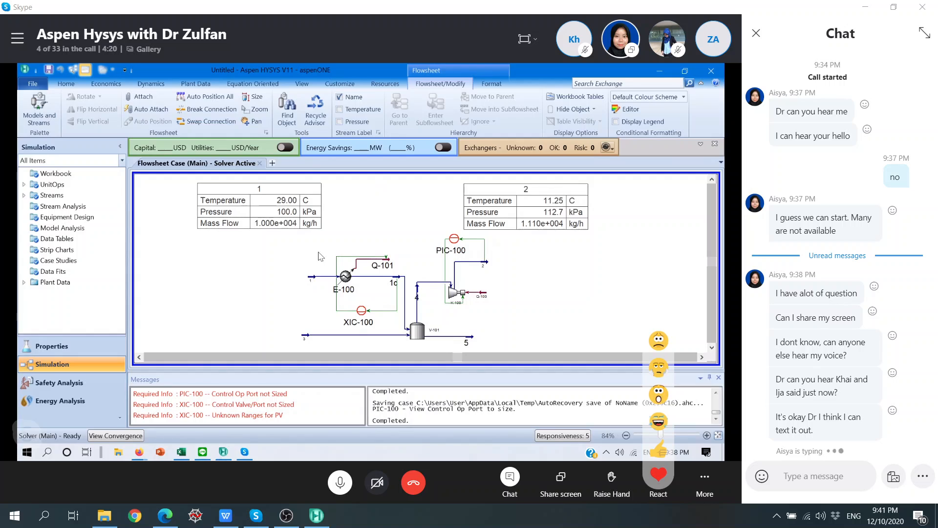
Review the component compositions of streams 1 and 1c in the worksheet of cooler E-100
mouse_move(315, 278)
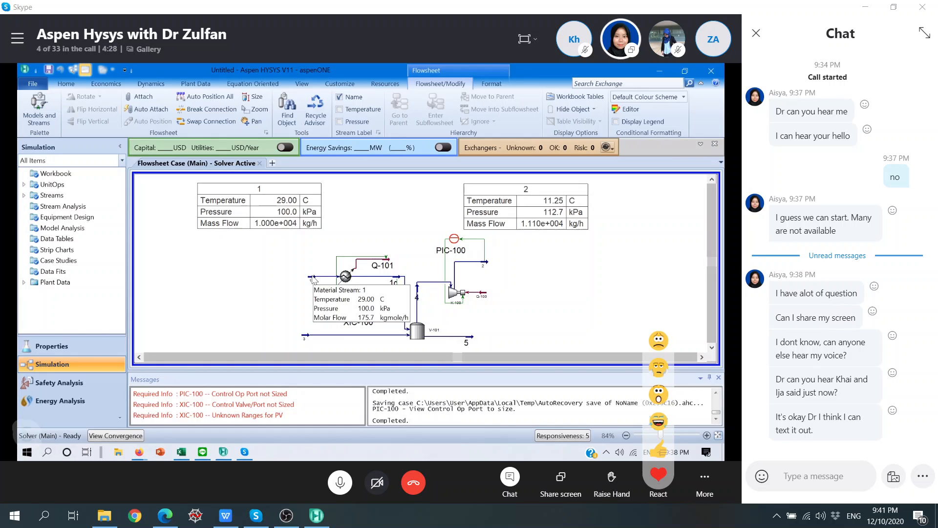
mouse_move(306, 343)
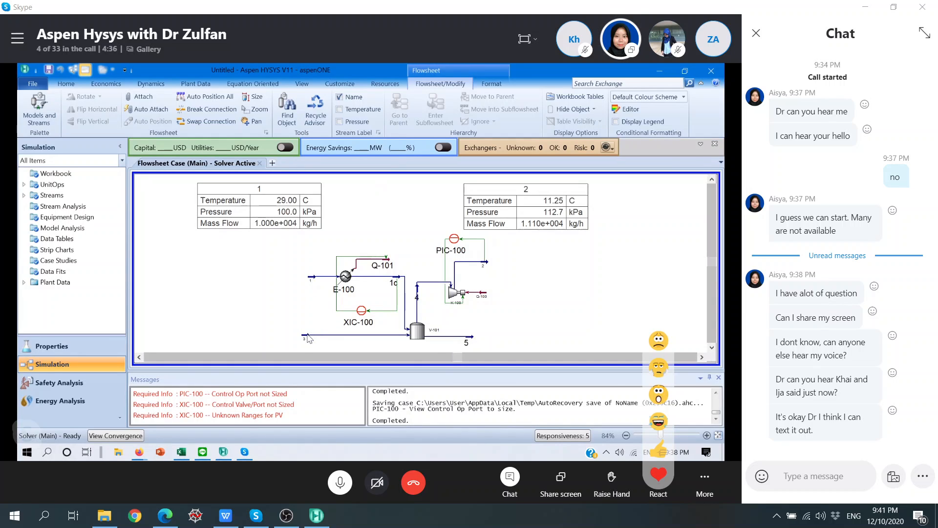
mouse_move(347, 279)
click(346, 277)
double_click(347, 278)
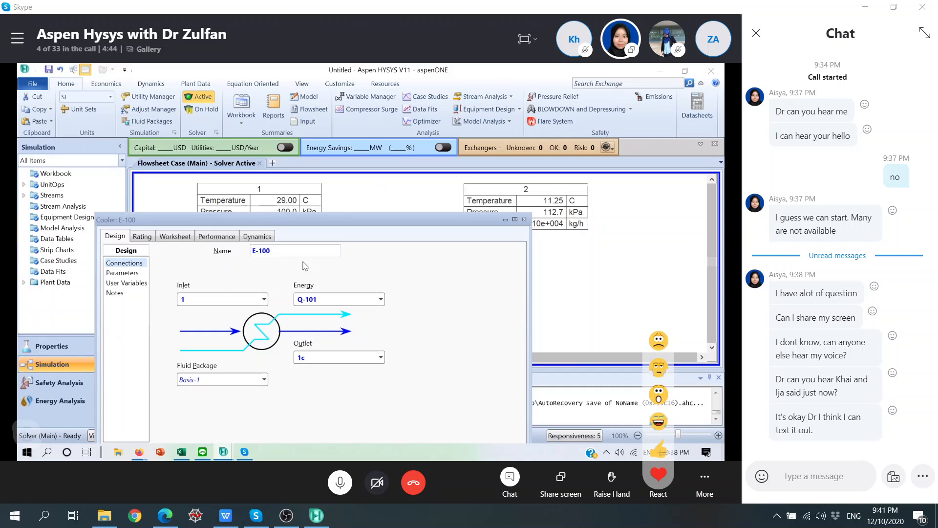
click(216, 236)
click(168, 237)
click(128, 283)
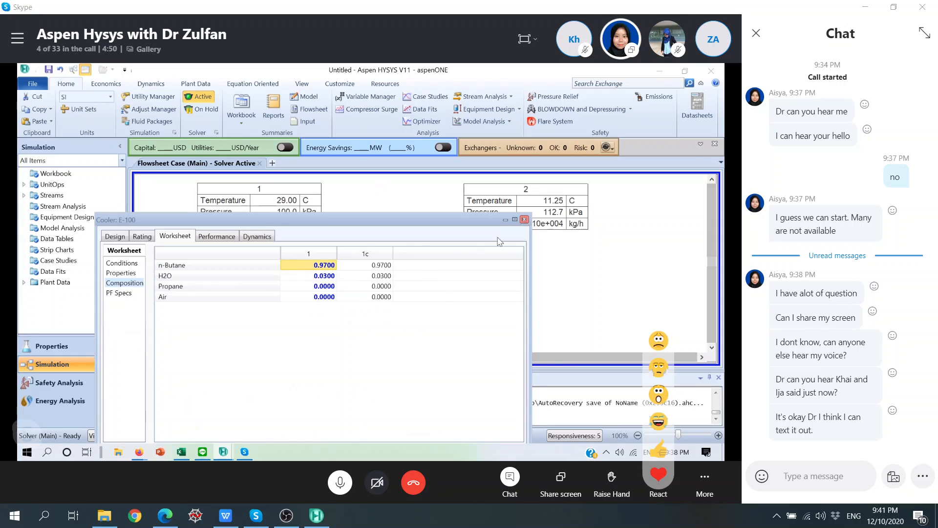
click(524, 220)
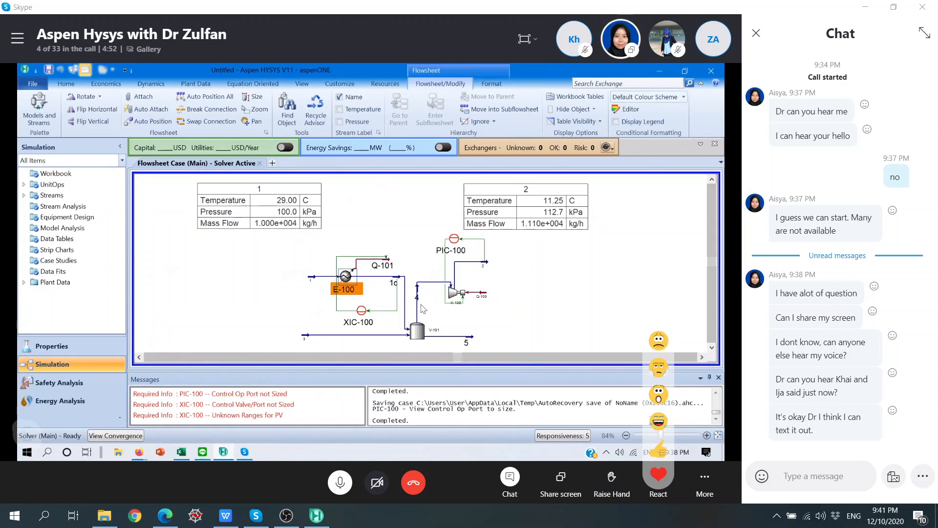
Review the conditions and the phase compositions of material stream 3 feeding vessel V-101
mouse_move(375, 272)
click(313, 340)
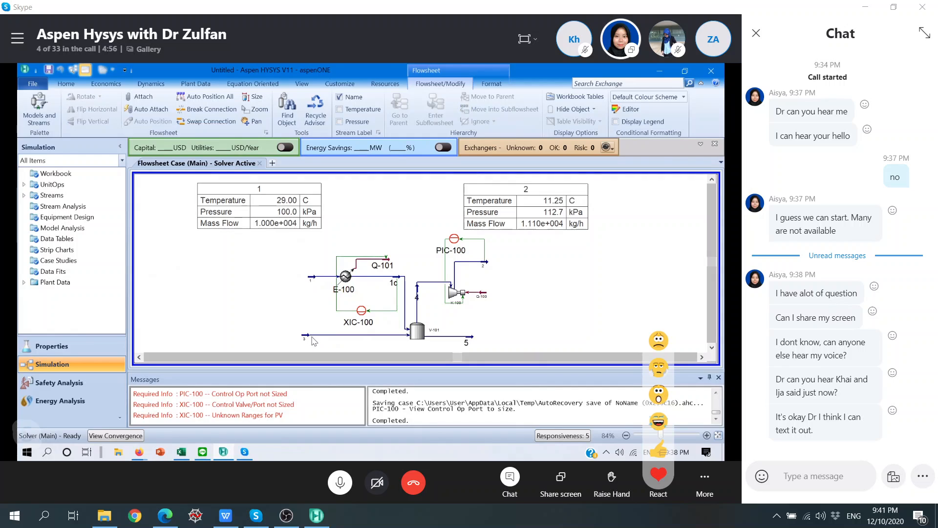
double_click(306, 339)
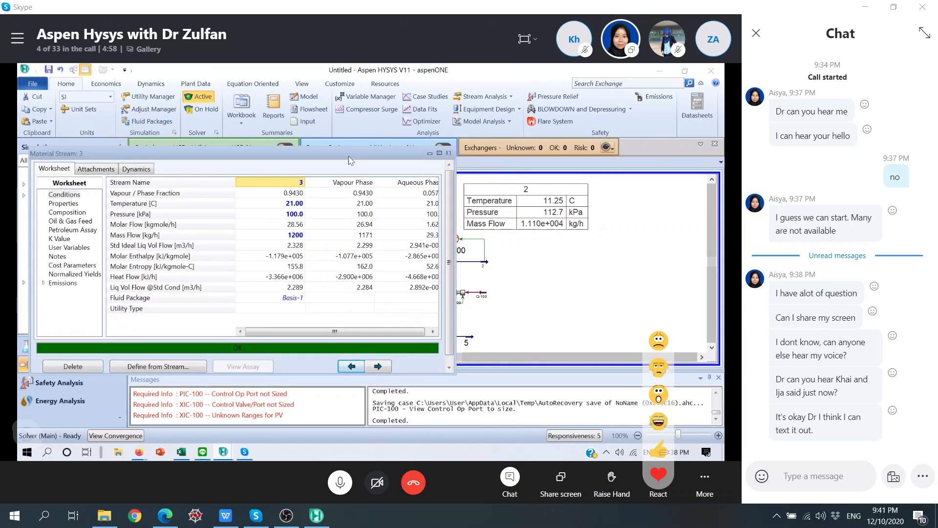
drag(365, 332, 369, 332)
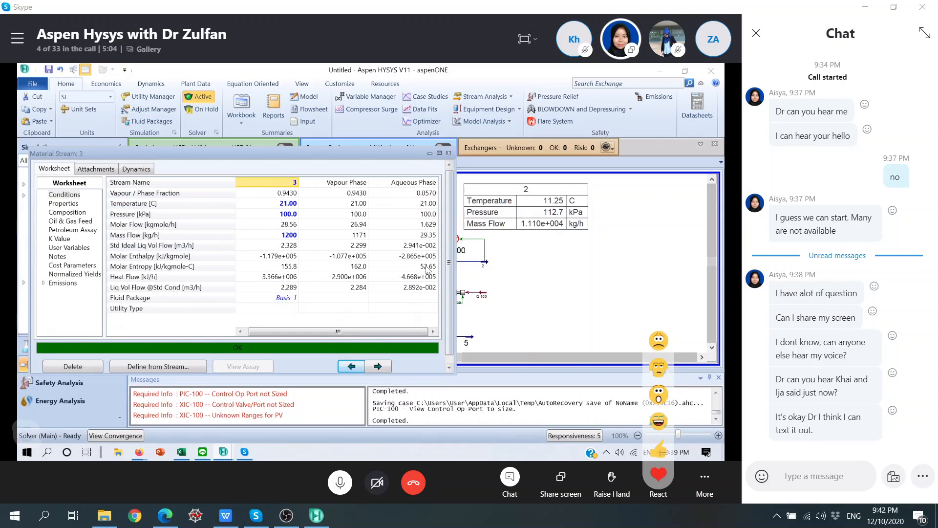
click(67, 212)
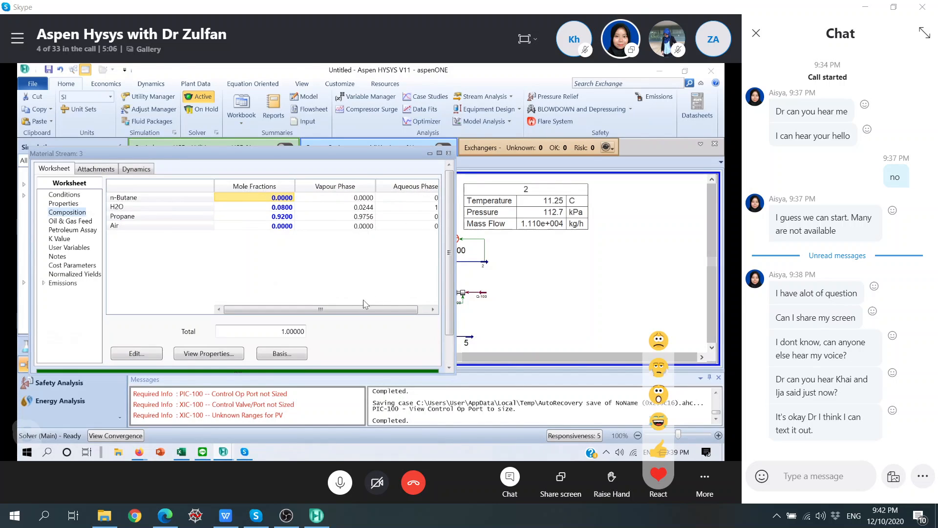
drag(358, 309, 394, 309)
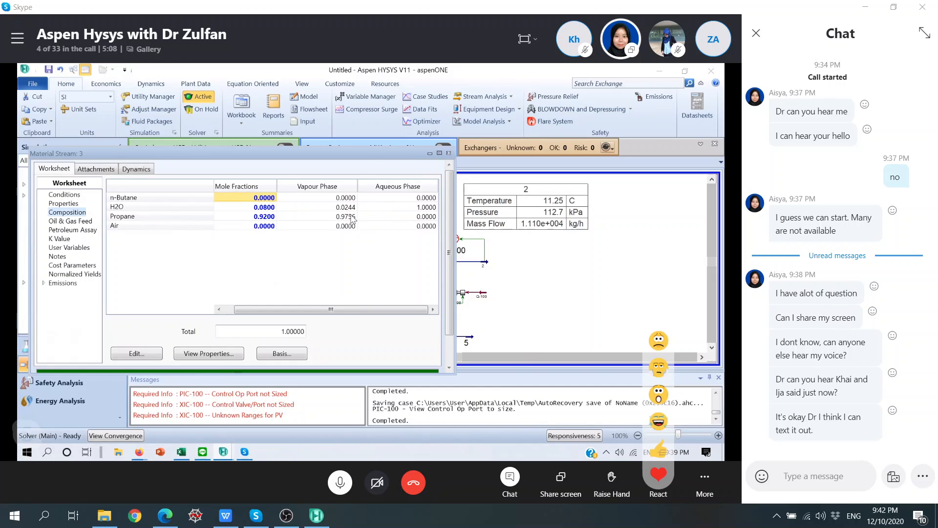
click(448, 153)
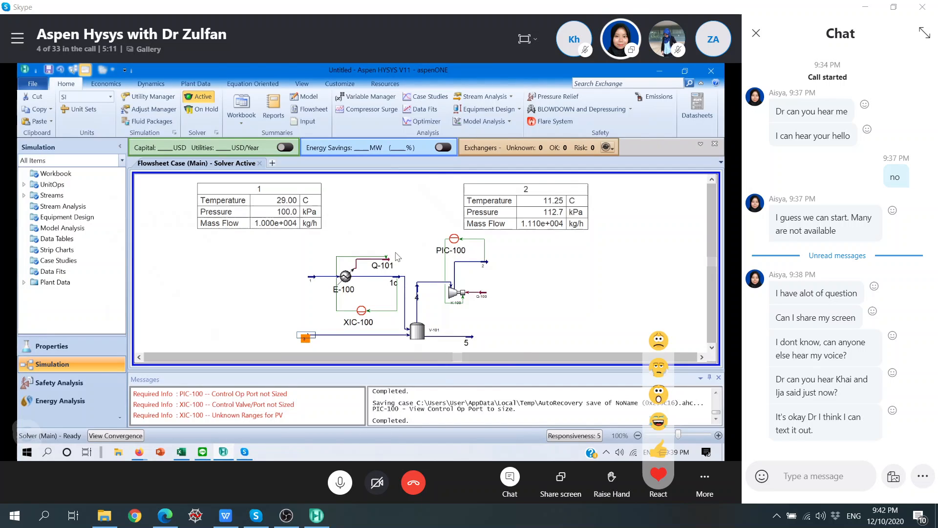
Check the conditions of feed stream 1 and of all phases in cooler outlet stream 1c
double_click(316, 279)
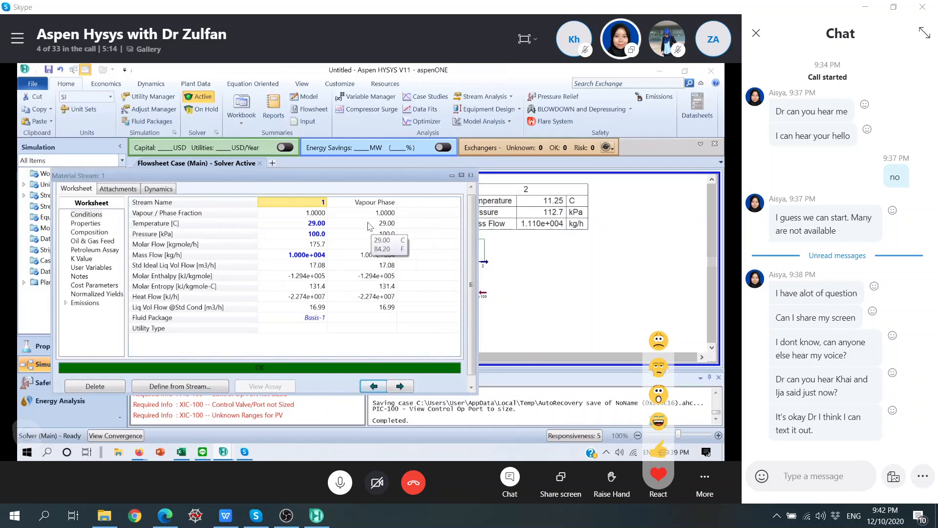
click(470, 175)
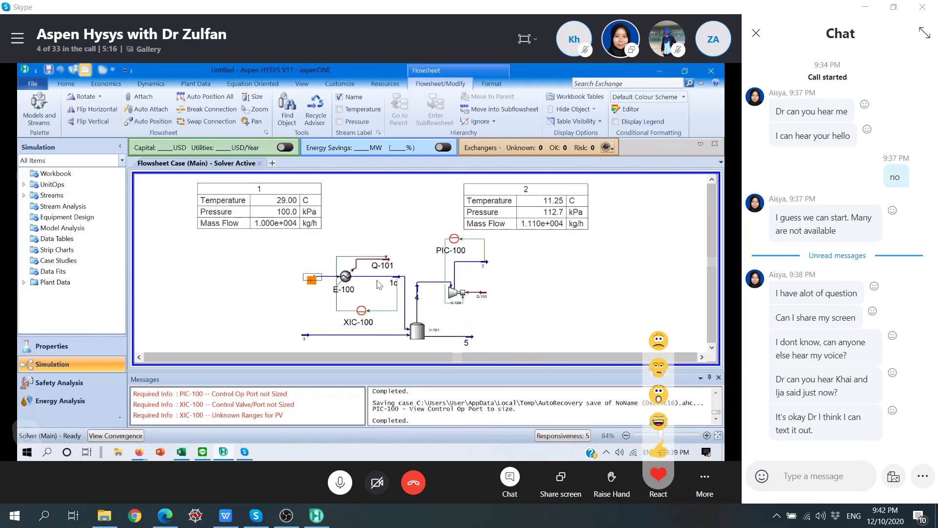
mouse_move(346, 278)
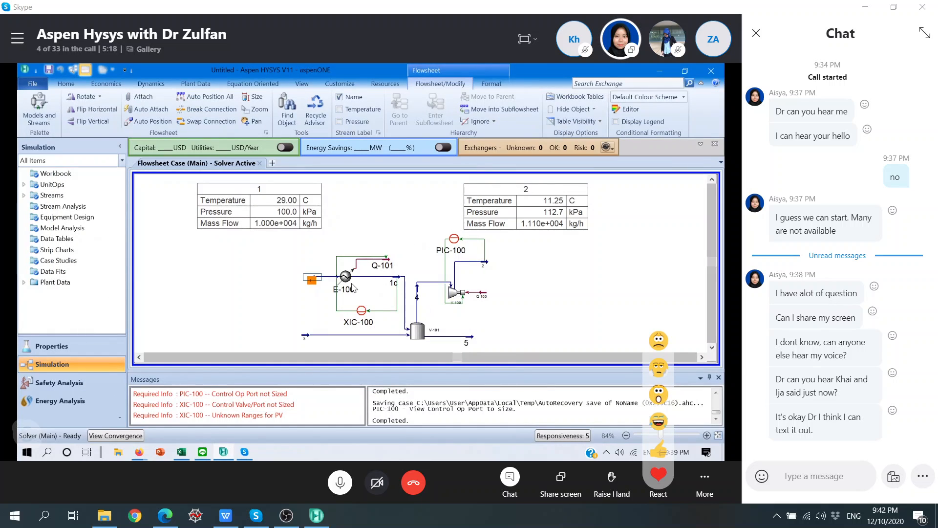
click(400, 282)
double_click(400, 282)
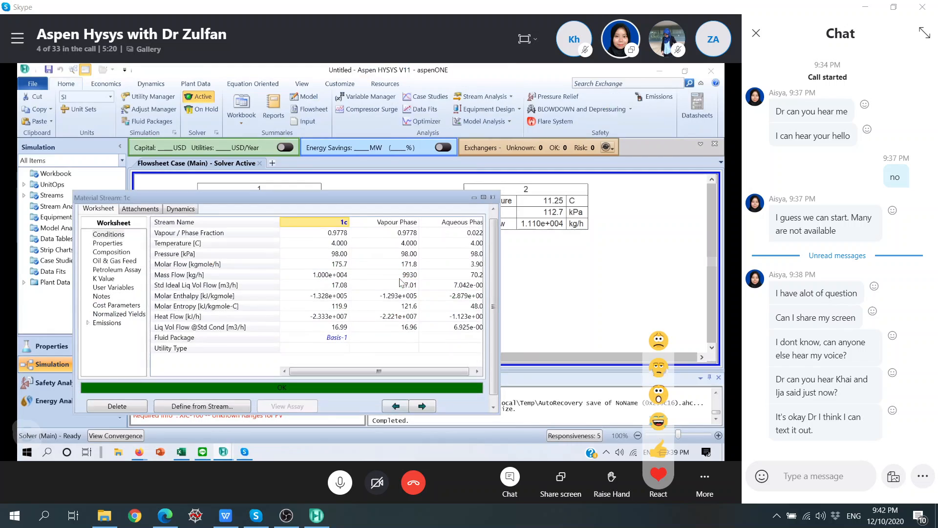
drag(382, 371, 389, 372)
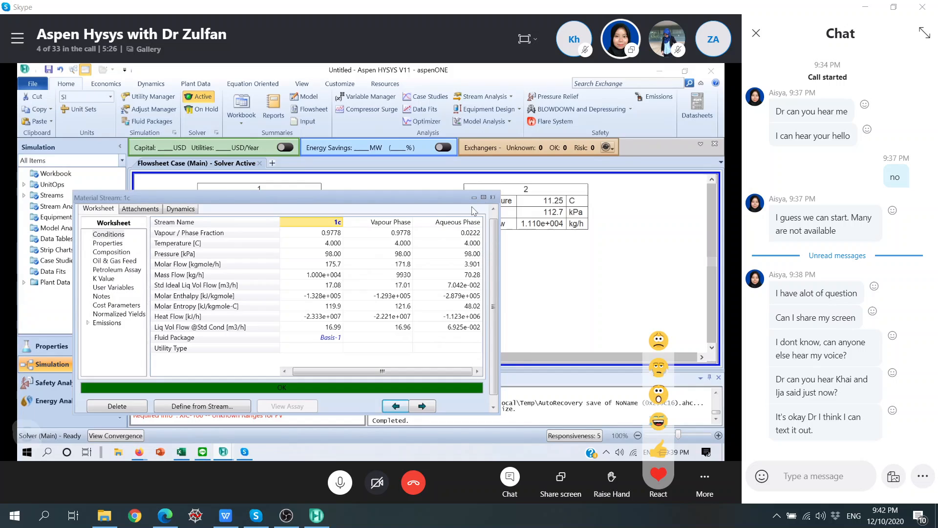
click(492, 197)
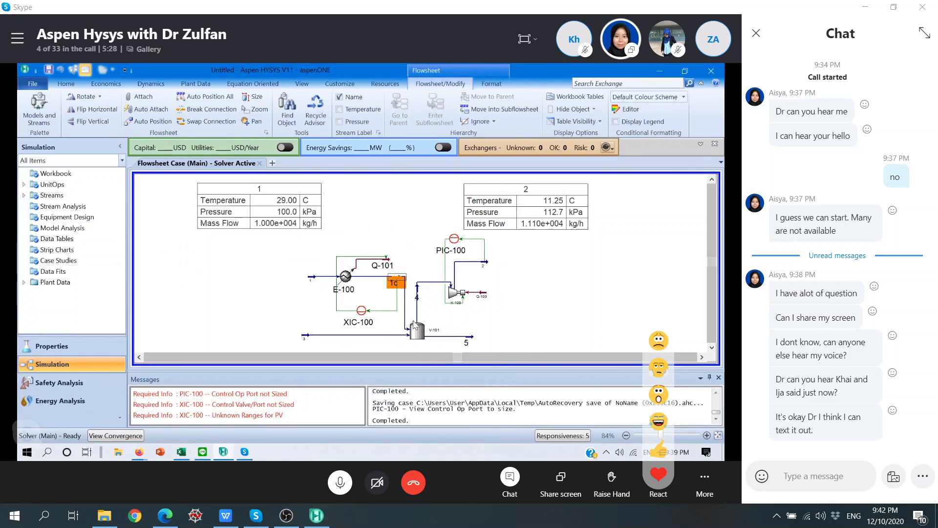
mouse_move(420, 333)
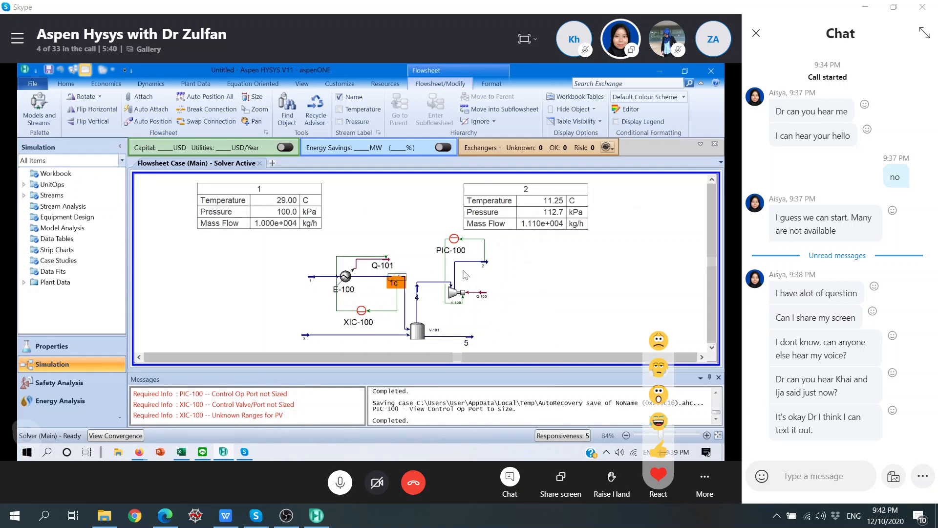
Save the case to the Desktop as "Simple Hydrocarbon Water Separation" with the HYSYS XML Cases file type
mouse_move(490, 302)
mouse_move(394, 285)
mouse_move(347, 277)
click(36, 87)
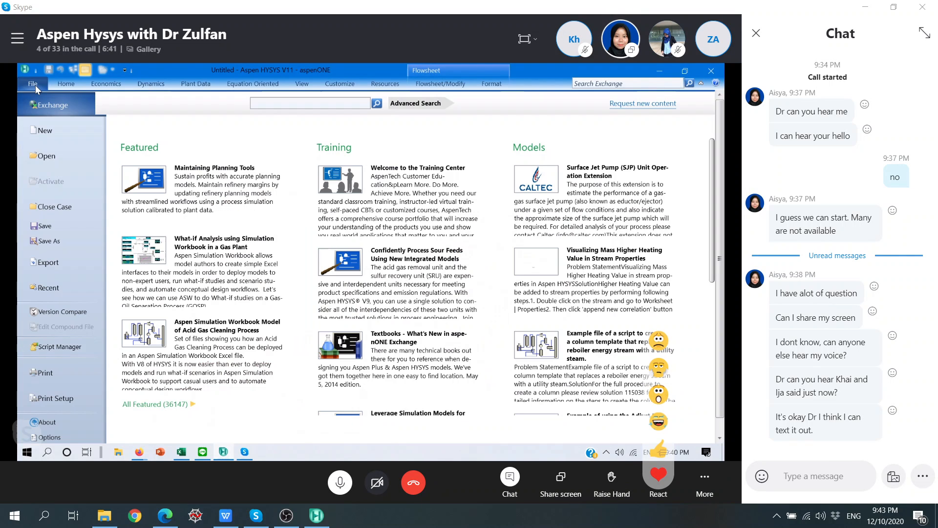
click(68, 240)
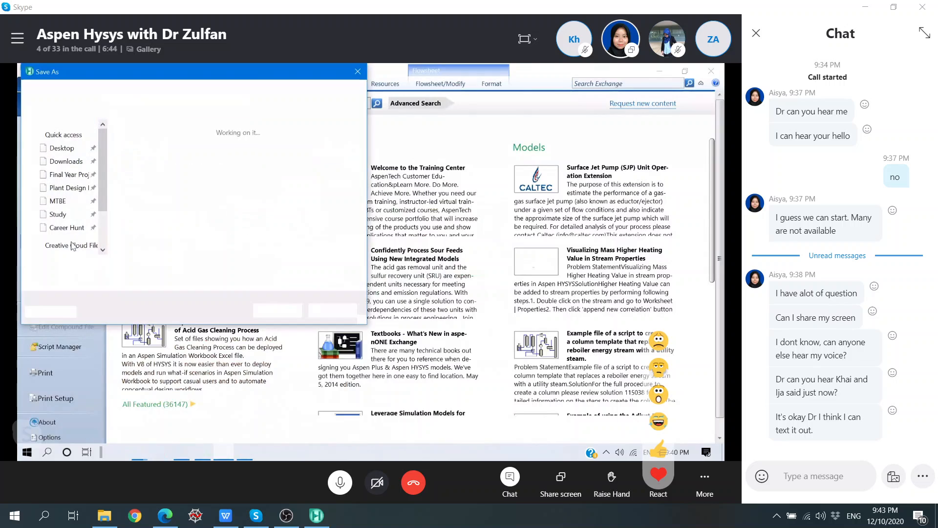
click(170, 282)
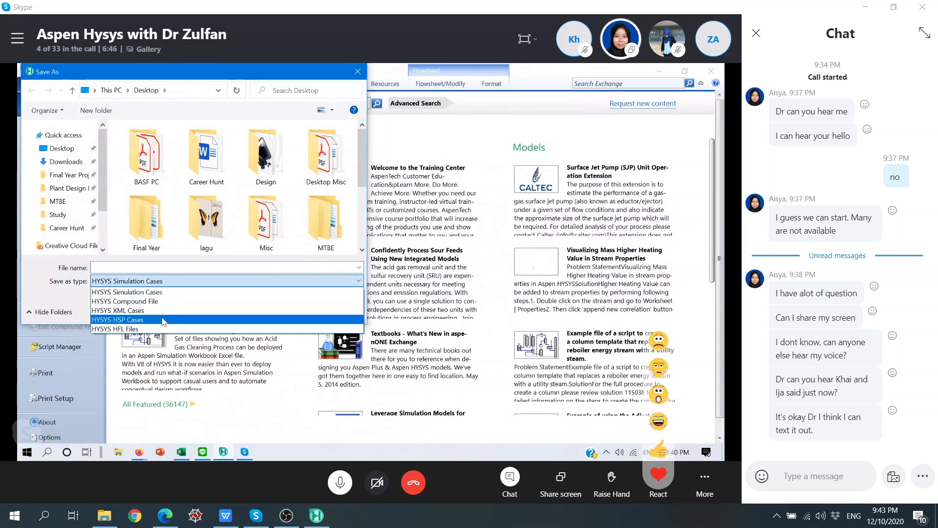
click(165, 318)
click(168, 268)
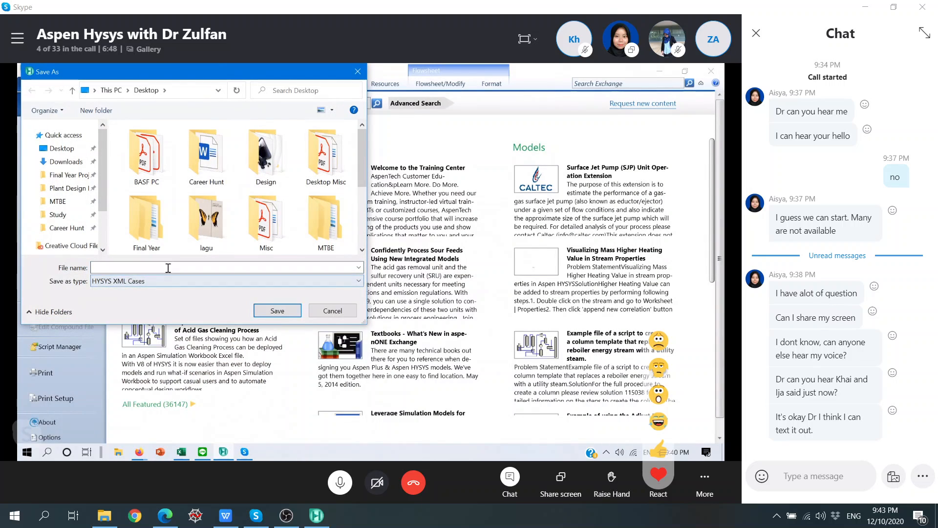
text(Simple )
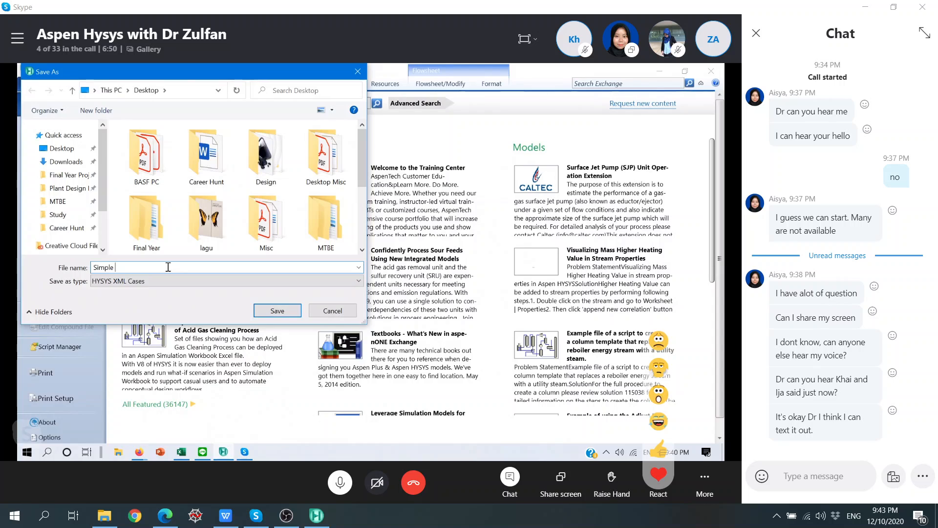
text(Hydrocarb)
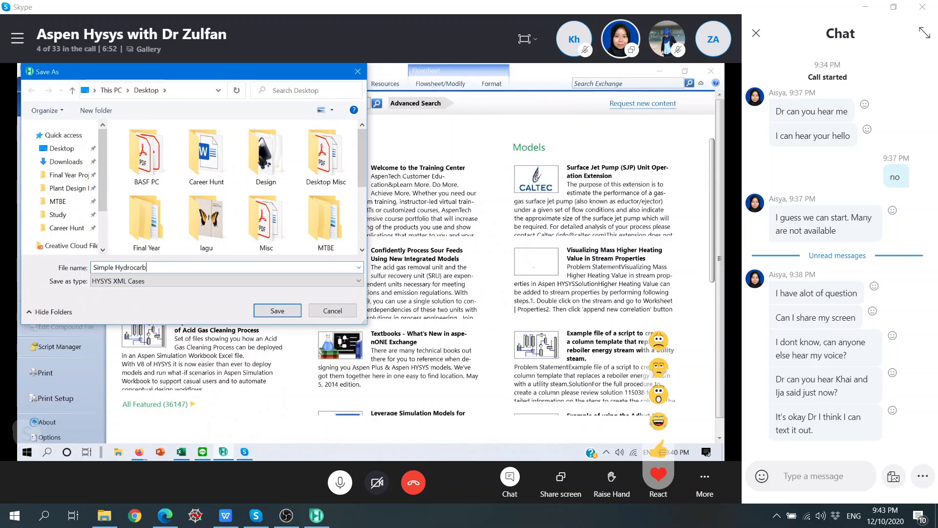
text(on Water )
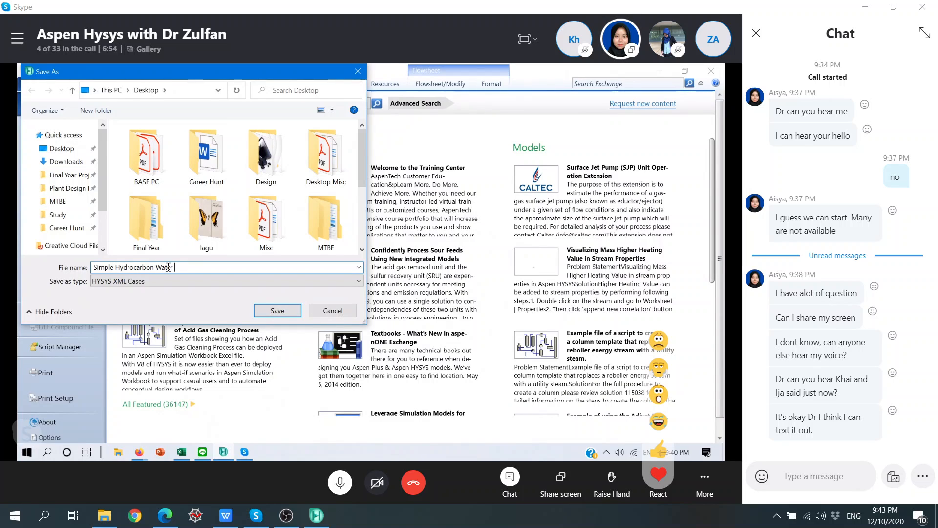
text(Separation)
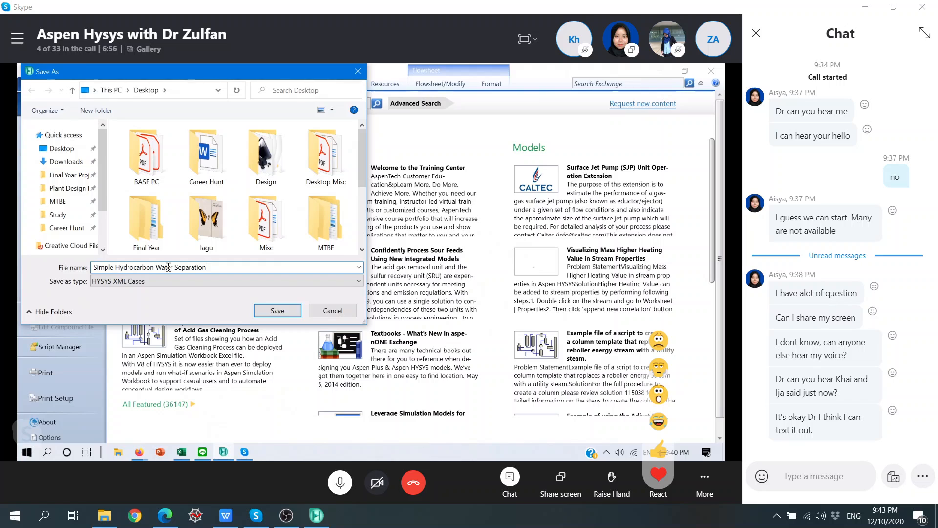
click(281, 313)
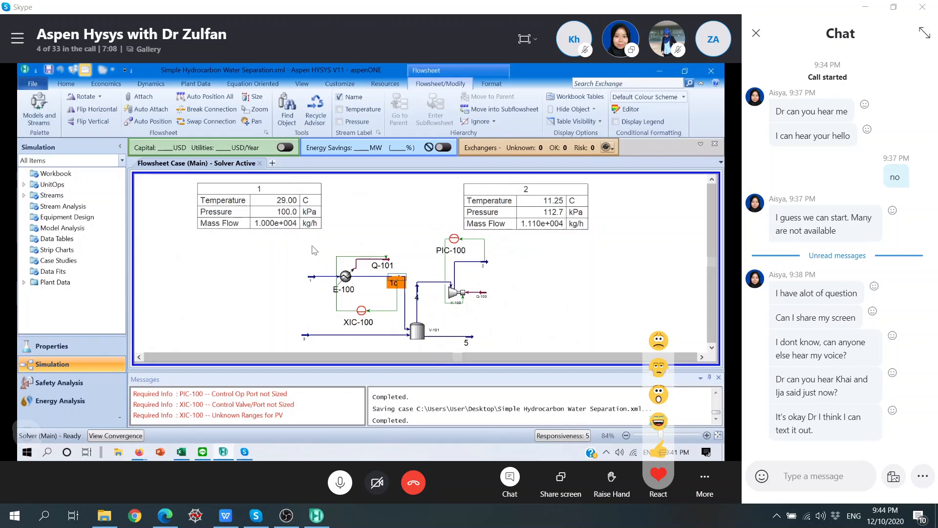
click(67, 84)
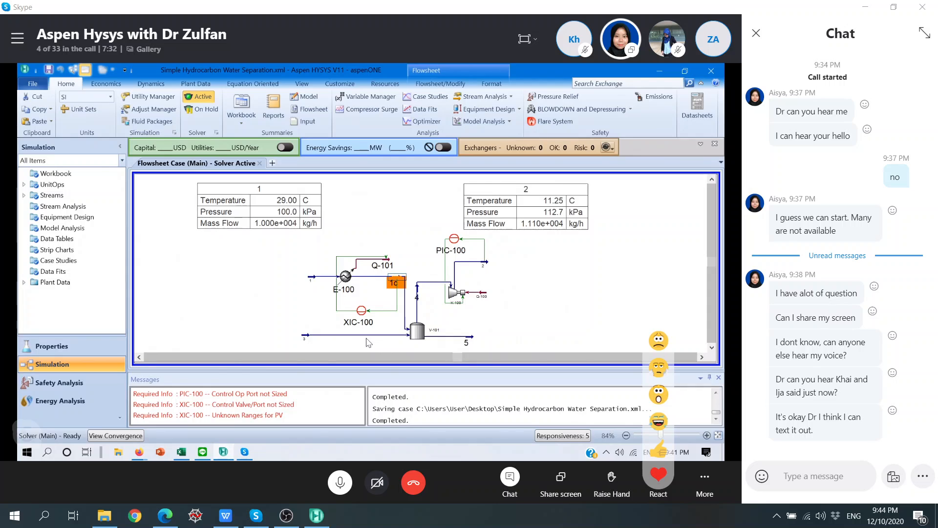
mouse_move(413, 334)
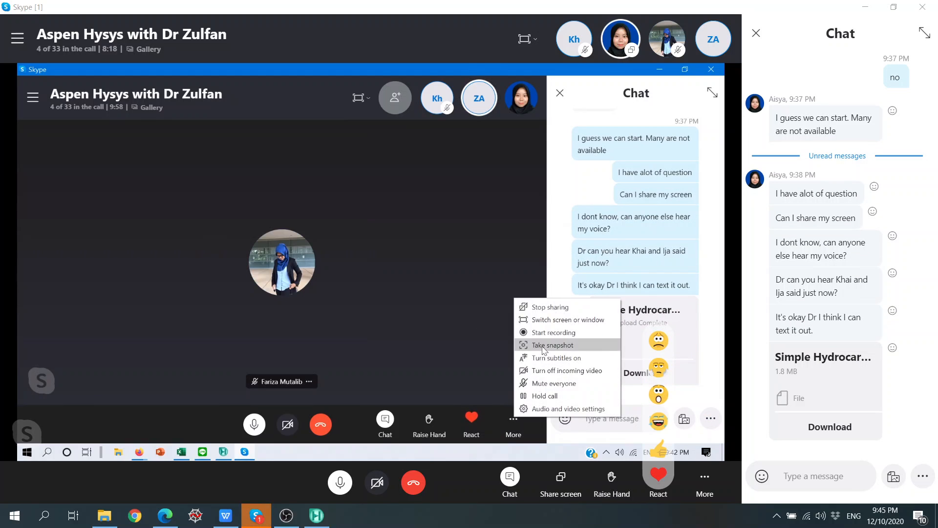
Download the shared Simple Hydrocarbon Water Separation.xml file from the Skype chat and accept the transfer
click(866, 363)
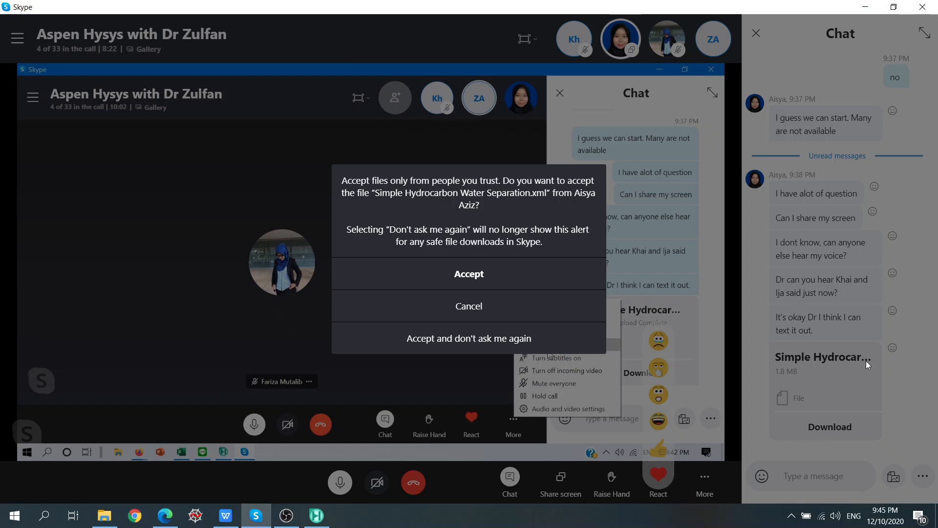
click(482, 278)
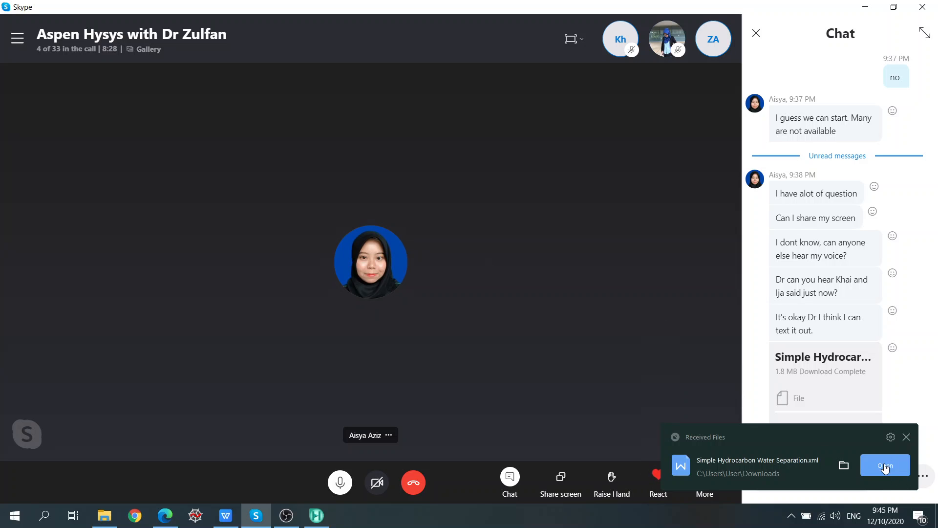
Switch to Aspen HYSYS, start opening a saved case and browse to the Downloads folder
click(316, 516)
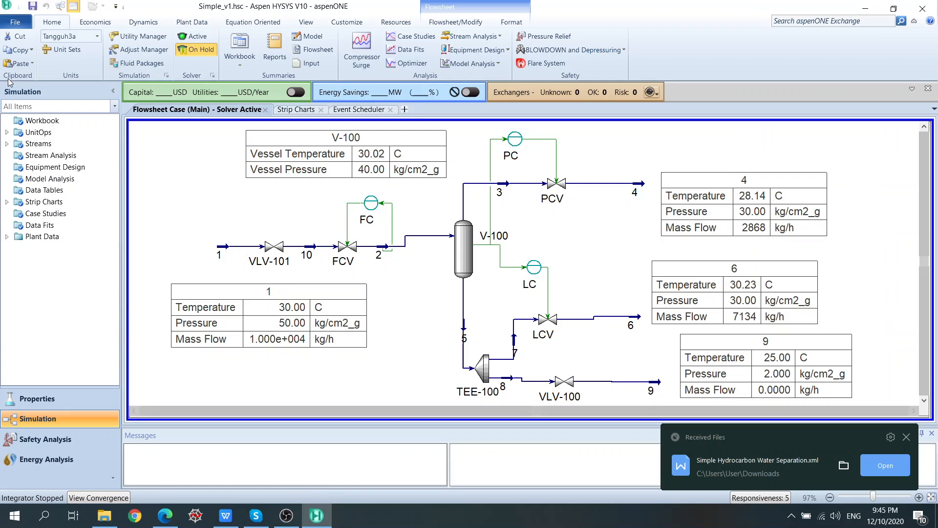
click(14, 23)
click(45, 94)
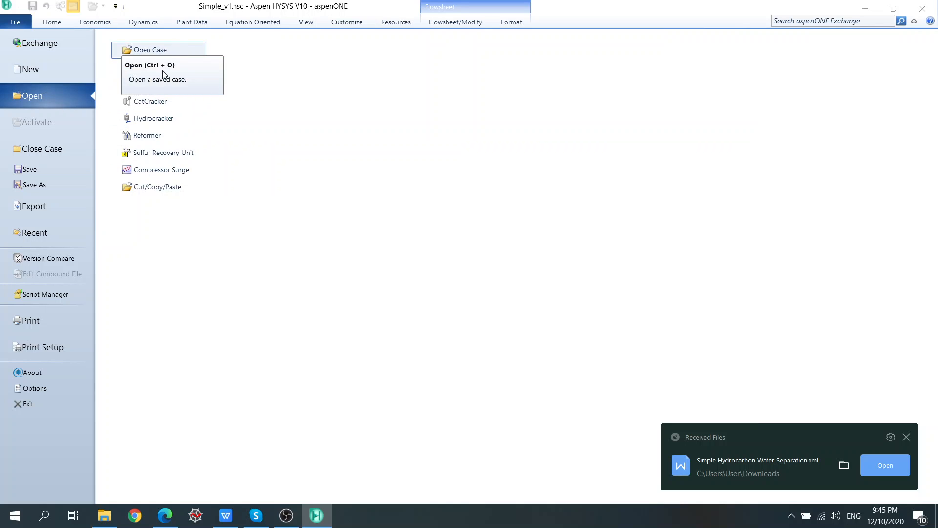
click(154, 50)
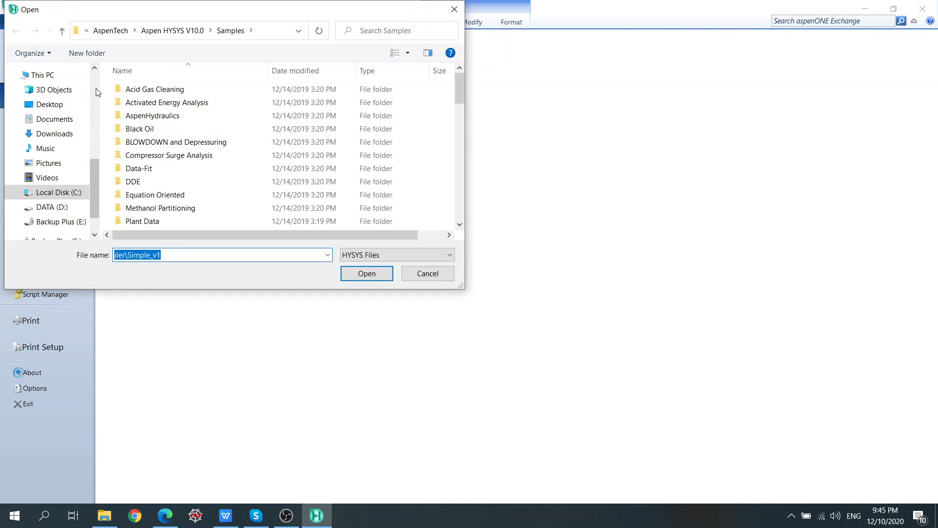
click(58, 120)
click(74, 132)
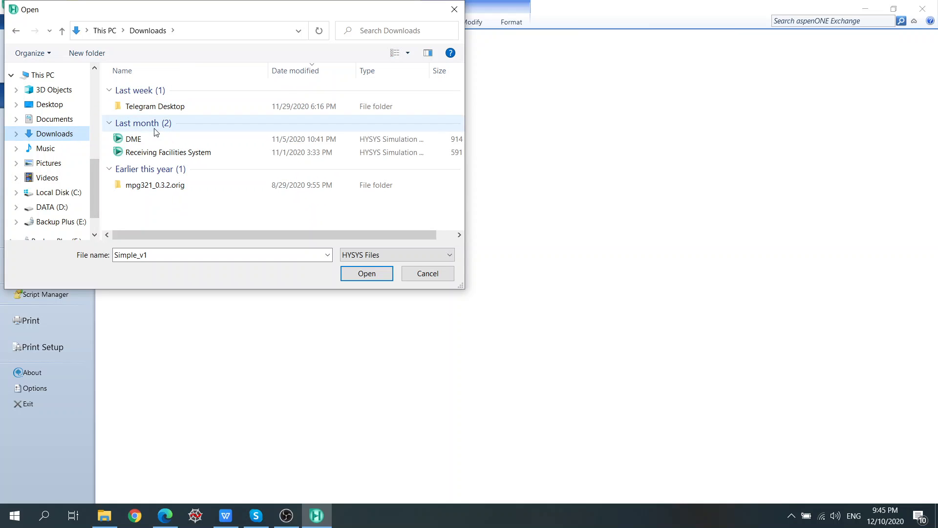
Try to open the received XML file directly from the Skype chat and close all resulting Internet Explorer tabs
click(108, 519)
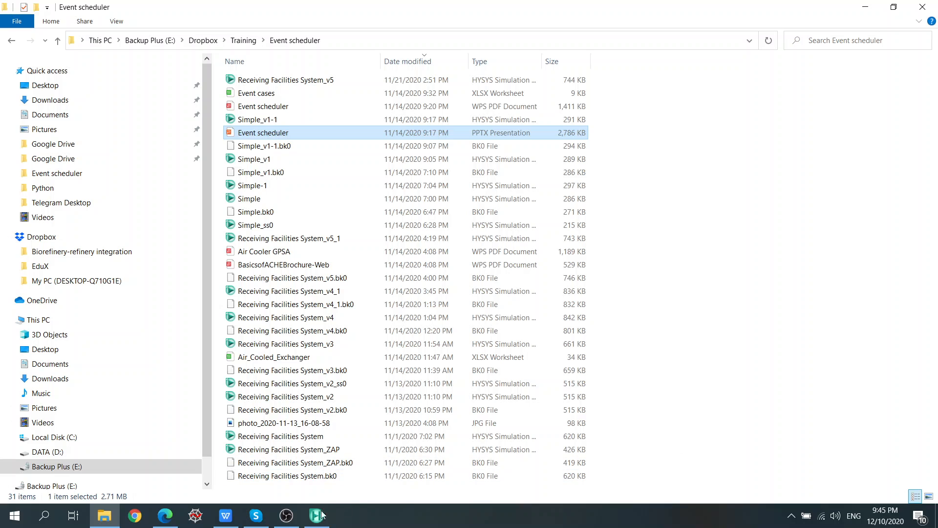
click(255, 516)
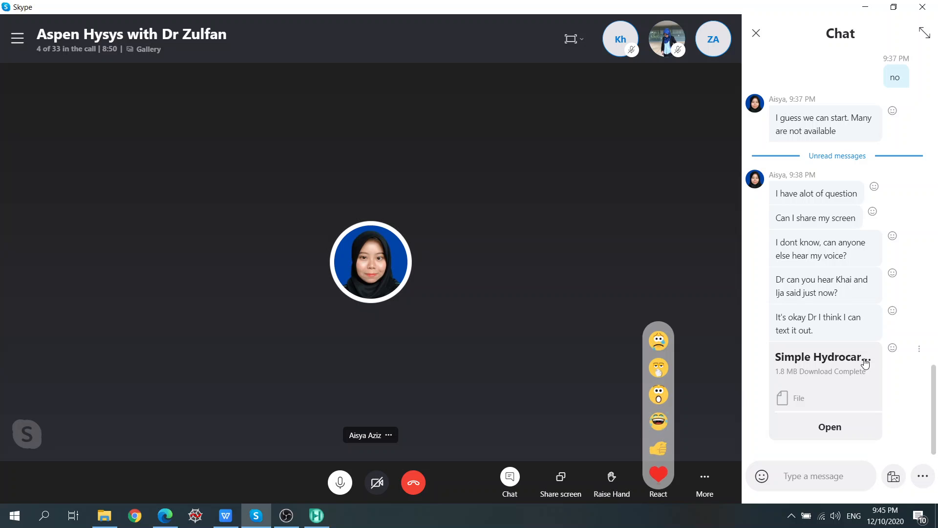
click(839, 383)
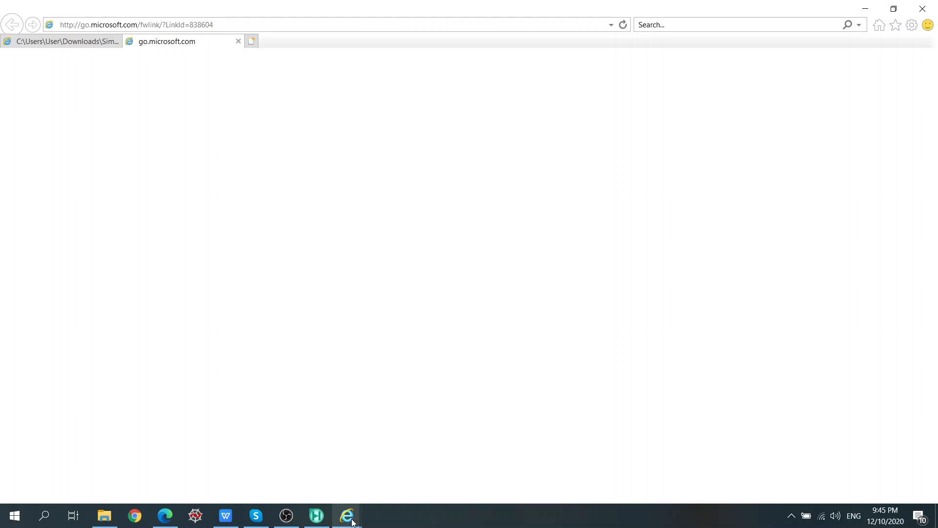
right_click(353, 522)
click(331, 489)
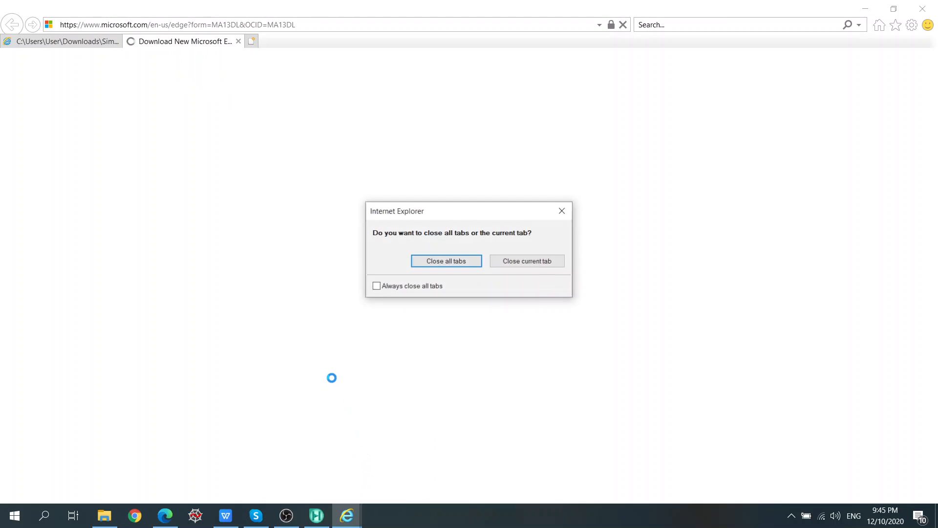
click(418, 285)
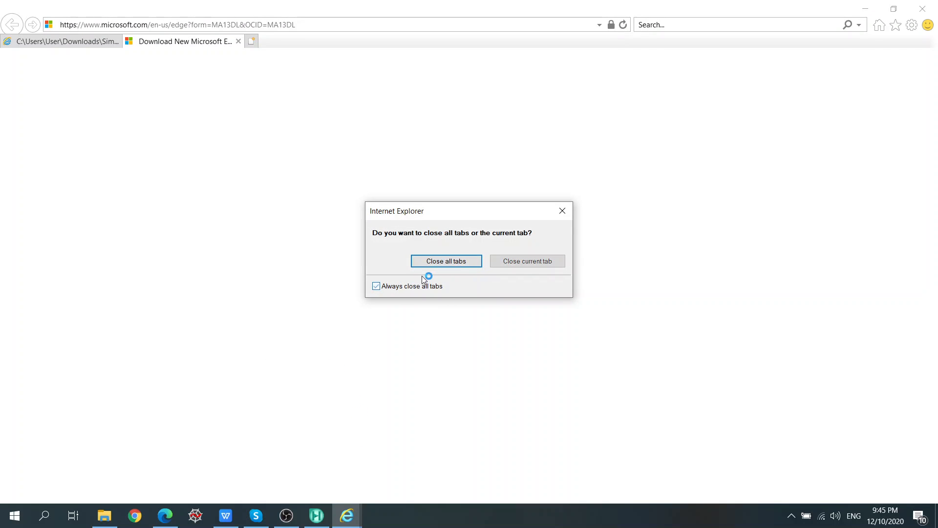
click(447, 263)
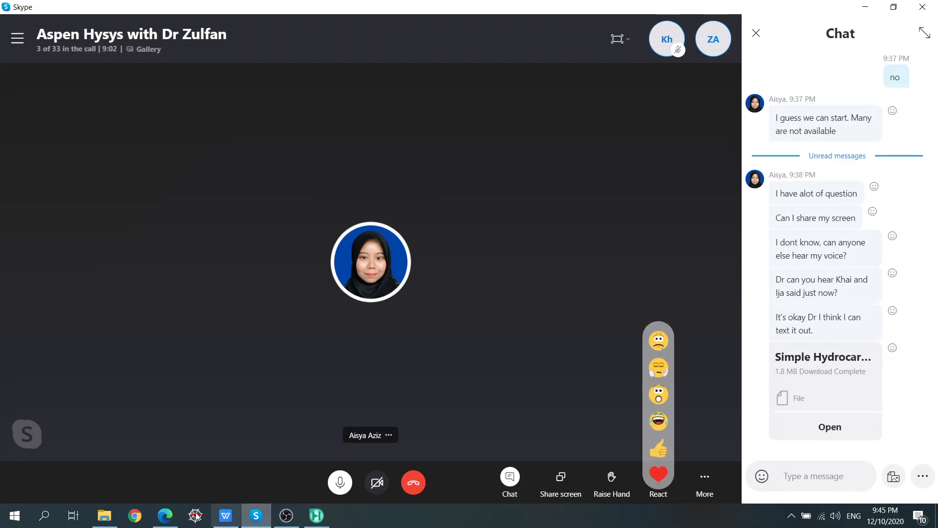
Locate Simple Hydrocarbon Water Separation in Downloads, open it in Aspen HYSYS using the All Files filter, and move the Model Palette off the flowsheet
click(104, 516)
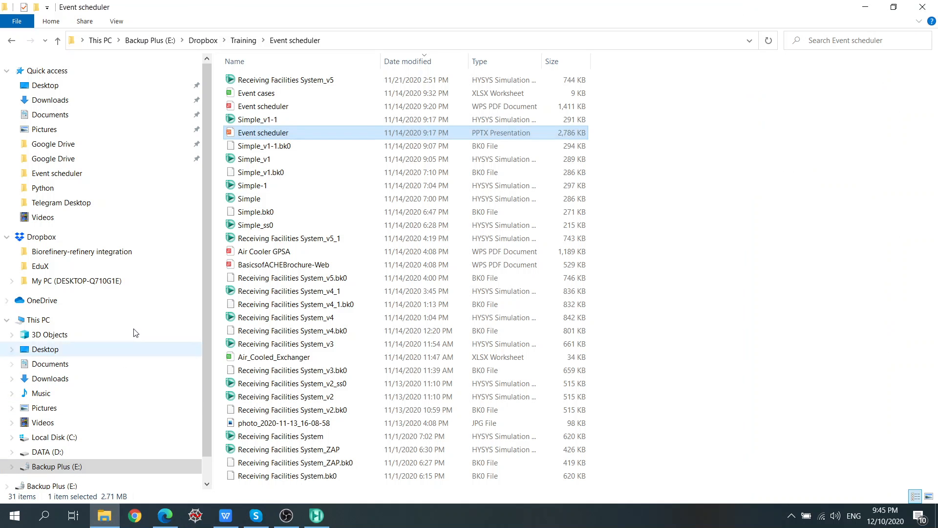
click(54, 99)
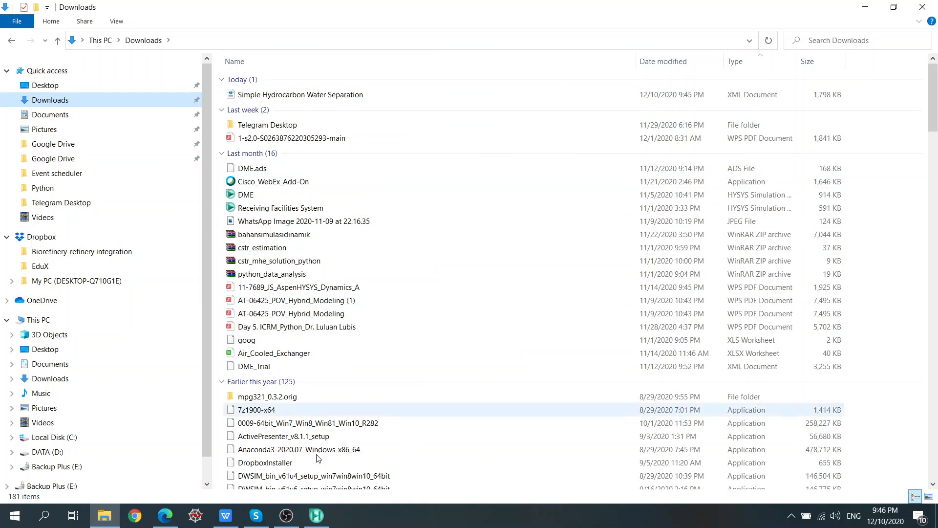
click(316, 518)
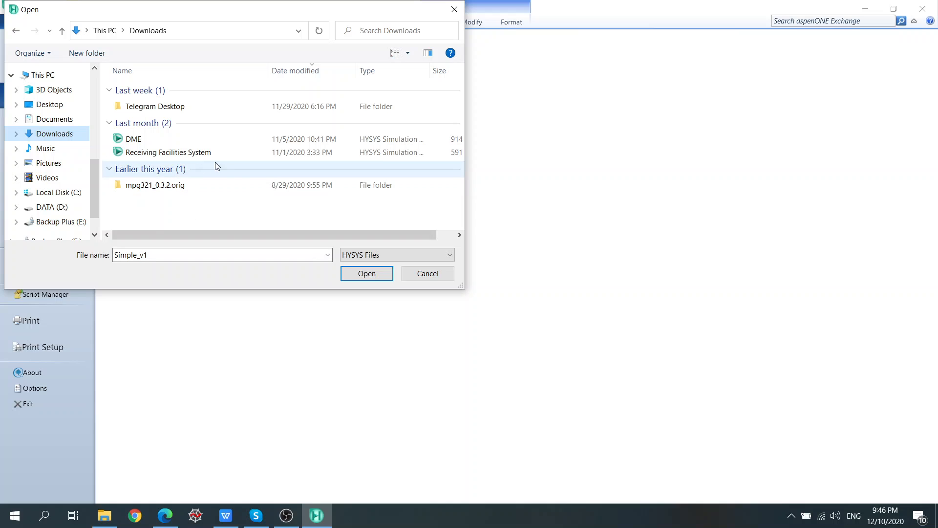
click(396, 255)
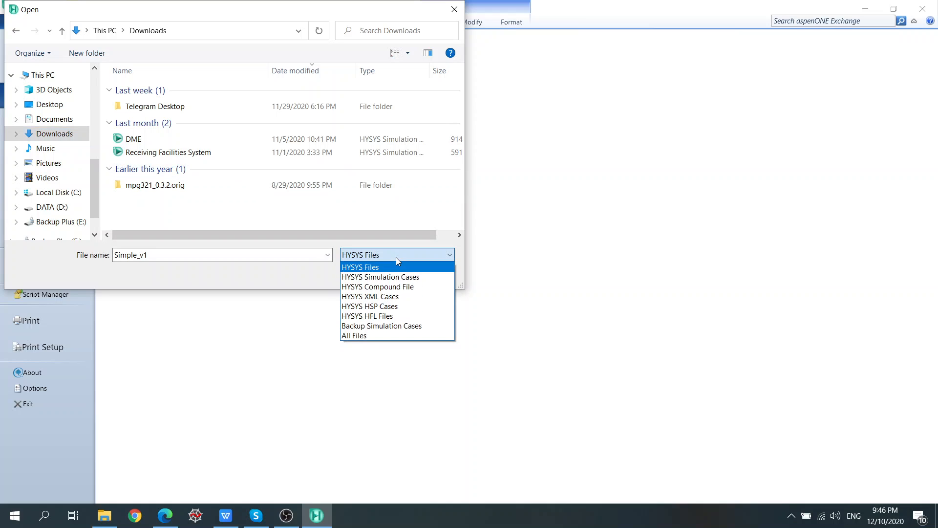
click(386, 335)
click(186, 106)
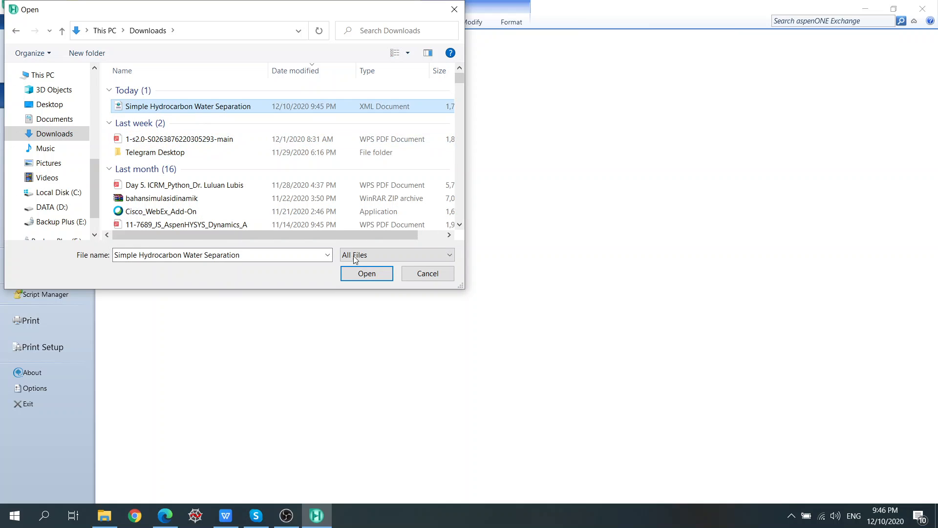
click(374, 280)
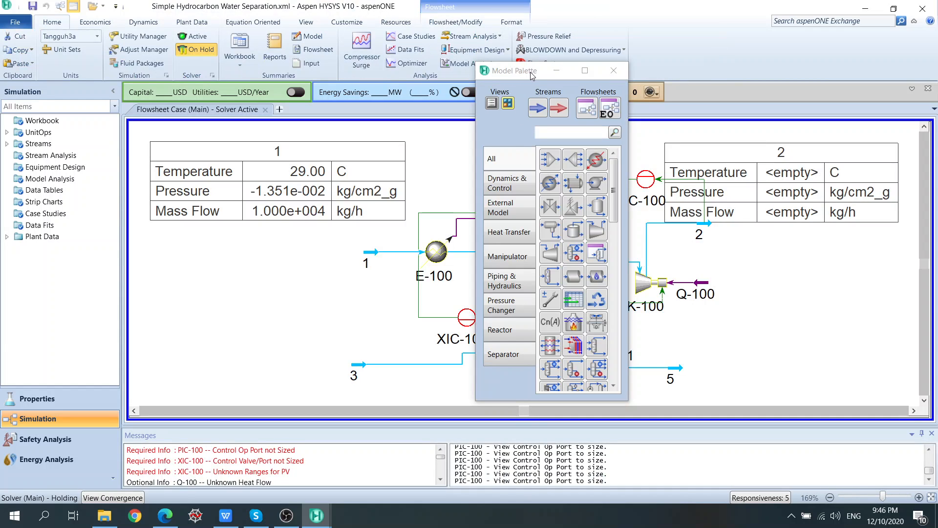
drag(530, 75, 95, 88)
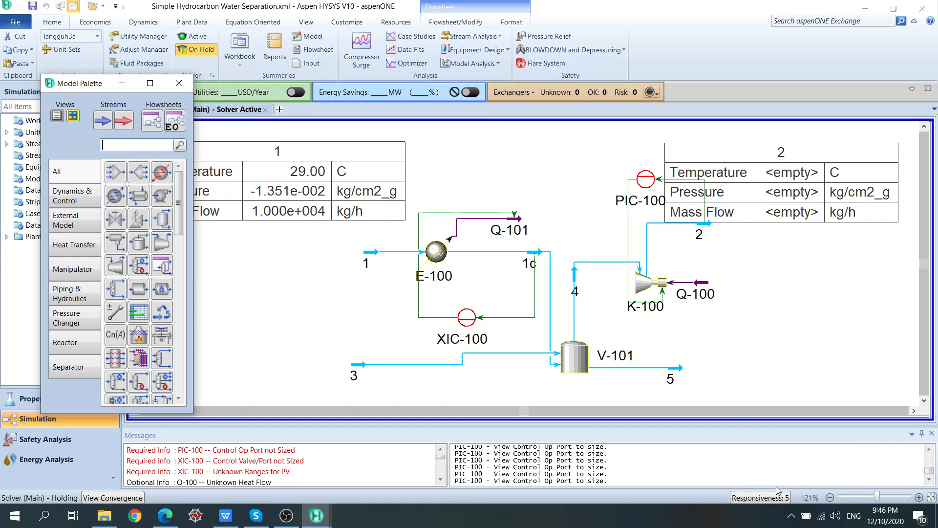
Share the first desktop monitor in the Skype call and return to the opened case in Aspen HYSYS
click(256, 515)
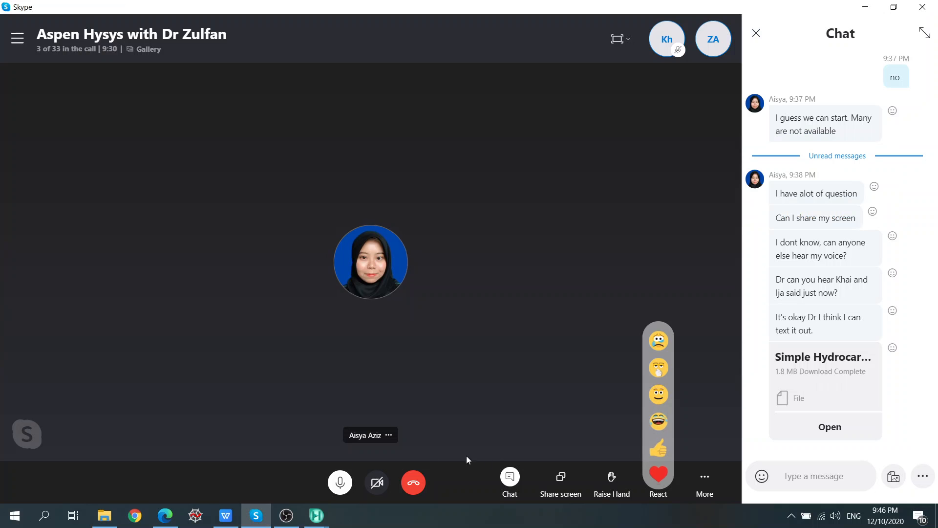
click(561, 478)
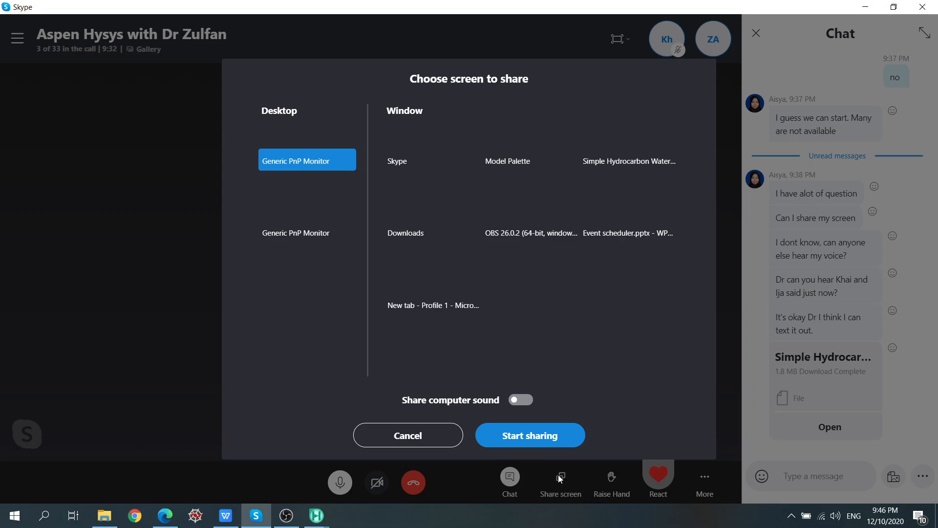
click(531, 437)
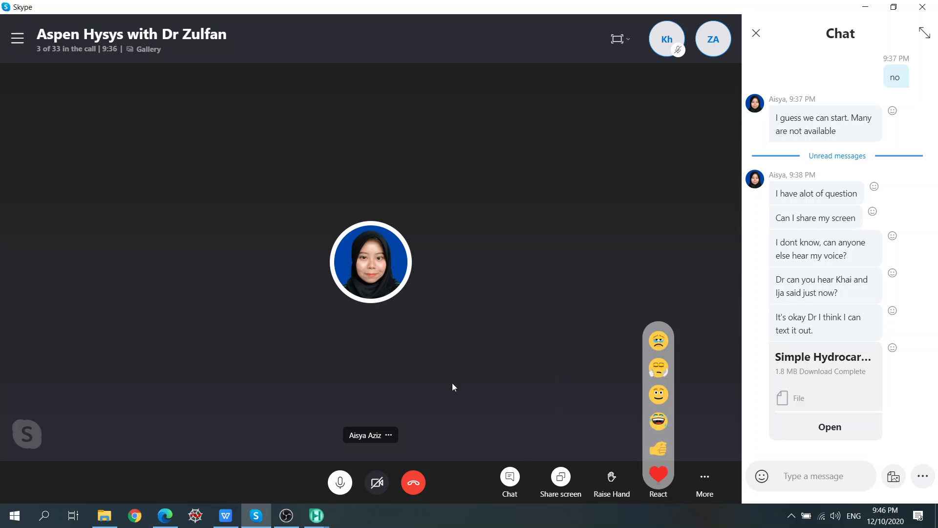
mouse_move(321, 525)
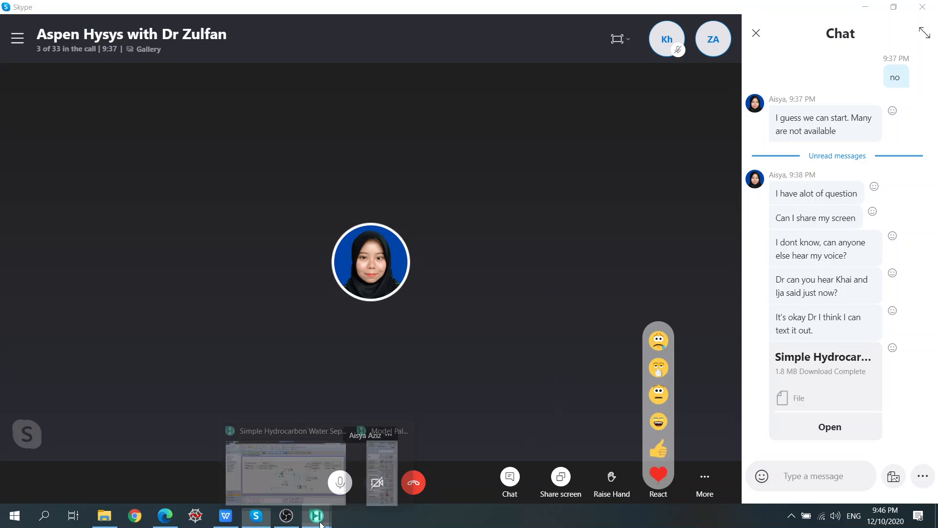
click(297, 468)
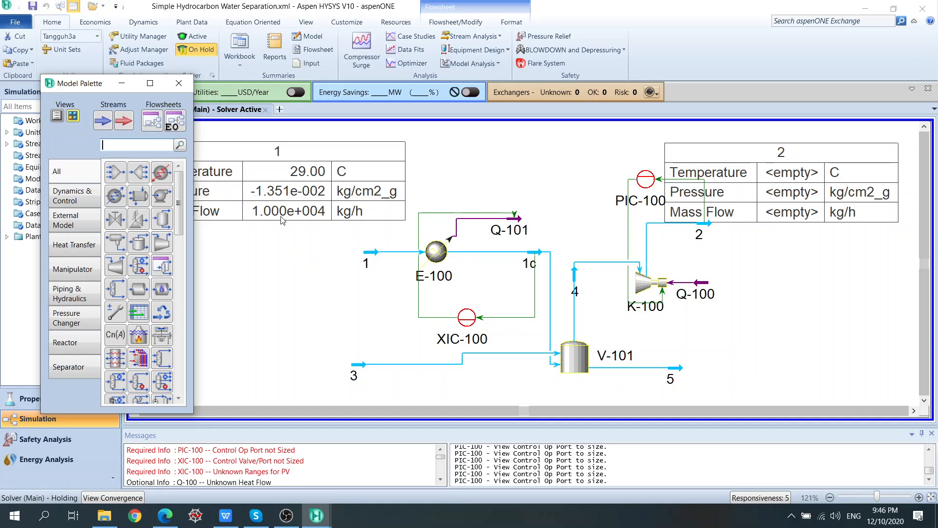
Move the Model Palette further aside and check the worksheet conditions of material stream 1
drag(88, 84, 63, 121)
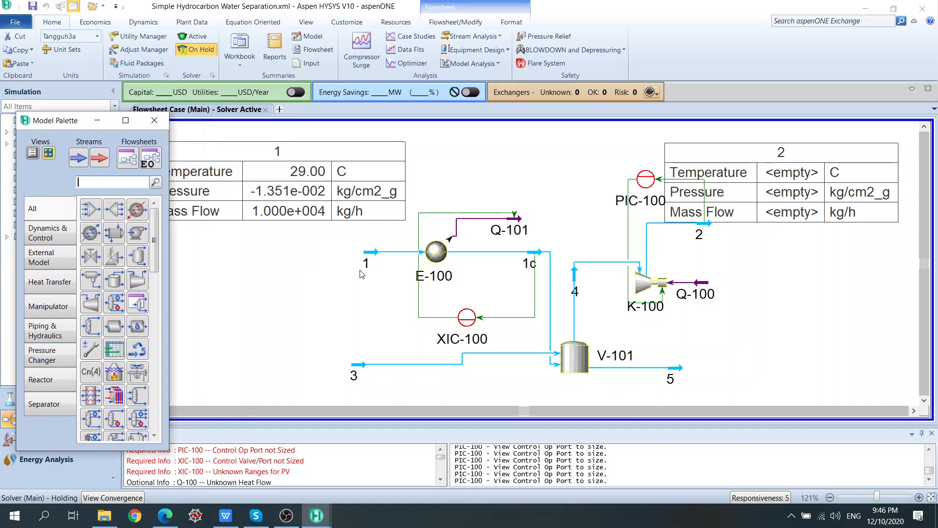
click(368, 257)
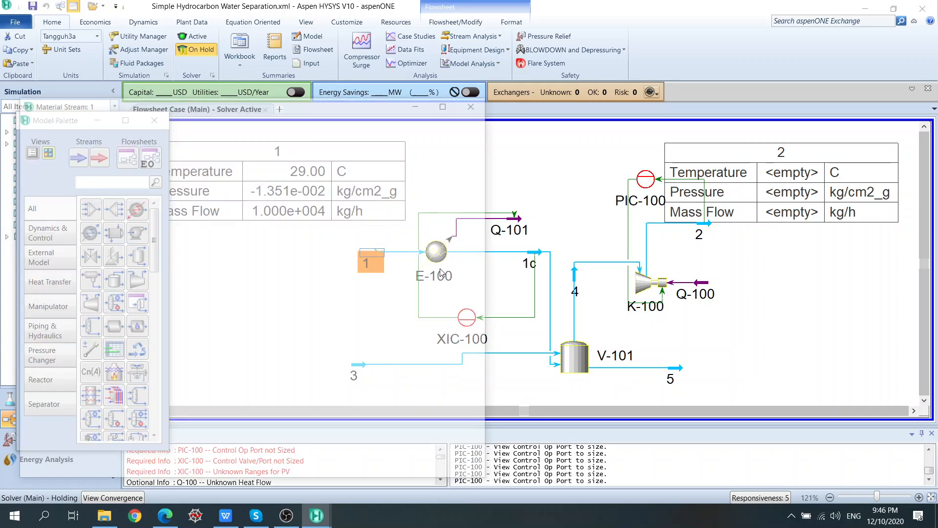
drag(376, 104, 572, 114)
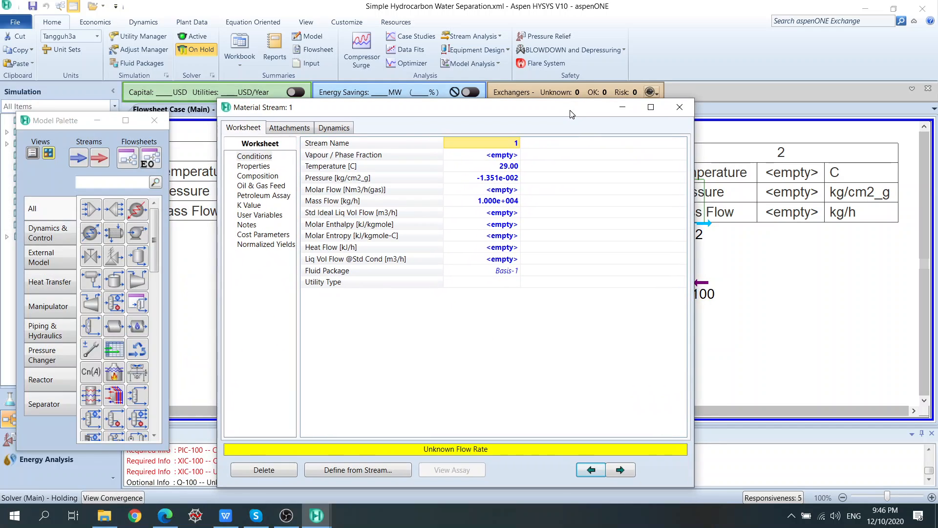
click(680, 107)
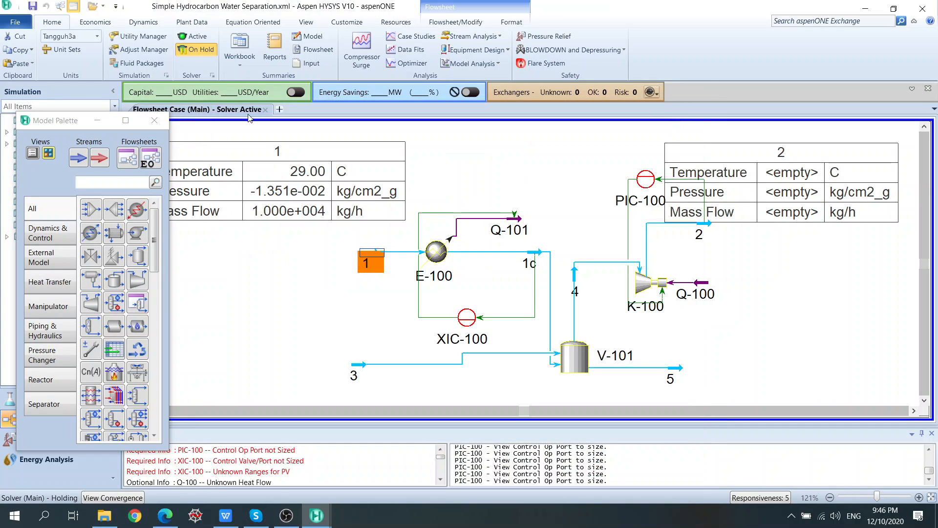
Set the solver to Active and review the stream conditions in the worksheet of cooler E-100
click(194, 36)
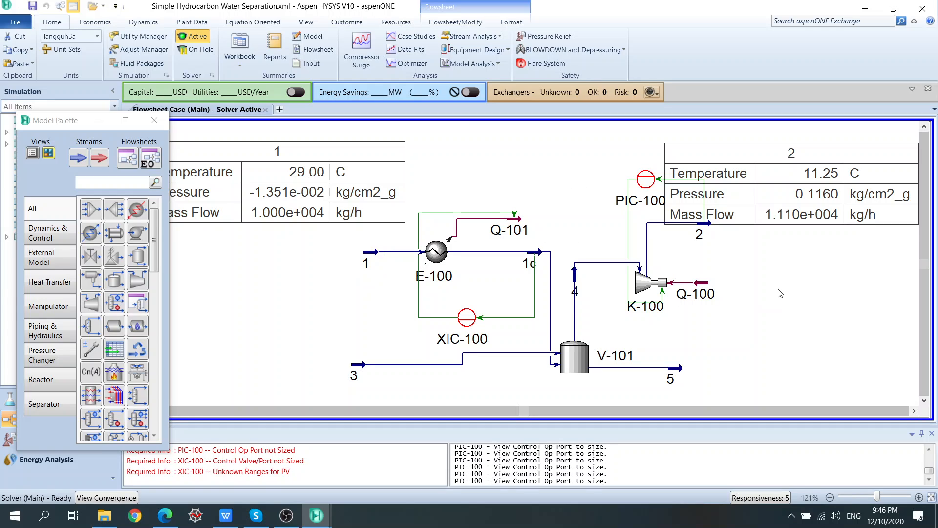
scroll(780, 294, down, 1)
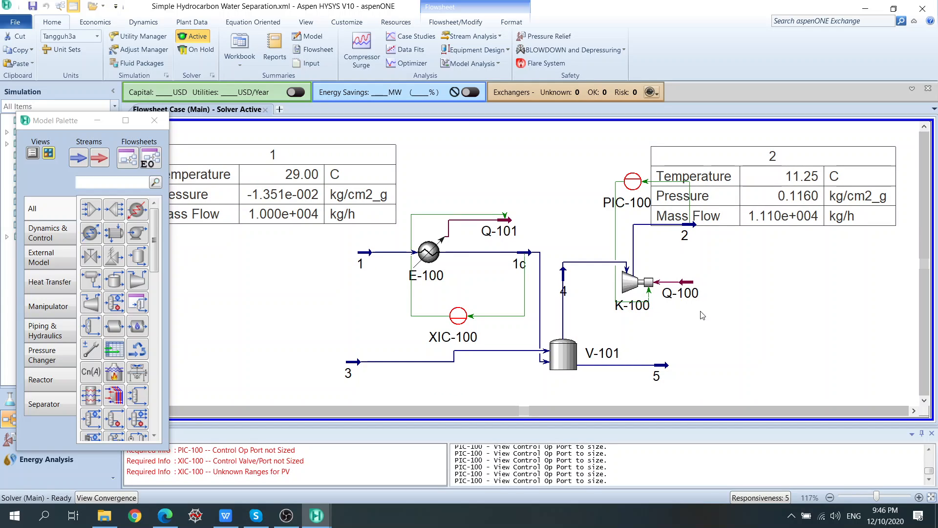
double_click(428, 253)
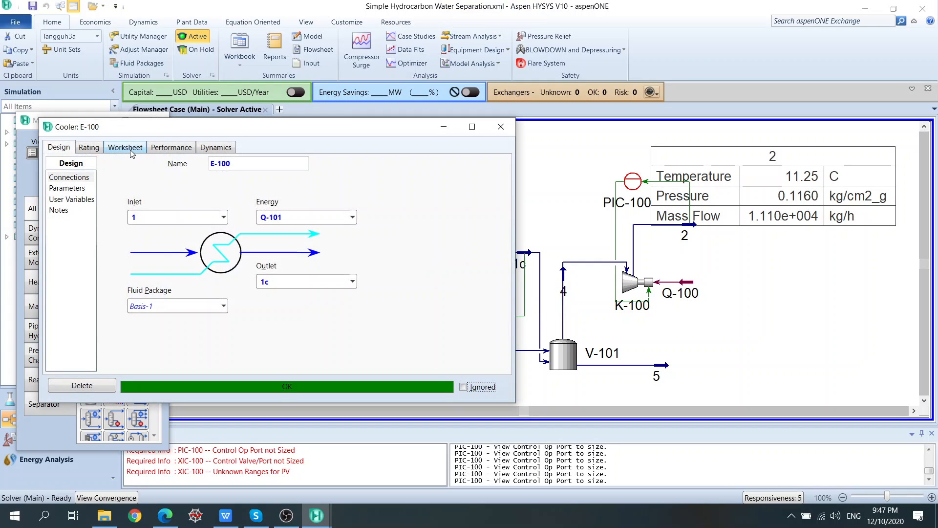
click(127, 148)
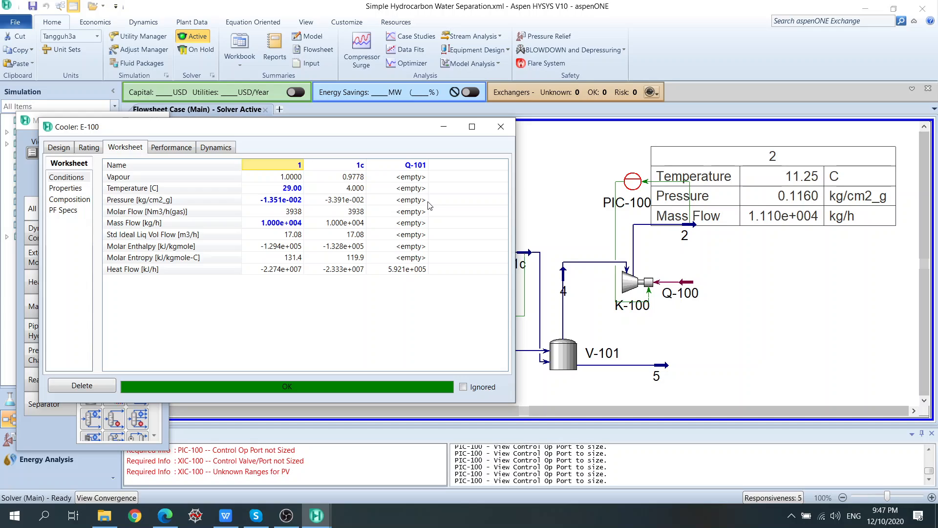
mouse_move(282, 205)
click(501, 127)
Switch the case to the EuroSI unit set and reopen the stream conditions of cooler E-100
click(98, 37)
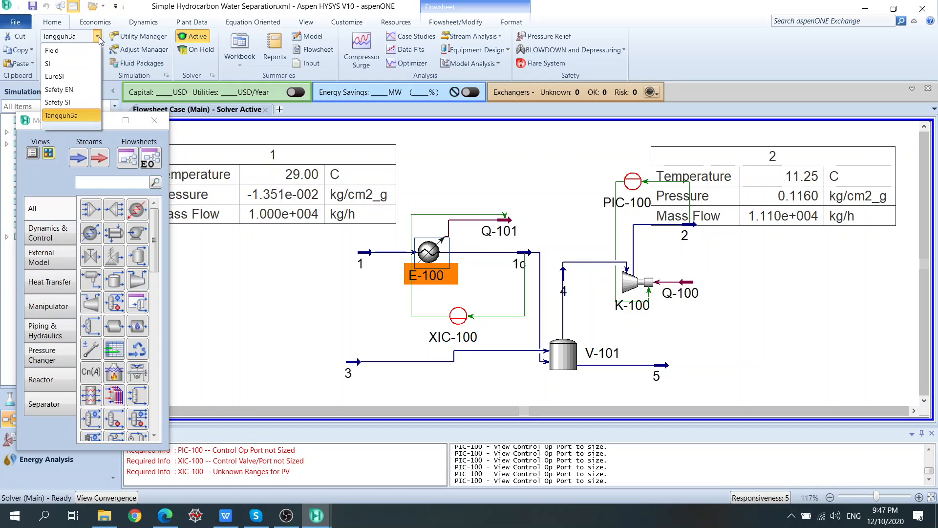
click(55, 76)
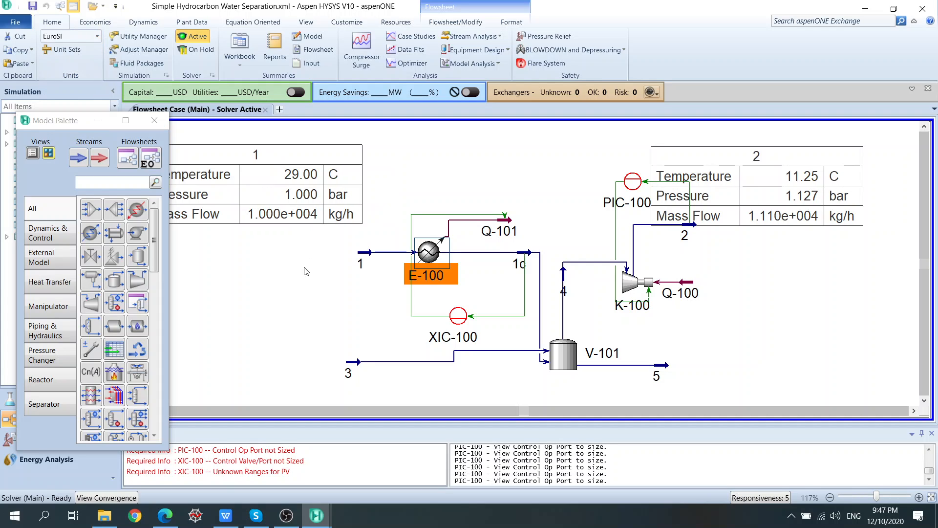
click(410, 301)
double_click(429, 252)
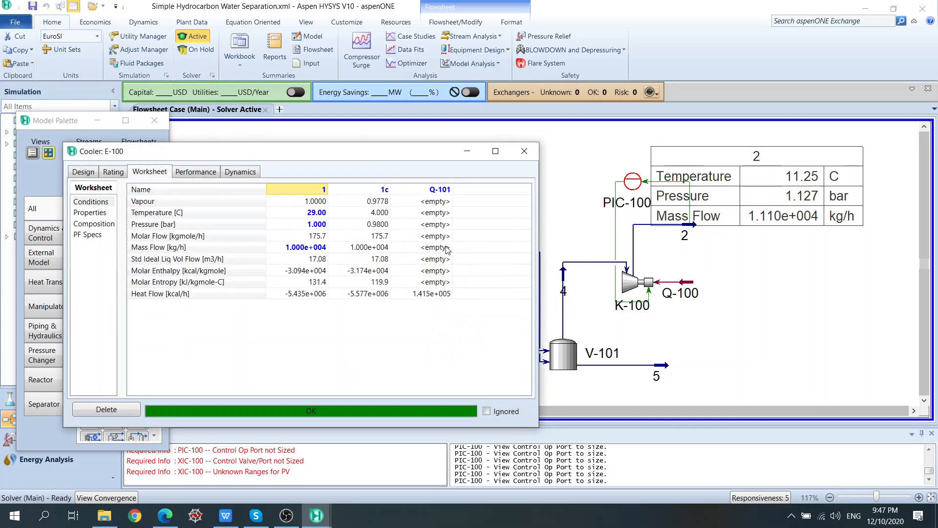
Set the pressure of inlet stream 1 to 5 bar in the cooler's worksheet and move the cooler window off the flowsheet
mouse_move(390, 236)
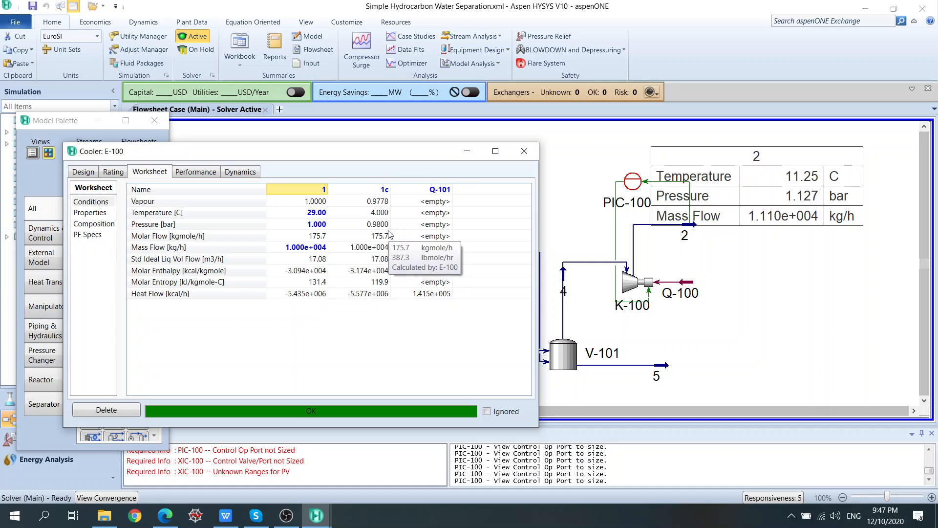
click(317, 230)
text(5)
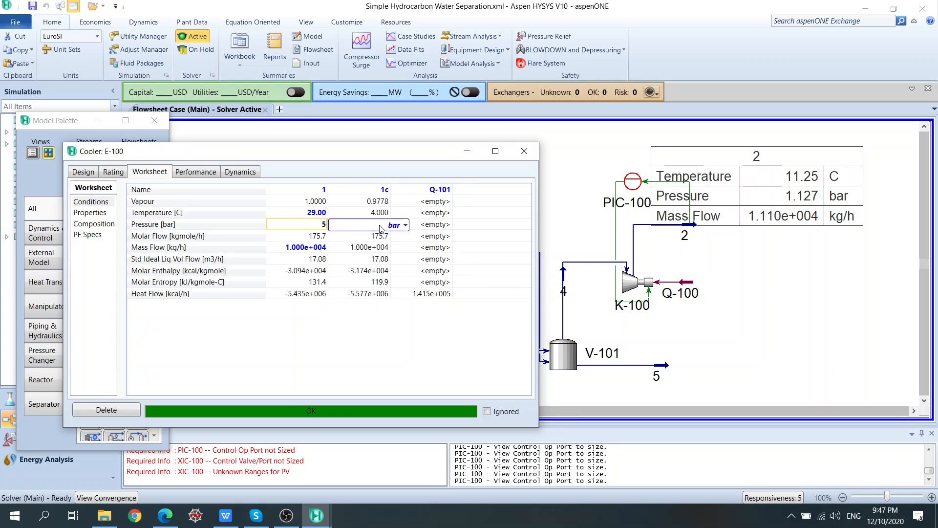
key(Return)
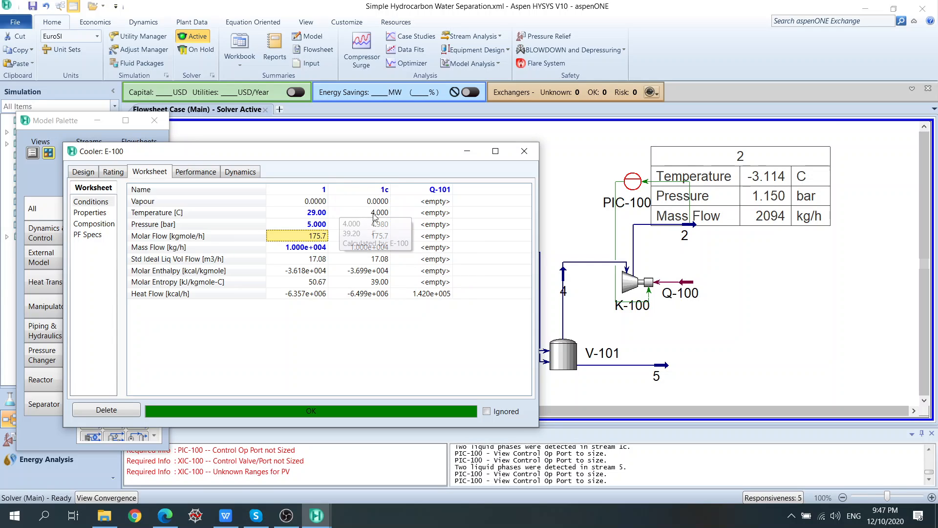
drag(386, 157, 558, 108)
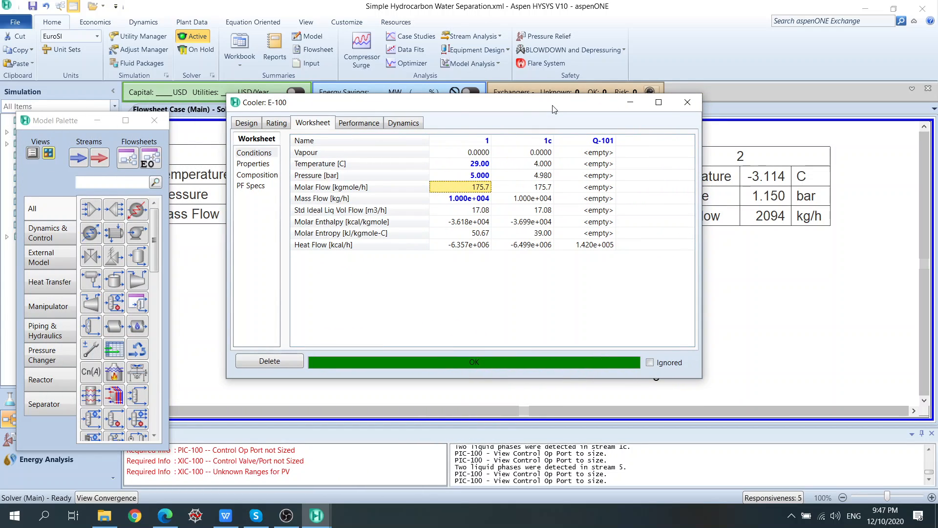
drag(554, 108, 358, 91)
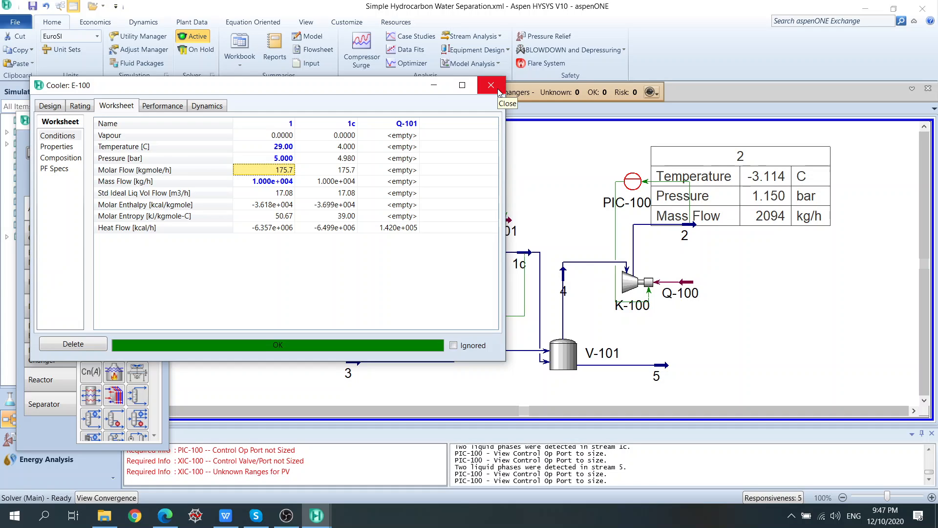
Review cooler E-100's composition, rating, connections, design parameters and stream conditions, then close its window
click(76, 159)
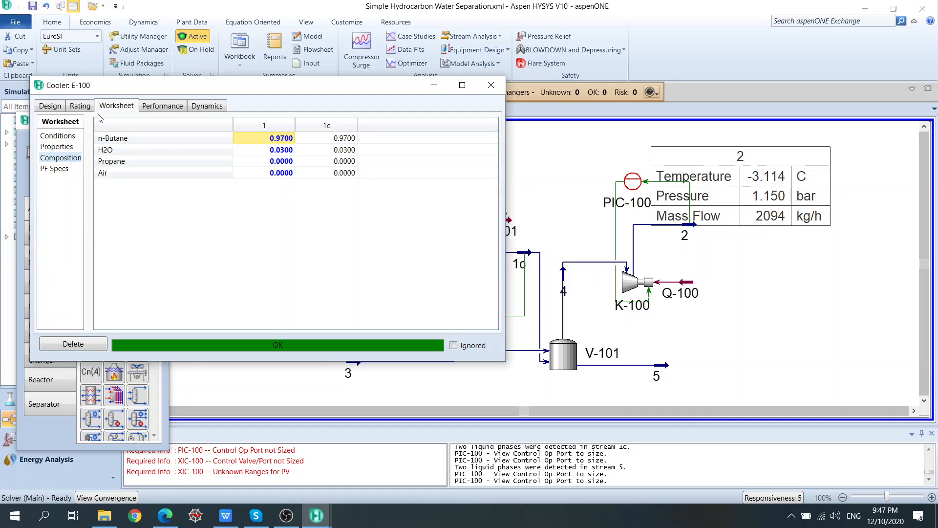
click(84, 109)
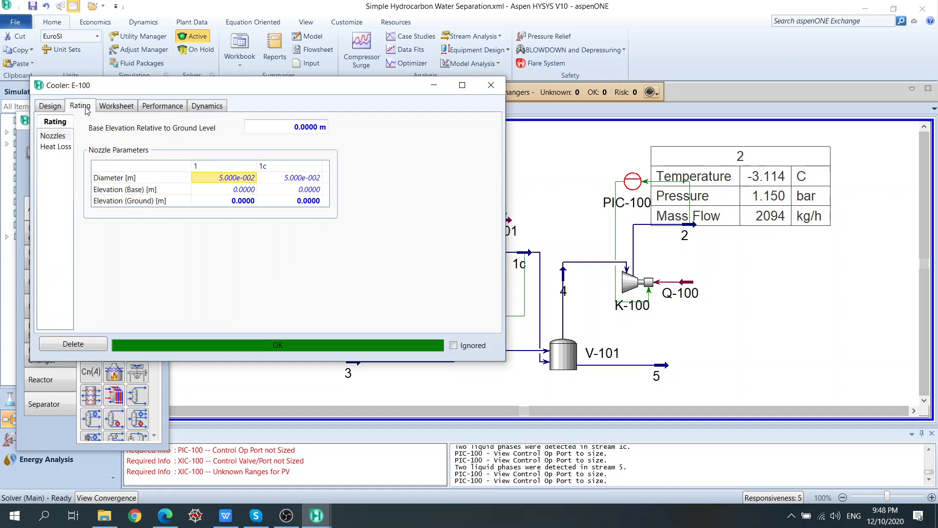
click(59, 111)
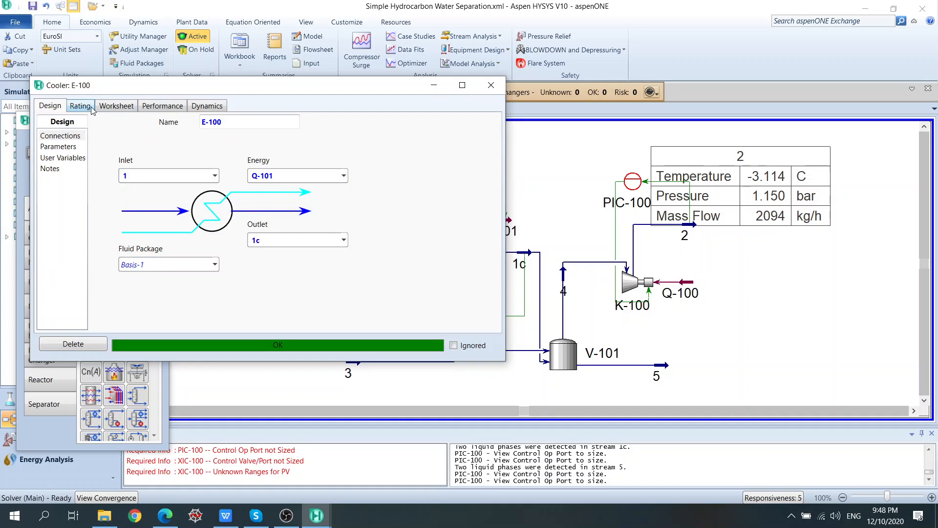
click(61, 146)
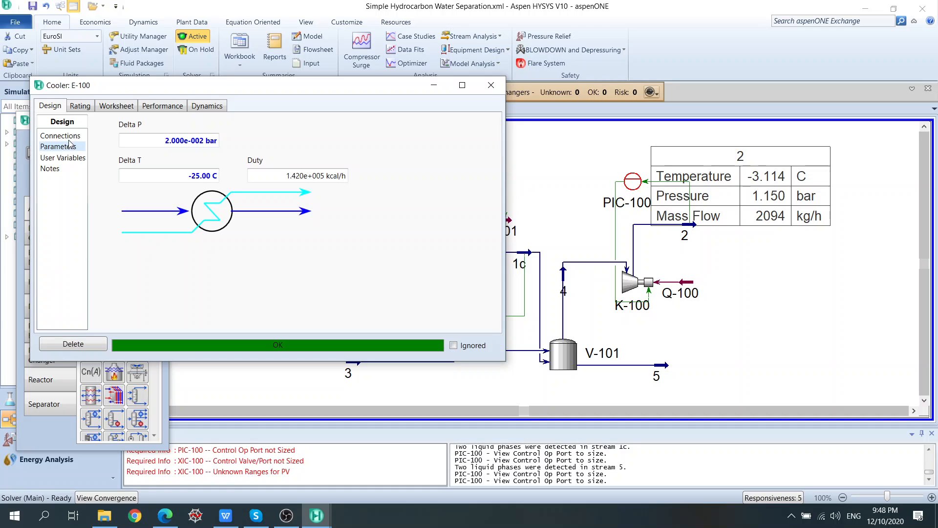
click(61, 136)
click(117, 107)
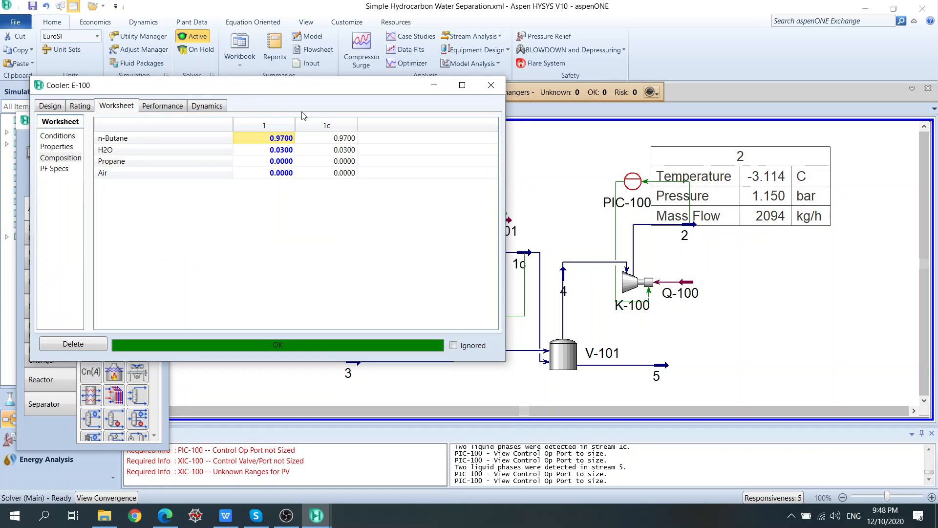
click(59, 106)
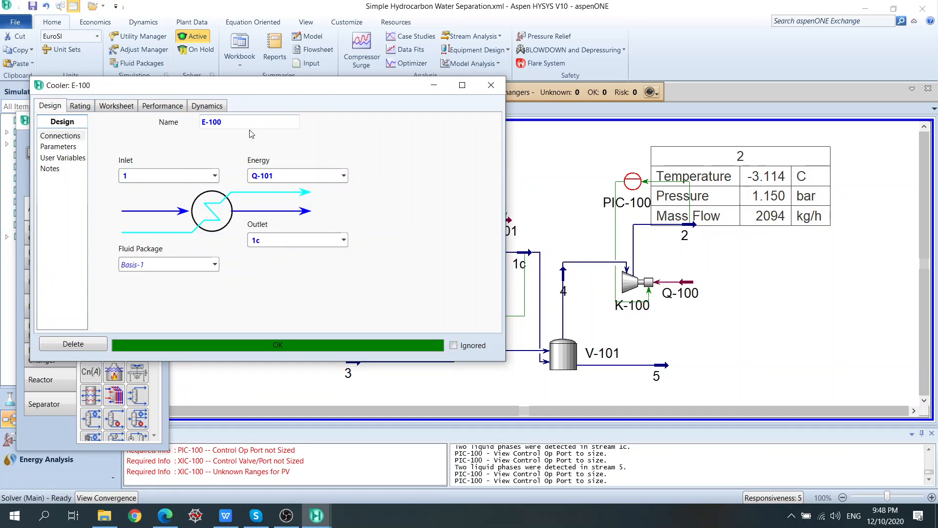
click(116, 106)
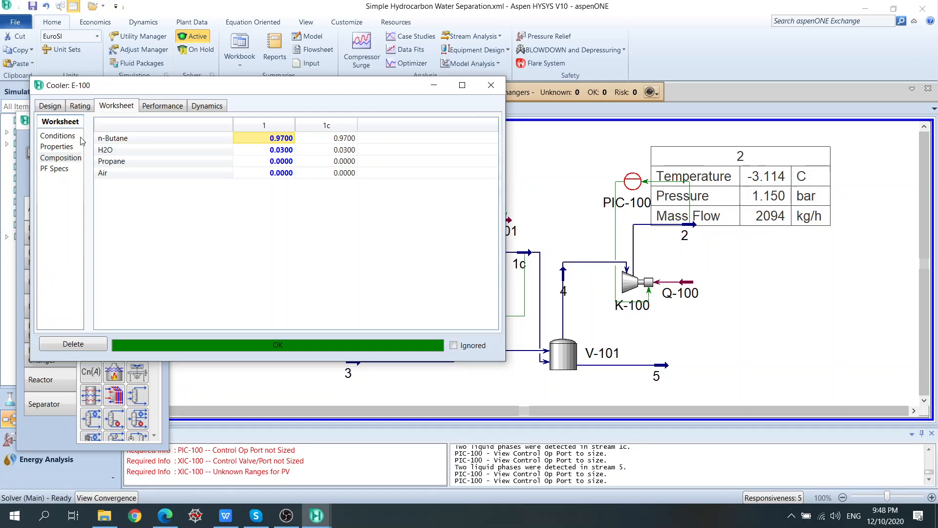
click(57, 135)
click(278, 159)
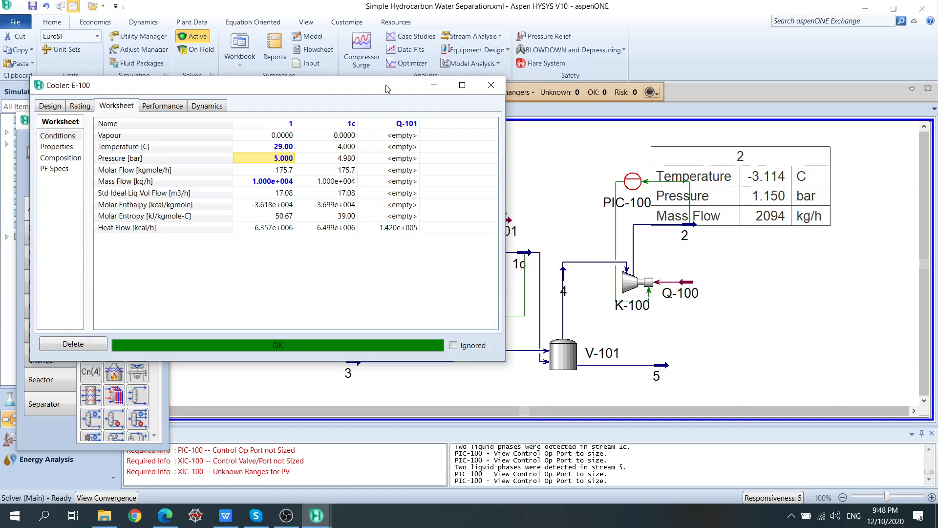
drag(387, 85, 275, 126)
click(378, 129)
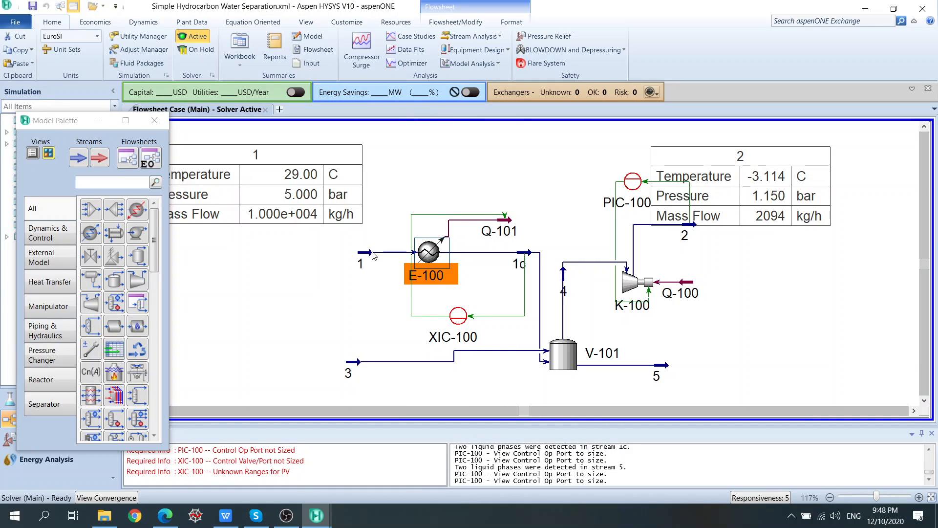
Check the conditions of stream 1c and inspect the connections, sizing and worksheet of tank V-101
mouse_move(527, 259)
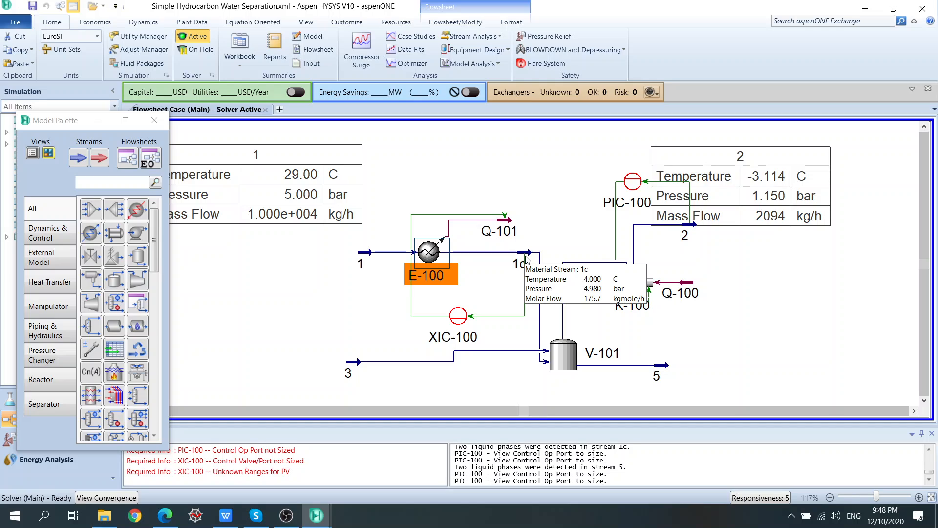
click(562, 359)
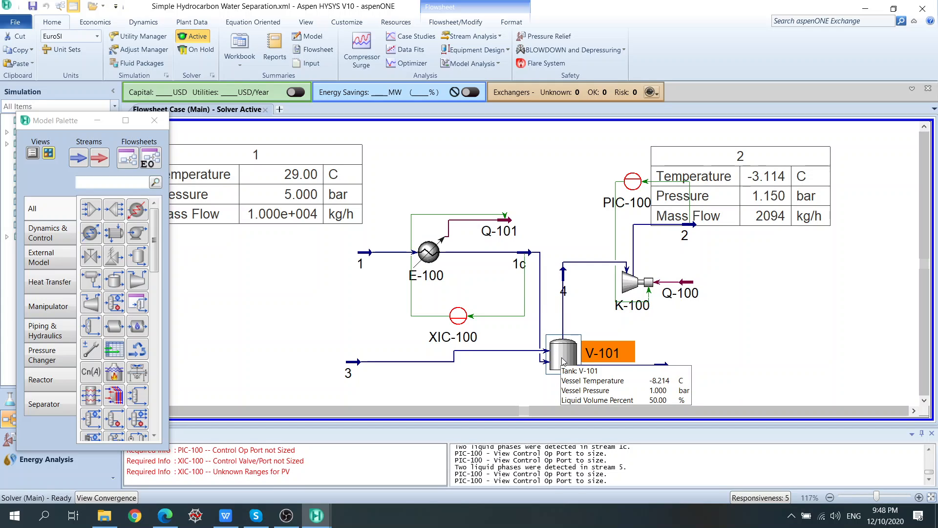
double_click(564, 362)
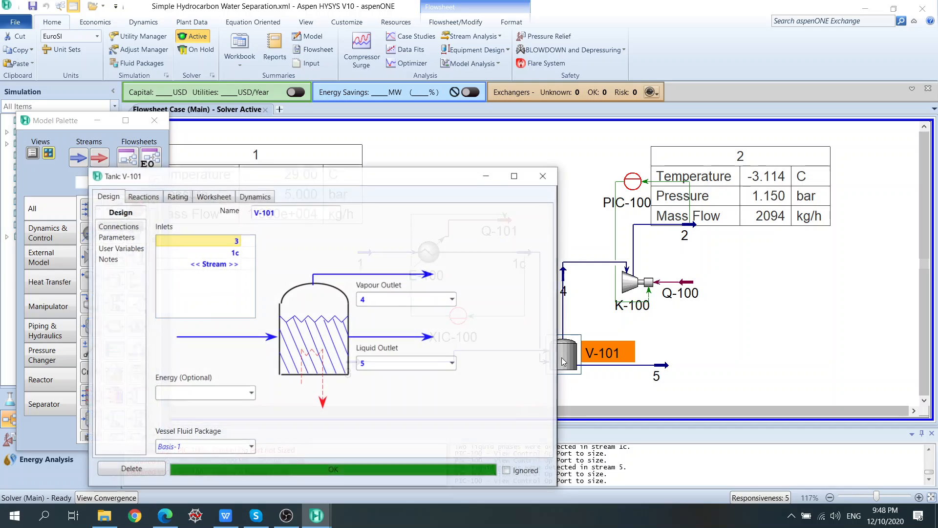
click(177, 196)
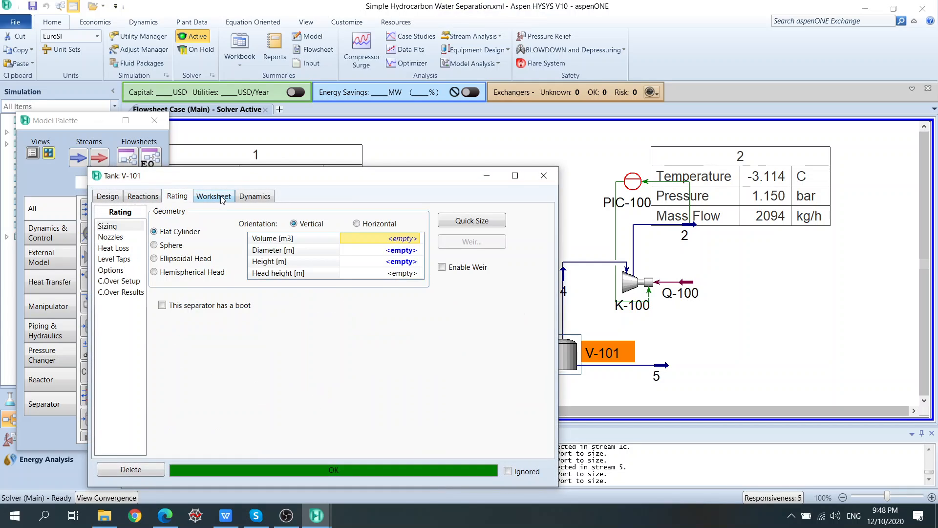
click(214, 196)
click(547, 180)
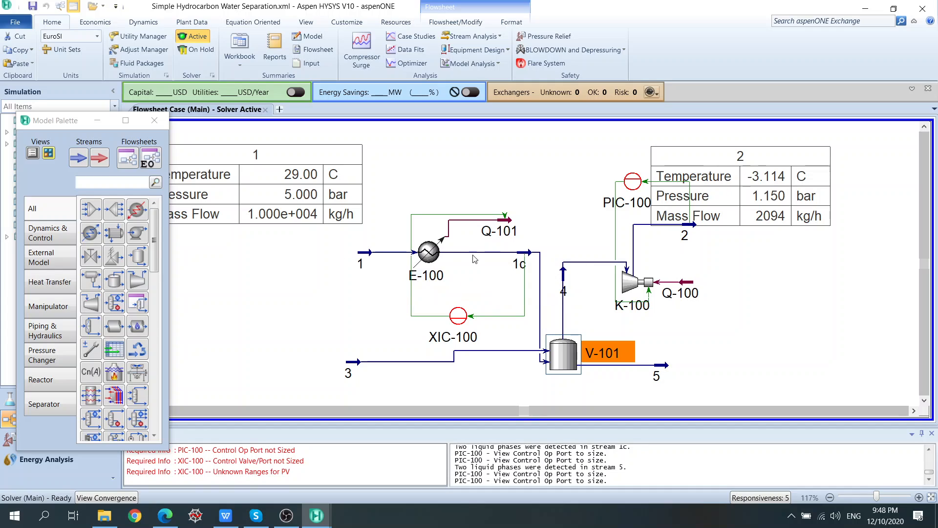
Set the pressure of material stream 1 to 4 bar in its own worksheet and reposition the stream window
double_click(369, 255)
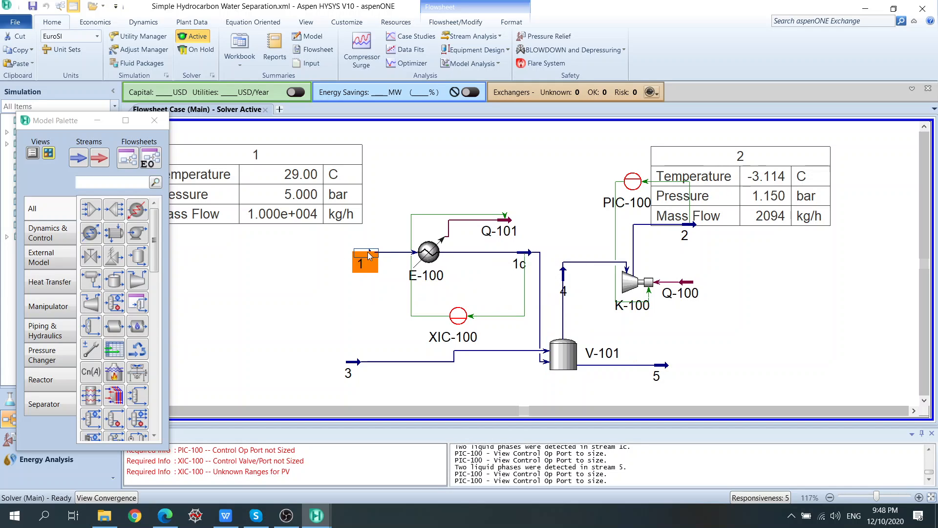
click(299, 174)
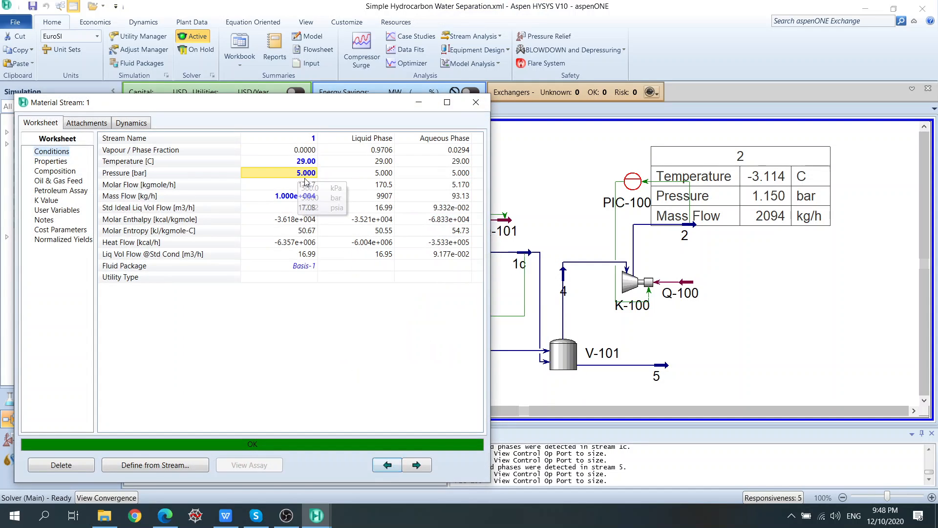
text(4)
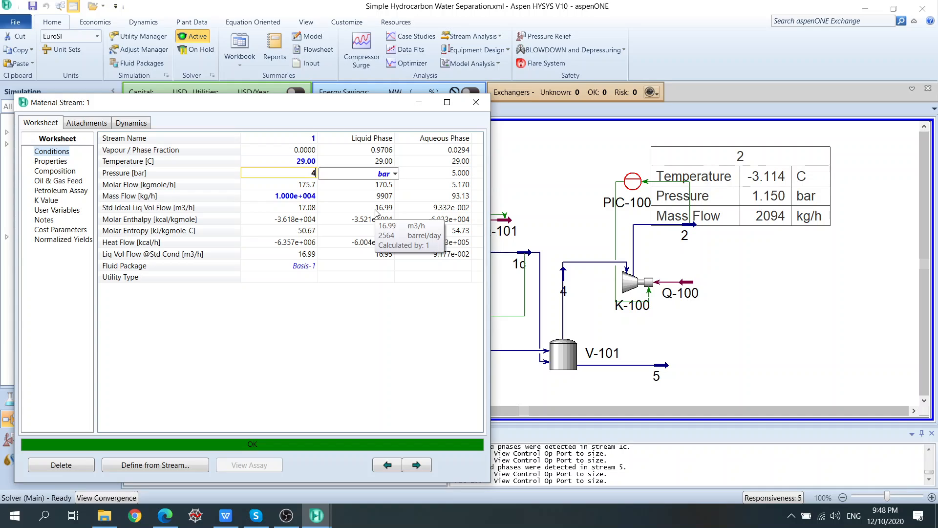
key(Return)
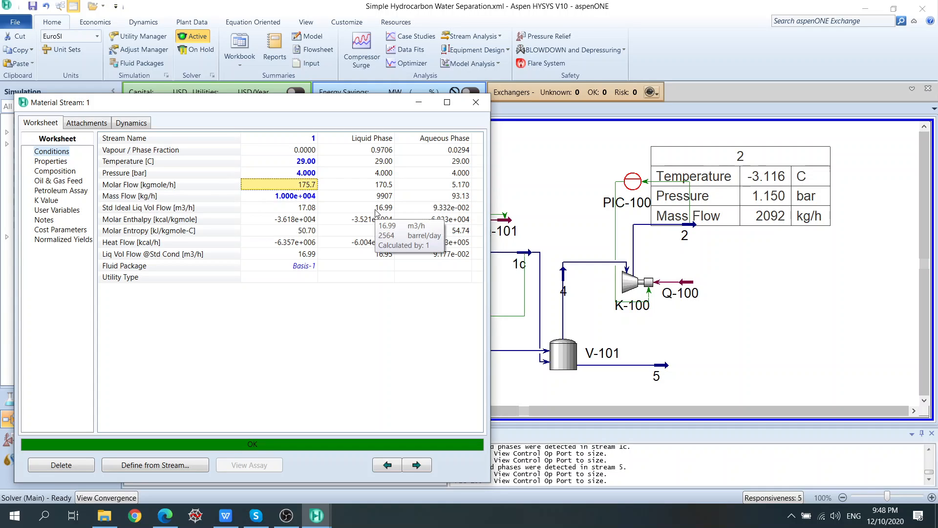
drag(362, 108, 276, 89)
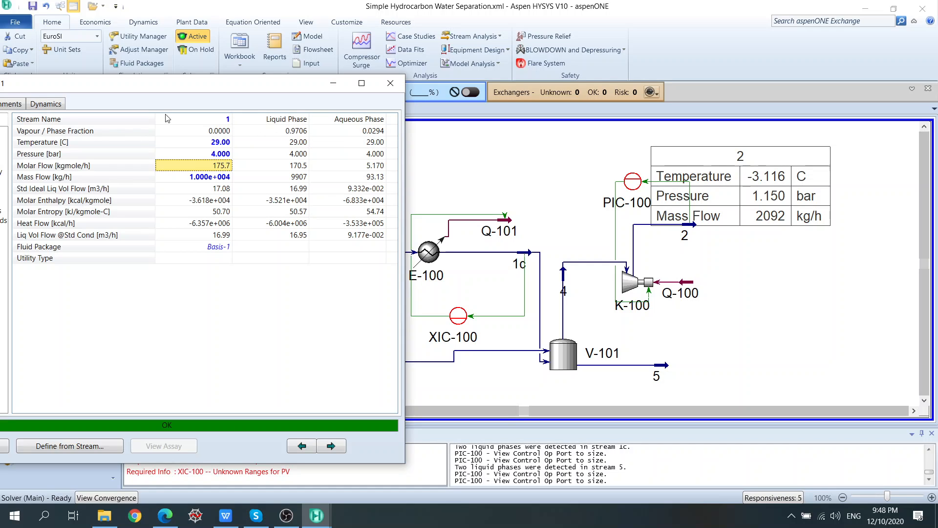
drag(138, 87, 323, 75)
Review the composition and the per-phase conditions of material stream 1, and close its window
click(163, 142)
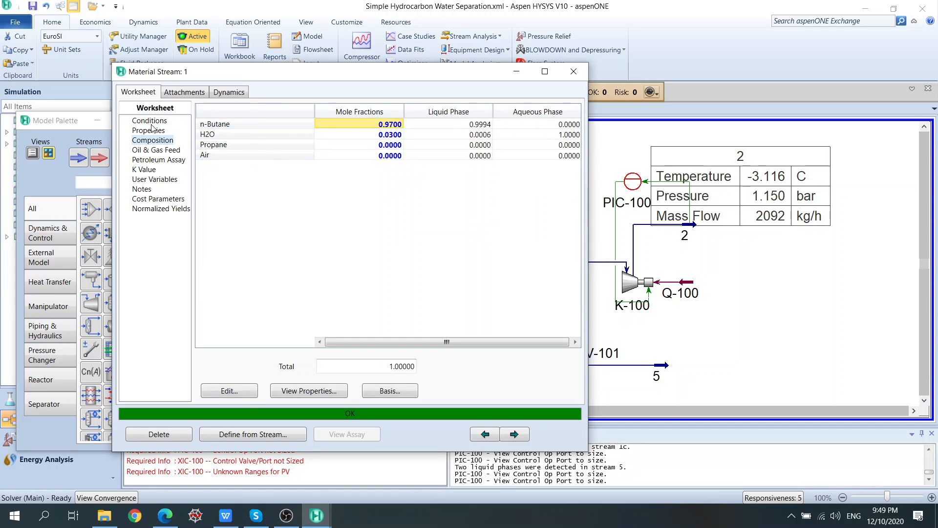
click(150, 121)
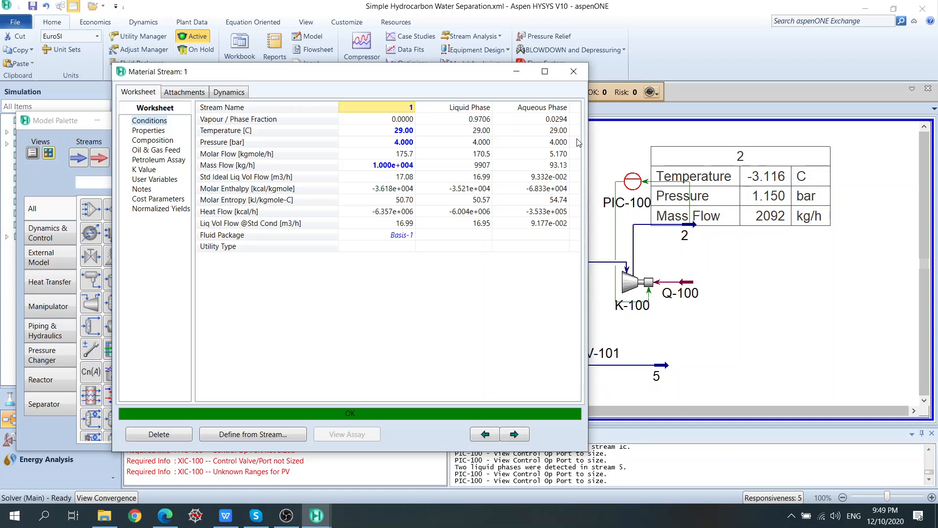
click(574, 74)
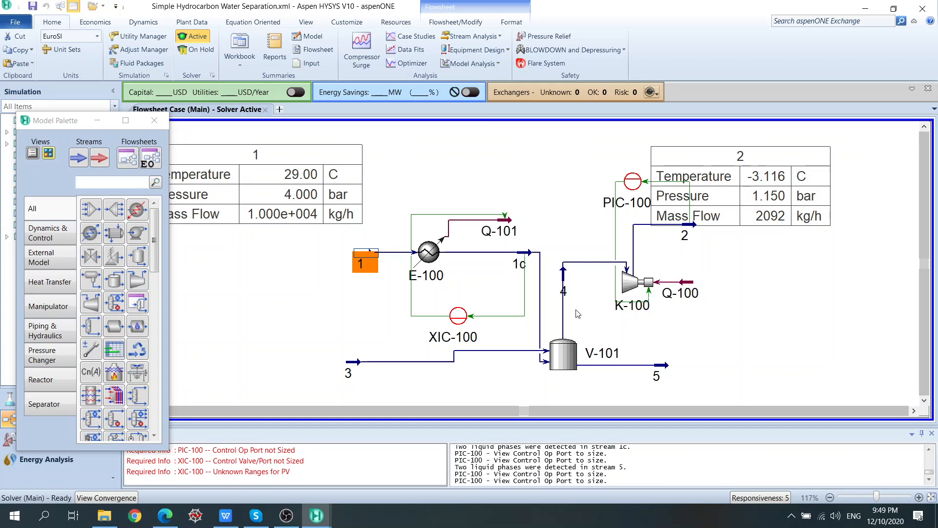
Delete tank V-101 from the flowsheet
click(566, 358)
key(Delete)
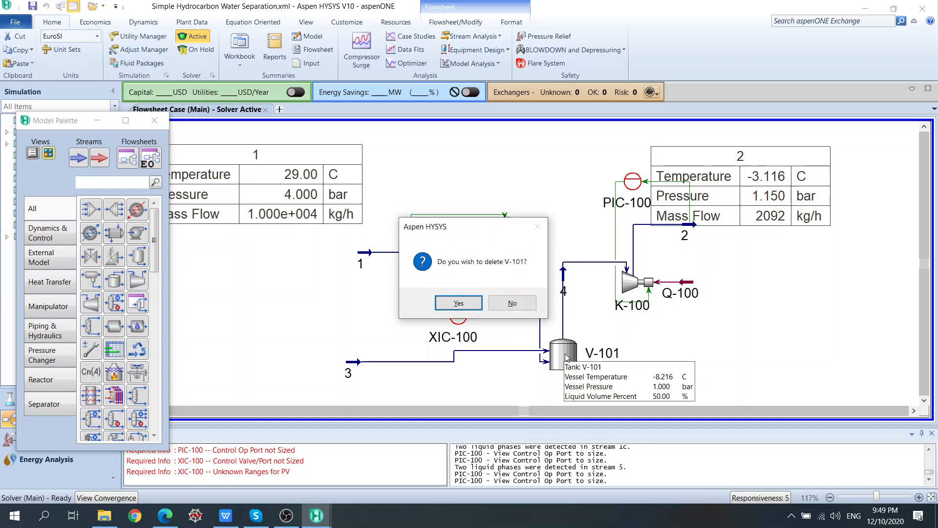
key(Return)
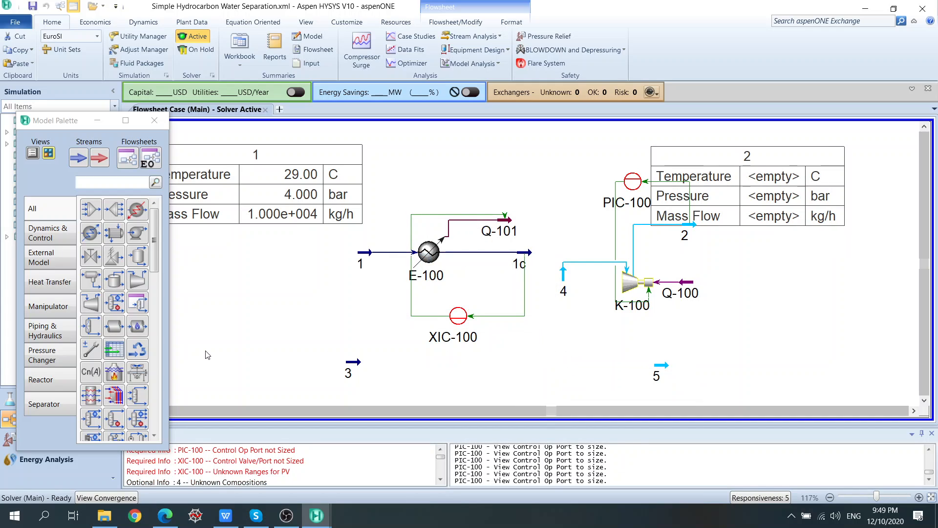
Place a three-phase separator between streams 3 and 5 and connect cooler outlet stream 1c to its feed
click(95, 282)
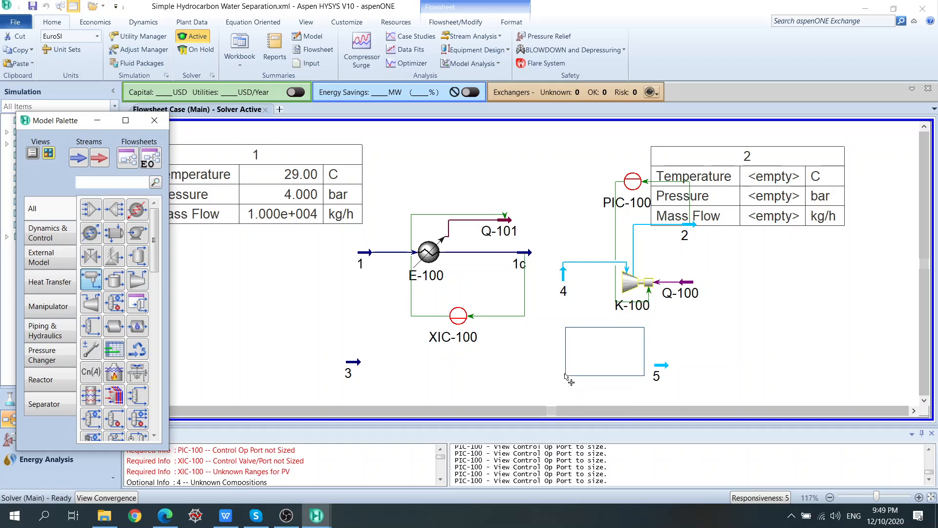
click(517, 375)
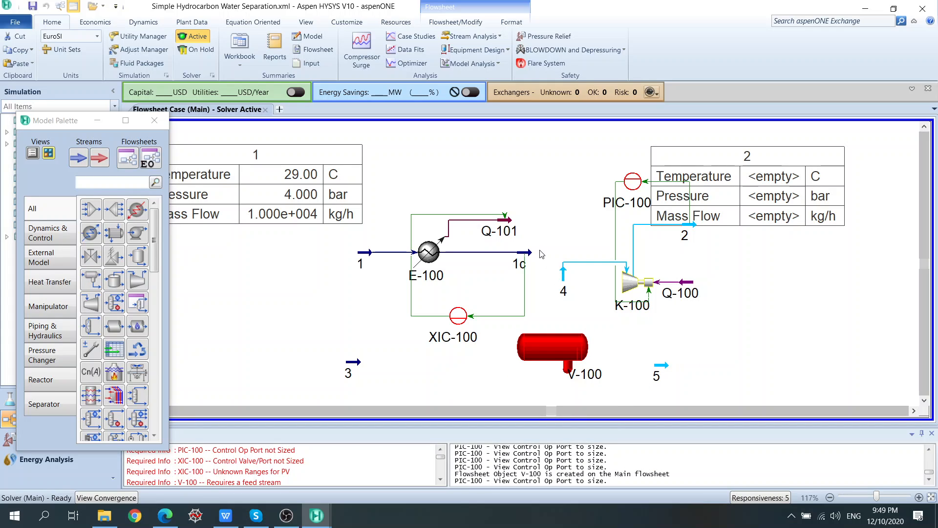
drag(532, 251, 537, 335)
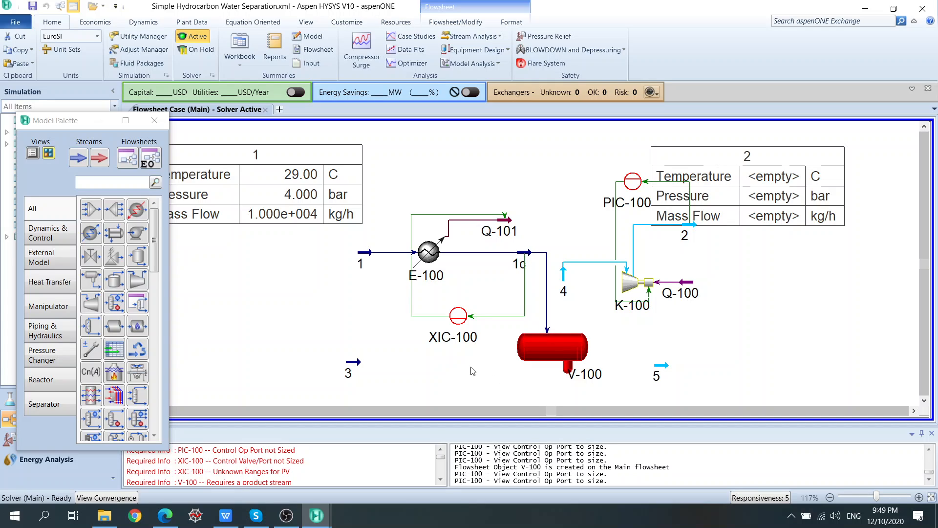
Connect stream 3 as a second feed of separator V-100, streams 4 and 5 as vapour and light liquid outlets, and new stream 6 as heavy liquid outlet
drag(362, 362, 536, 334)
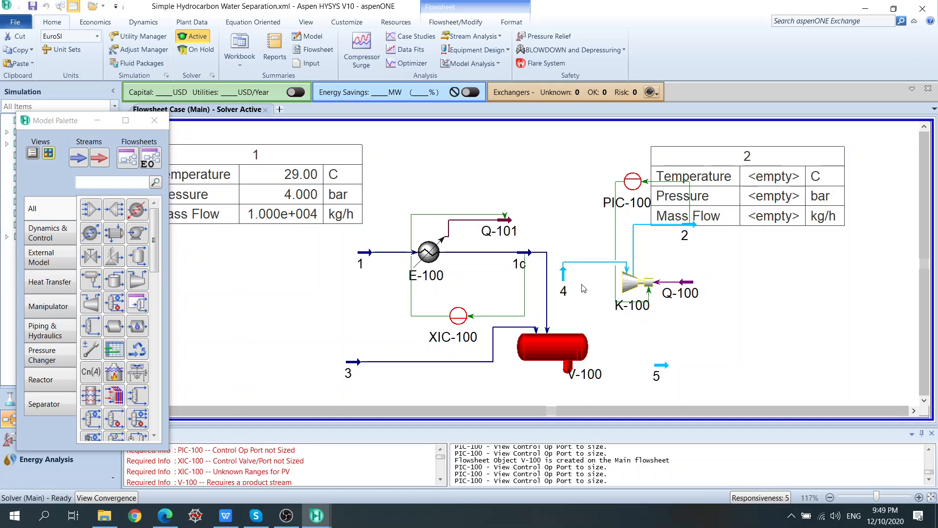
drag(564, 283, 569, 335)
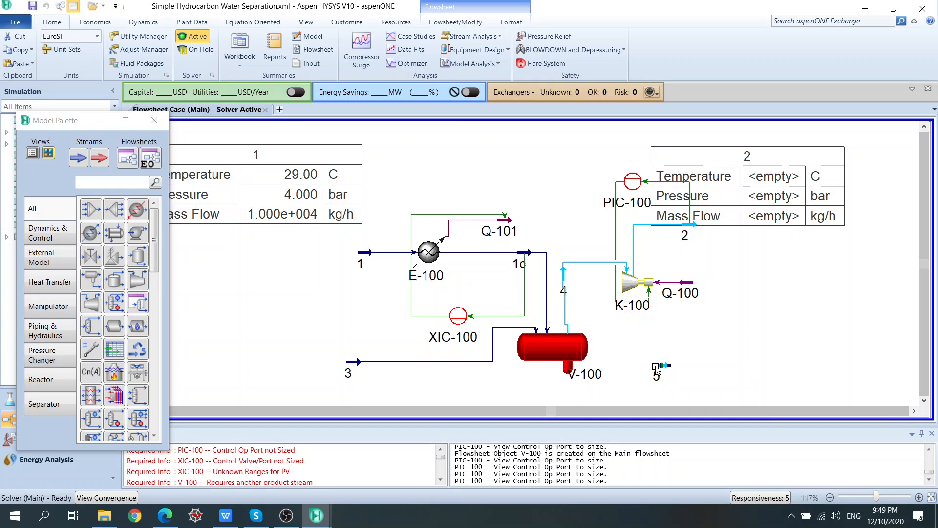
drag(657, 370, 585, 348)
scroll(605, 385, down, 2)
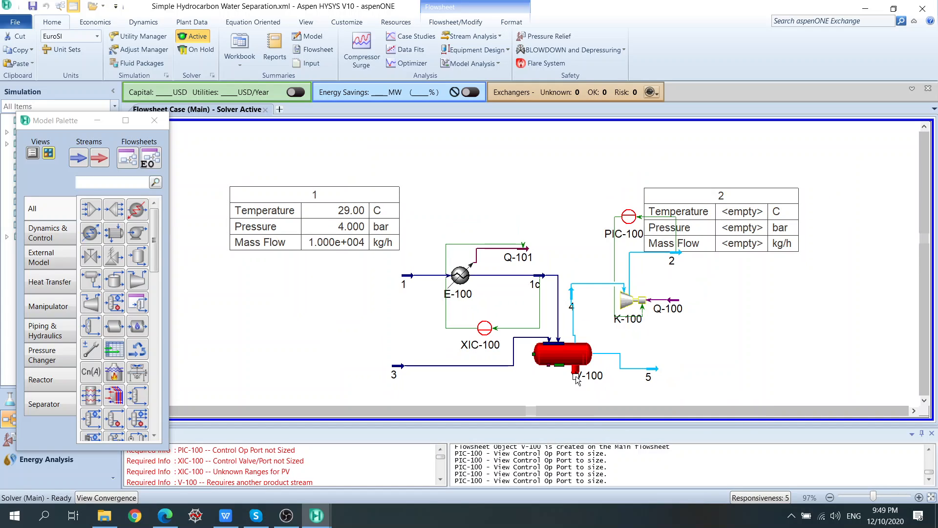
drag(602, 399, 630, 392)
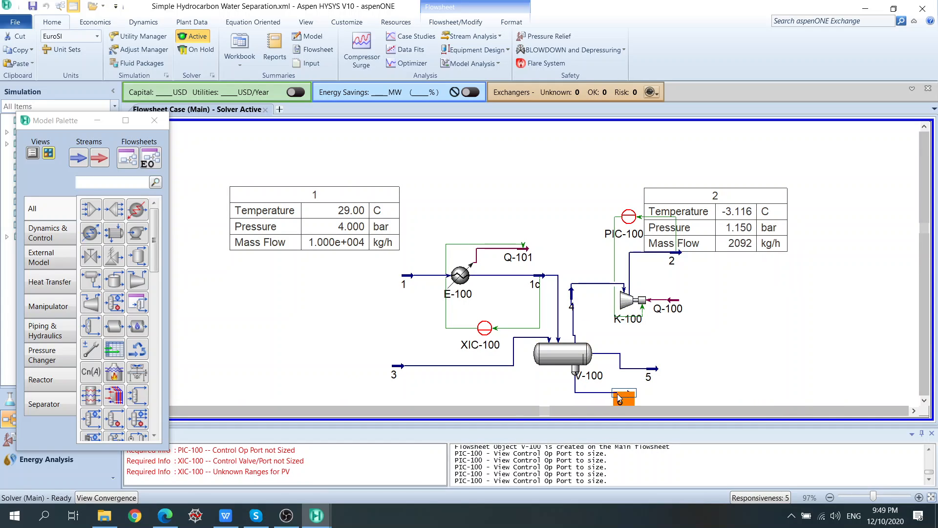
mouse_move(628, 397)
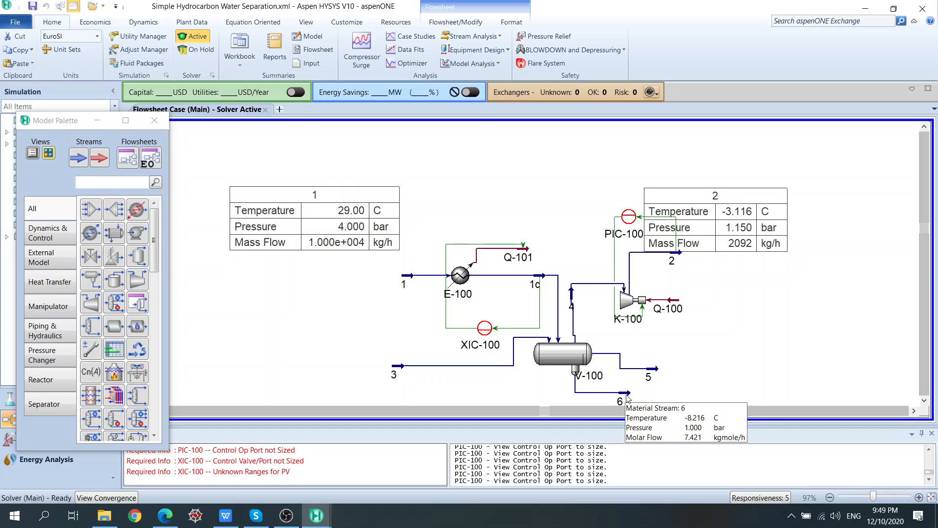
Examine the worksheet conditions of all streams connected to separator V-100, widening and repositioning its window to show every column
mouse_move(569, 360)
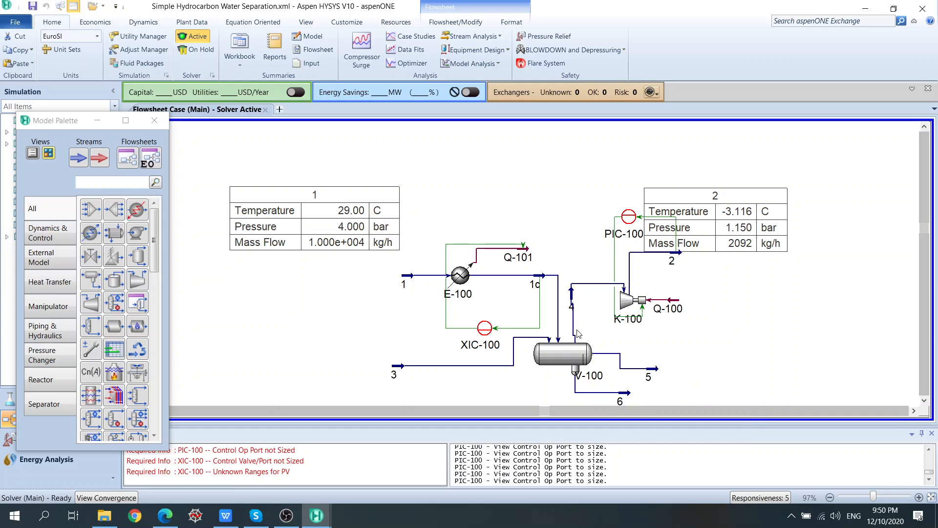
double_click(553, 349)
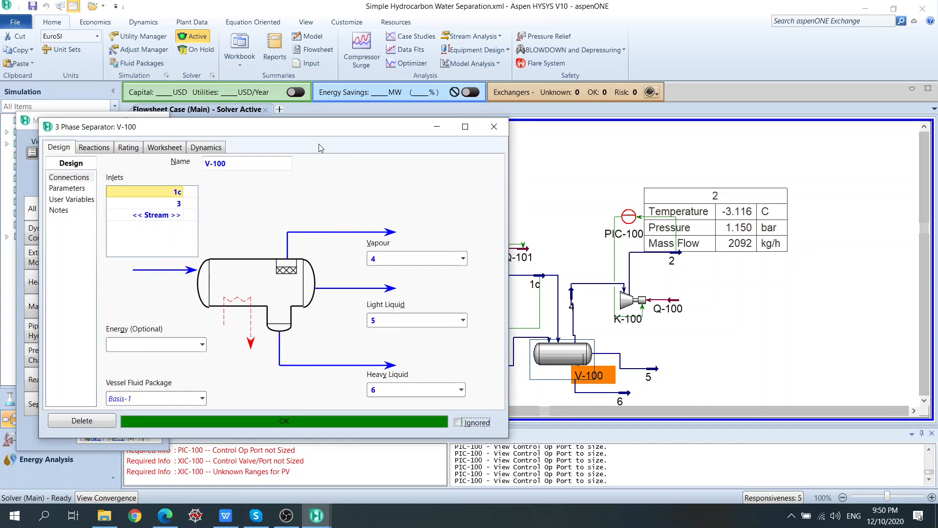
drag(319, 126, 321, 55)
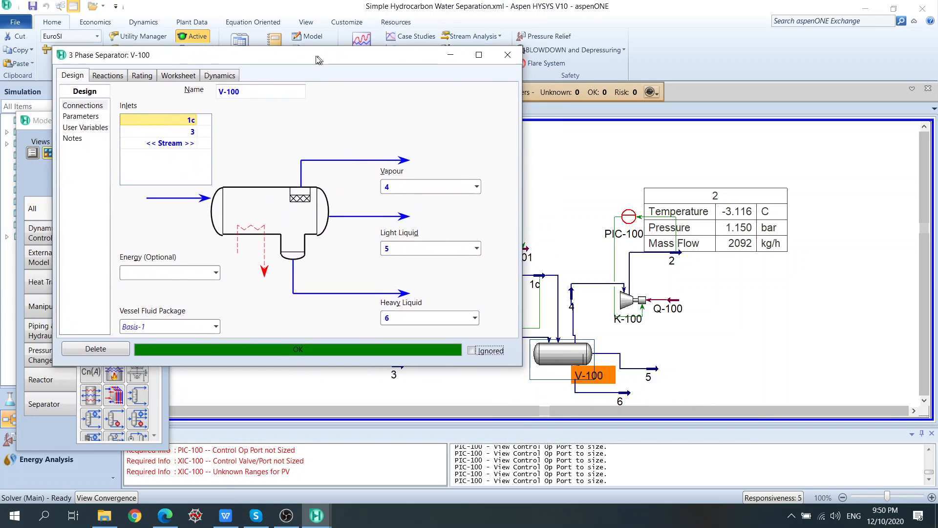
click(168, 78)
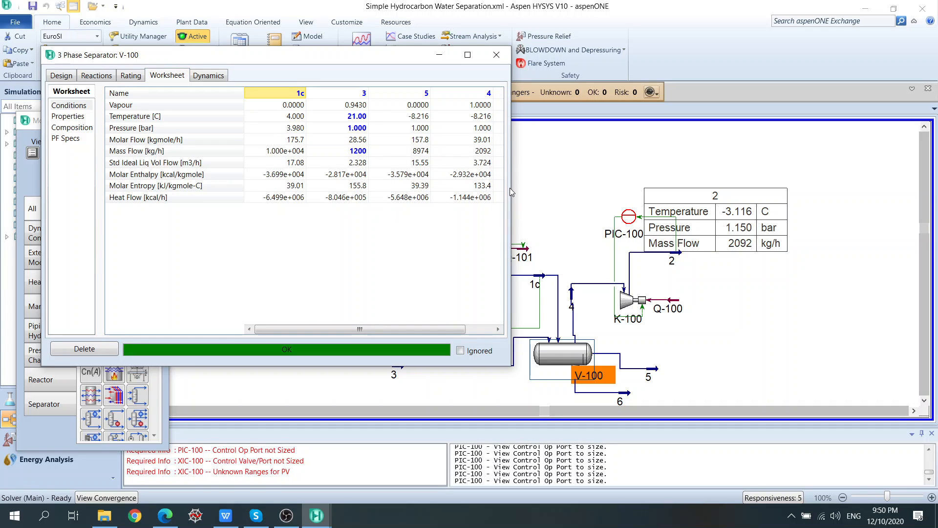
drag(512, 192, 585, 188)
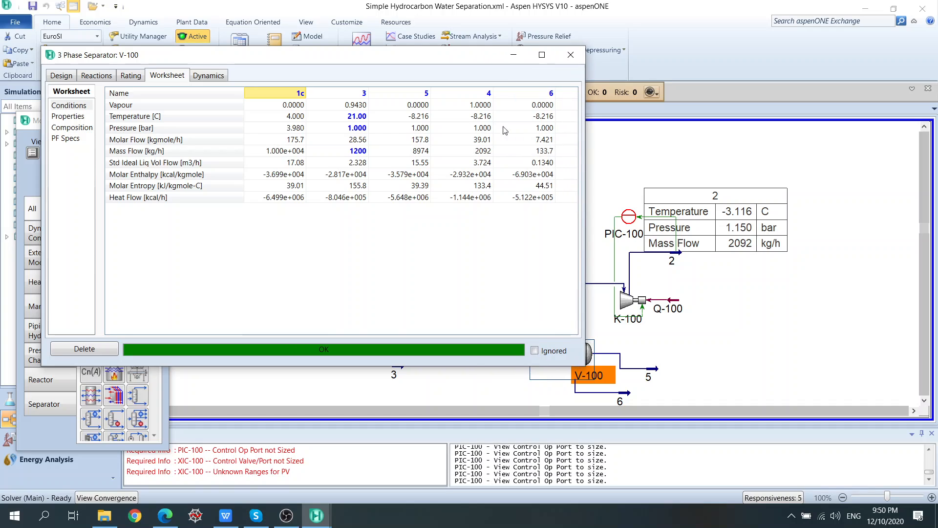
drag(459, 62, 392, 35)
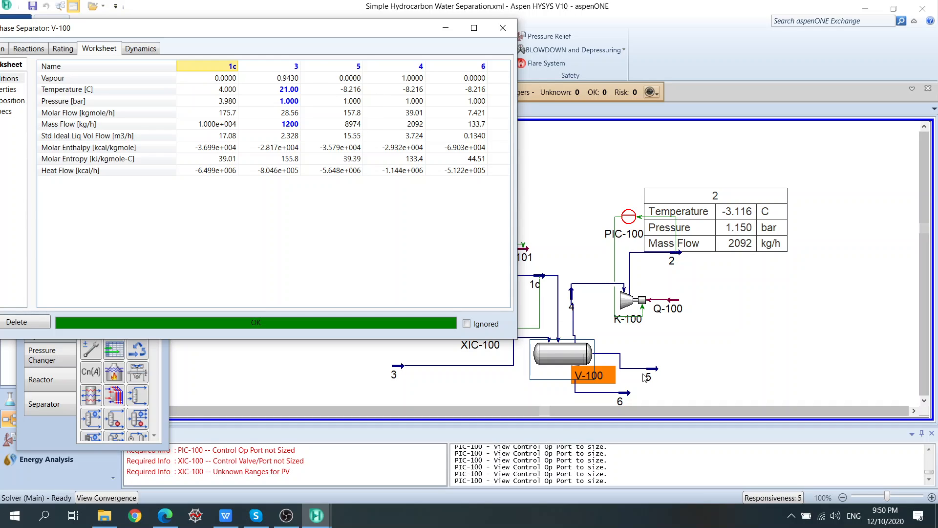
click(605, 349)
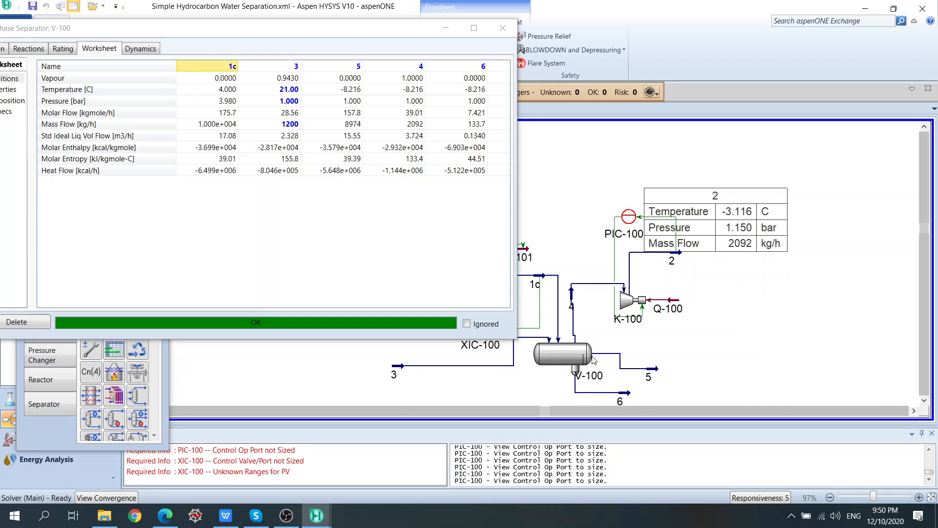
mouse_move(589, 362)
click(357, 70)
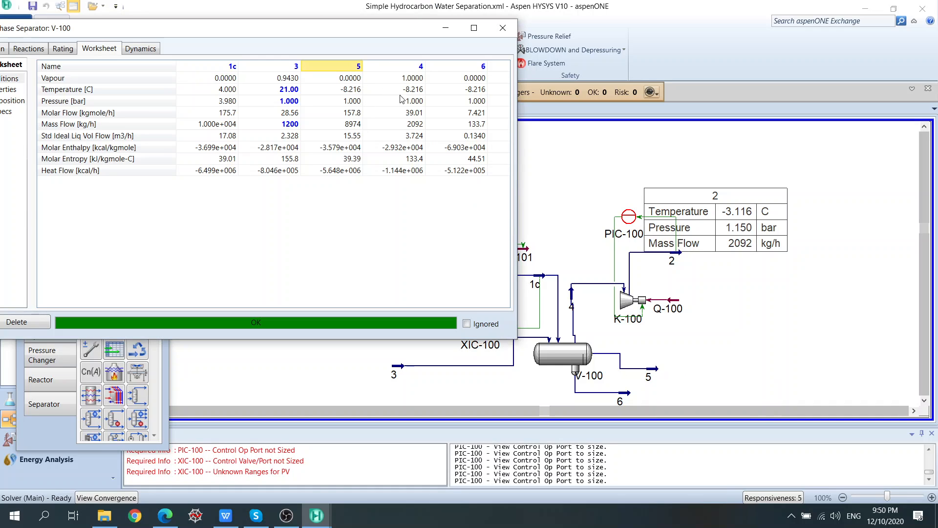
mouse_move(438, 159)
drag(306, 31, 365, 29)
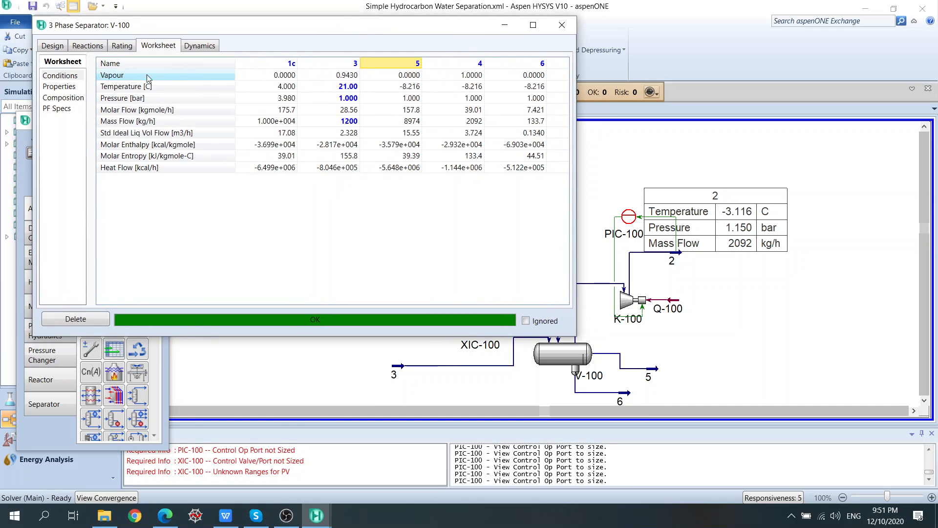
Review the compositions of streams 5 and 6 in separator V-100's worksheet and close the separator window
click(59, 100)
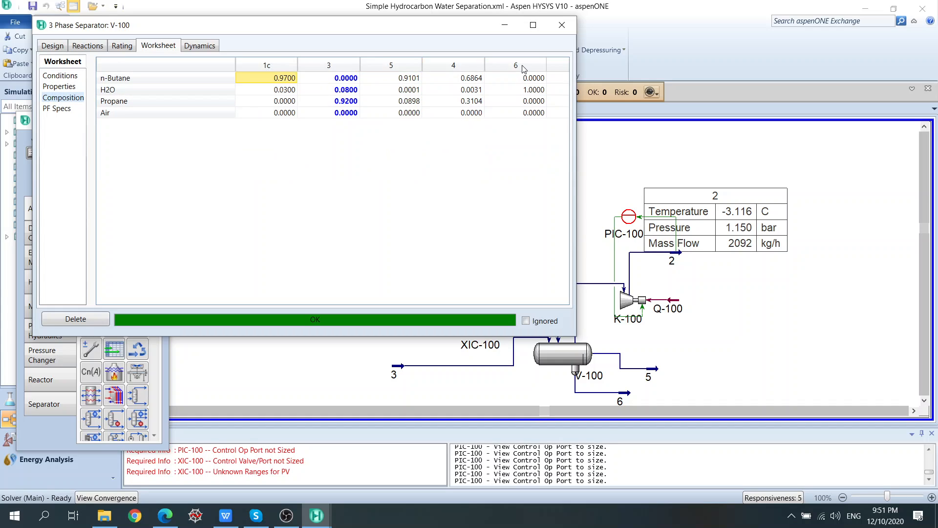
click(528, 94)
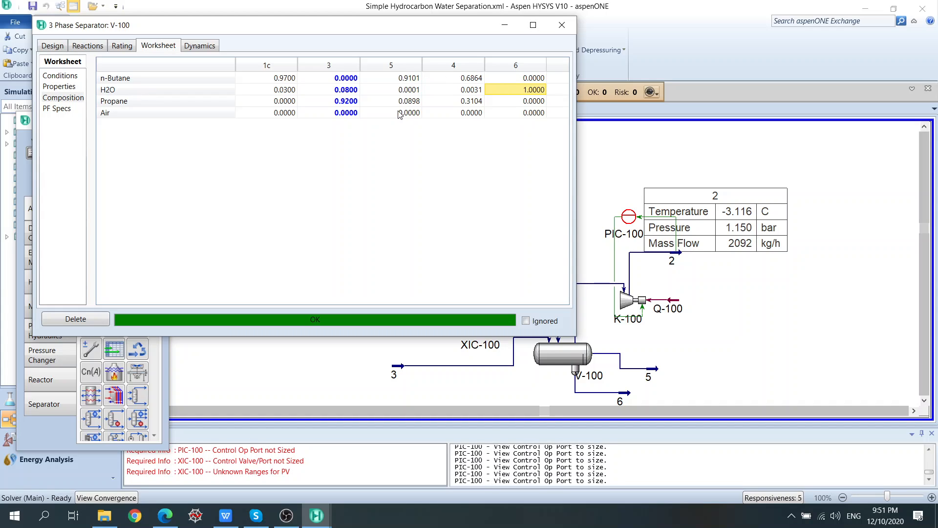
click(410, 80)
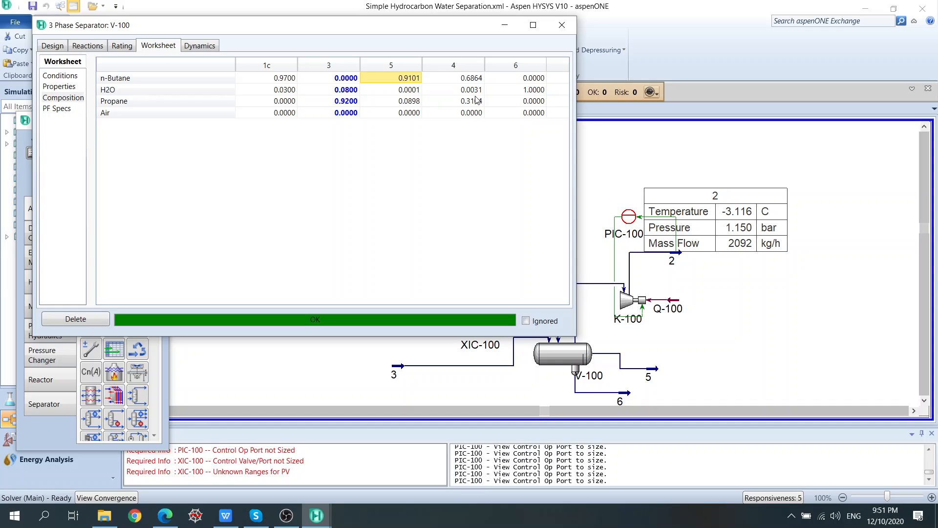
click(562, 26)
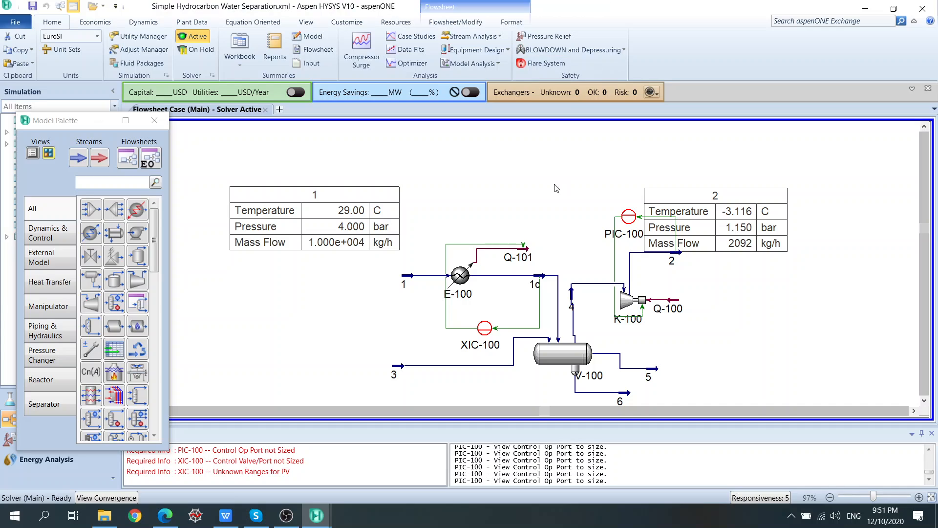
Review cooler E-100's connections and worksheet, including the temperature of outlet stream 1c, and close its window
double_click(461, 277)
drag(393, 162, 332, 140)
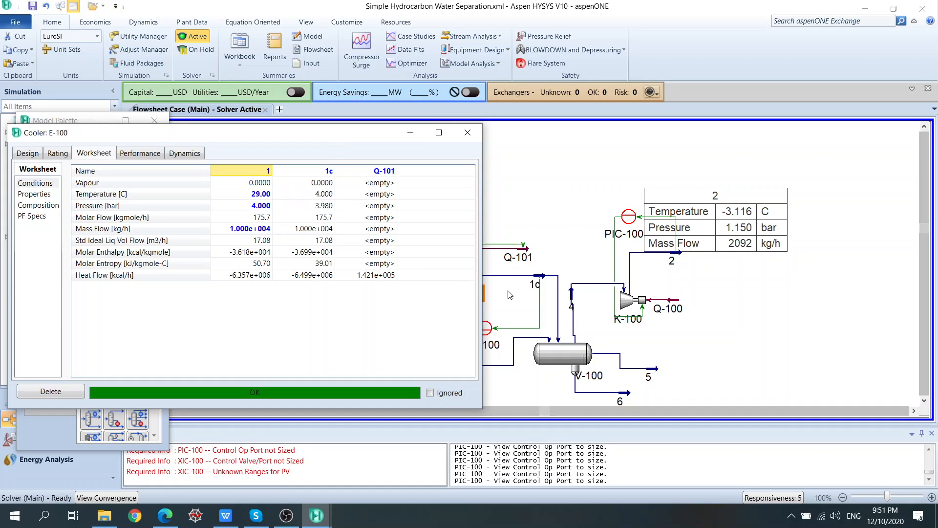
mouse_move(310, 198)
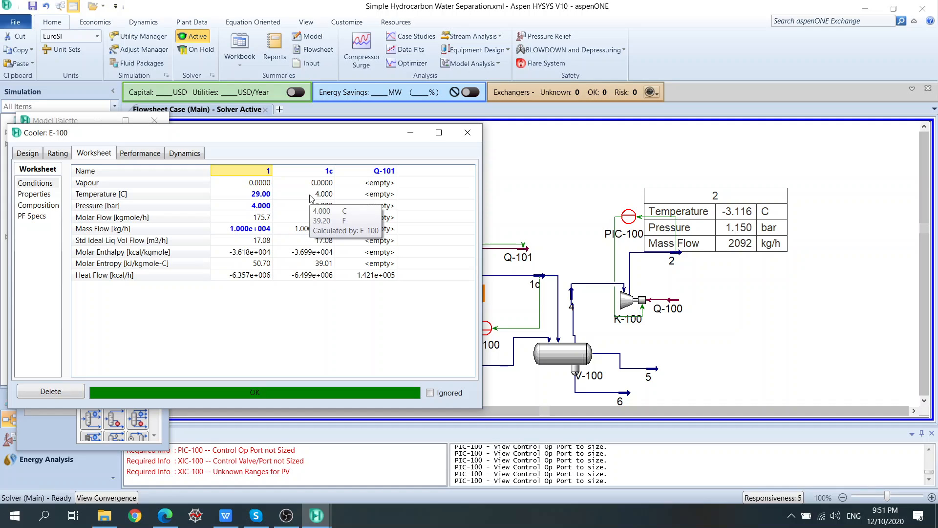
click(32, 154)
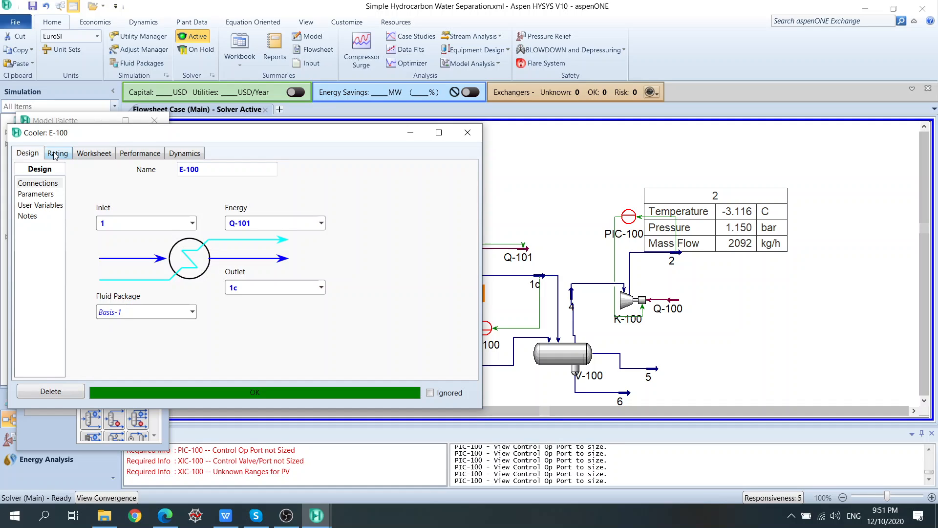
click(55, 154)
click(44, 153)
click(104, 156)
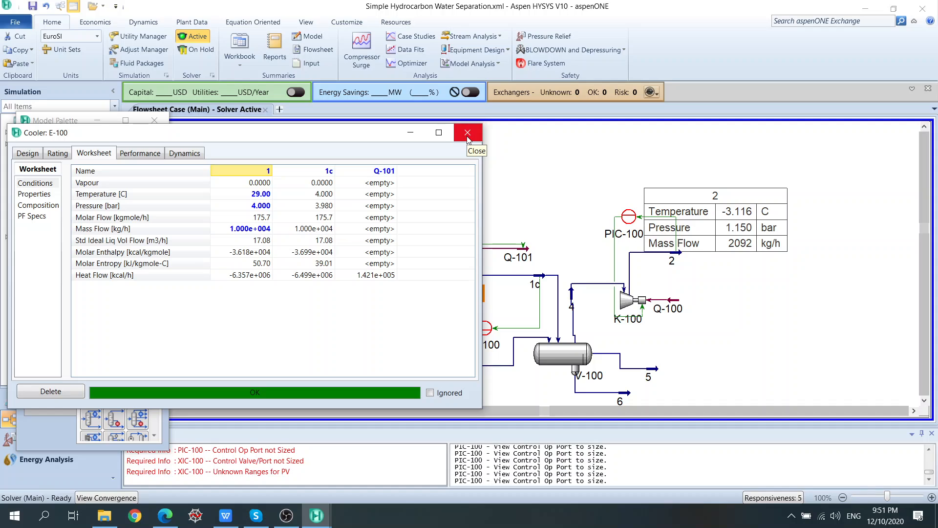
click(320, 196)
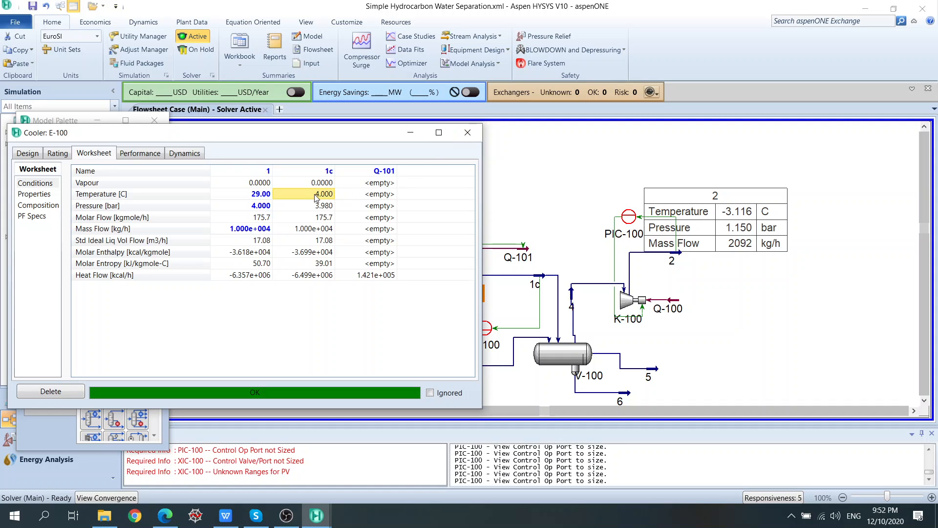
click(468, 132)
Change controller XIC-100's process variable to the Temperature of stream 1c and move the controller above cooler E-100 on the flowsheet
mouse_move(541, 283)
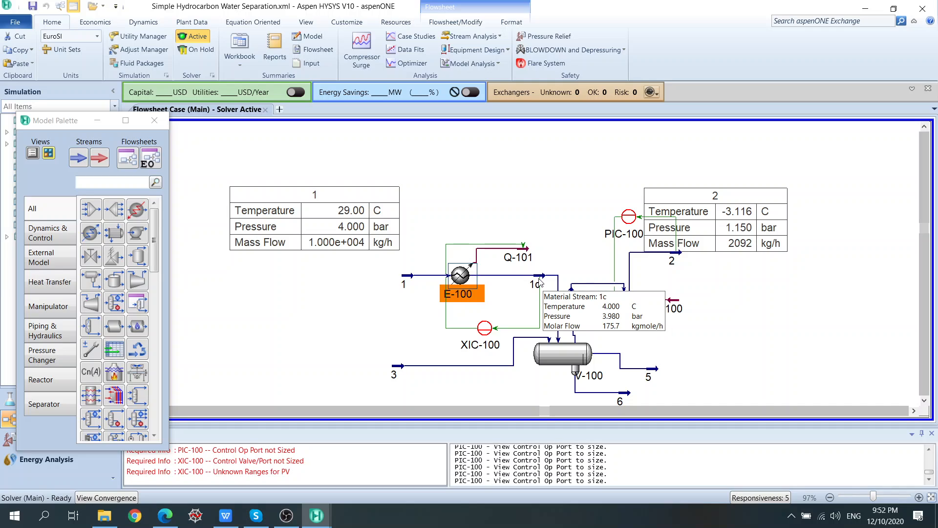
double_click(488, 335)
drag(230, 175, 167, 83)
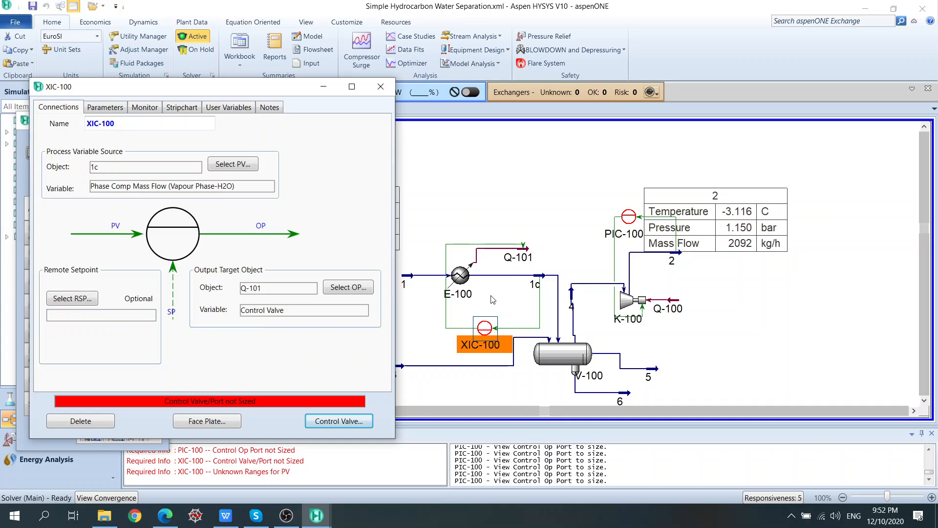
click(244, 165)
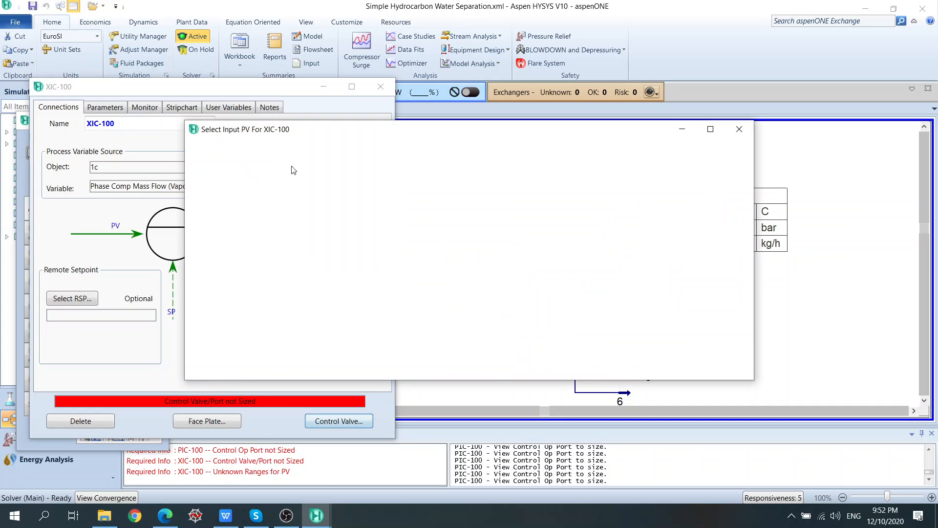
drag(446, 136, 325, 78)
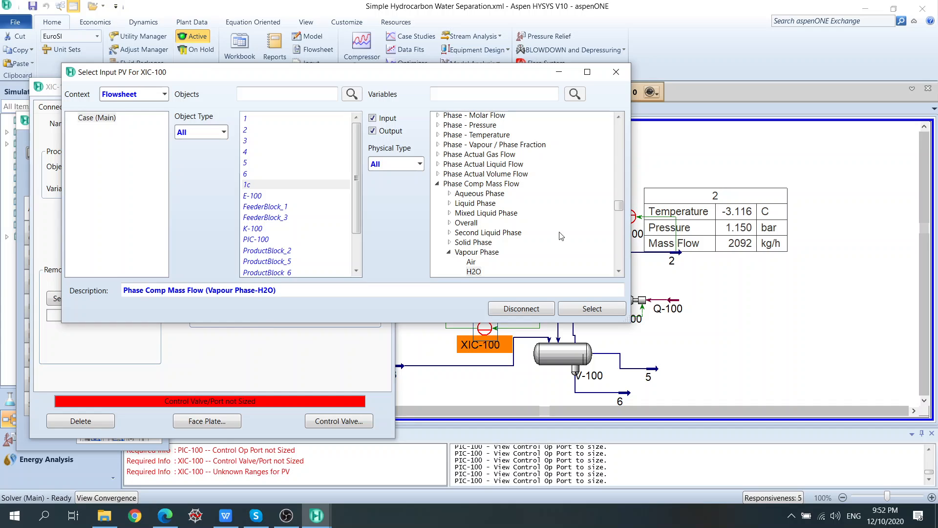
scroll(589, 224, up, 7)
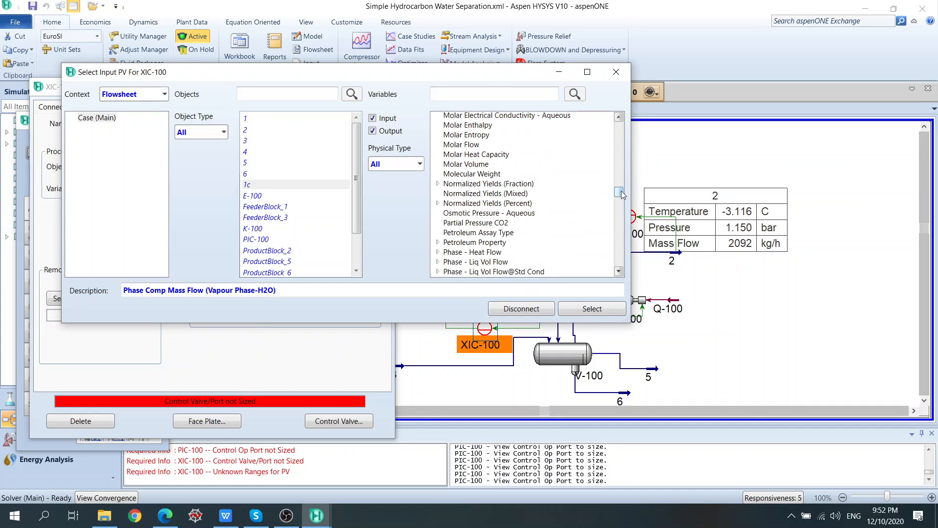
drag(622, 194, 645, 260)
click(478, 191)
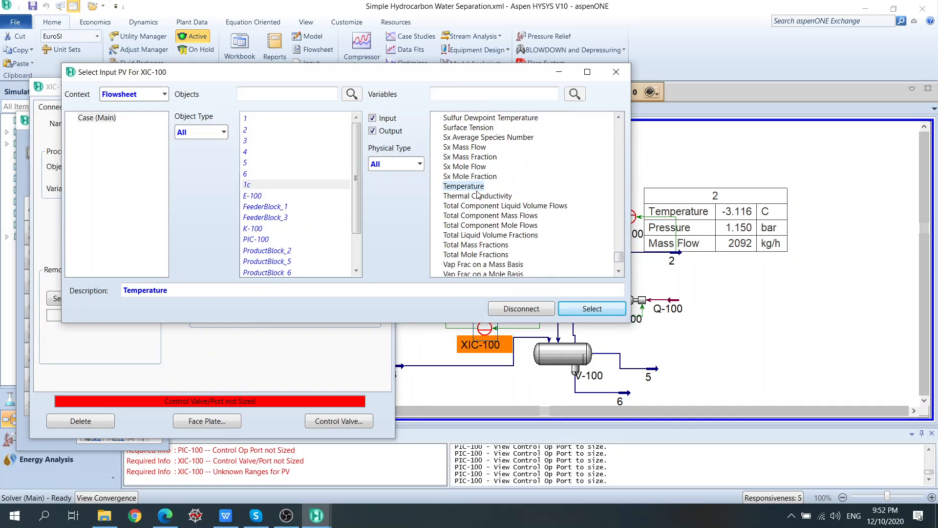
click(578, 312)
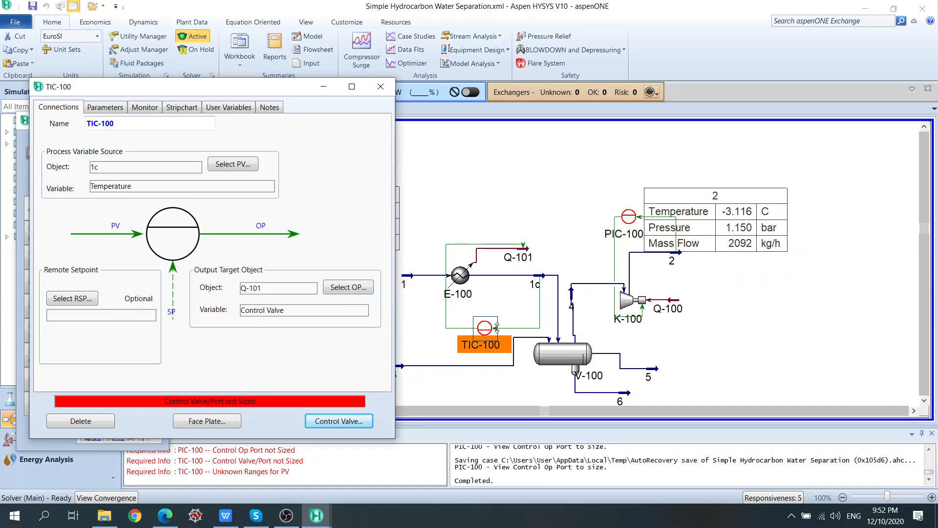
drag(486, 330, 509, 201)
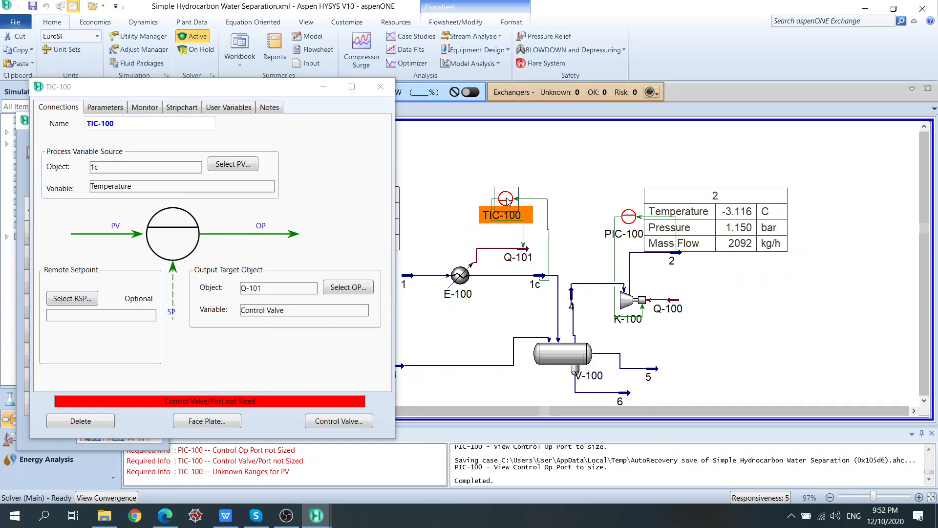
click(583, 183)
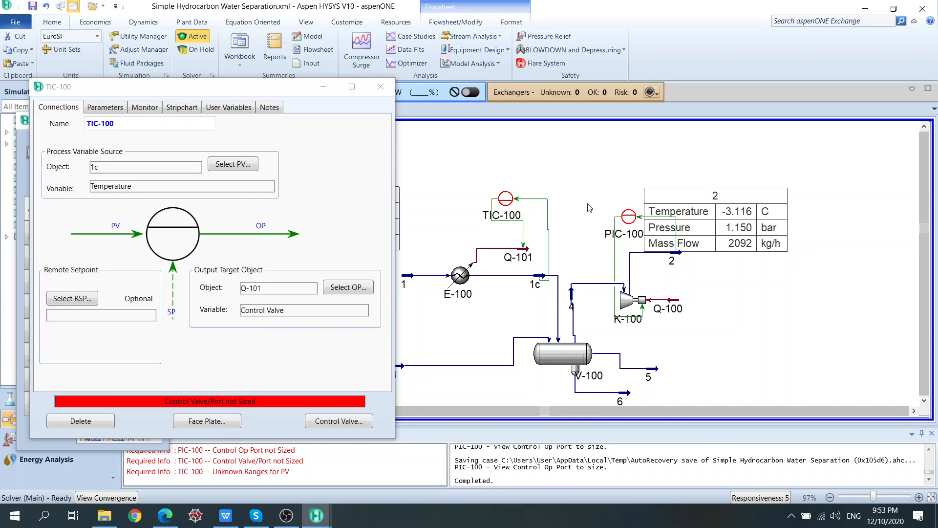
Recheck the stream conditions and compositions around separator V-100 and close its window
mouse_move(556, 356)
double_click(558, 355)
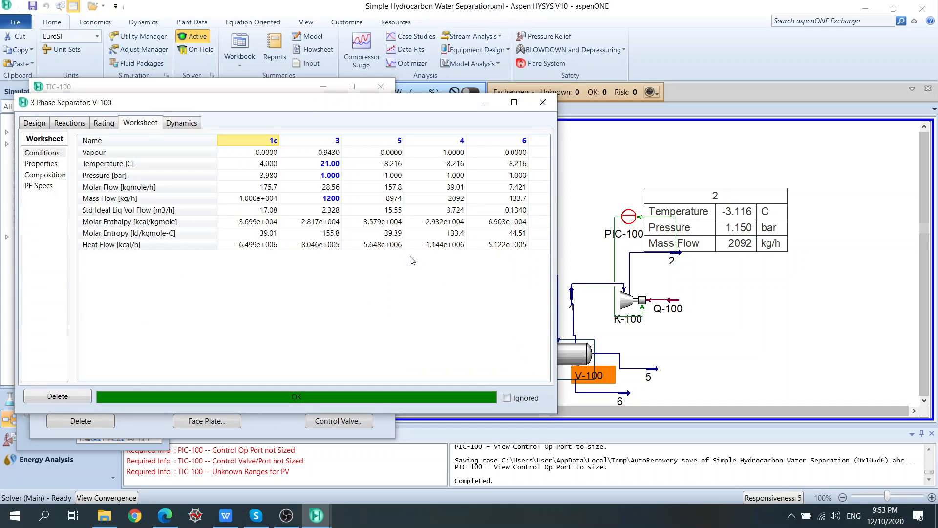
click(41, 176)
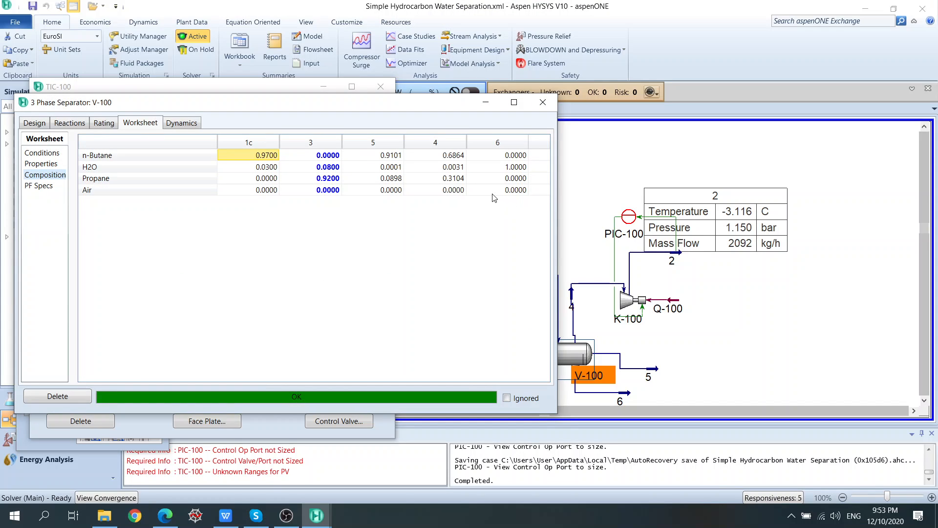
click(542, 104)
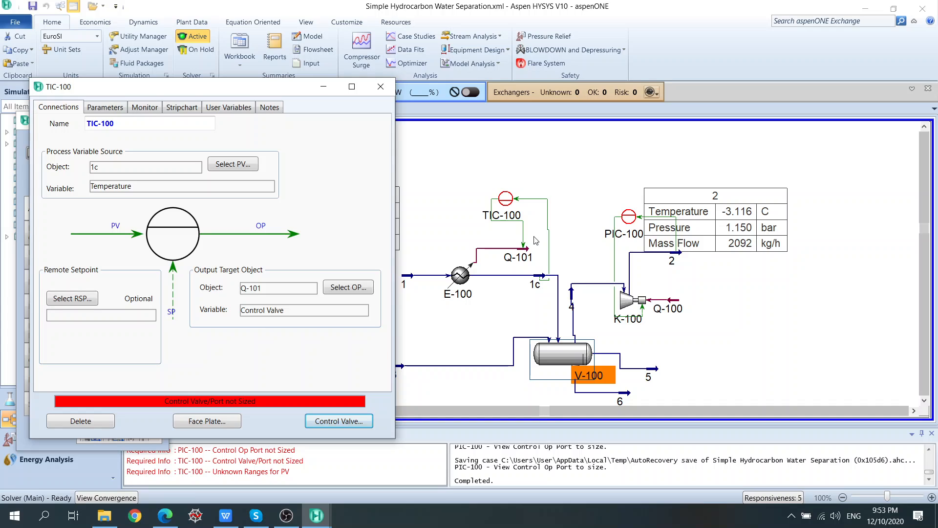
Close controller TIC-100's window and browse the model palette's full list of unit operations, its Reactor group and its Separator group
click(380, 87)
click(464, 161)
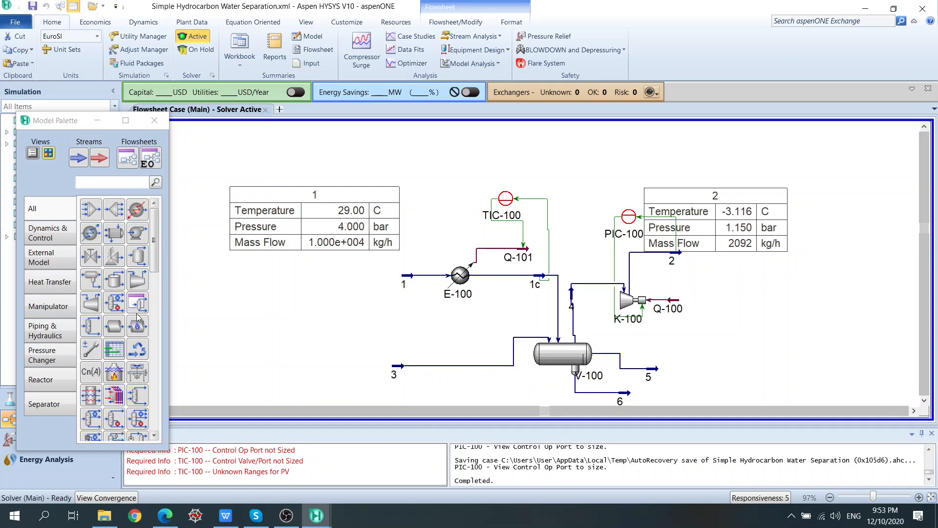
scroll(134, 344, down, 6)
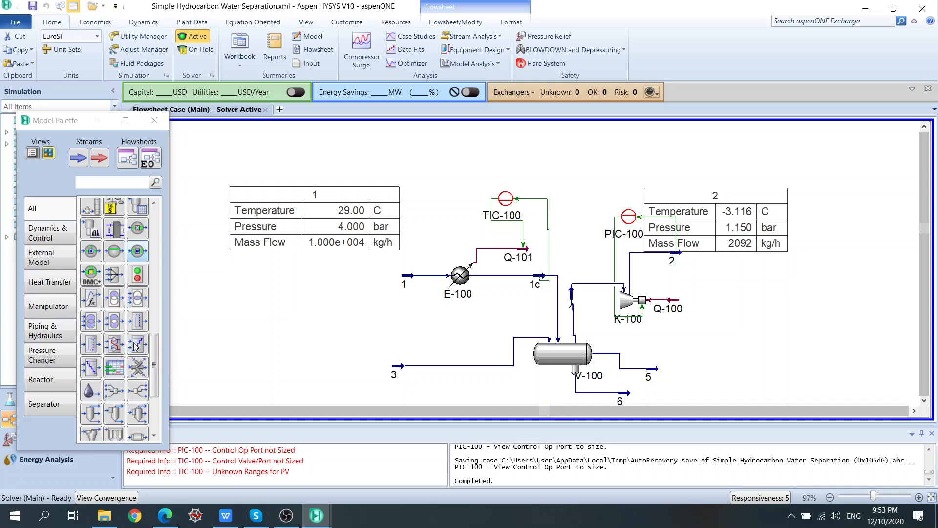
scroll(136, 343, down, 3)
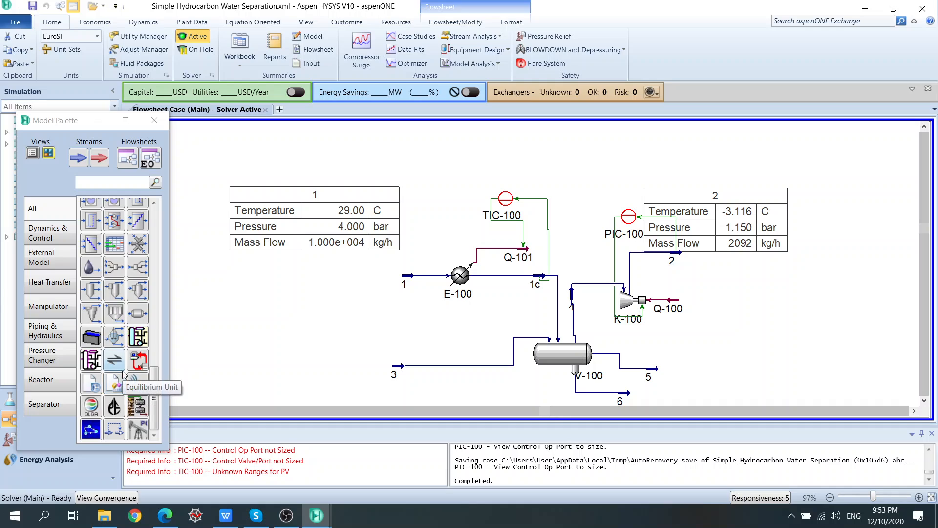
scroll(124, 375, up, 5)
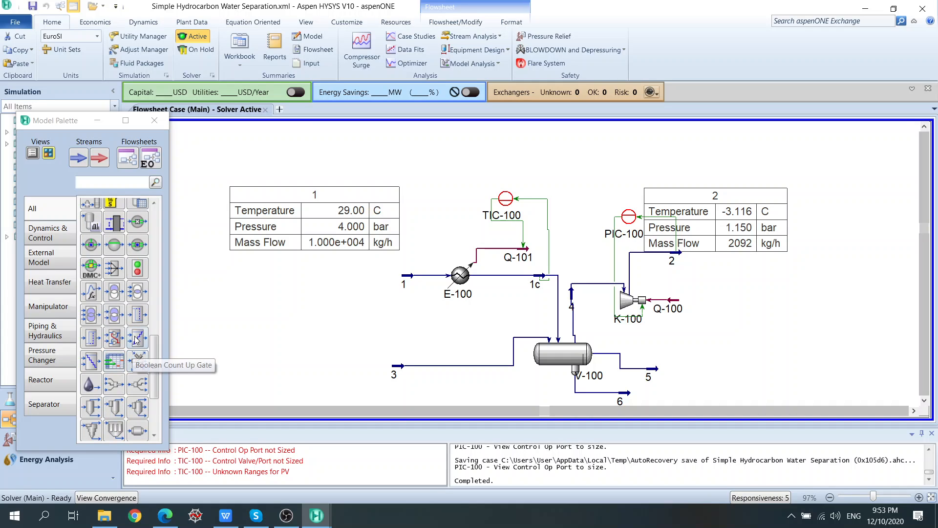
scroll(133, 337, up, 2)
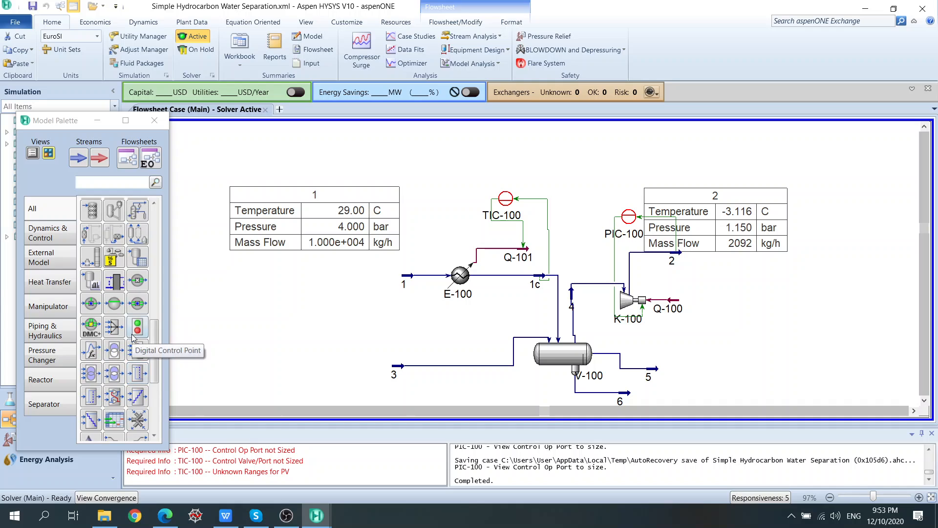
scroll(133, 336, up, 5)
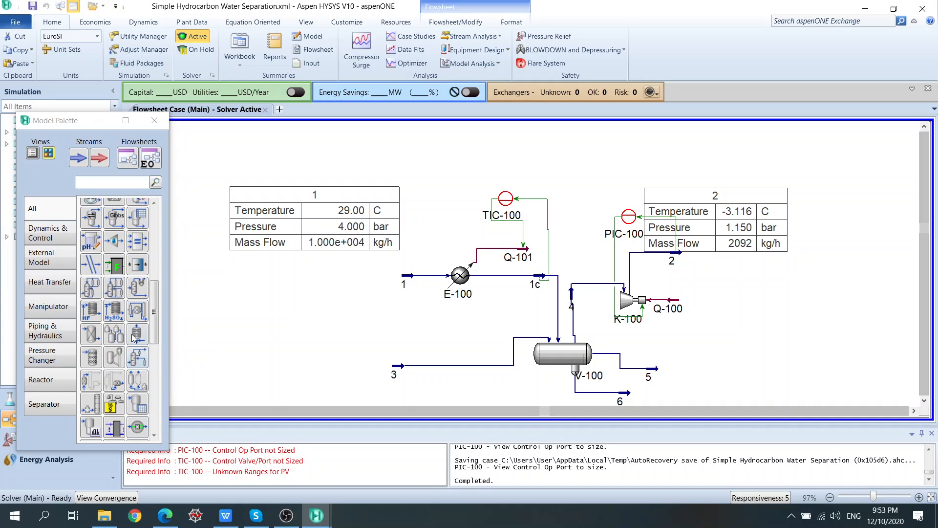
scroll(133, 336, up, 1)
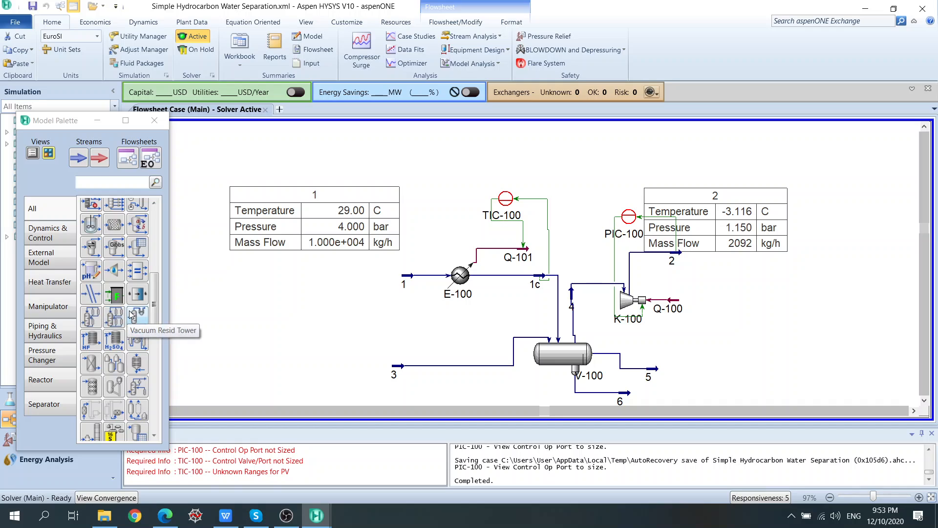
scroll(131, 314, up, 1)
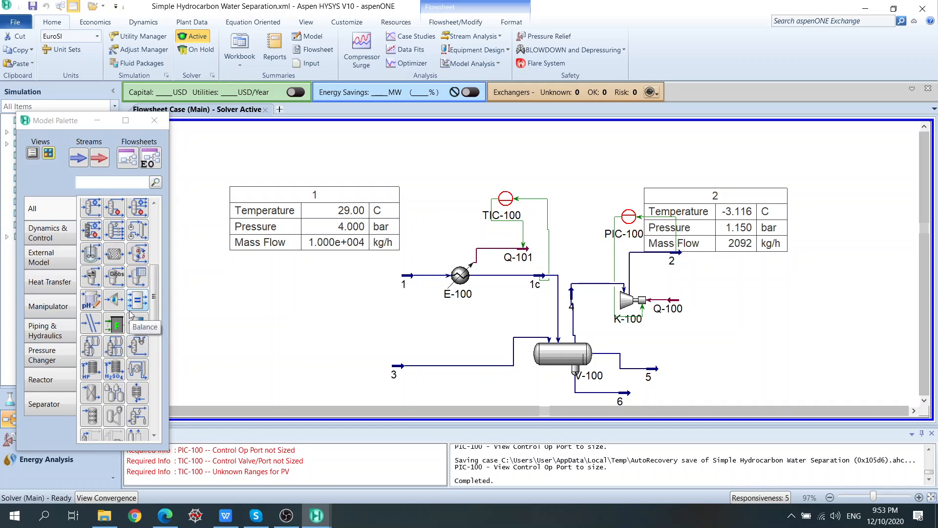
scroll(131, 314, up, 2)
scroll(131, 314, up, 2)
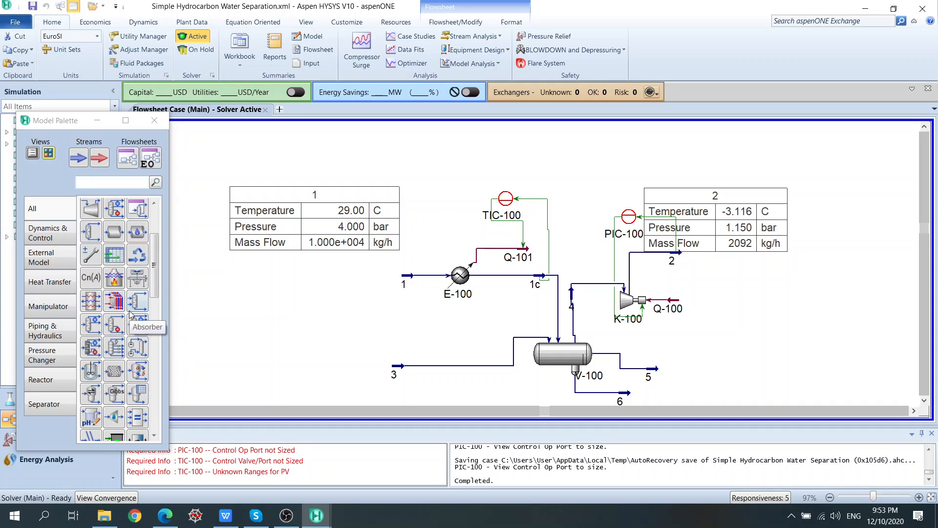
scroll(131, 314, up, 1)
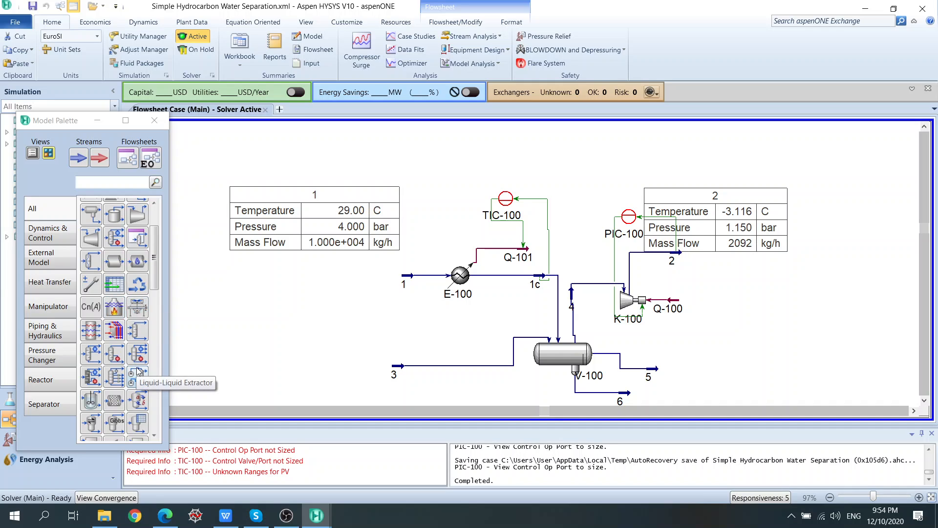
click(55, 386)
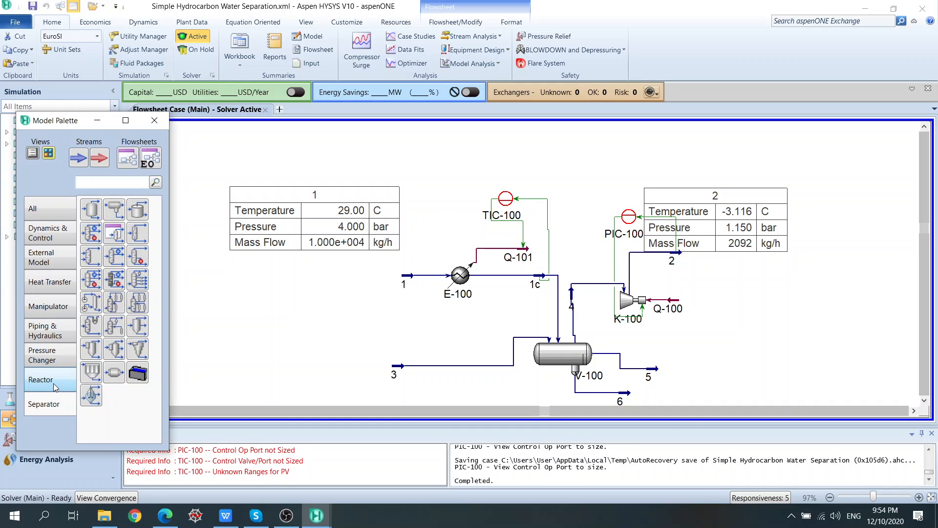
click(55, 394)
Add a Boiling Point Curves stream analysis for stream 1c
click(499, 37)
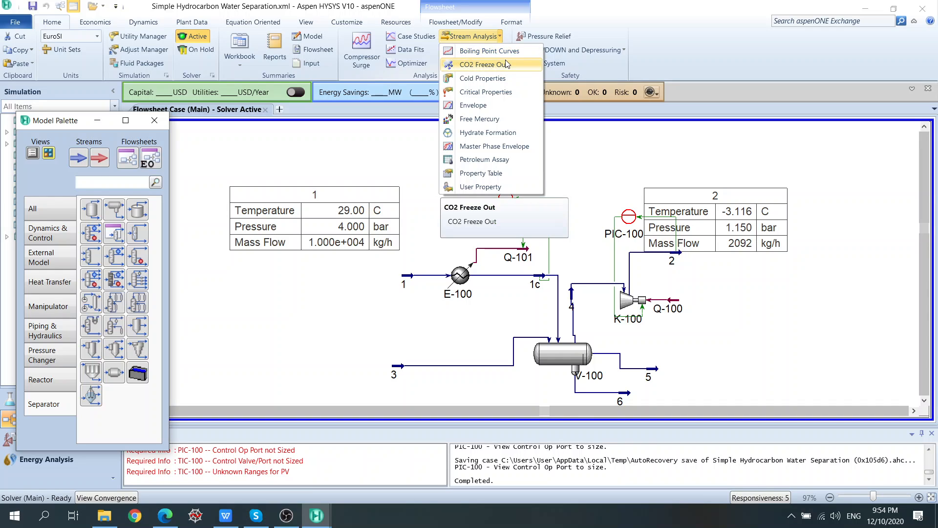
click(507, 54)
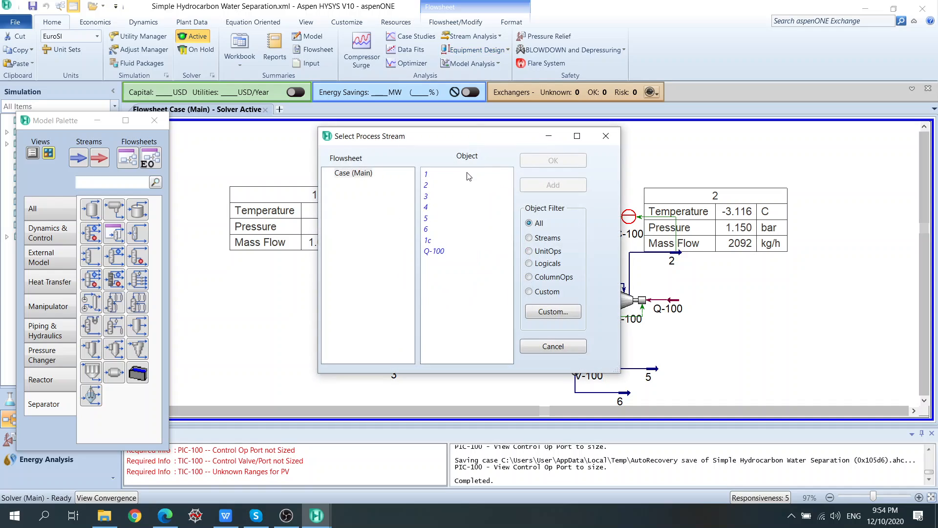
drag(472, 132, 225, 118)
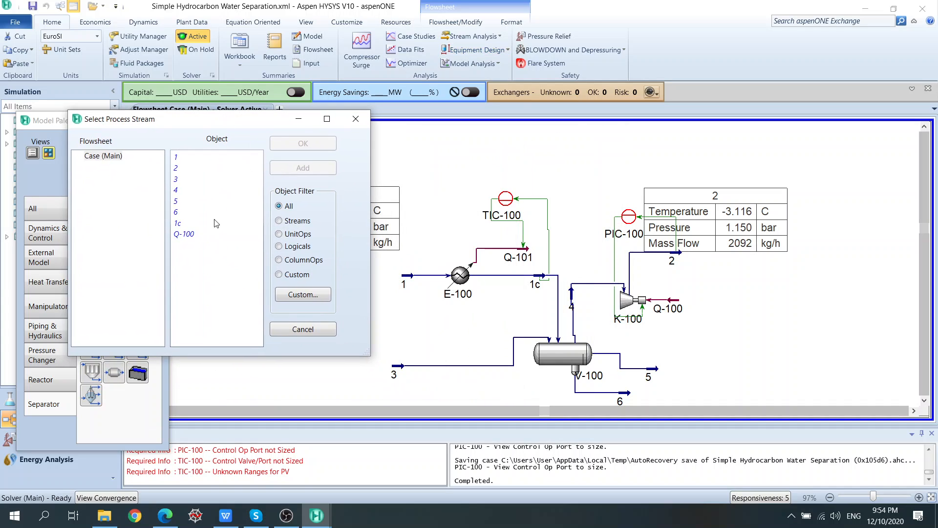
click(177, 228)
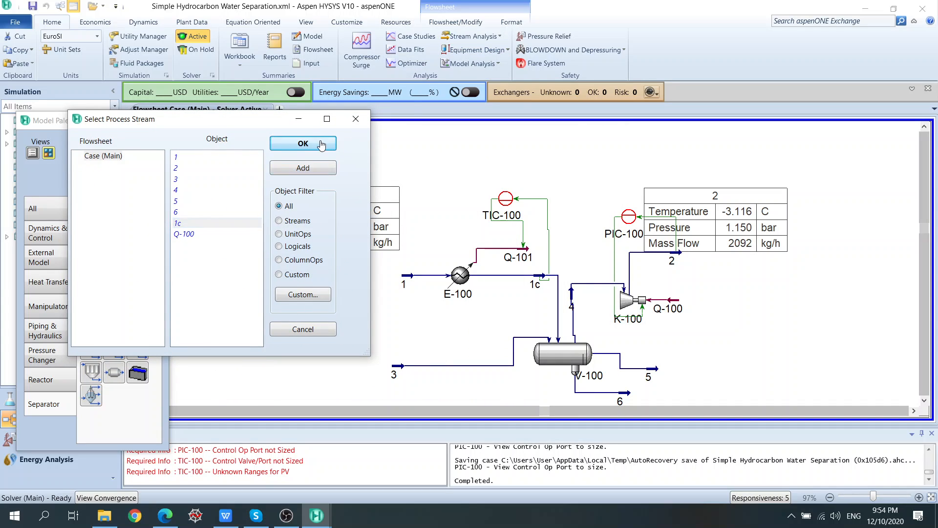
click(321, 144)
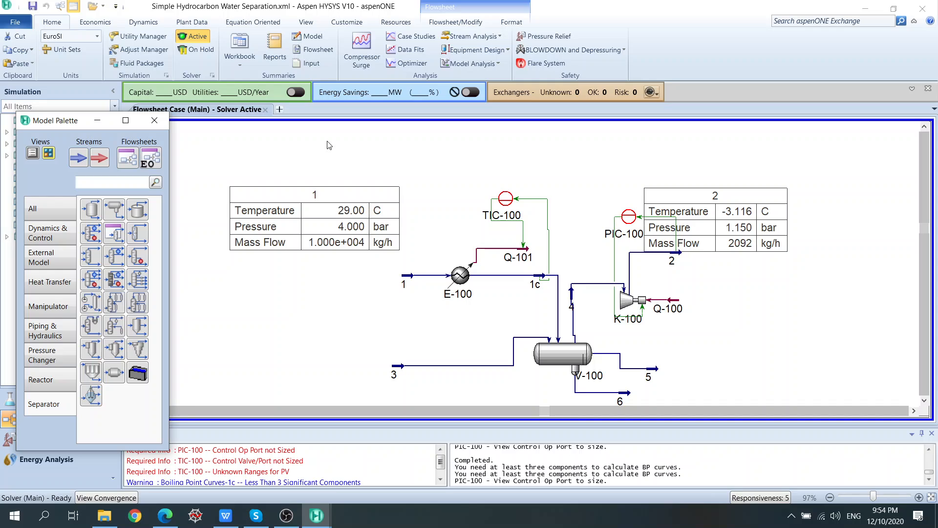
Open the Boiling Point Curves analysis of stream 1c and look through its performance, dynamics and design pages
click(567, 193)
scroll(567, 194, up, 2)
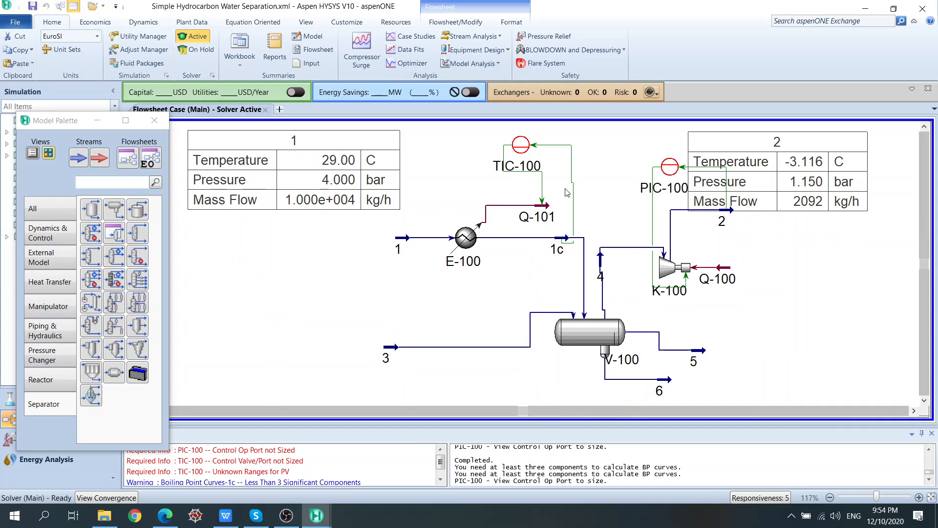
click(500, 37)
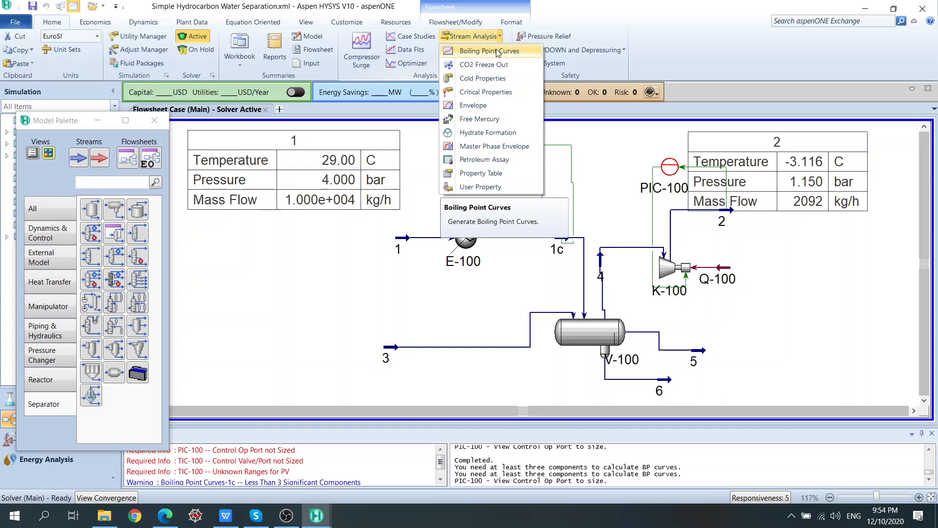
click(497, 53)
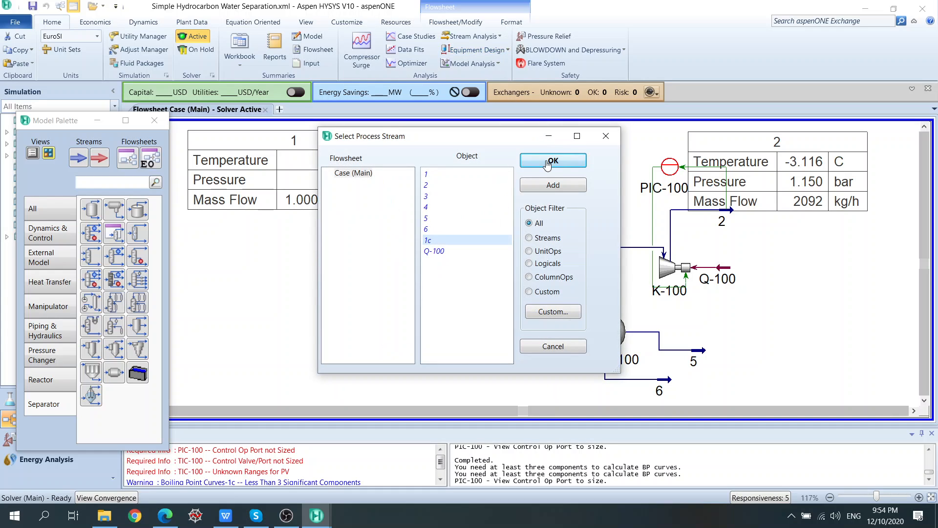
click(553, 161)
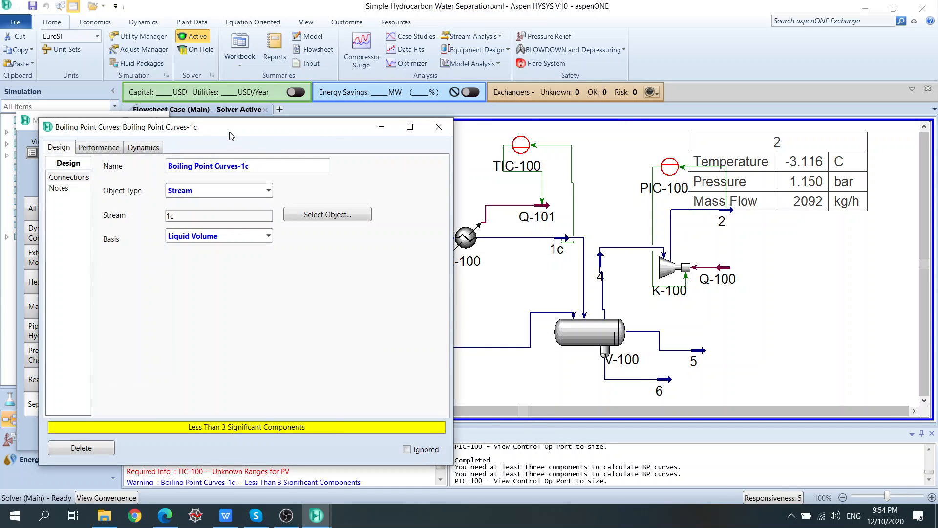
drag(231, 130, 220, 96)
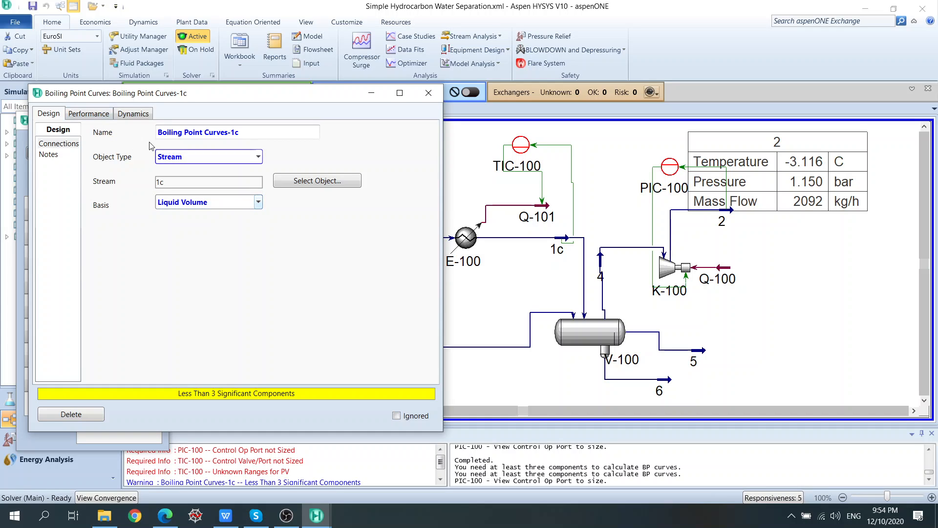
click(102, 117)
click(131, 116)
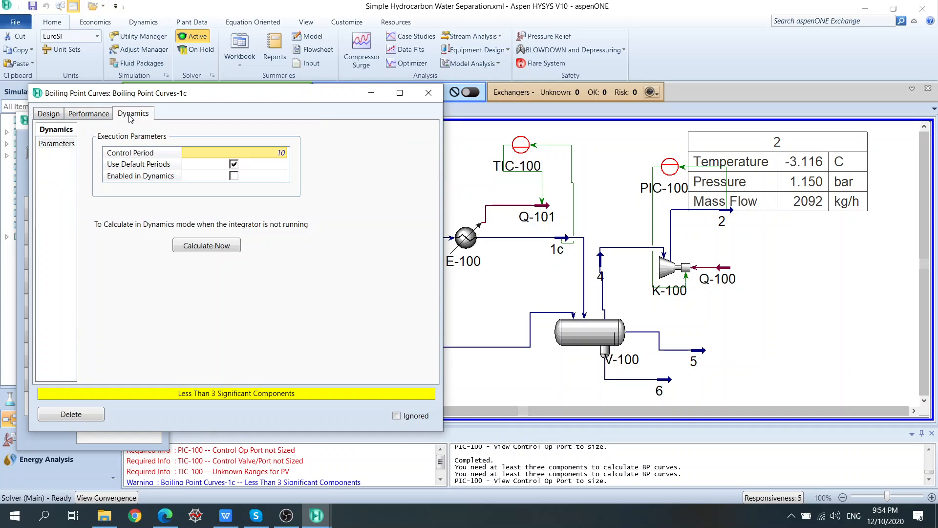
click(102, 116)
click(49, 116)
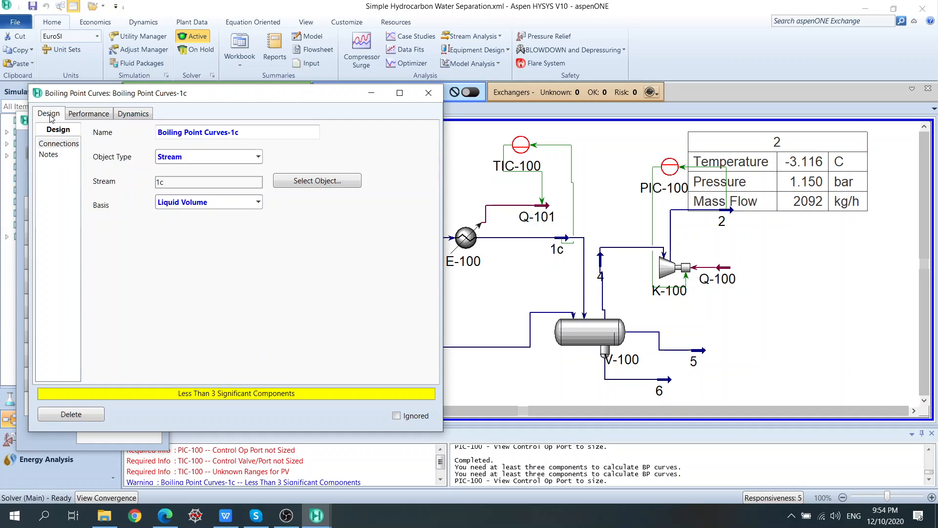
Set the basis of the boiling point curves to Mass Frac, check the performance results and close the analysis window
click(259, 202)
click(237, 231)
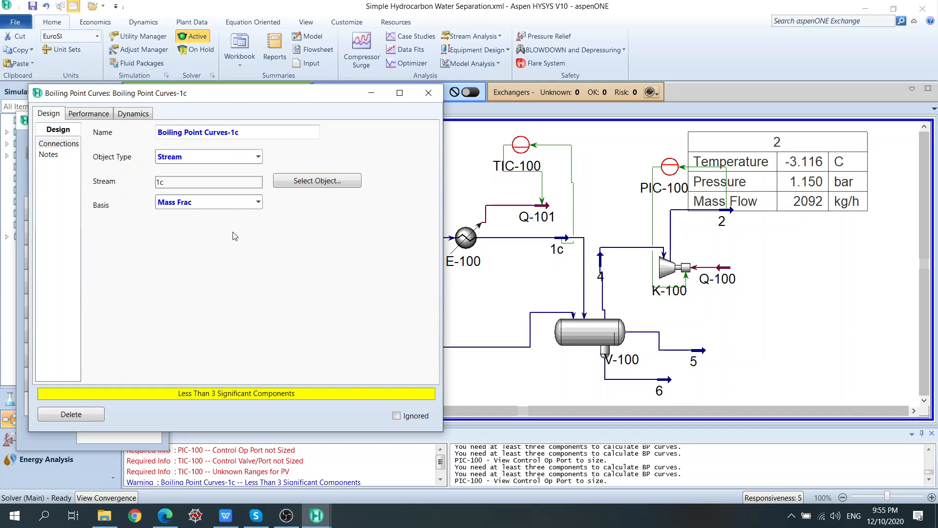
click(87, 114)
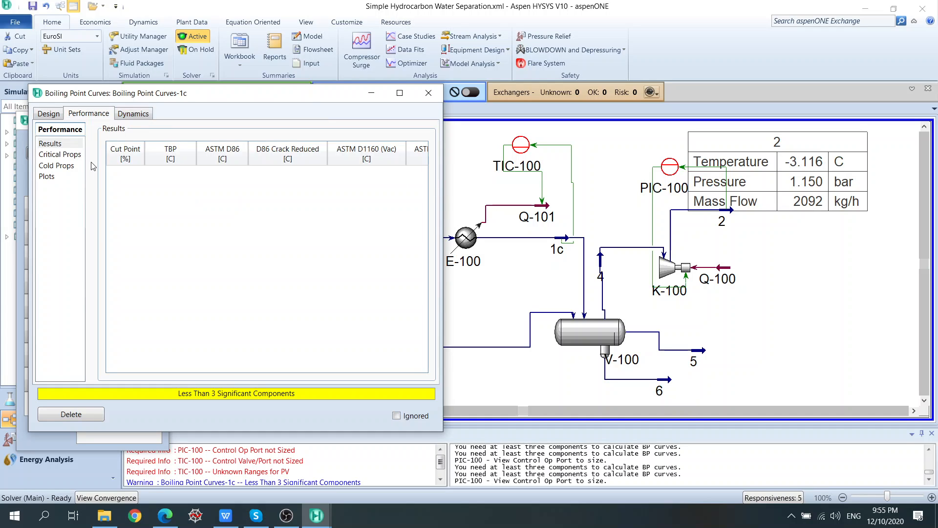
click(68, 155)
click(53, 143)
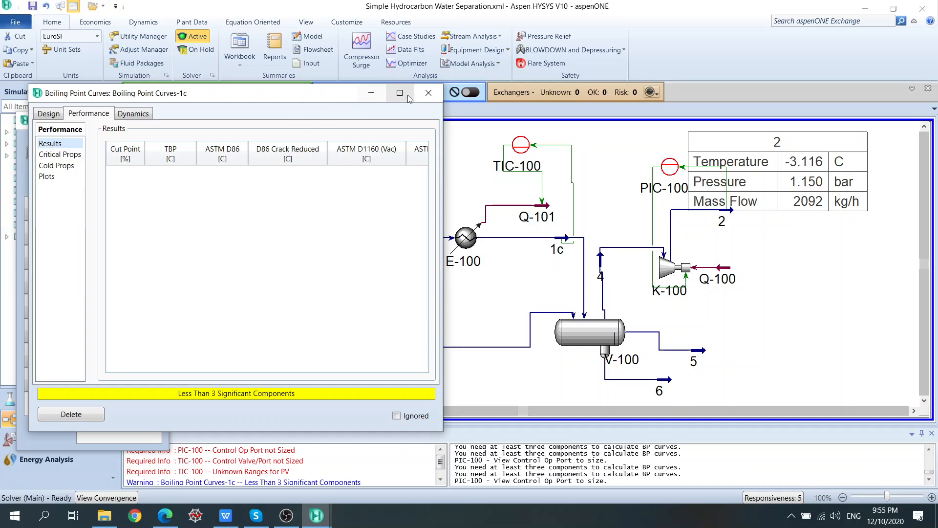
click(429, 92)
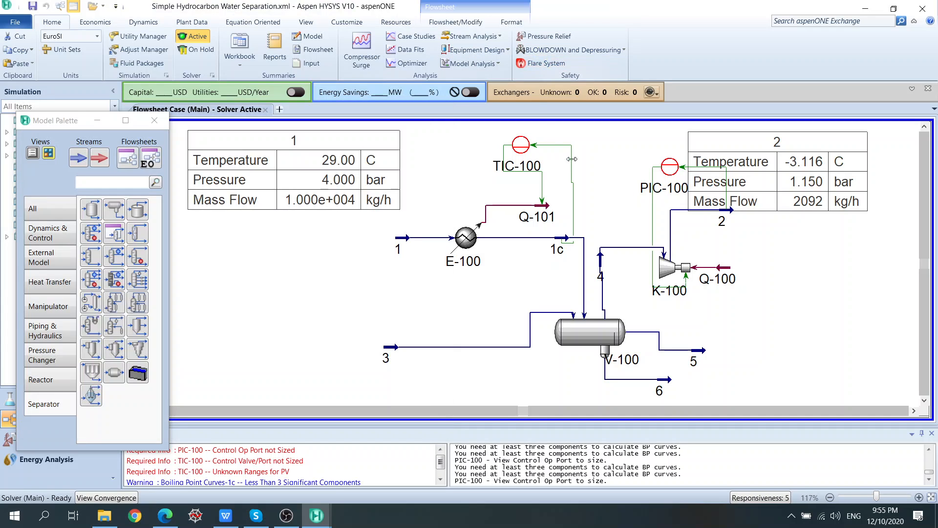
Add an Envelope stream analysis for stream 1c
click(495, 40)
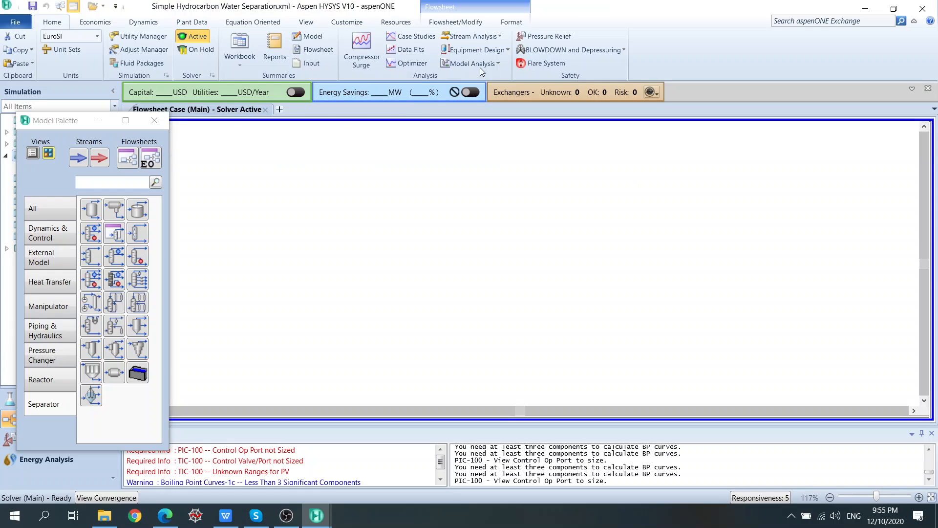
click(499, 37)
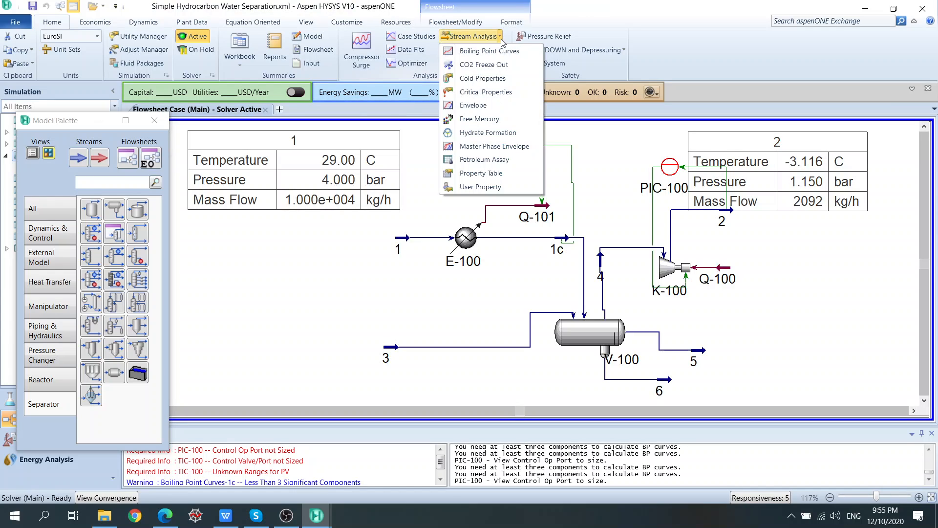
click(498, 106)
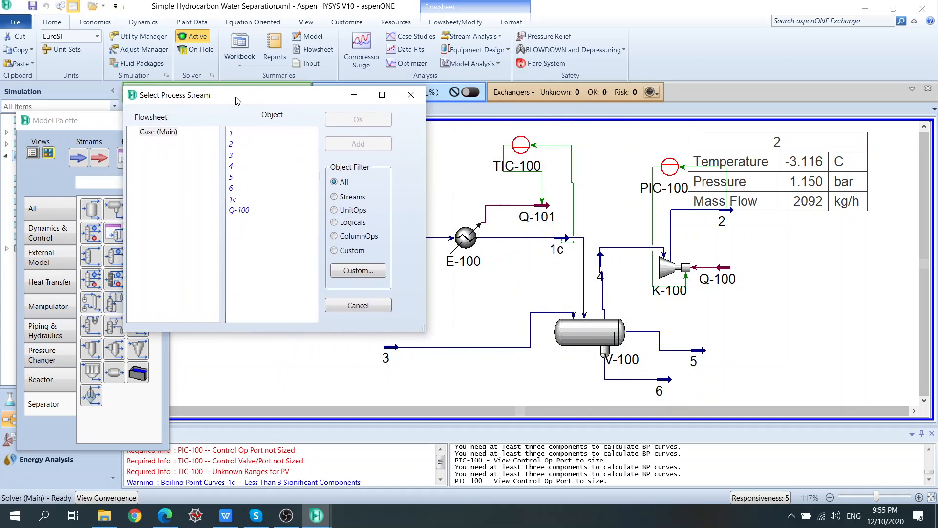
click(219, 197)
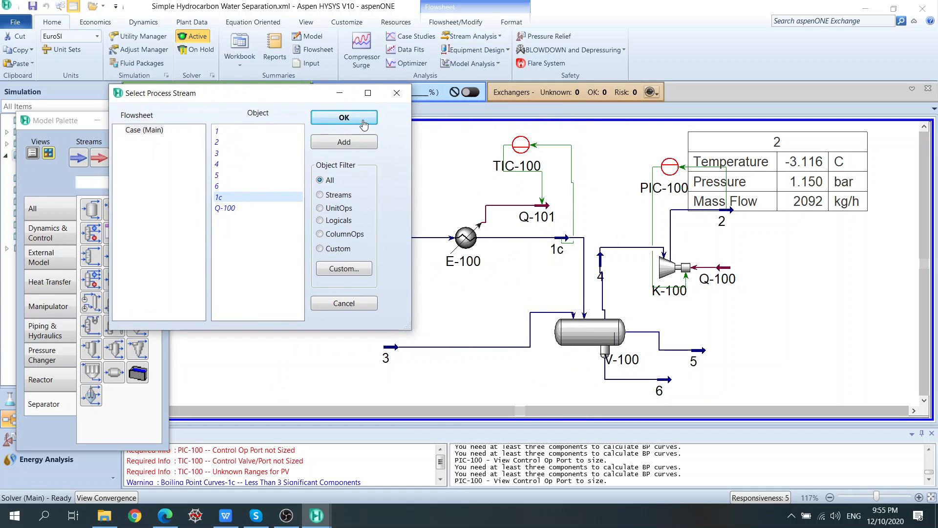
click(364, 125)
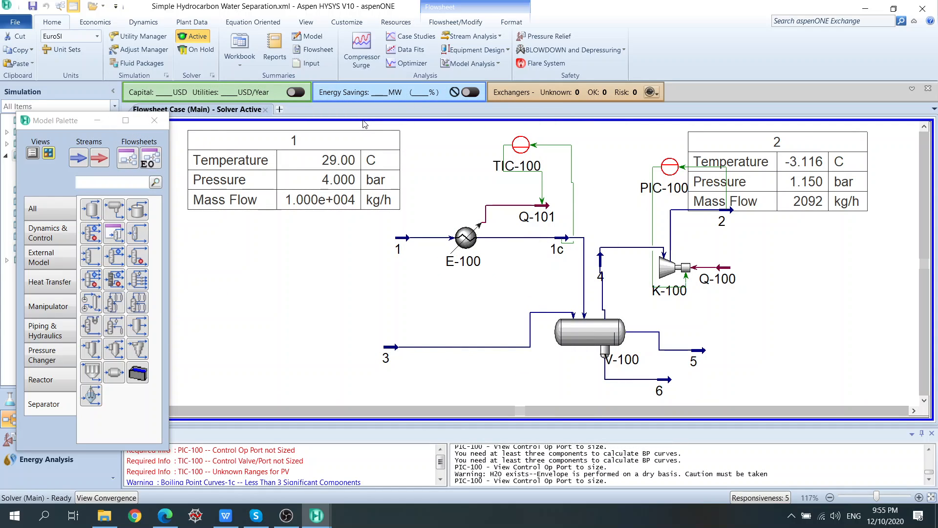
Open the Envelope analysis of stream 1c by selecting that stream again
click(501, 39)
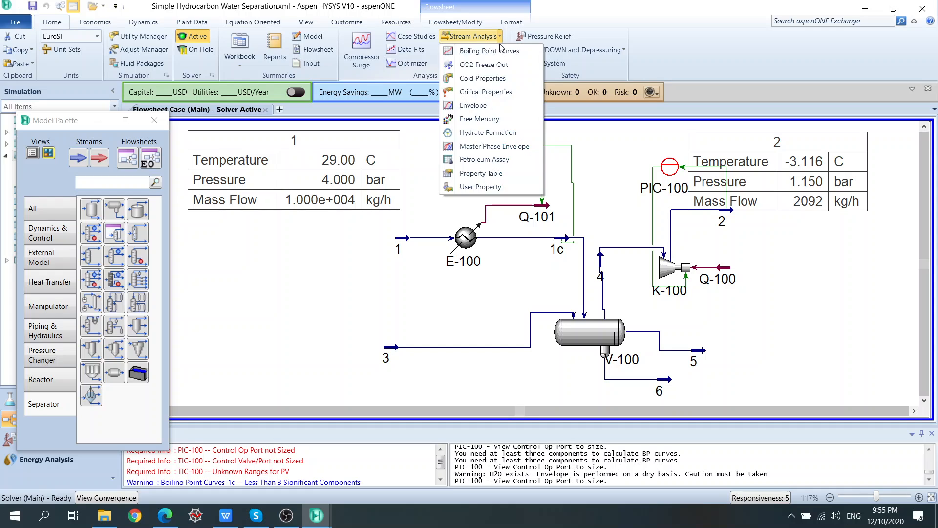
click(490, 108)
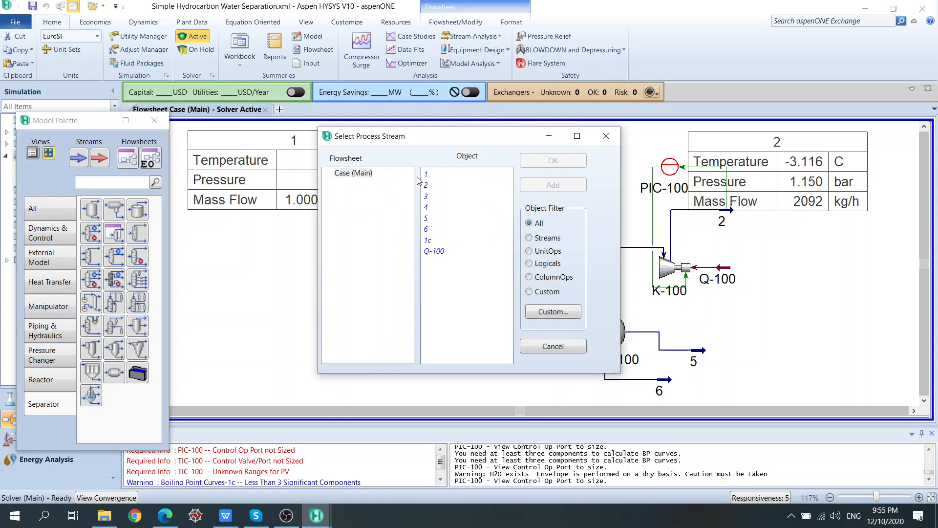
click(432, 240)
click(564, 165)
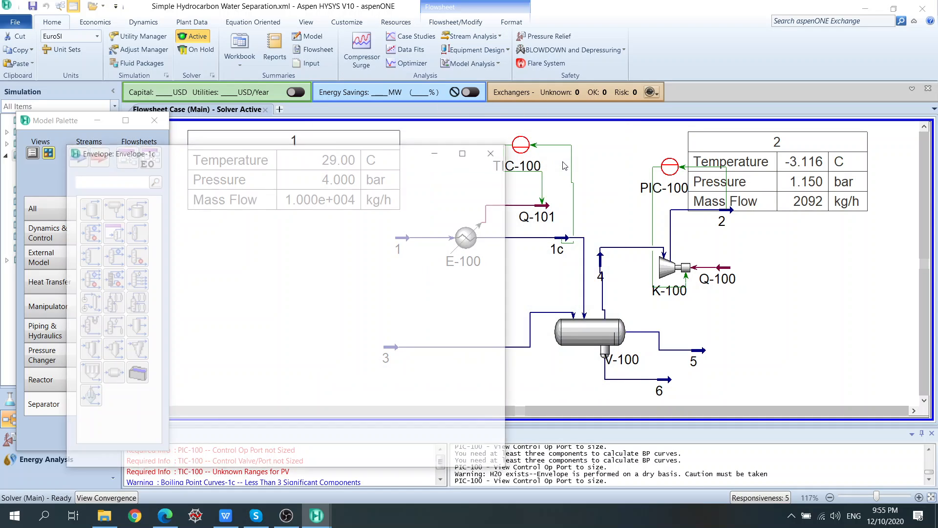
Display the Dew Pt table in the Envelope analysis performance results and view the pressure-temperature plot
drag(361, 157, 326, 73)
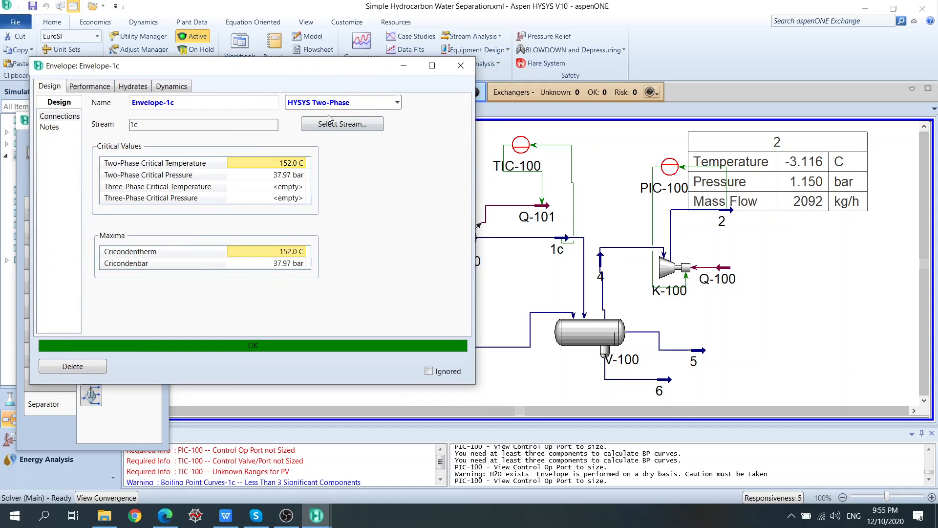
click(82, 91)
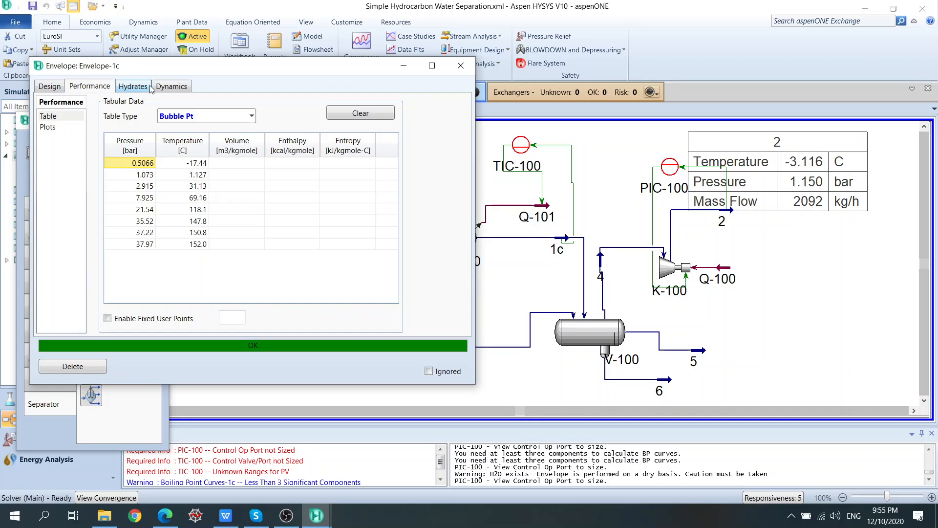
click(252, 116)
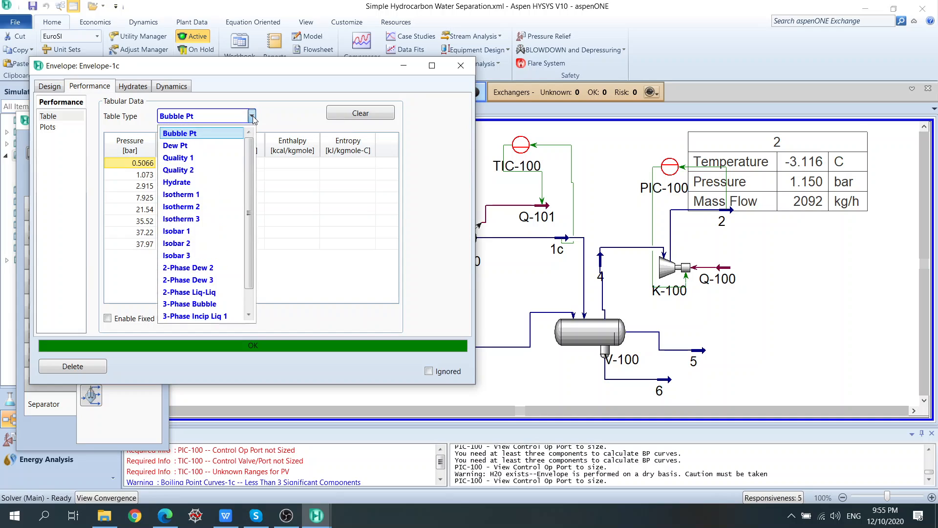
click(220, 145)
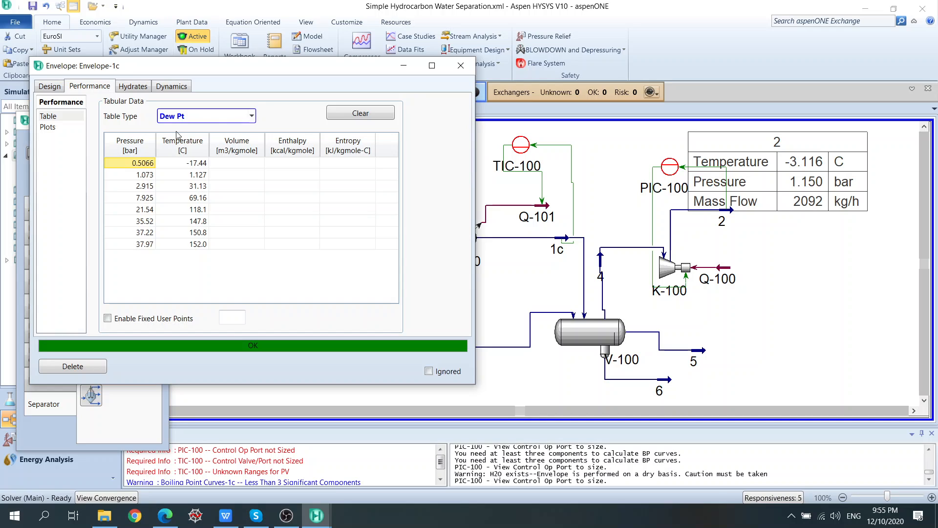
click(55, 130)
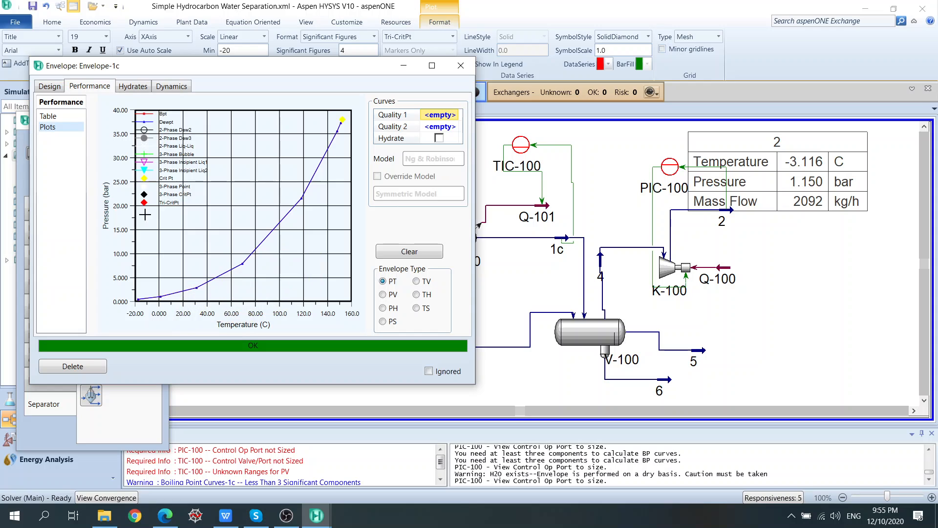
click(51, 118)
click(48, 129)
Open stream 1c beside the envelope plot, compare its conditions with the curve, and close the stream window
click(558, 238)
double_click(558, 238)
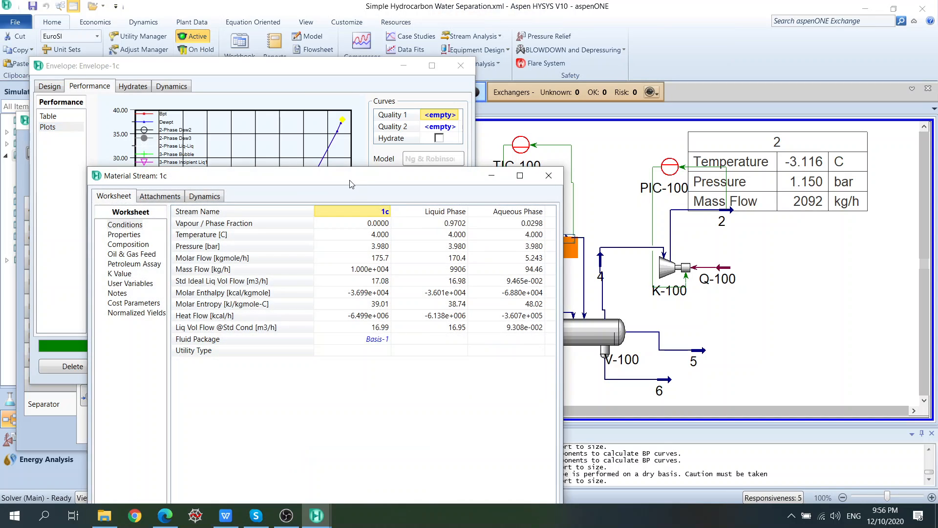
drag(367, 218, 734, 50)
mouse_move(757, 121)
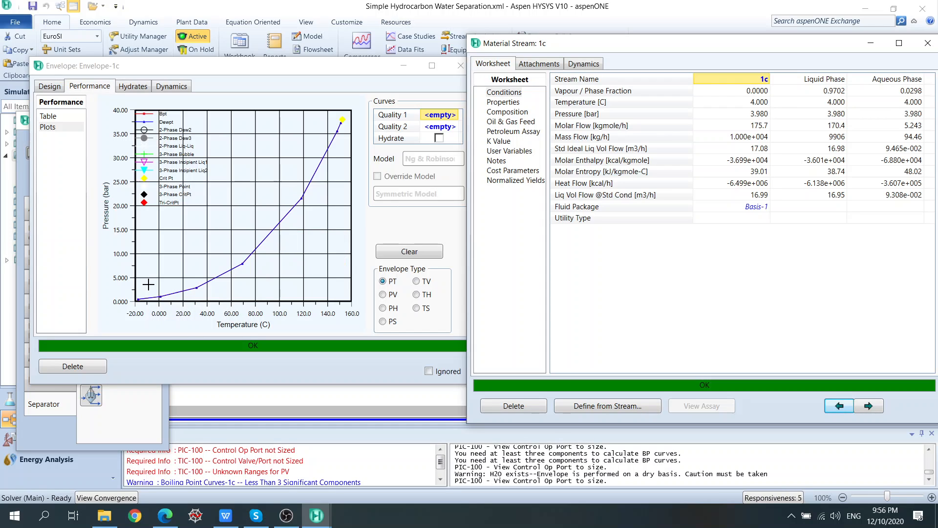
mouse_move(162, 283)
mouse_move(320, 163)
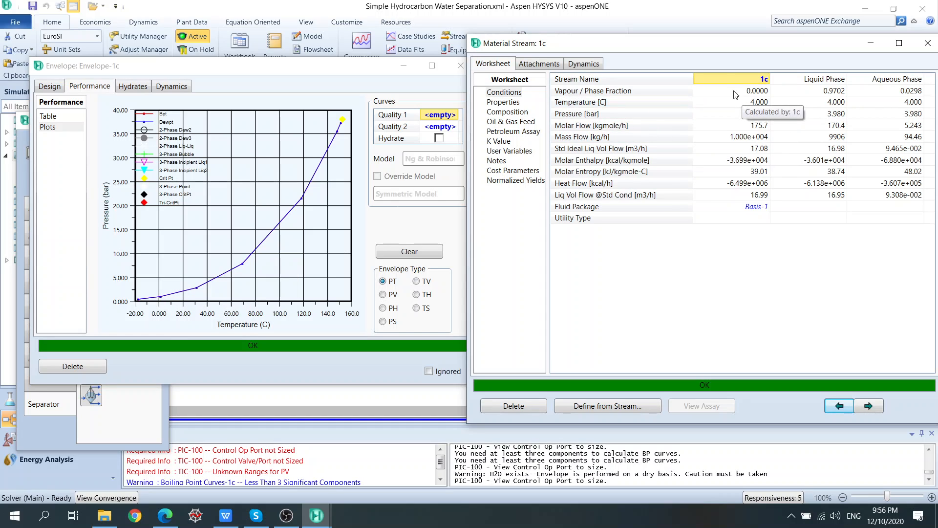
drag(834, 49, 711, 53)
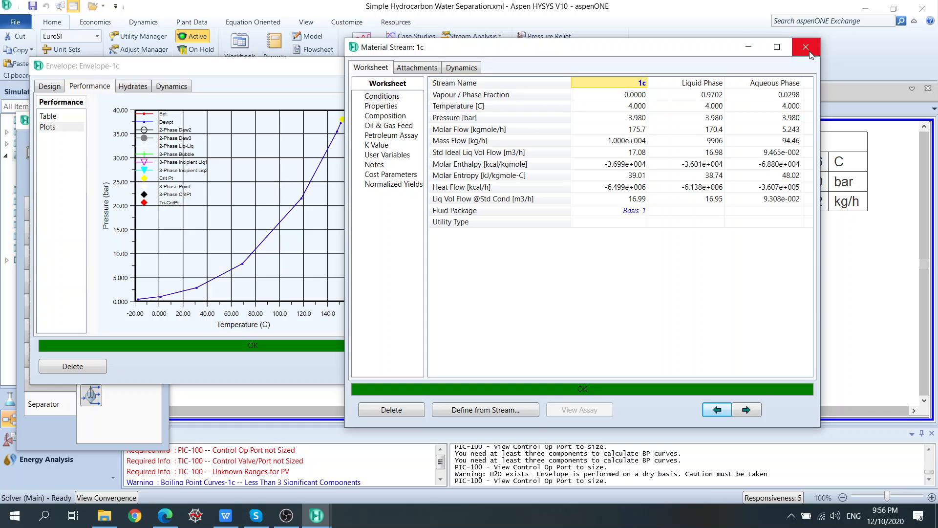
click(806, 47)
Open cooler E-100 beside the envelope plot, review its worksheet conditions, properties and composition, and close it
drag(360, 72, 329, 68)
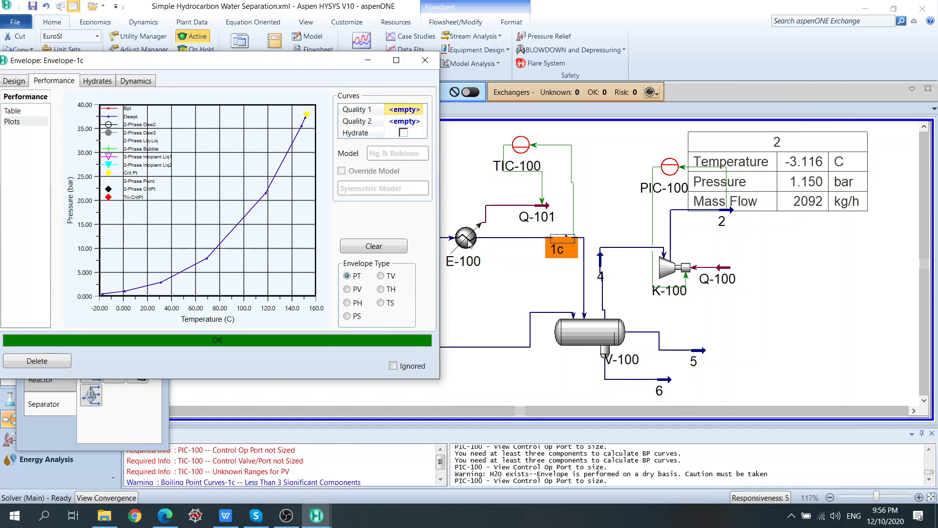
double_click(467, 240)
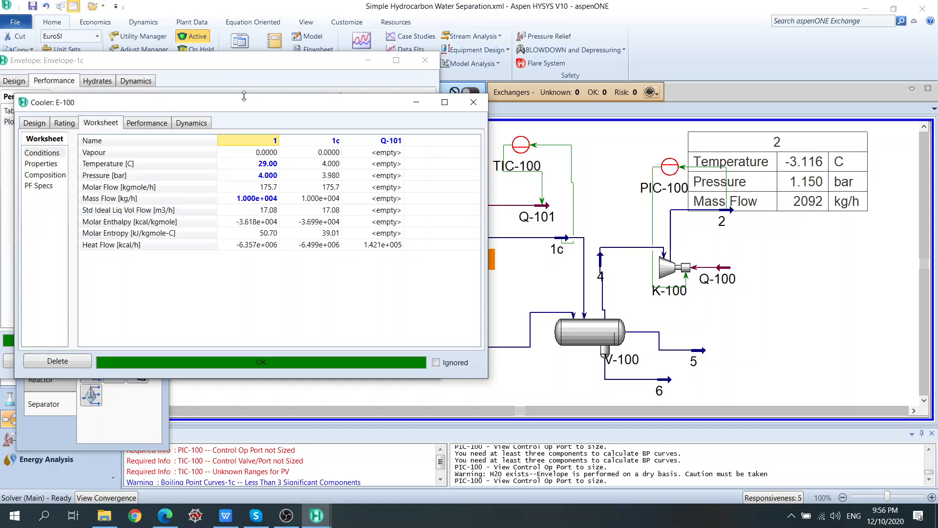
drag(250, 106, 691, 60)
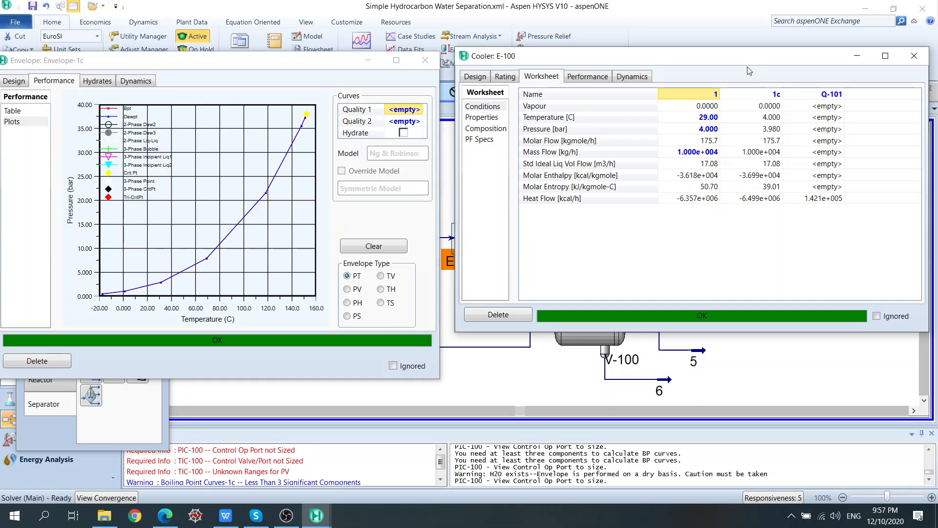
drag(744, 60, 740, 37)
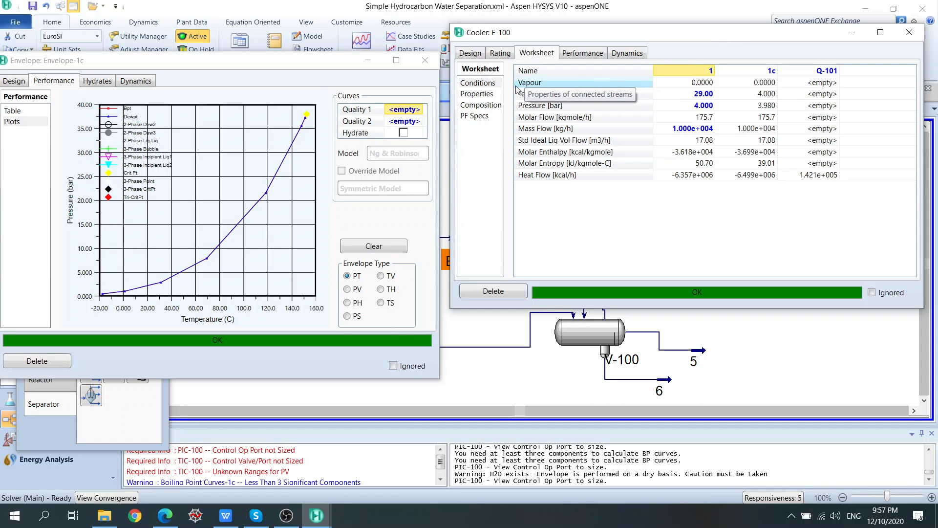
click(488, 99)
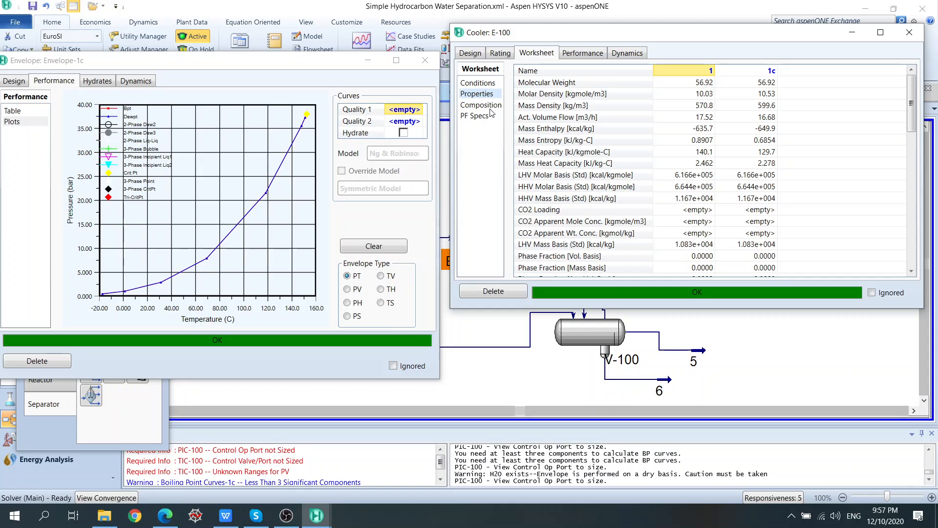
click(486, 105)
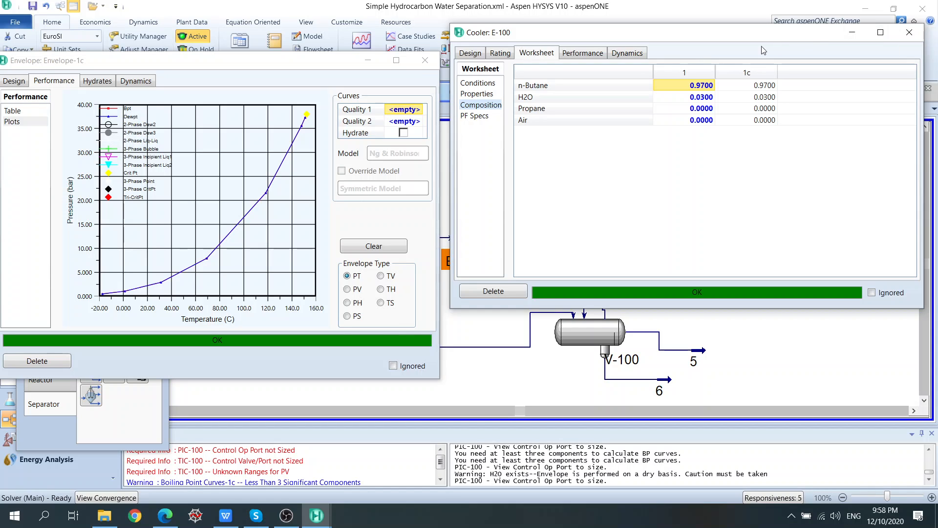
drag(690, 39, 473, 73)
click(690, 69)
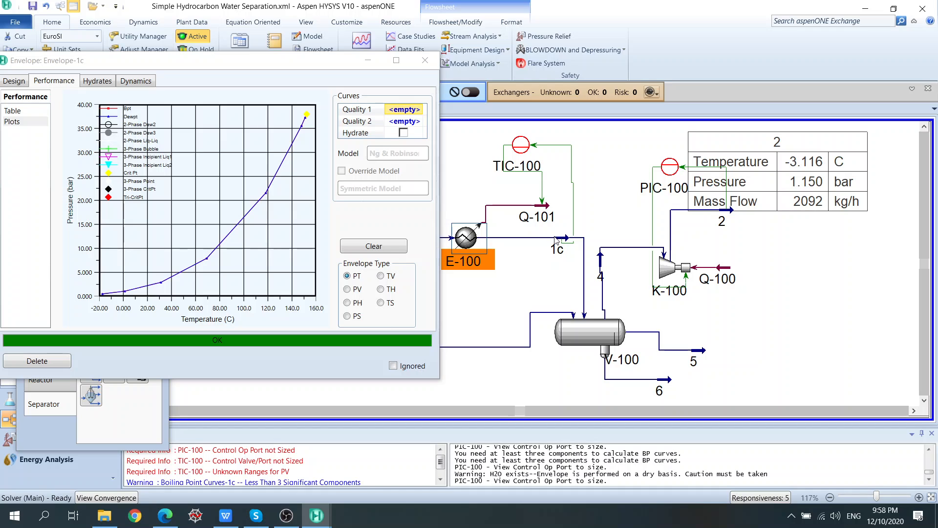
Examine the phase composition of stream 1c alongside the envelope plot, and close the stream window
double_click(563, 238)
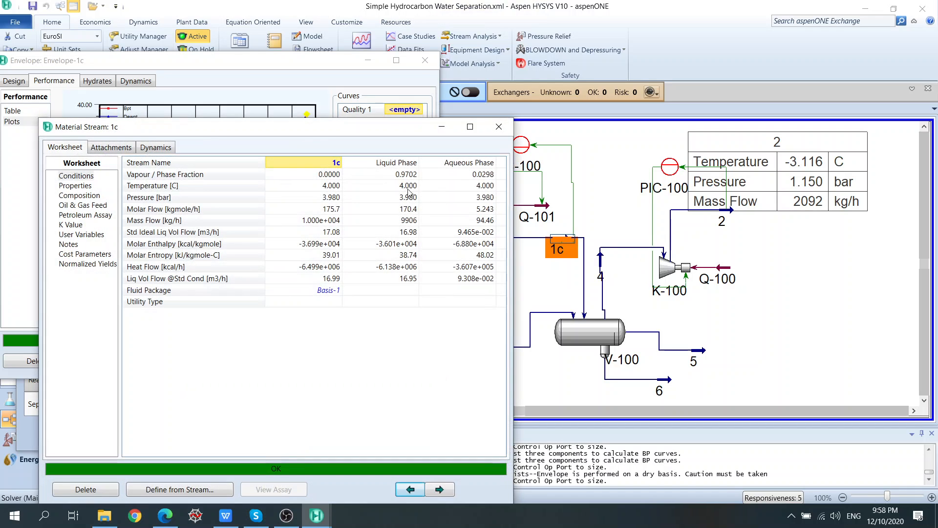
drag(318, 126, 694, 39)
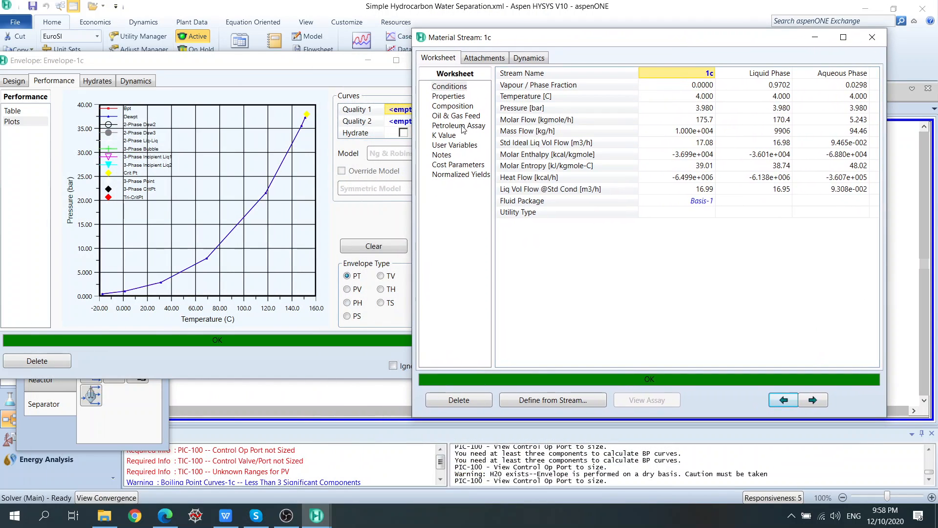
click(468, 107)
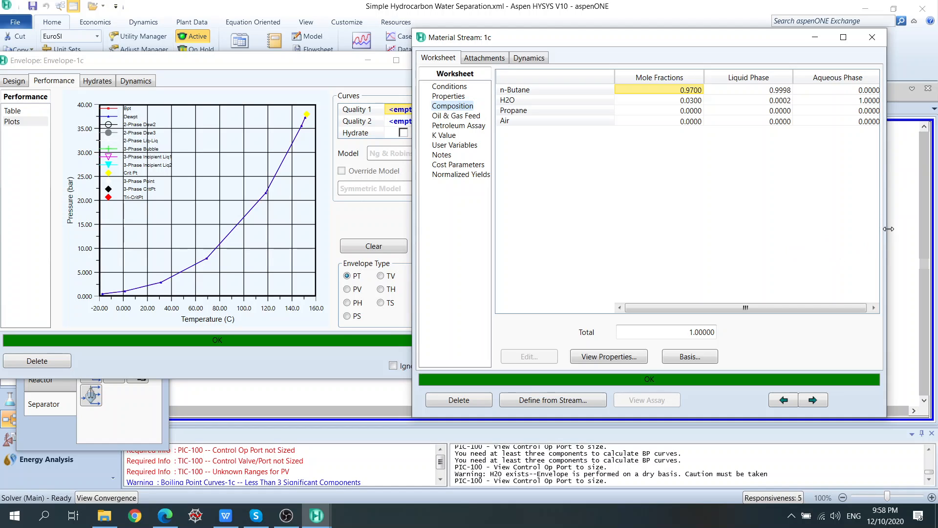
drag(889, 229, 912, 226)
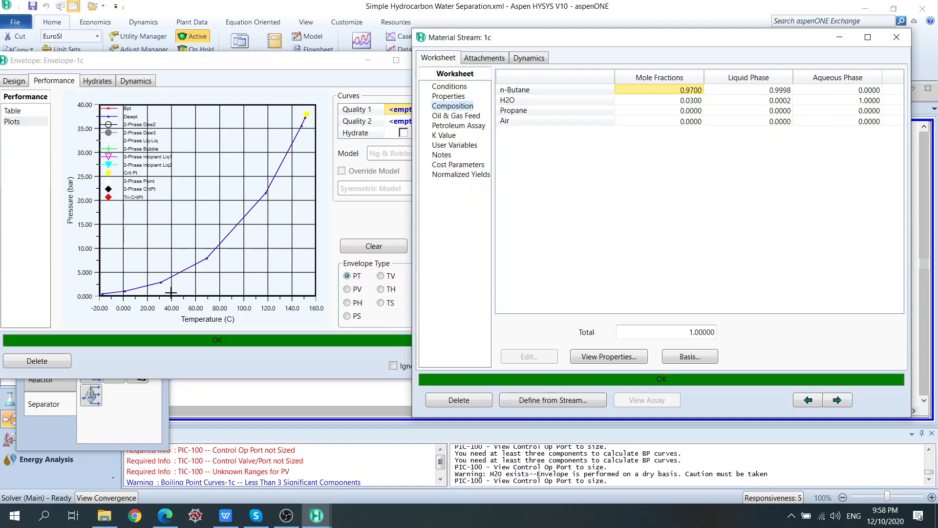
mouse_move(140, 282)
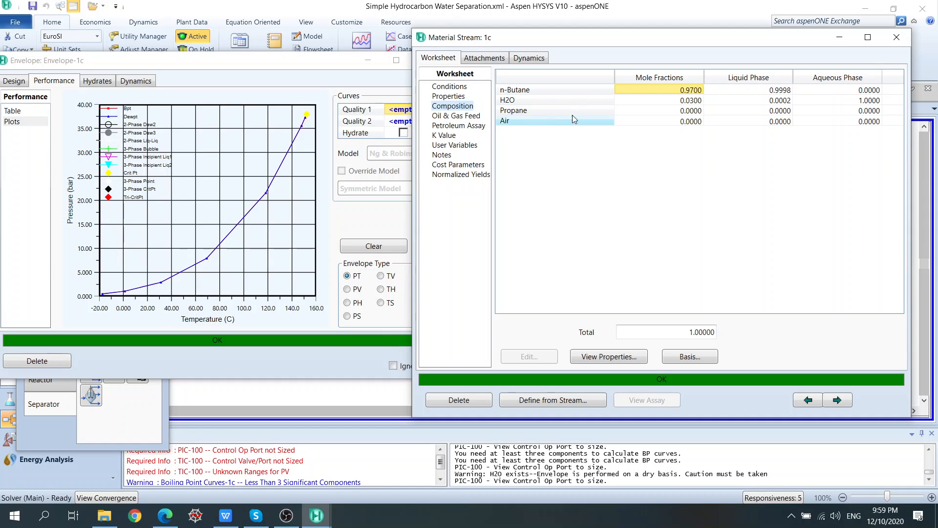
click(897, 39)
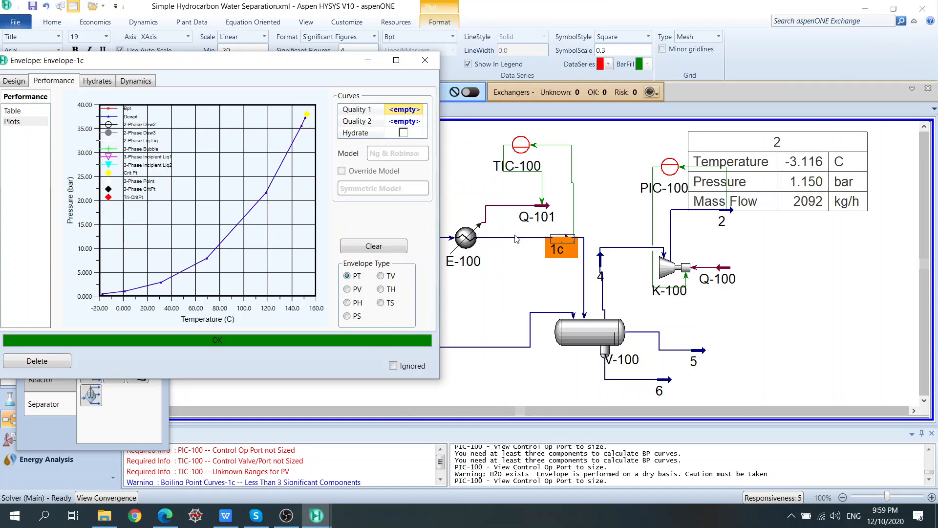
Open the worksheet of cooler E-100 beside the envelope plot and set the temperature of stream 1 to 60 C
double_click(467, 239)
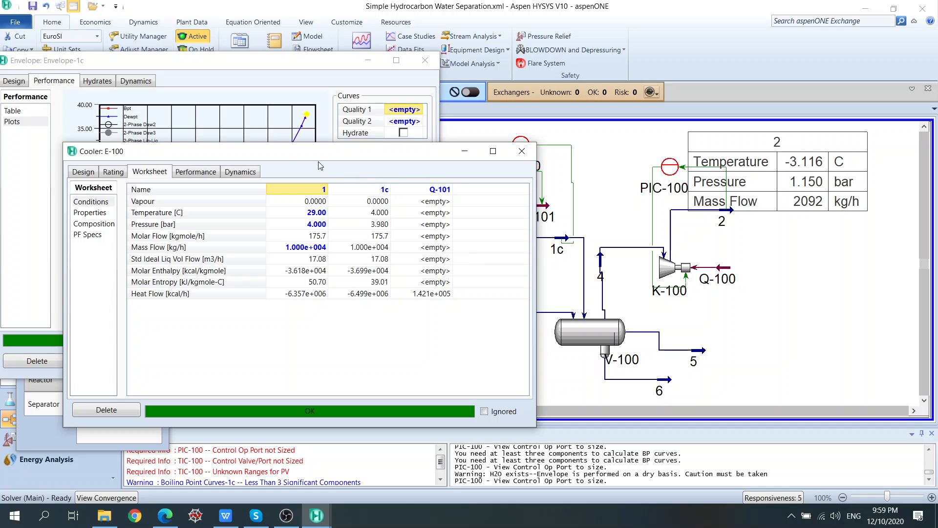
drag(268, 156, 655, 101)
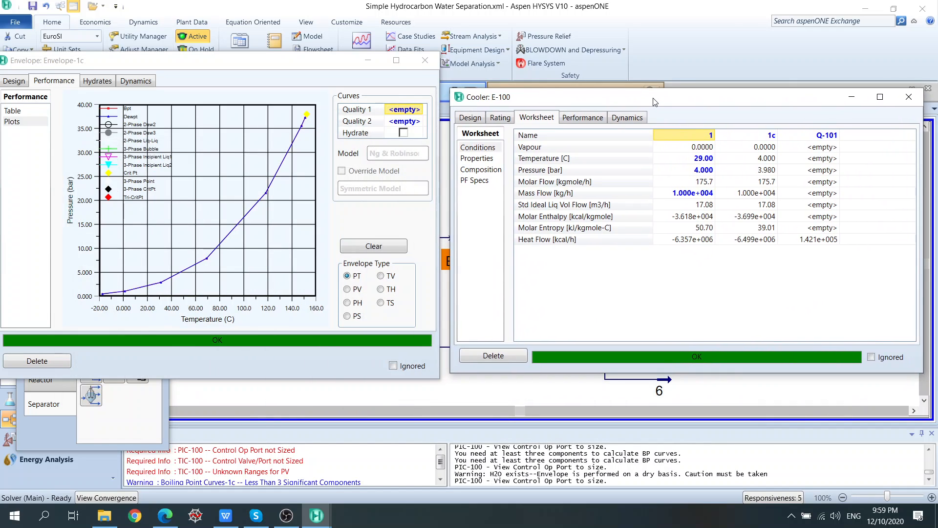
click(708, 174)
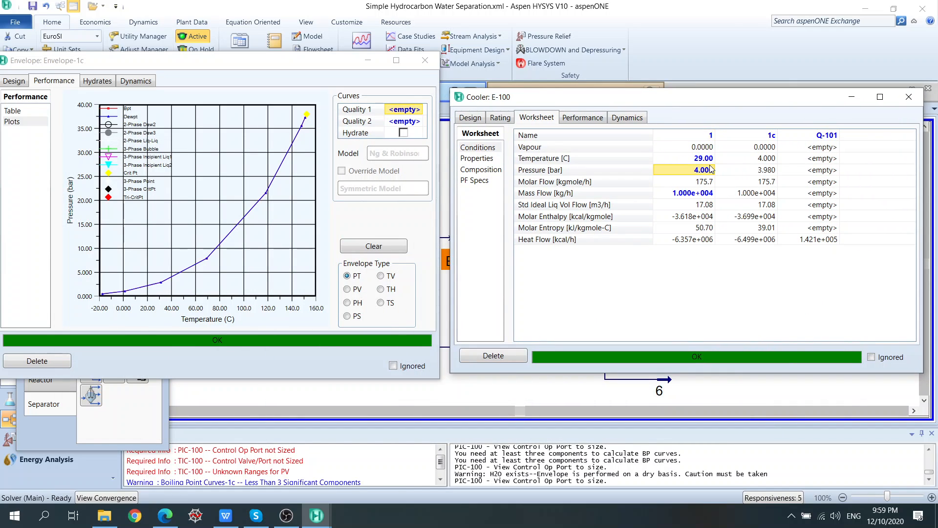
click(710, 162)
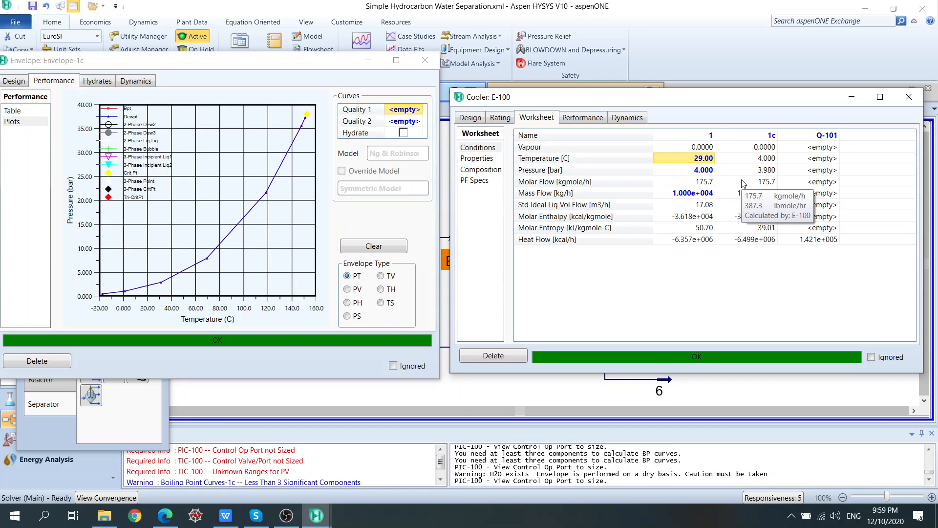
text(60)
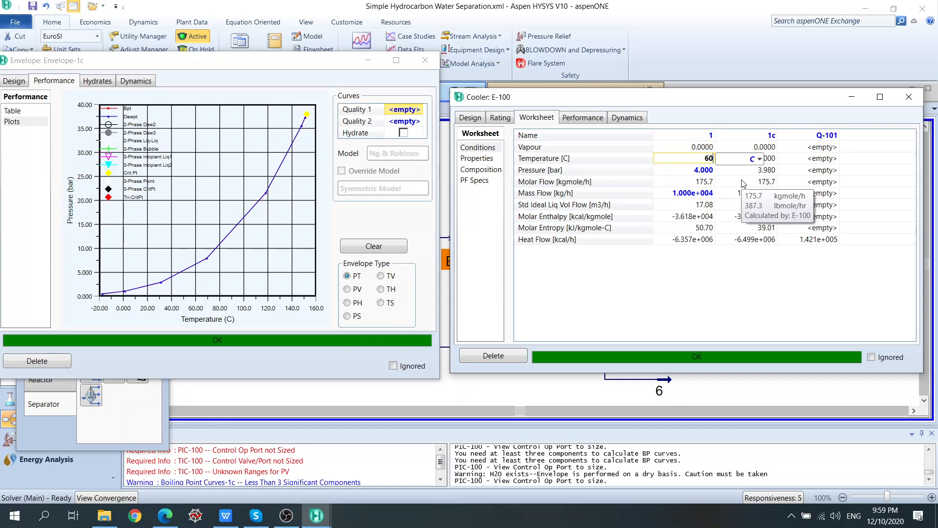
key(Return)
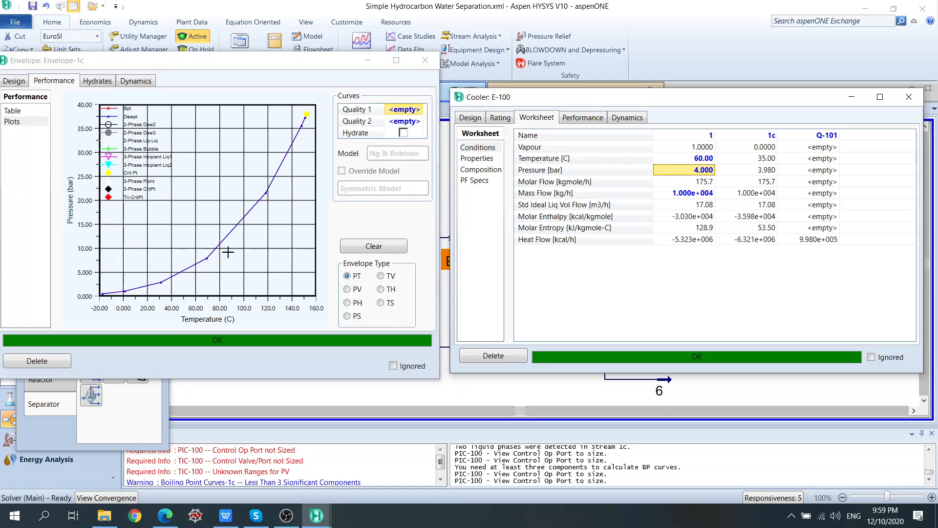
Clear the temperature of stream 1 and specify its vapour fraction as 1 in the cooler worksheet
click(699, 158)
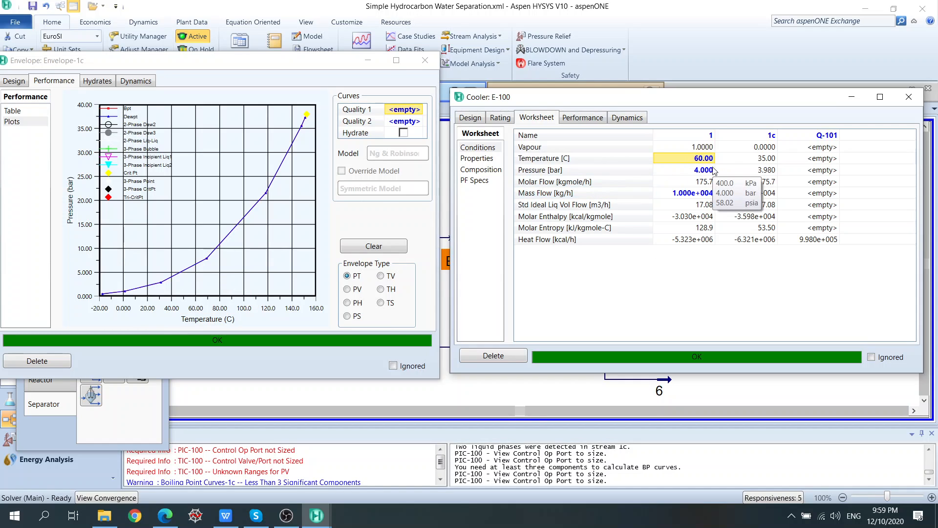
key(Delete)
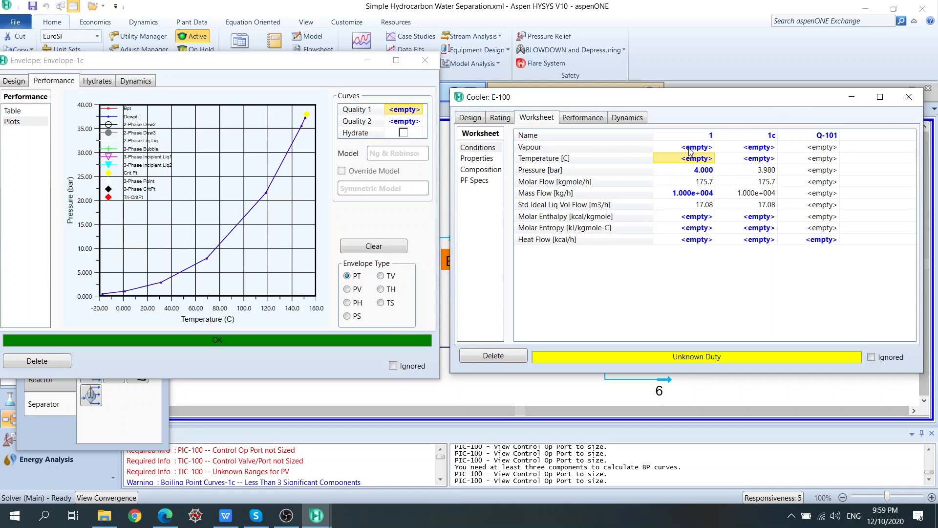
key(Up)
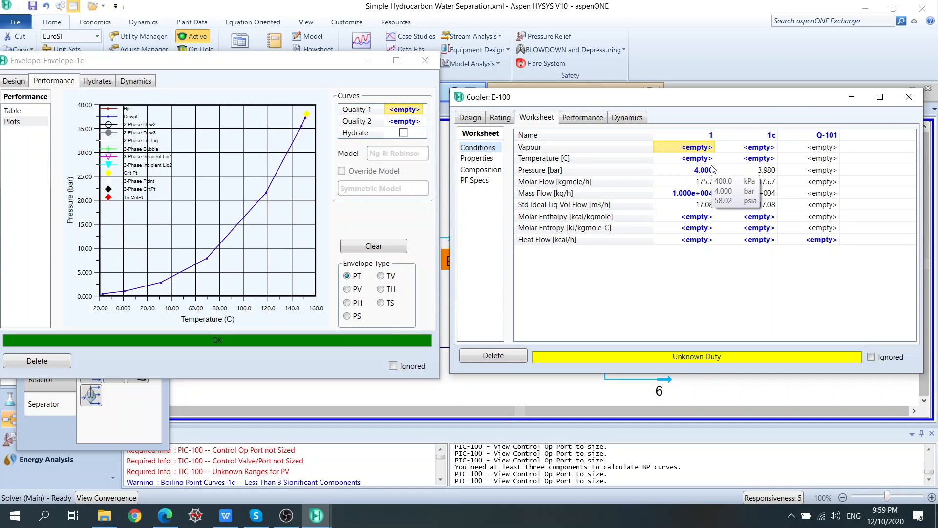
text(1)
key(Return)
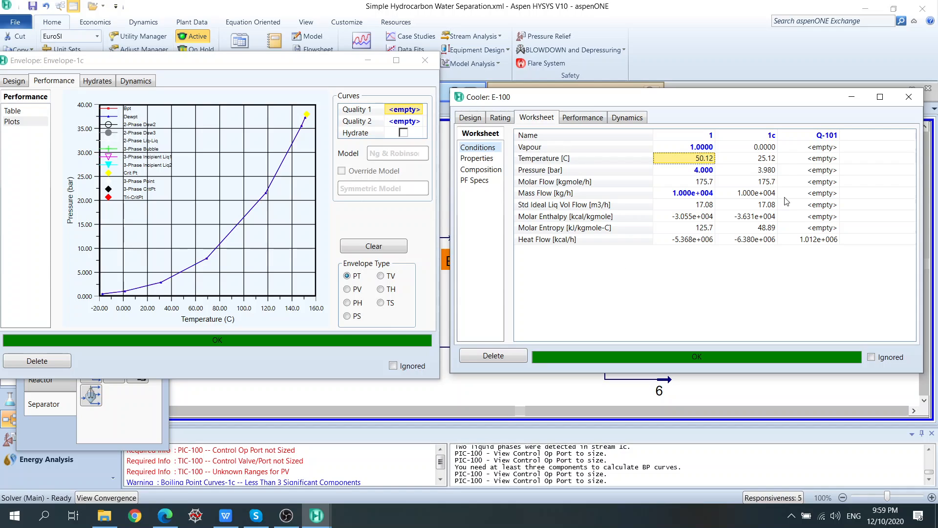
Set the vapour fraction of stream 1 to 0.5
click(698, 148)
mouse_move(773, 220)
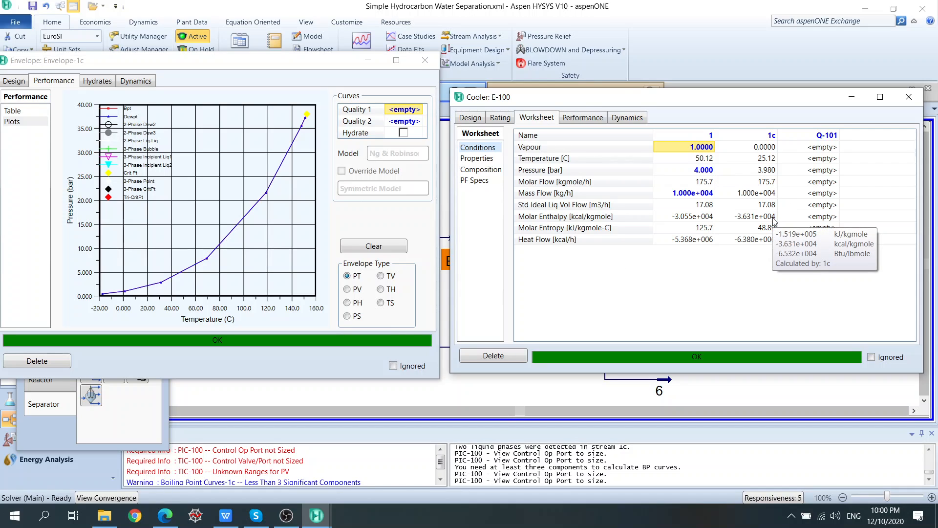
text(0.5)
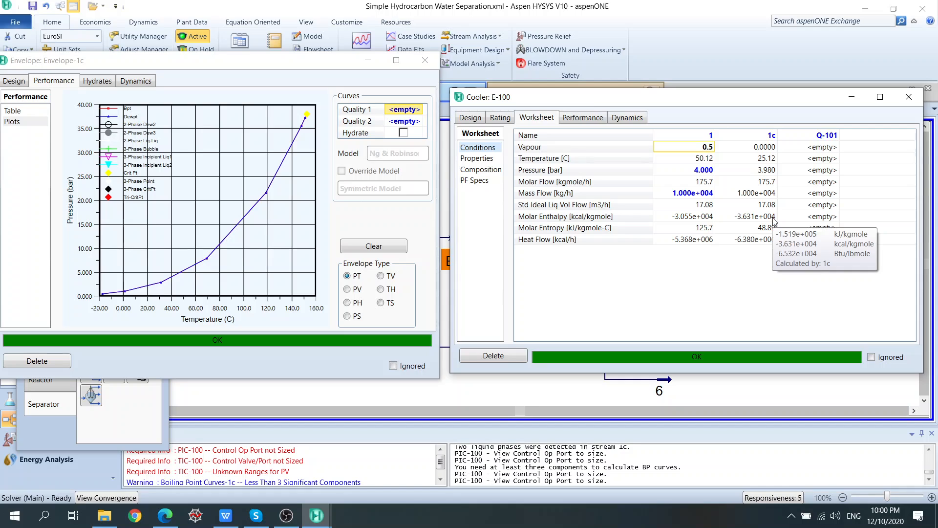
key(Return)
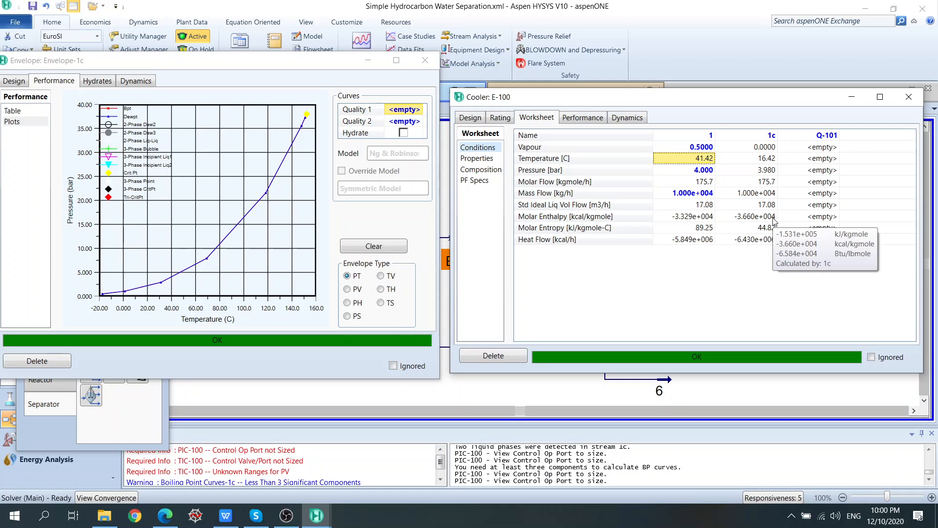
Check the composition of streams 1 and 1c in the cooler worksheet, and compare their conditions with the envelope plot
click(482, 170)
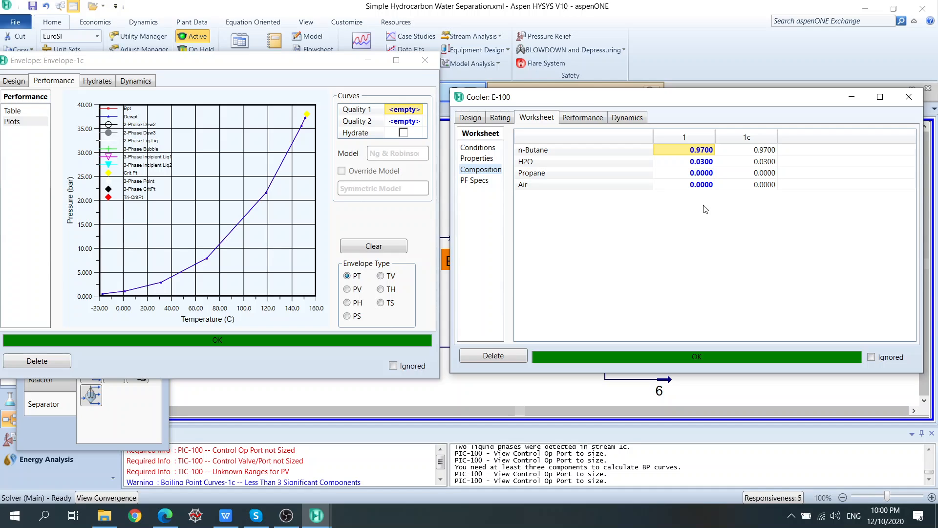
drag(688, 98, 548, 156)
click(345, 205)
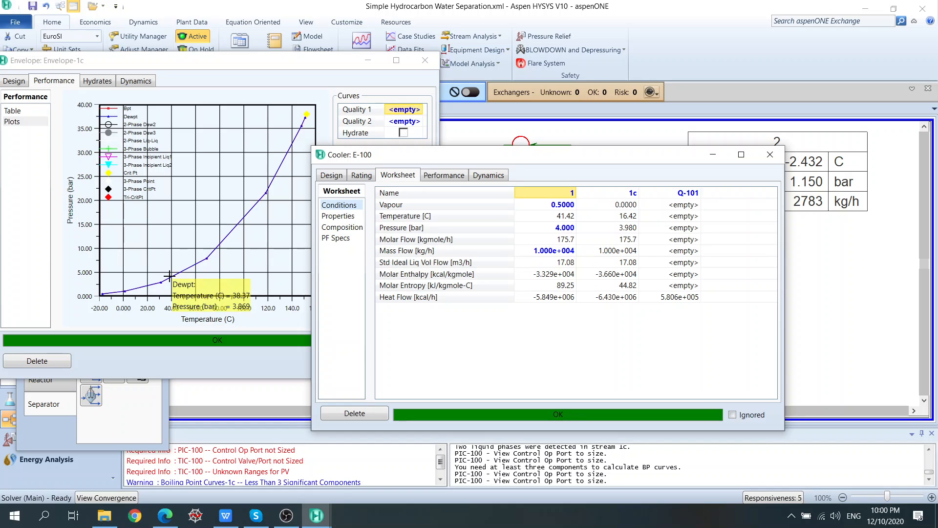
drag(538, 158, 226, 165)
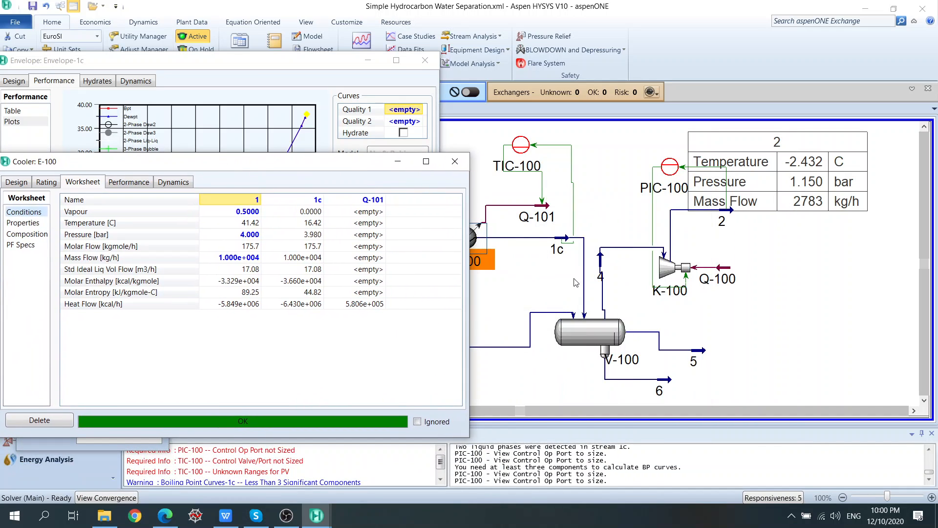
Open stream 1c beside the cooler worksheet and examine its conditions and phase composition
double_click(560, 241)
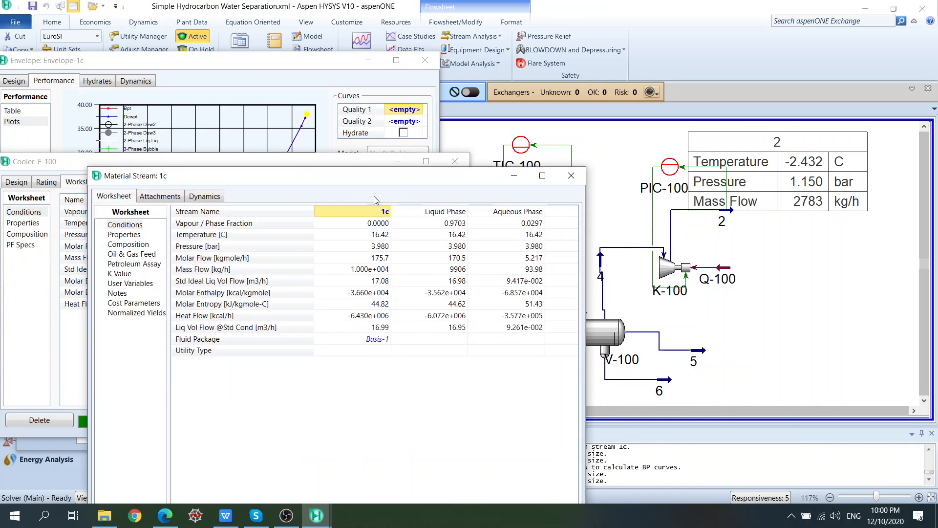
drag(349, 182, 694, 73)
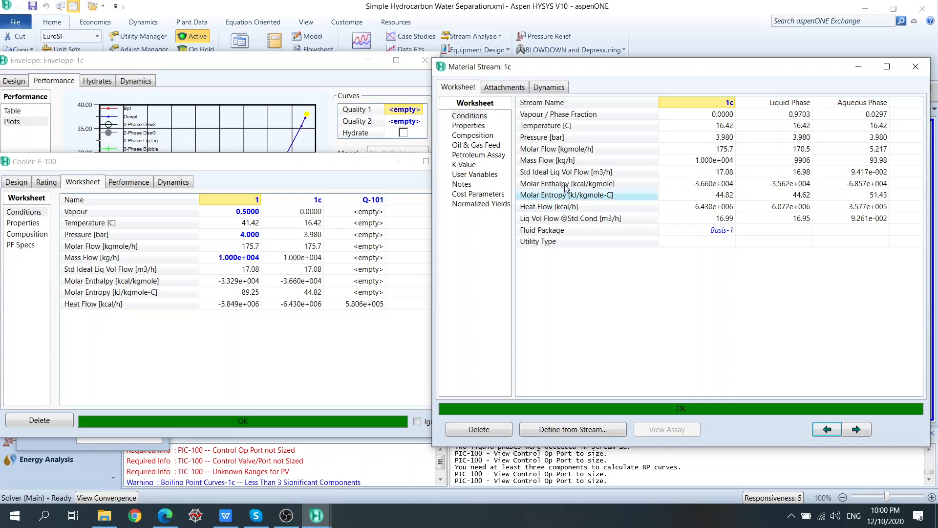
click(478, 136)
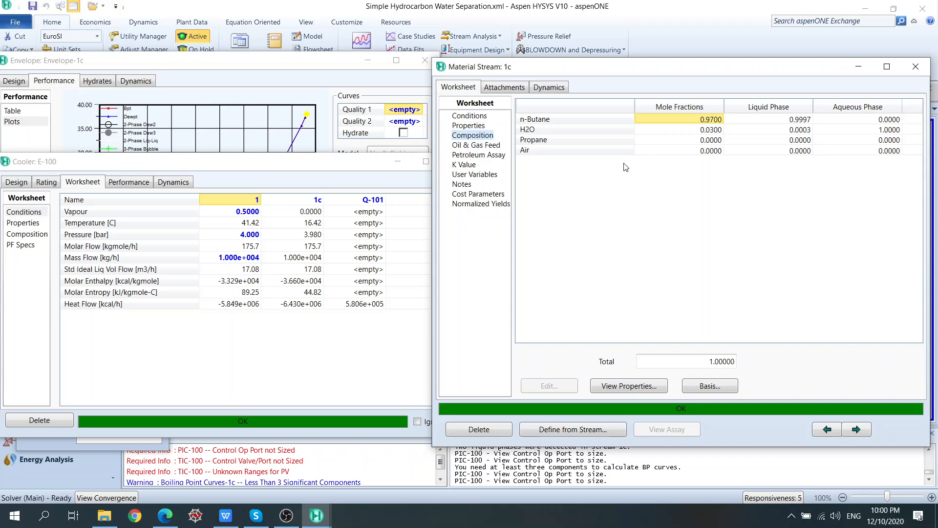
Return to the cooler worksheet and set the vapour fraction of stream 1 to 0.1
click(27, 188)
click(28, 188)
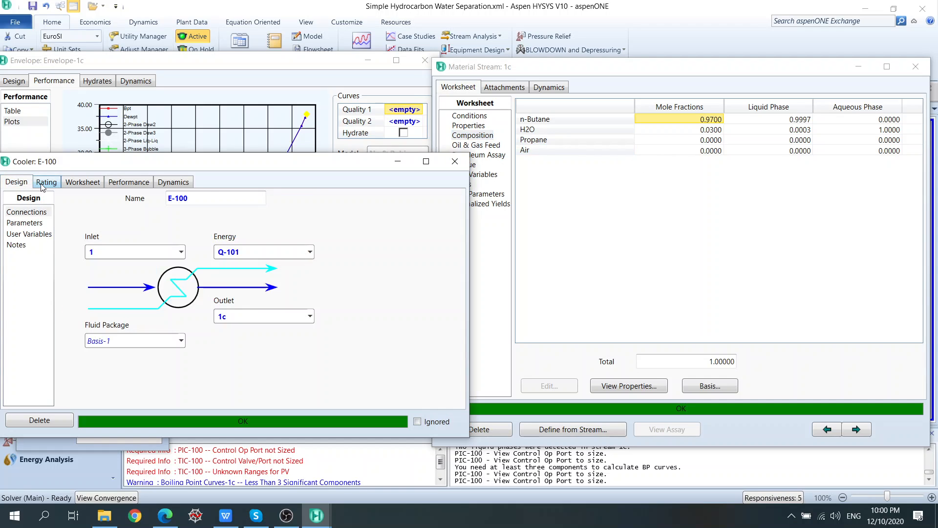
click(42, 185)
click(92, 185)
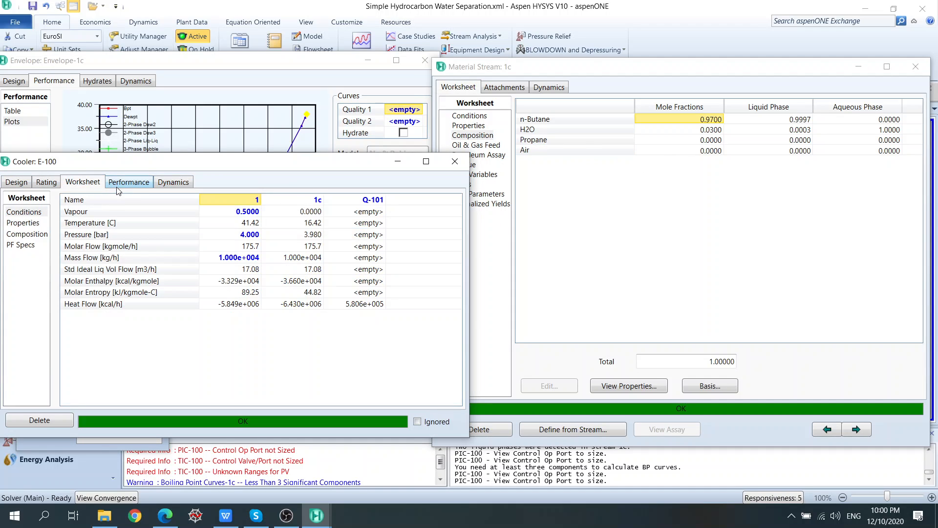
click(232, 215)
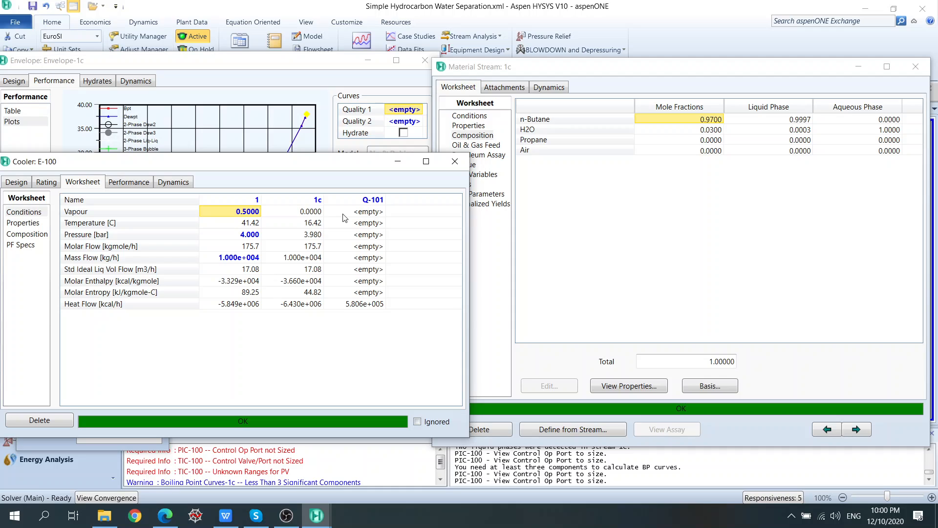
text(0.1)
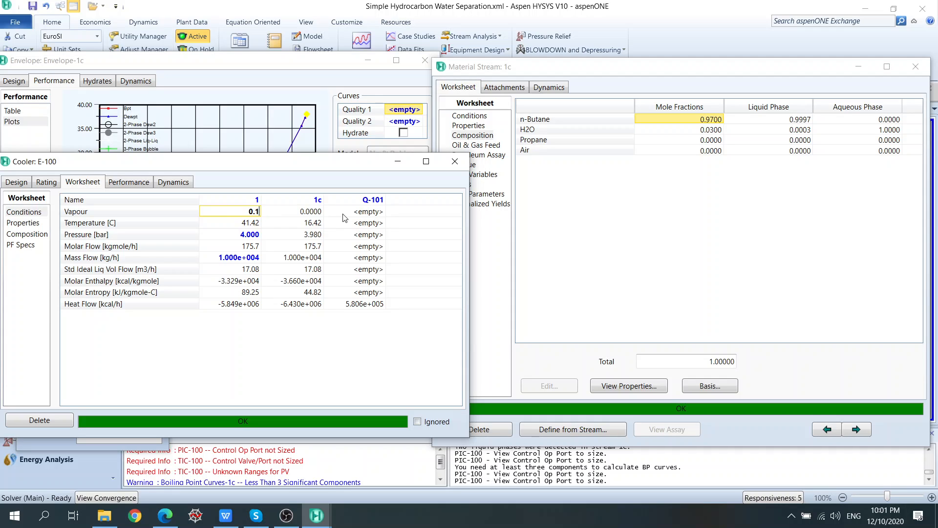
key(Return)
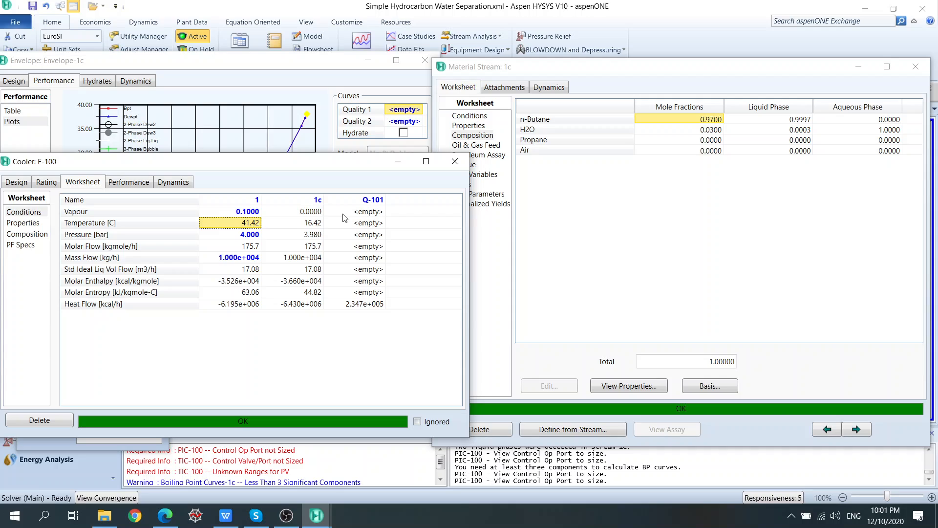
Try vapour fractions of 0.5, 0.8 and 1 for stream 1 while watching the phase composition of stream 1c
key(Up)
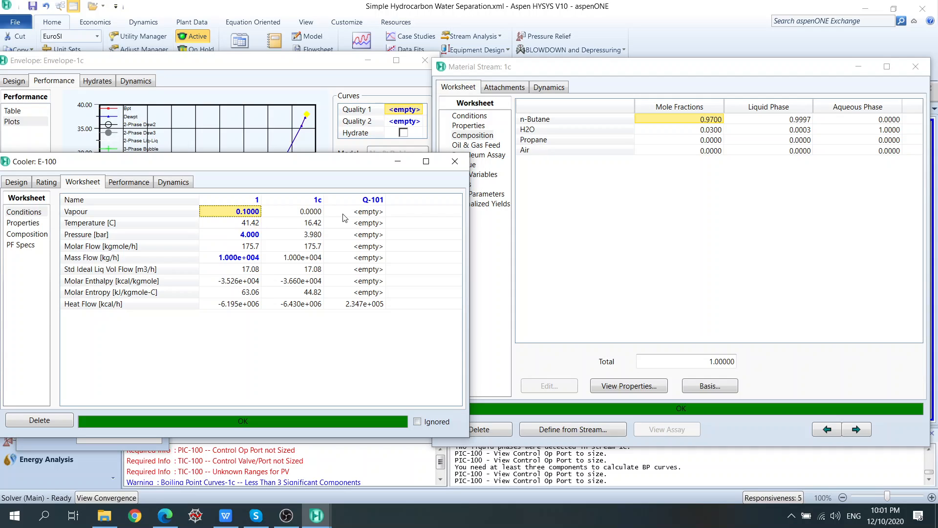
text(0.5)
key(Return)
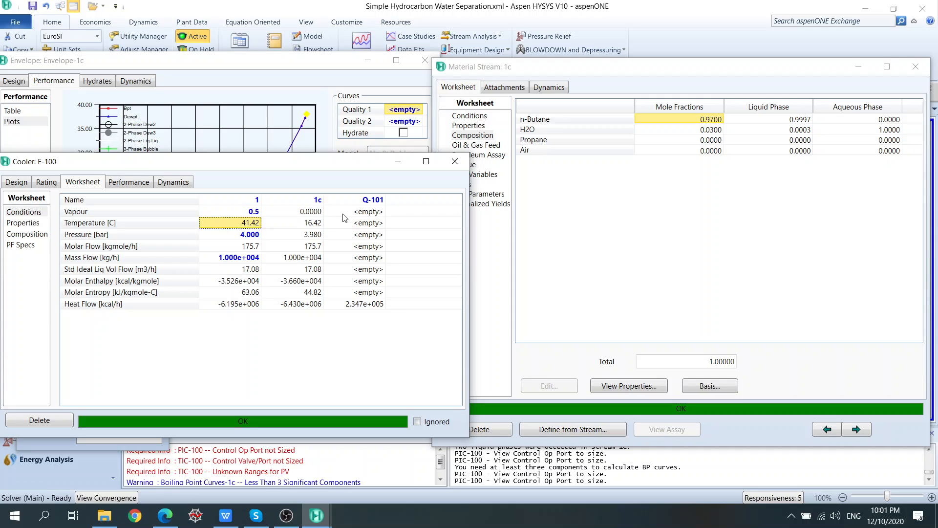
key(Up)
text(0)
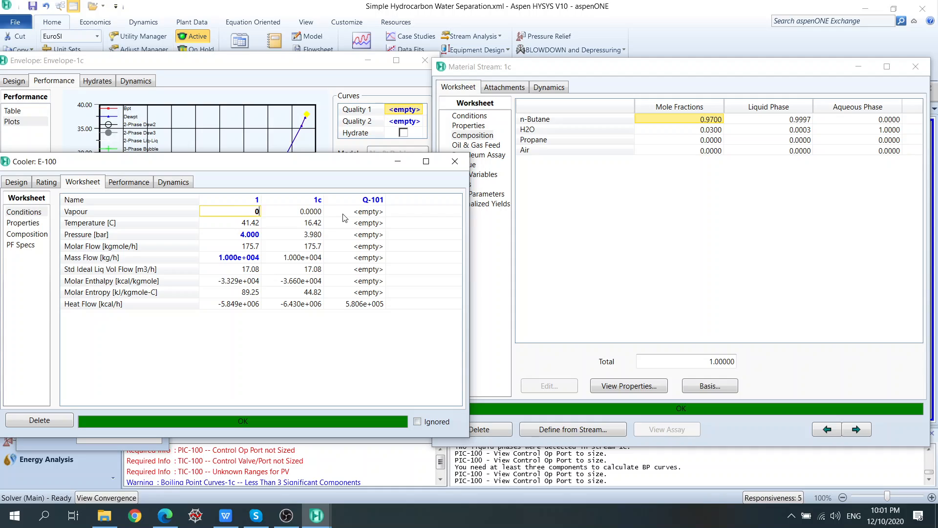
text(.9)
key(Return)
key(Up)
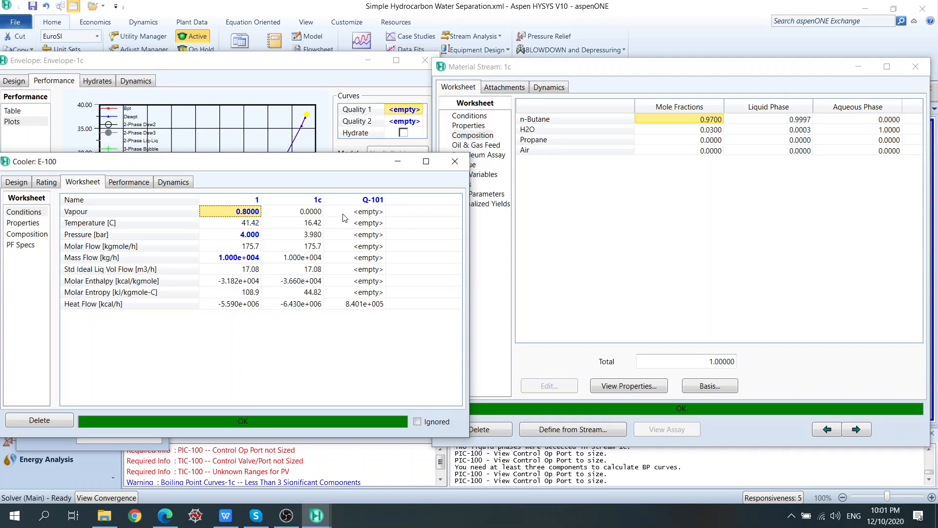
text(1)
key(Return)
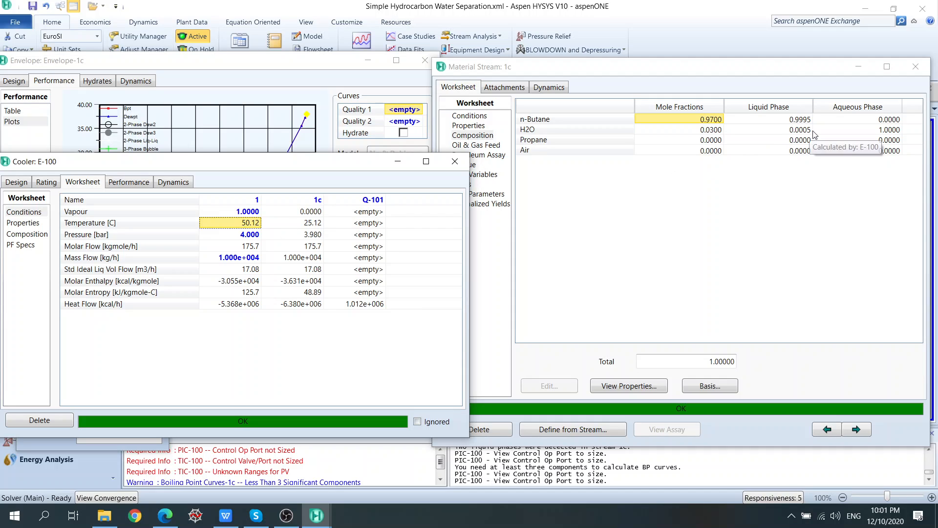
Clear the vapour fraction of stream 1 and set its temperature to 60 C
click(241, 212)
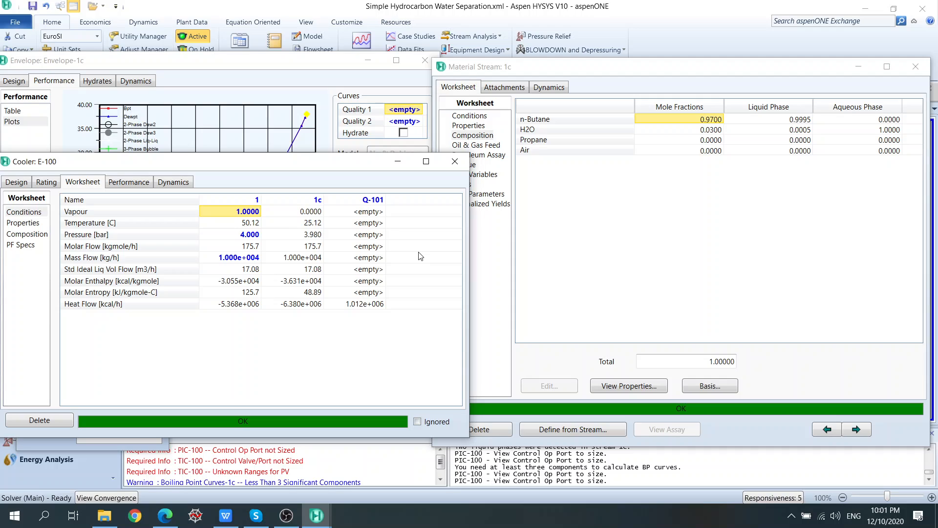
key(Delete)
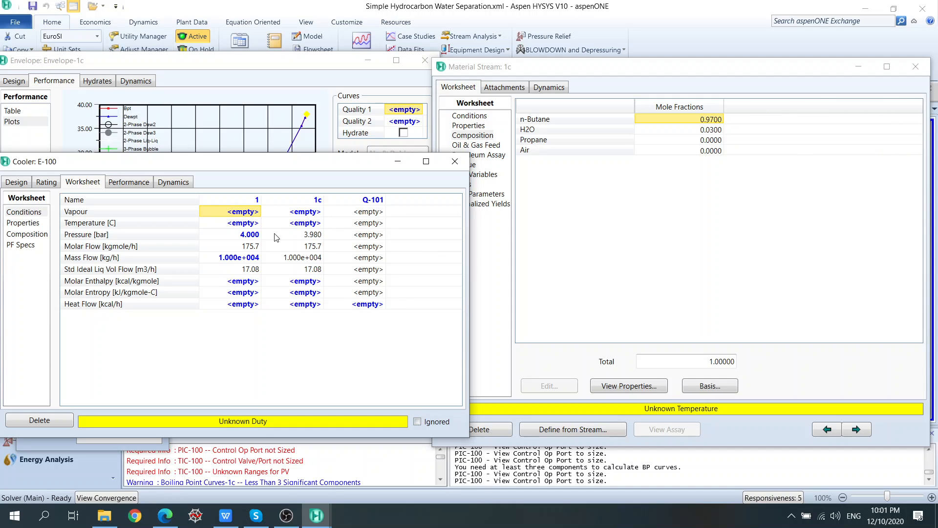
click(242, 224)
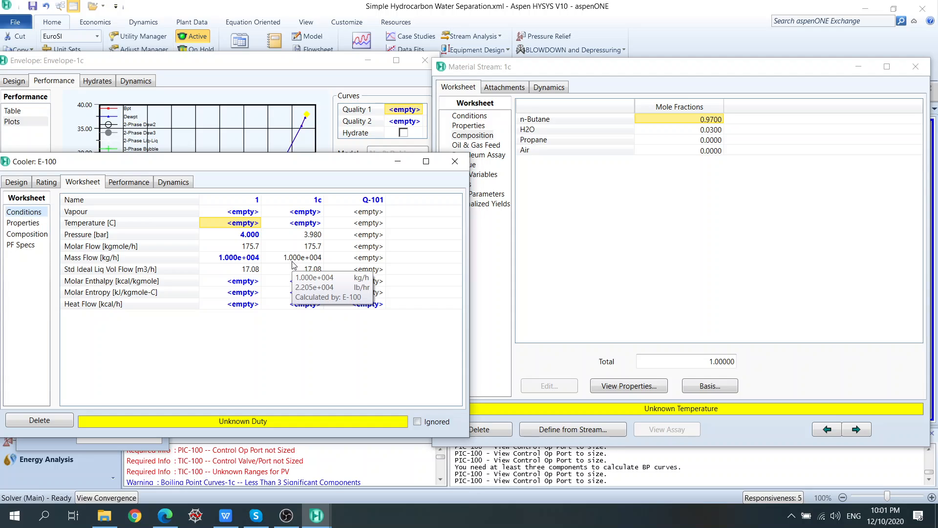
text(60)
key(Return)
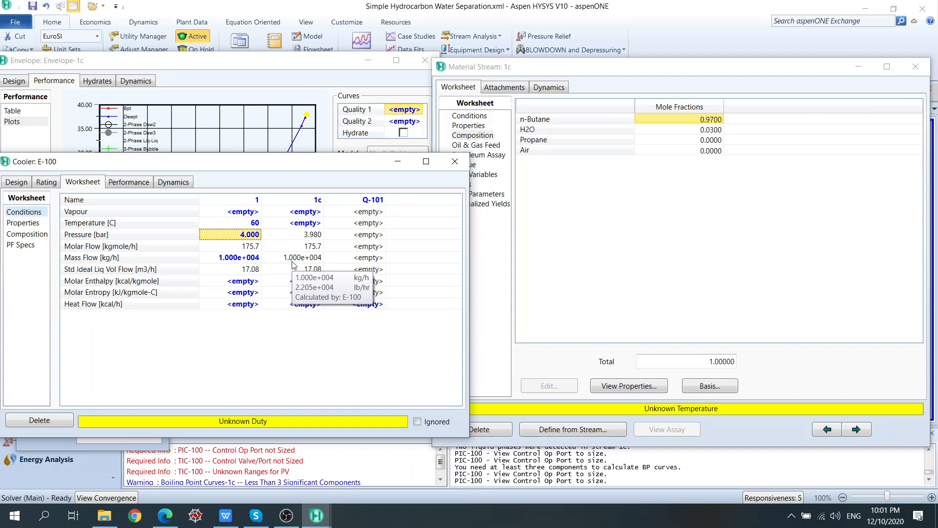
Close the cooler, stream 1c and envelope windows to uncover the flowsheet
click(455, 162)
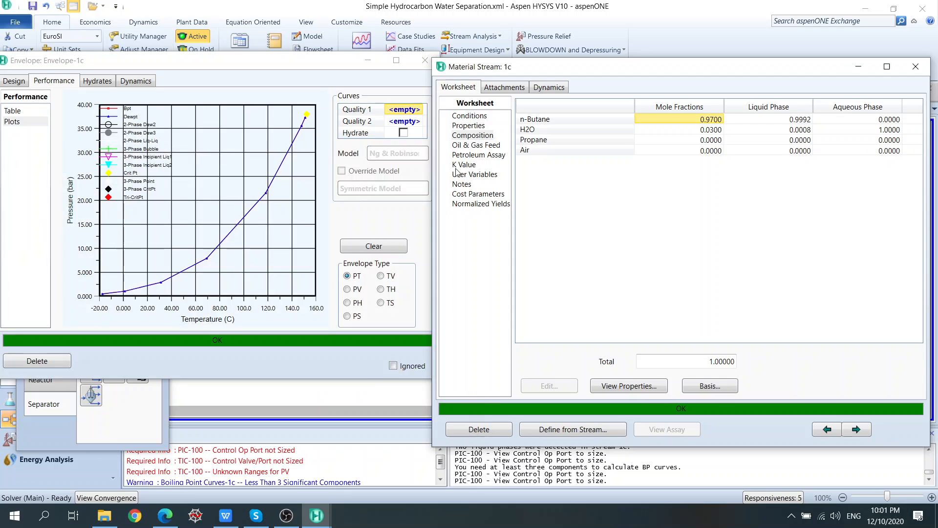
click(915, 67)
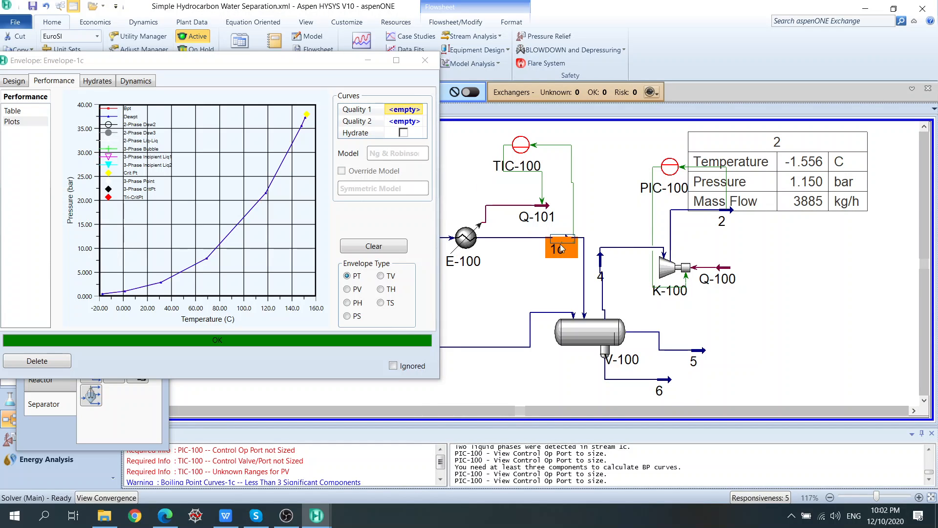
mouse_move(566, 250)
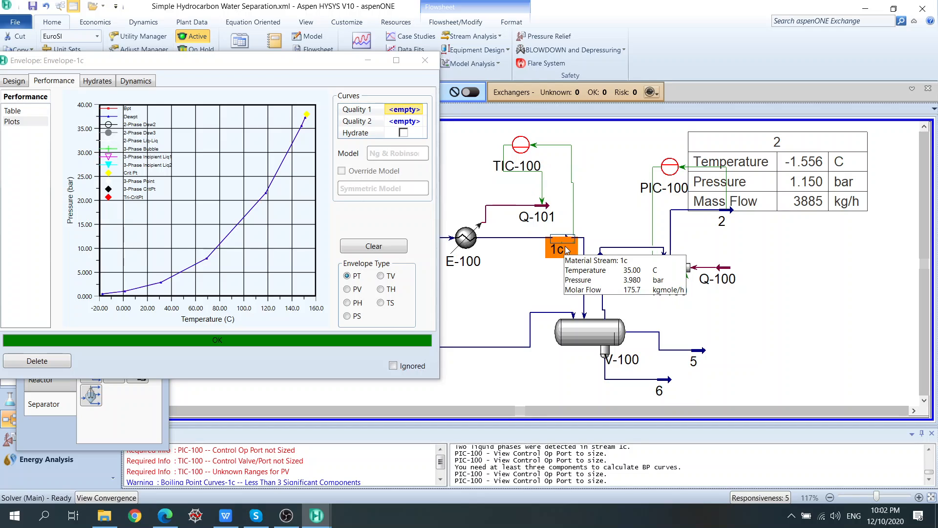
drag(237, 62, 91, 177)
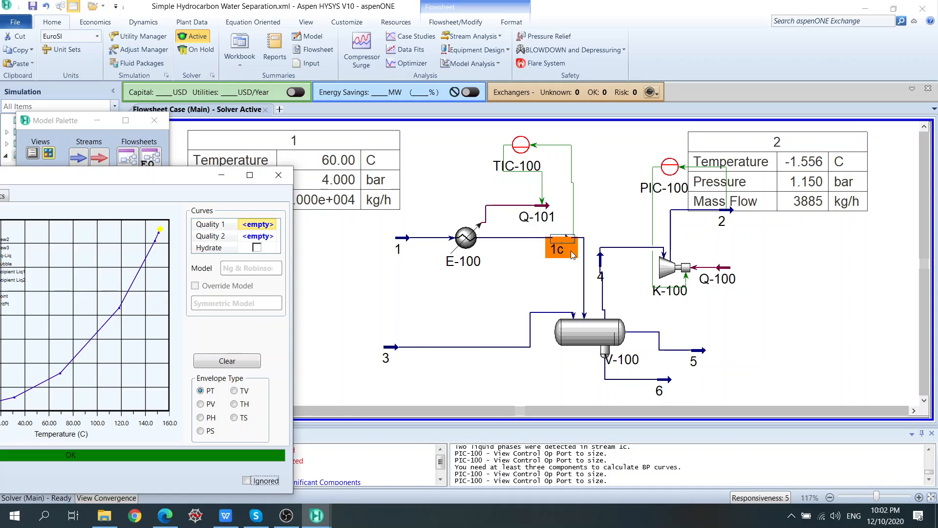
click(279, 174)
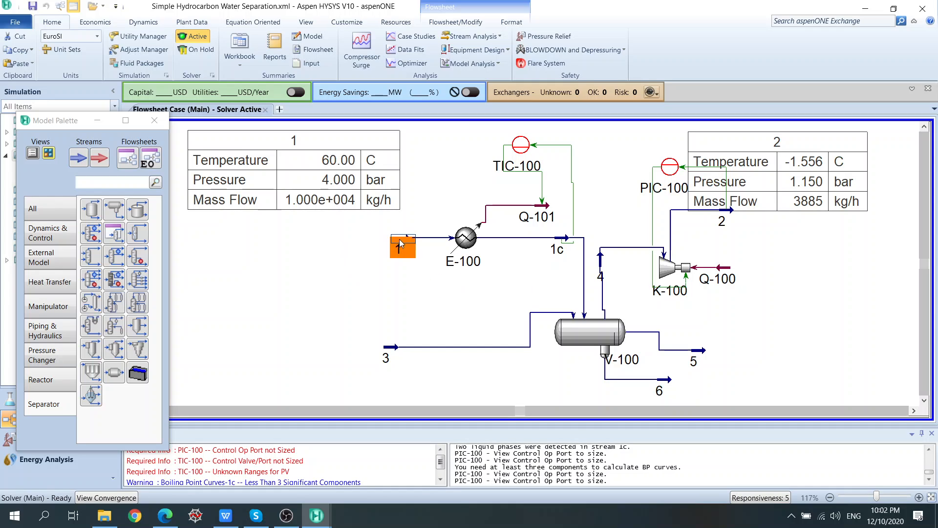
Move stream 1 further away from cooler E-100 and reposition the tables of streams 1 and 2 clear of the flowsheet
drag(402, 240, 381, 242)
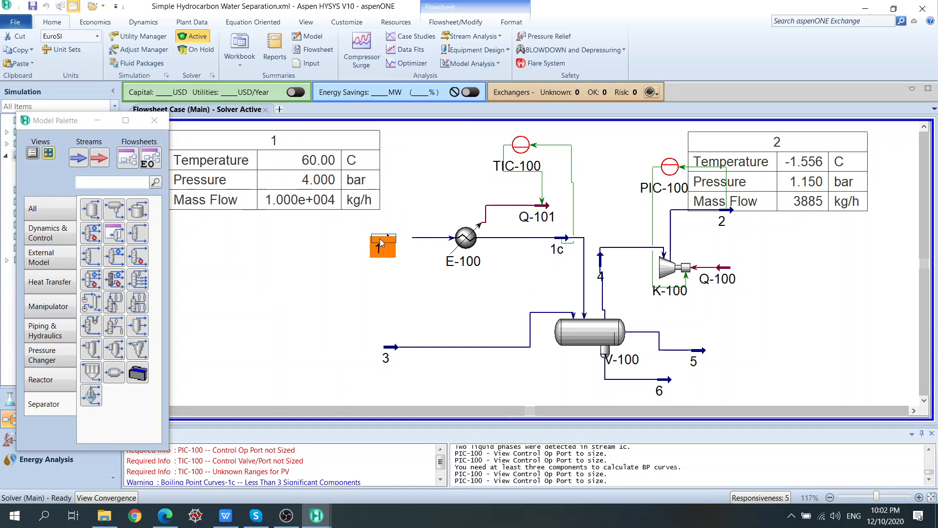
click(429, 285)
drag(374, 178, 432, 178)
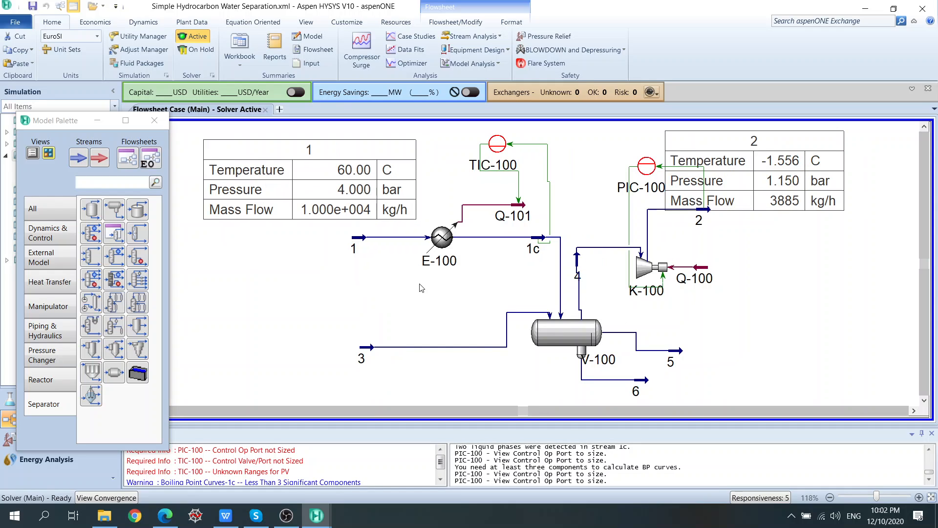
drag(747, 184, 809, 191)
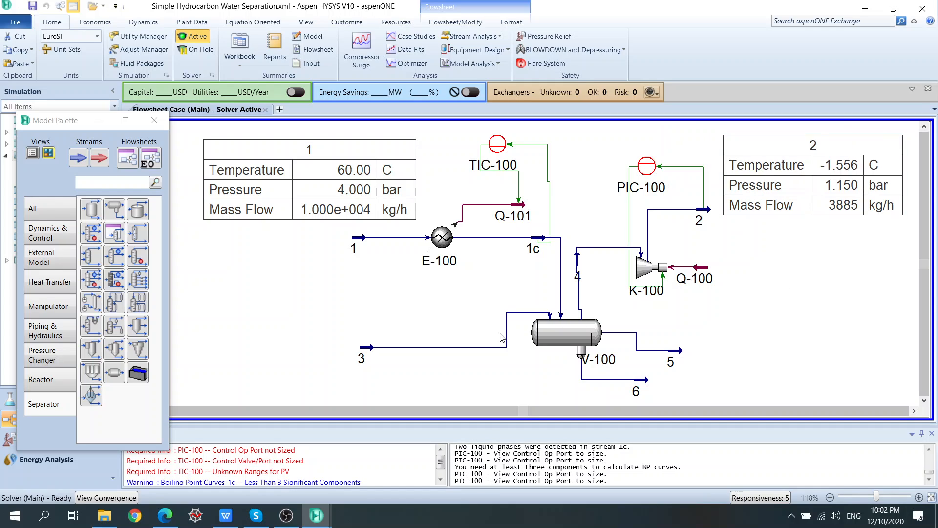
double_click(317, 190)
drag(332, 178, 486, 107)
click(822, 107)
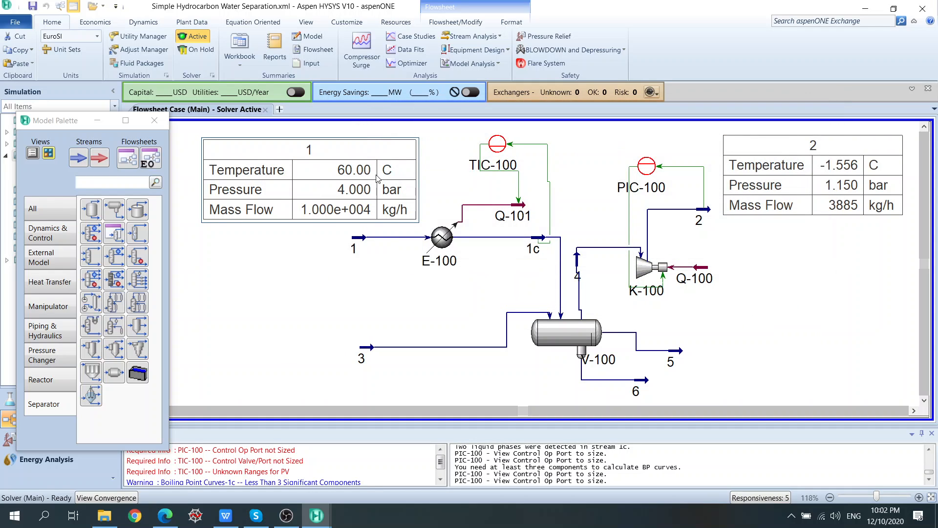
Open the properties of stream 1's flowsheet table and bring up its variable selection list
double_click(391, 190)
drag(451, 180, 462, 135)
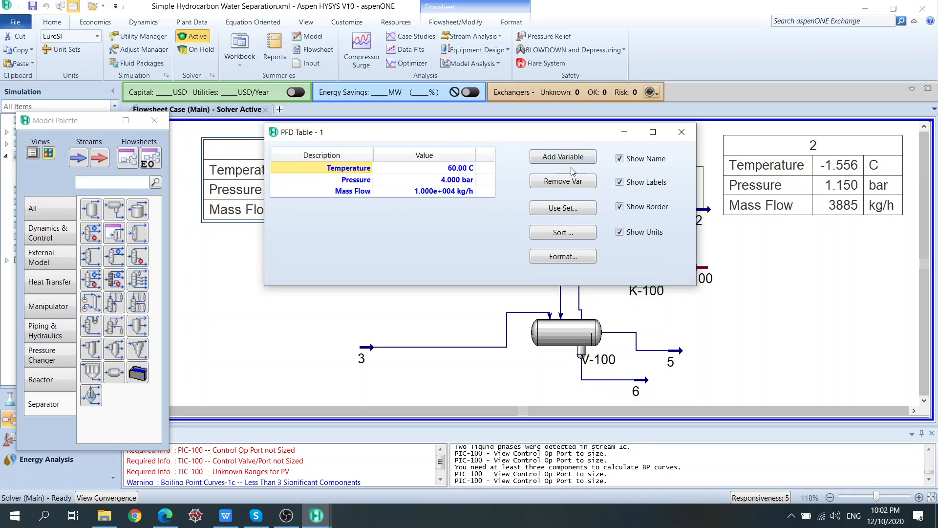
click(563, 158)
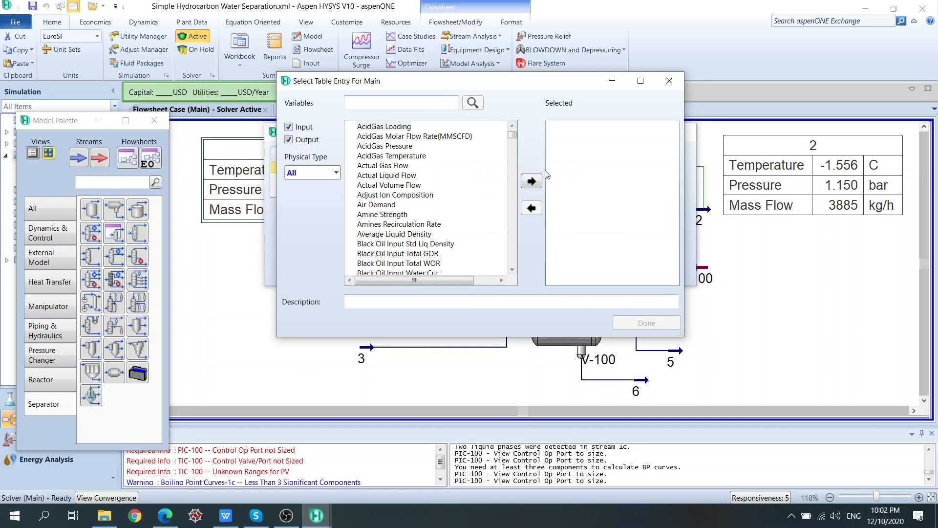
Select the "Check for water only phase" variable for stream 1's table
drag(515, 136, 513, 191)
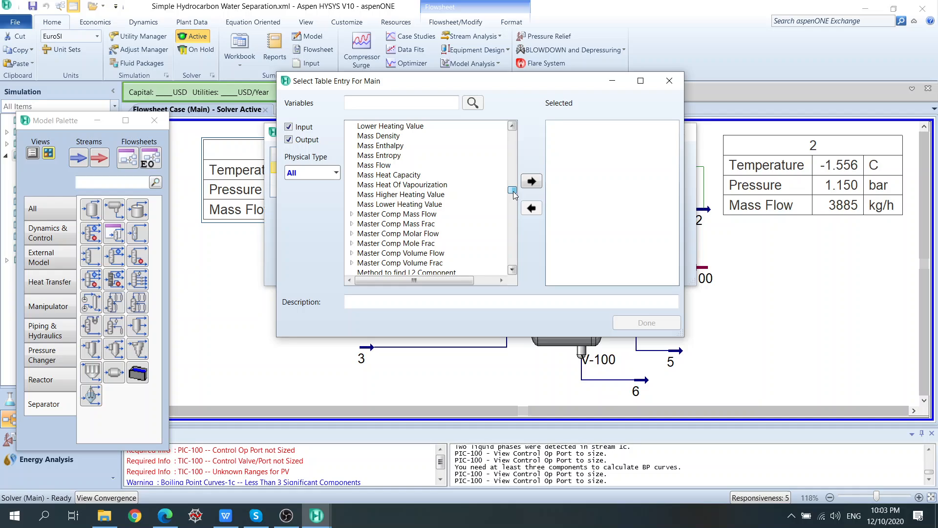
click(512, 126)
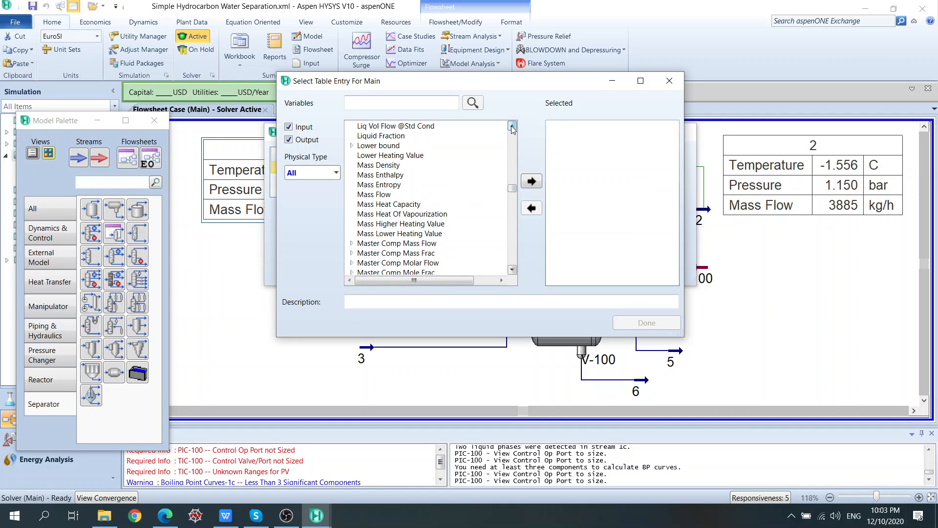
click(512, 126)
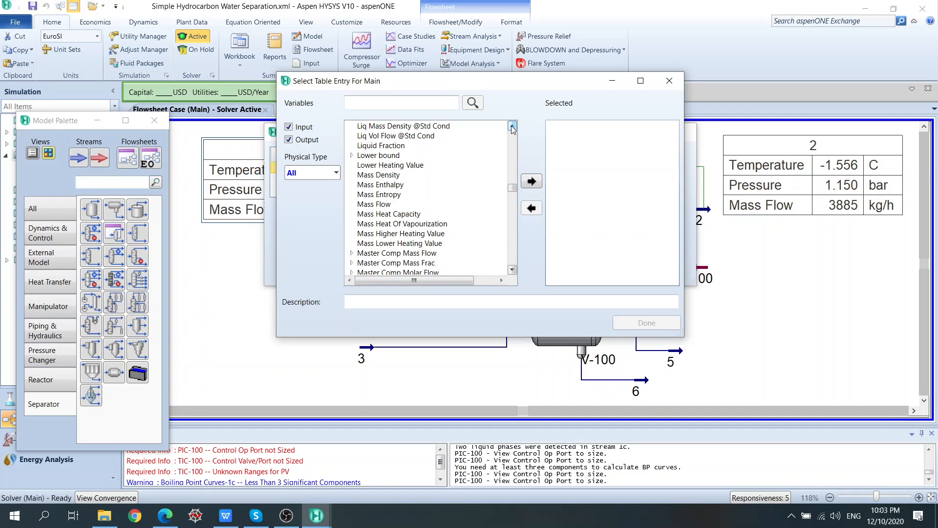
click(512, 126)
click(512, 126)
click(512, 126)
click(512, 126)
click(512, 127)
click(512, 126)
click(512, 126)
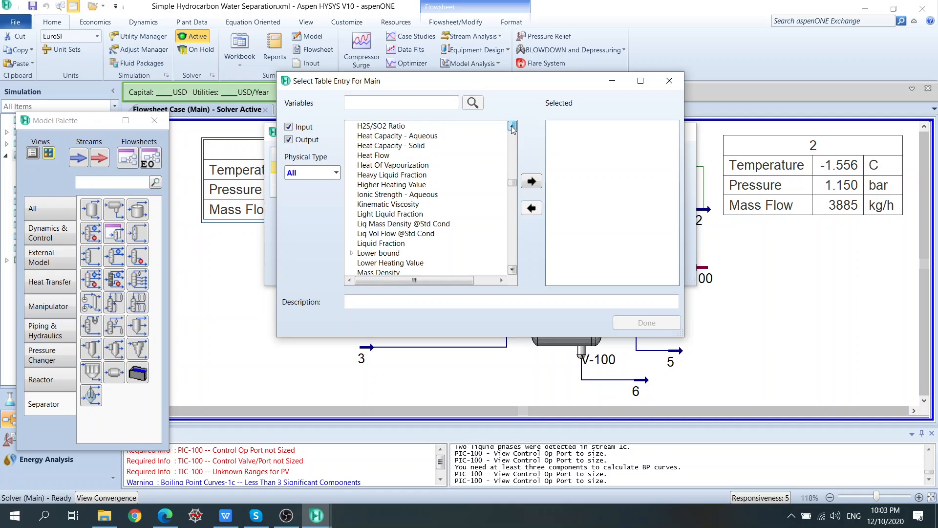
click(512, 126)
click(512, 126)
click(513, 127)
click(513, 126)
click(512, 126)
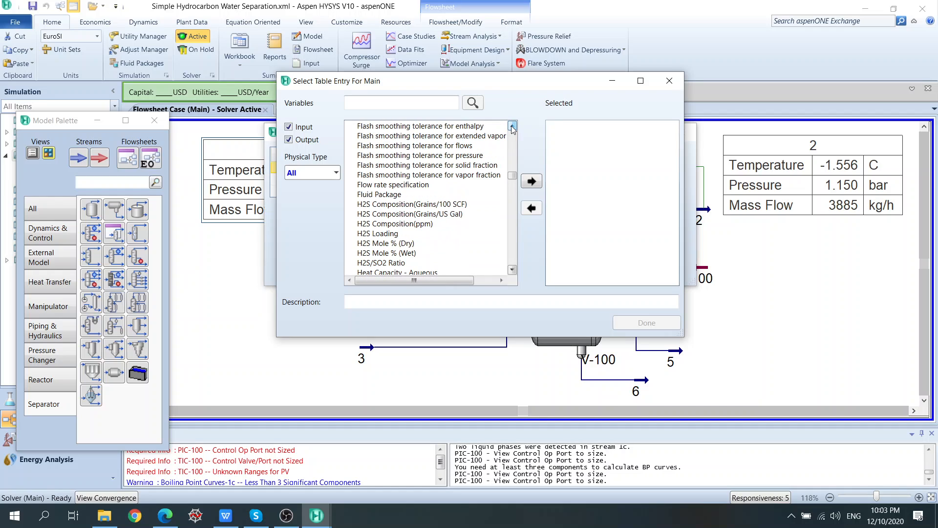
click(512, 126)
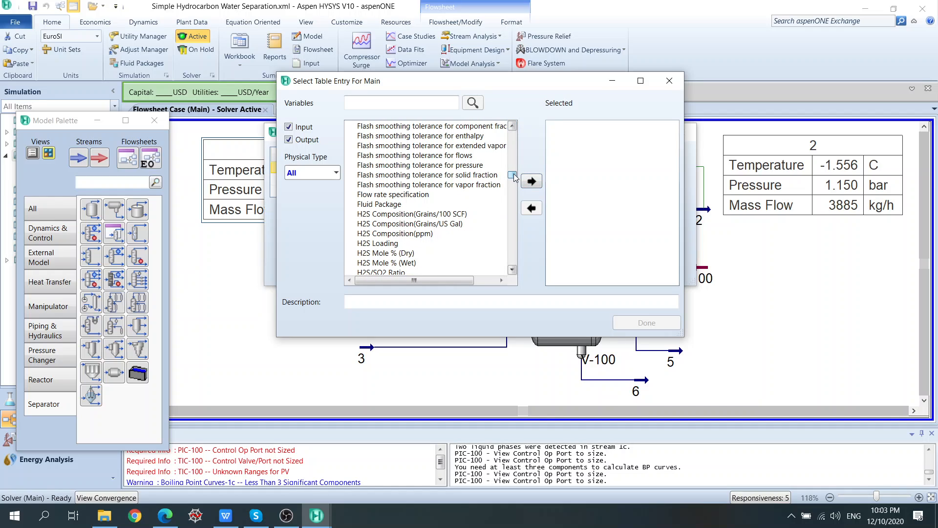
drag(514, 174, 515, 159)
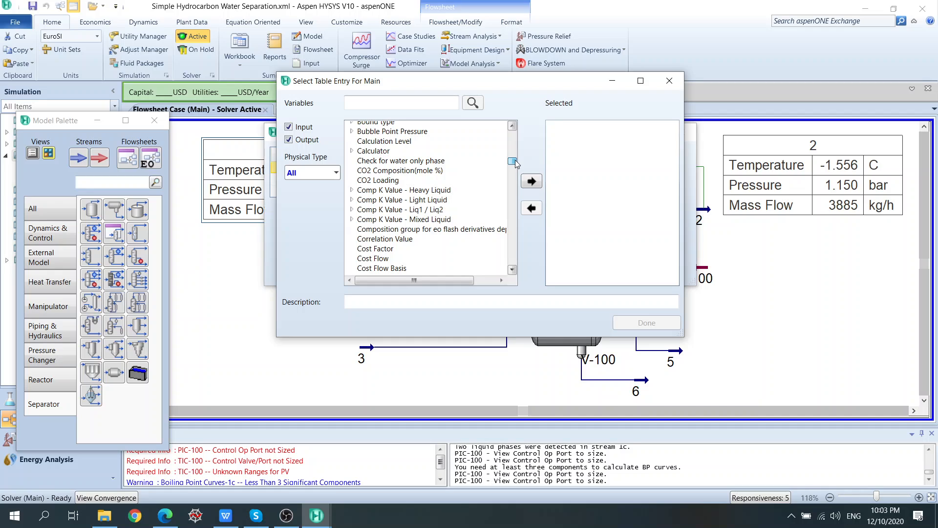
drag(515, 159, 516, 157)
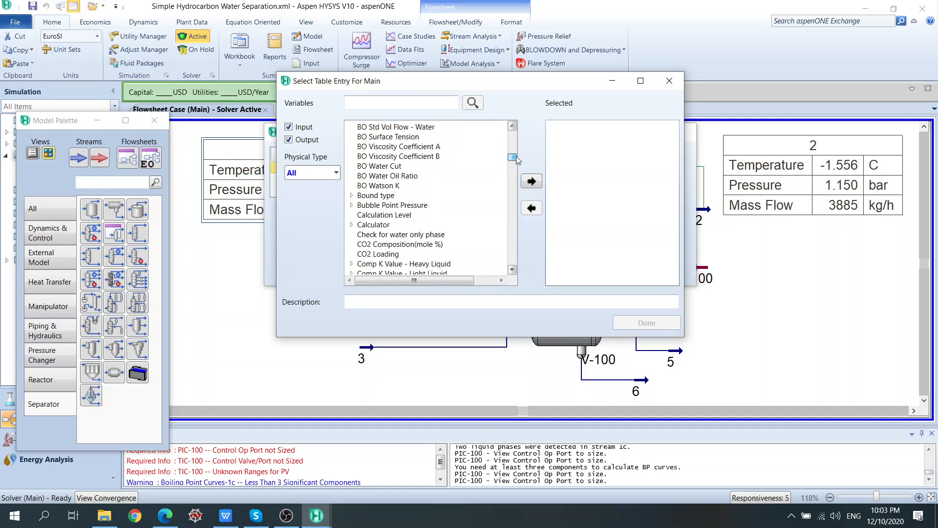
click(437, 238)
click(532, 181)
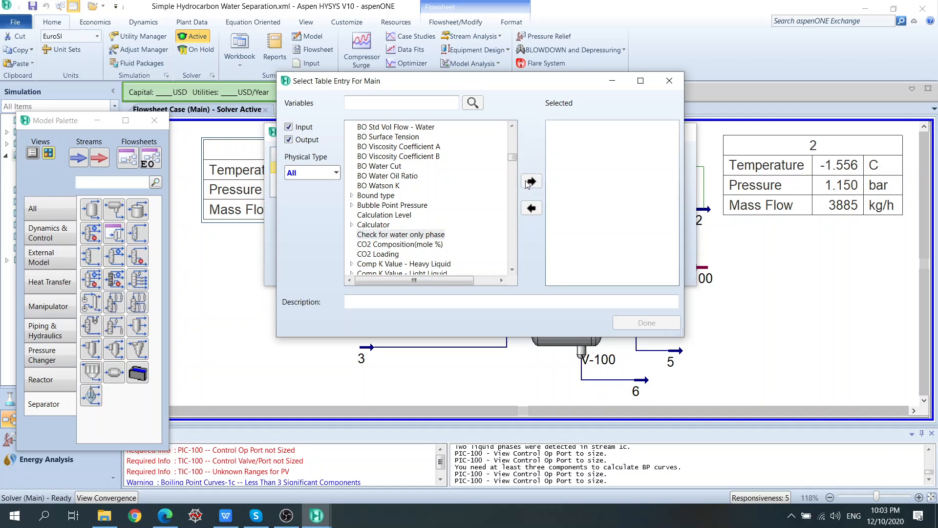
Select the H2O entry of Master Comp Mass Frac as an additional variable for stream 1's table
drag(512, 160, 524, 191)
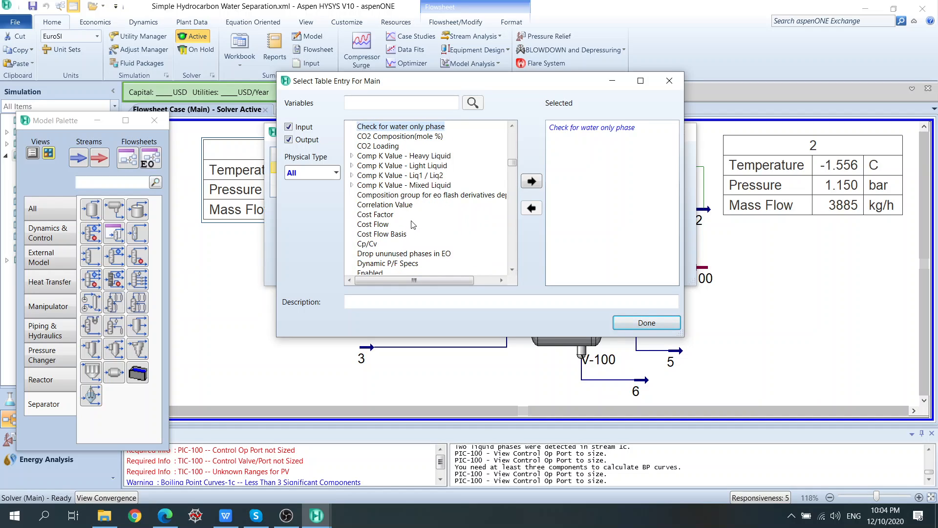
scroll(413, 225, down, 20)
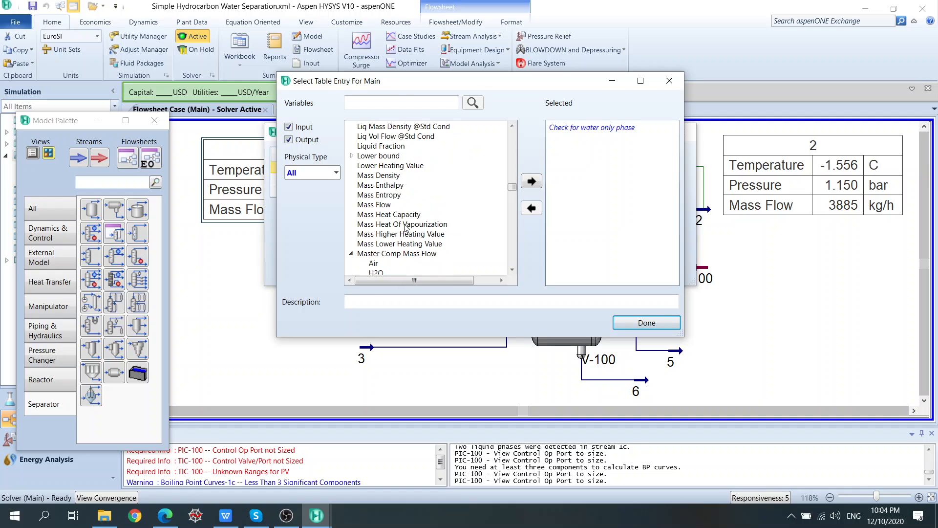
scroll(406, 227, down, 4)
scroll(410, 220, up, 1)
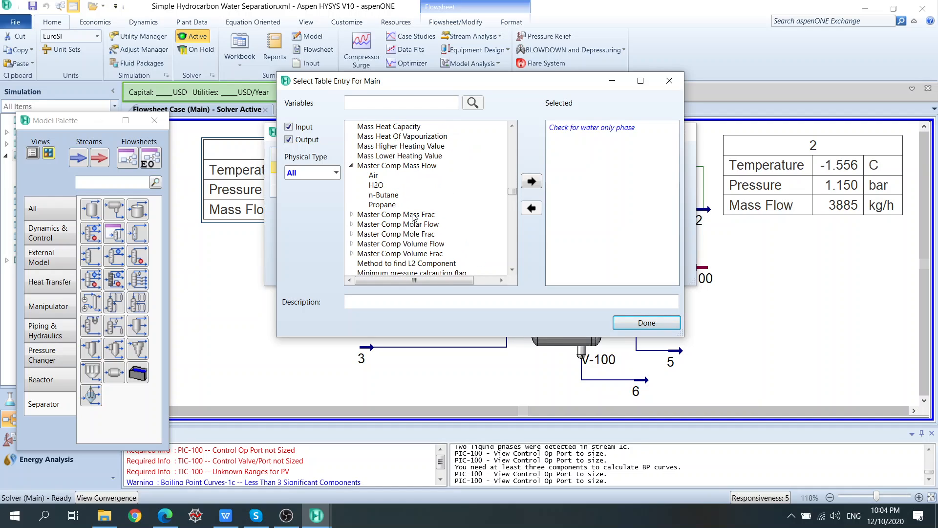
click(352, 165)
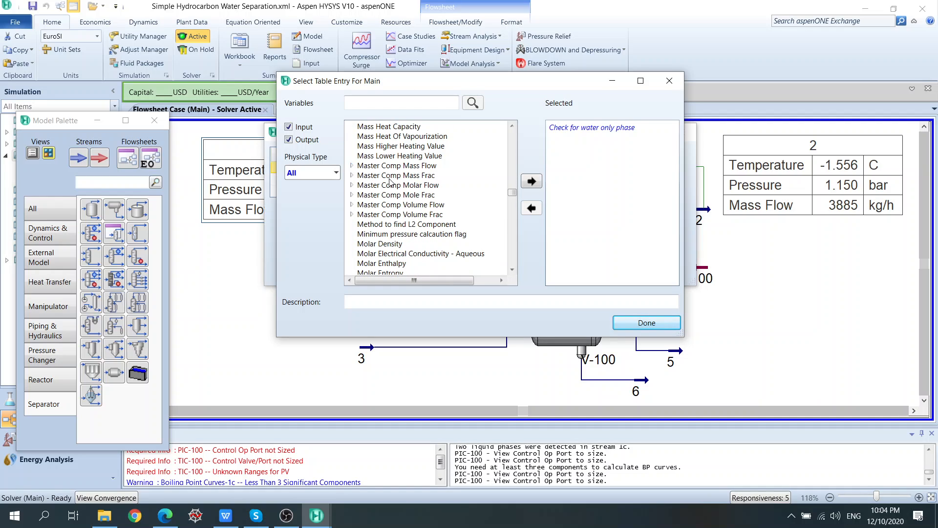
click(351, 176)
click(379, 195)
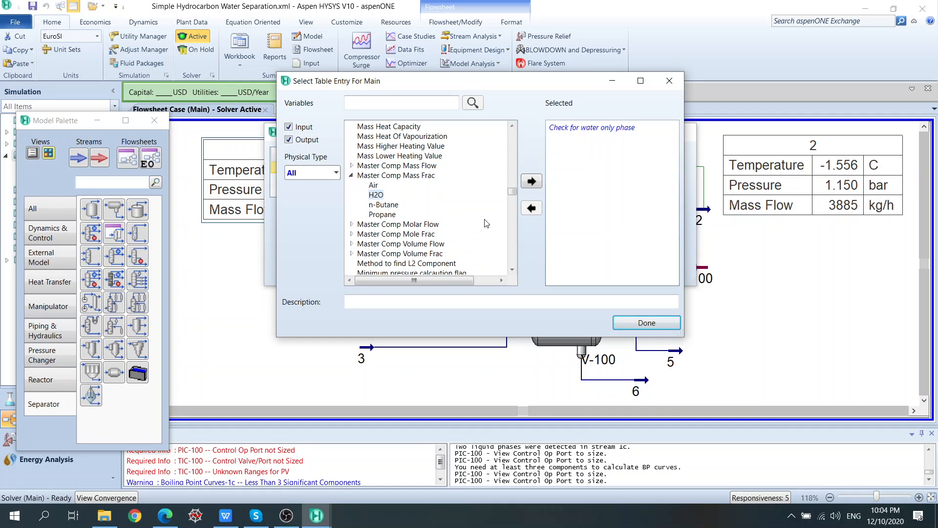
click(532, 182)
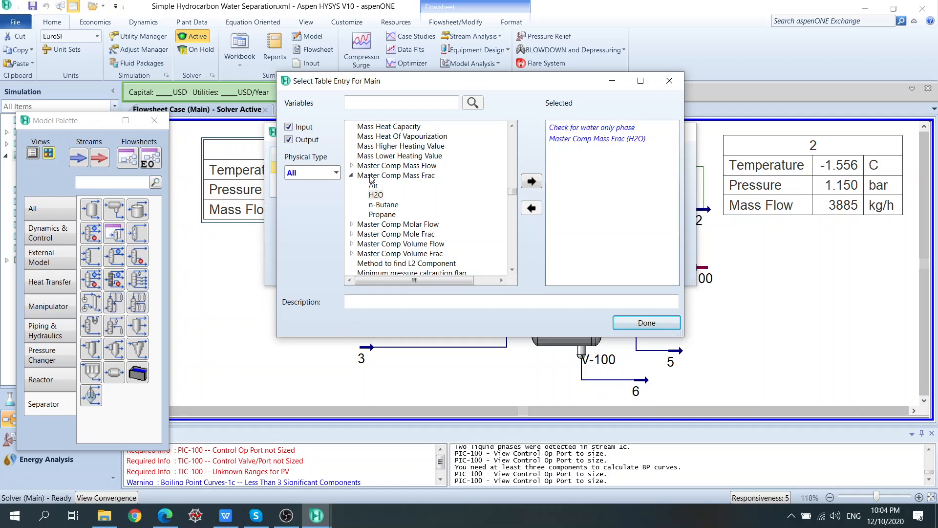
Look through the remaining stream variables and apply the selected ones to stream 1's table
scroll(443, 225, down, 15)
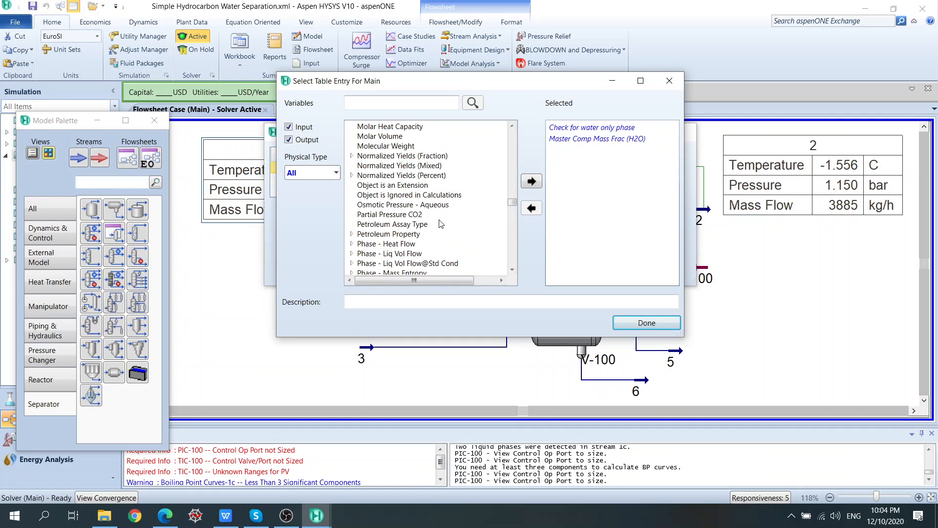
scroll(443, 225, down, 9)
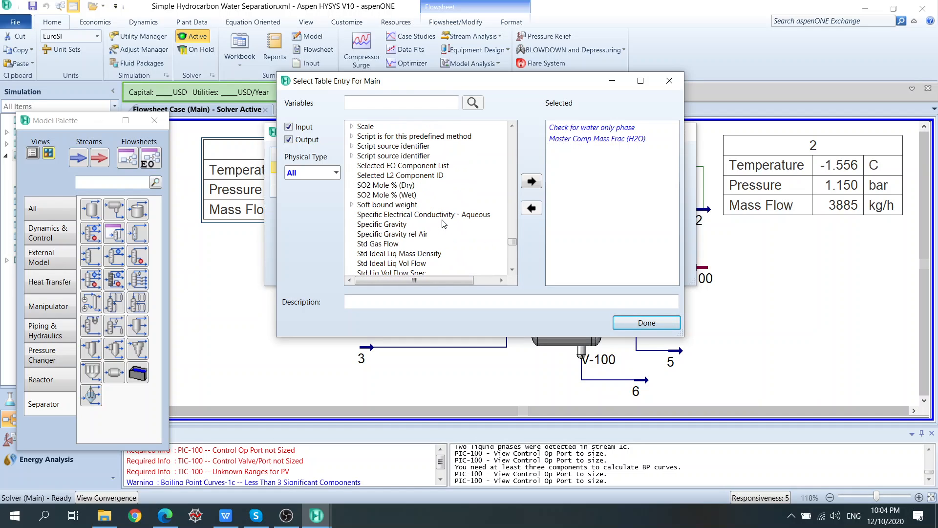
scroll(444, 223, up, 3)
scroll(444, 223, up, 3)
scroll(444, 224, down, 8)
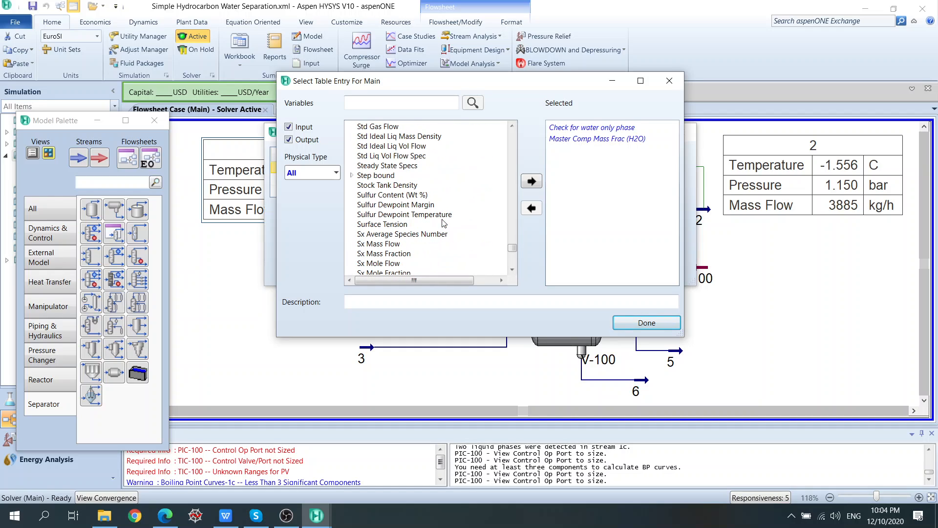
scroll(443, 222, down, 3)
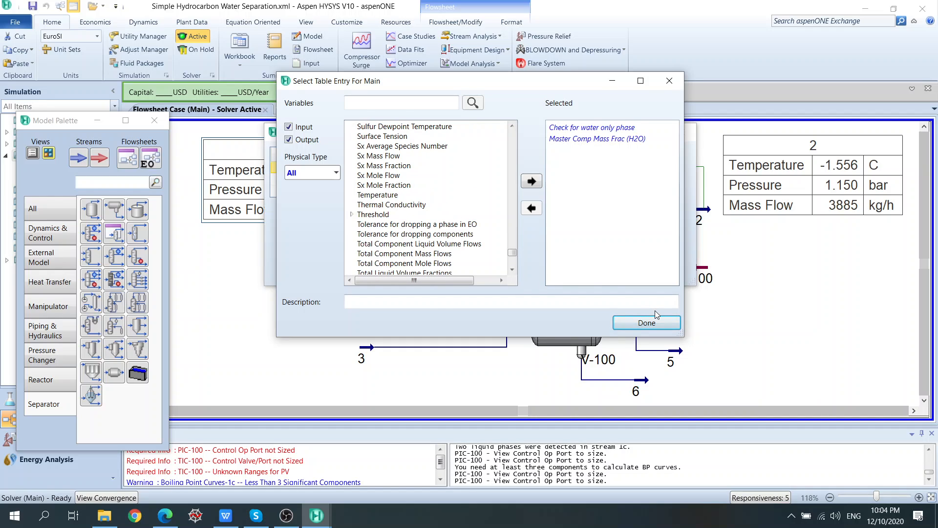
click(650, 323)
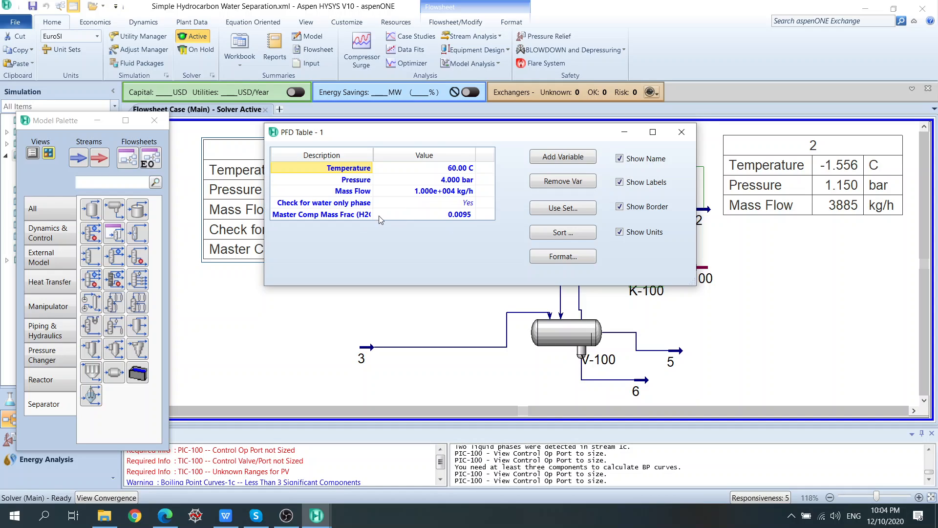
Remove the "Check for water only phase" variable from stream 1's table
click(468, 203)
click(474, 203)
click(485, 234)
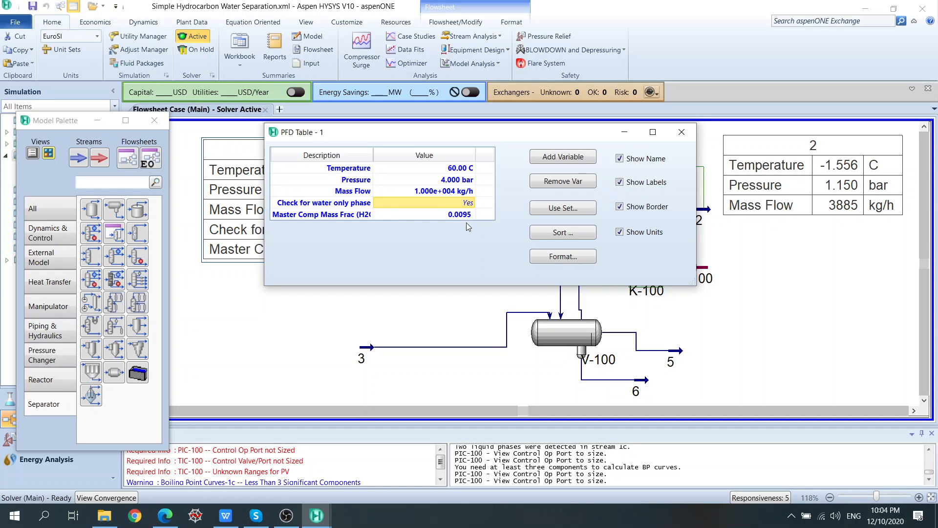
click(291, 202)
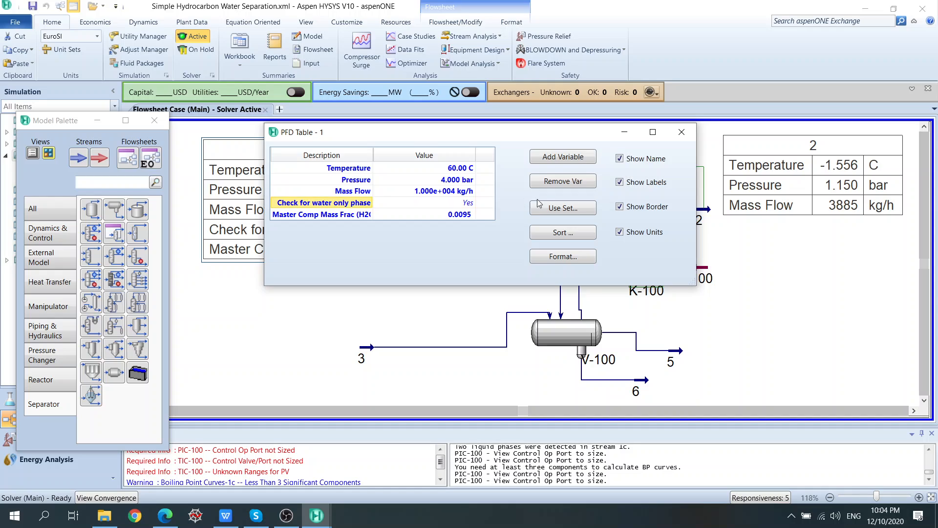
click(563, 181)
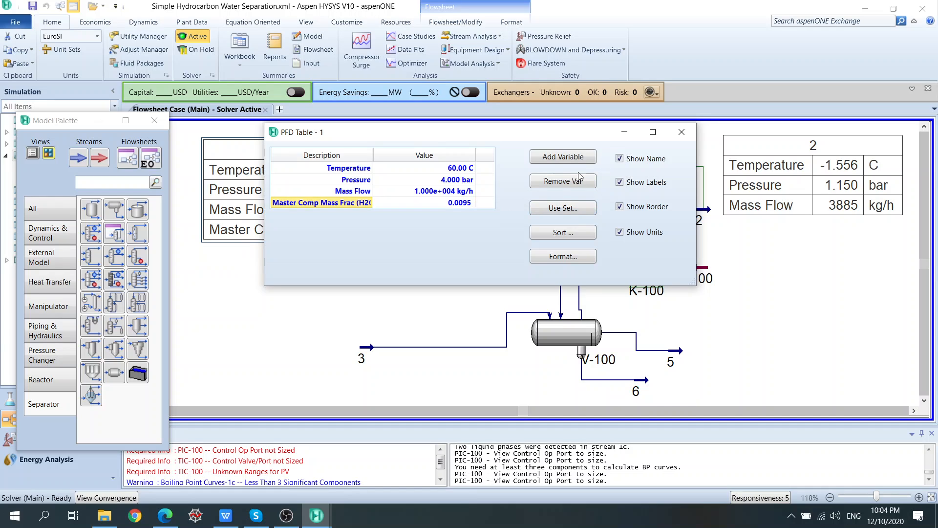
Close the table properties and move the widened stream 1 table away from controller TIC-100
click(682, 132)
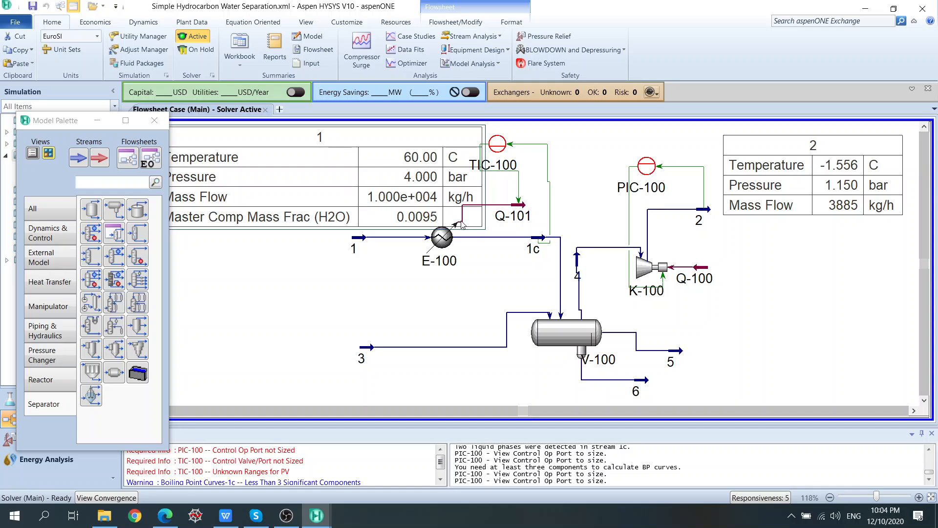
drag(425, 206, 387, 208)
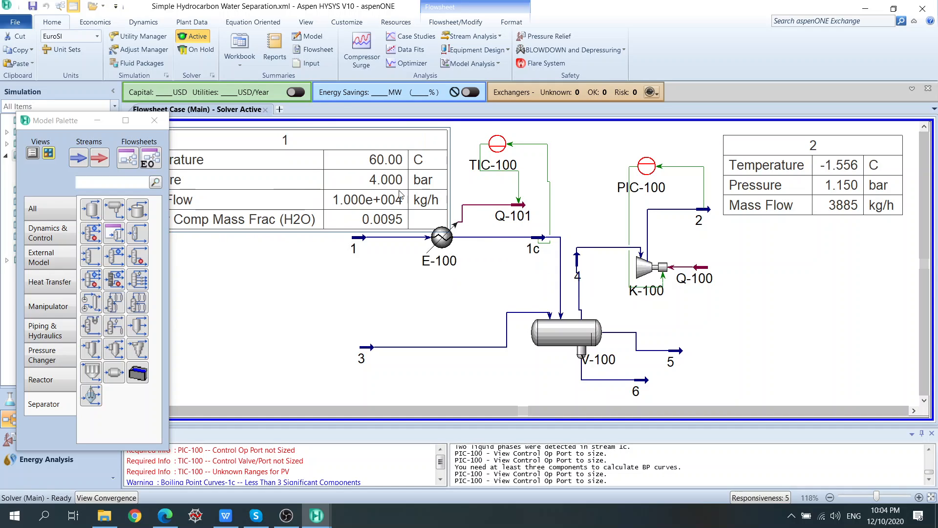
drag(437, 304, 421, 292)
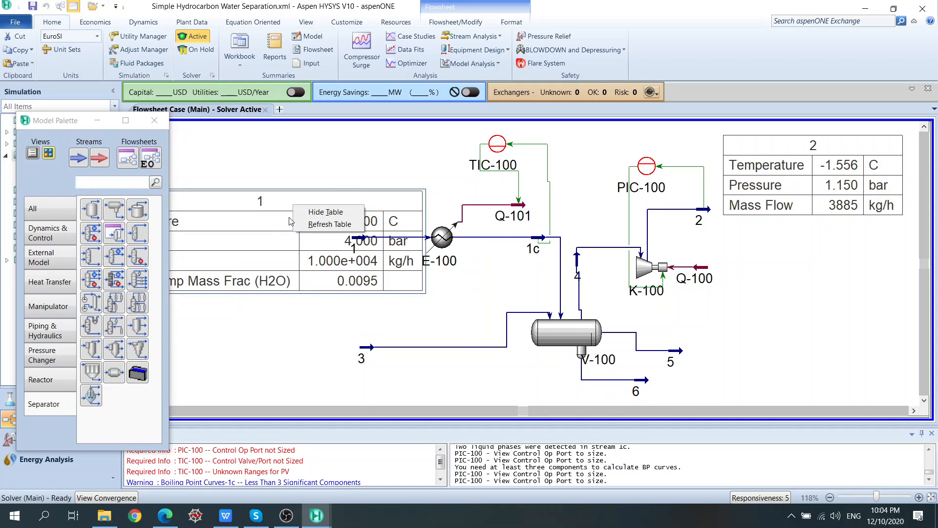
Check the number format settings of stream 1's table without changing them
double_click(291, 218)
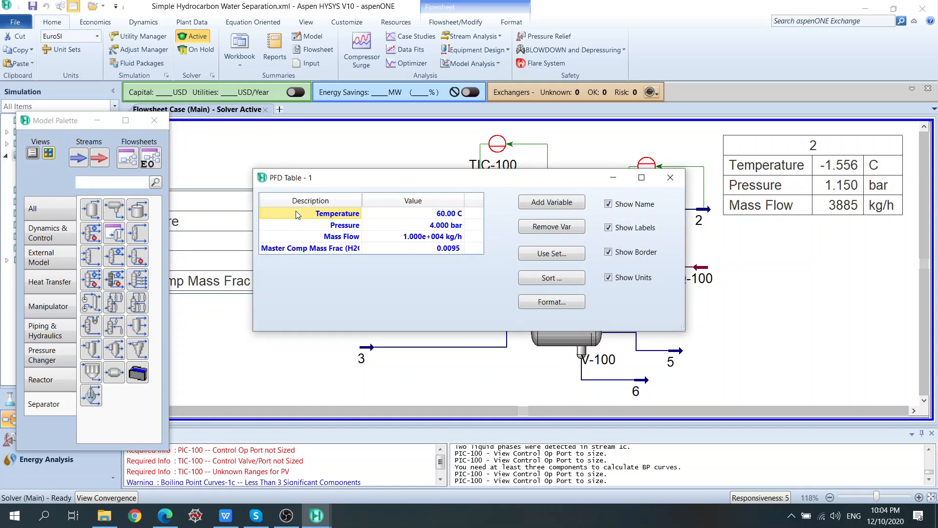
click(562, 300)
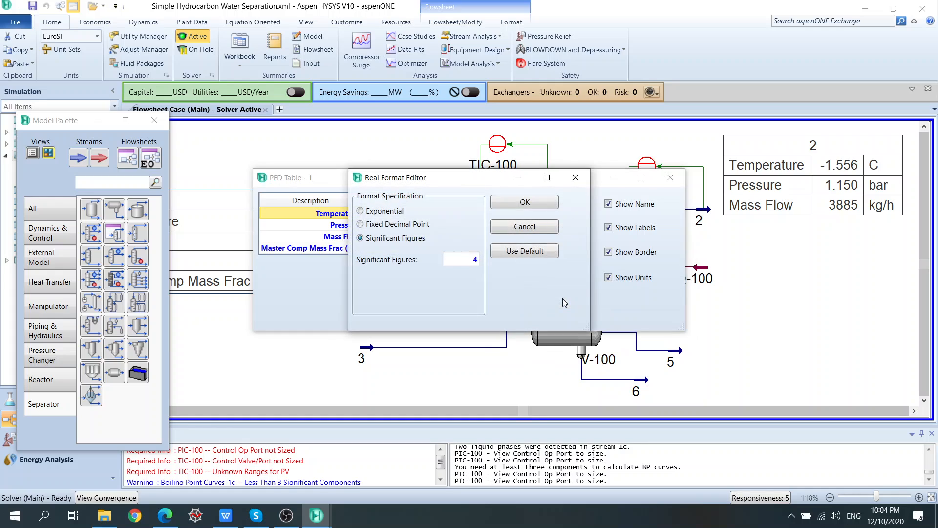
click(547, 228)
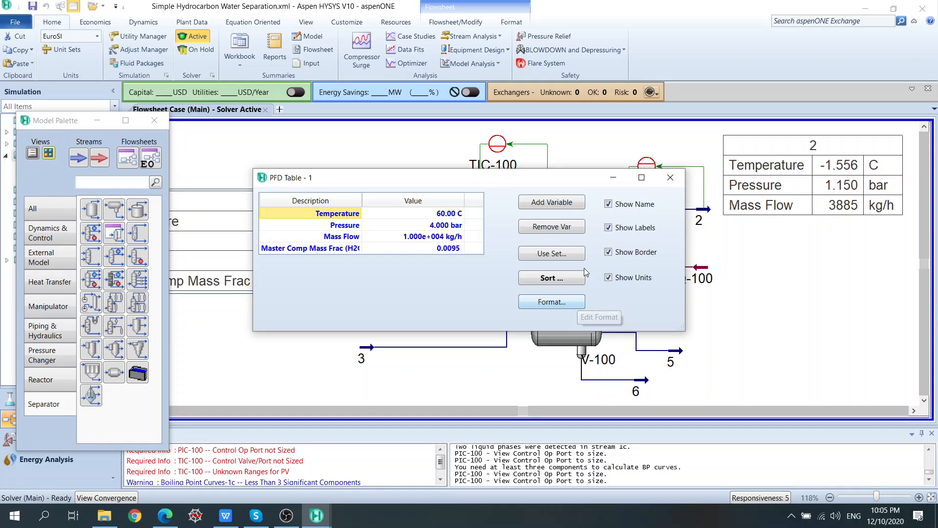
click(669, 178)
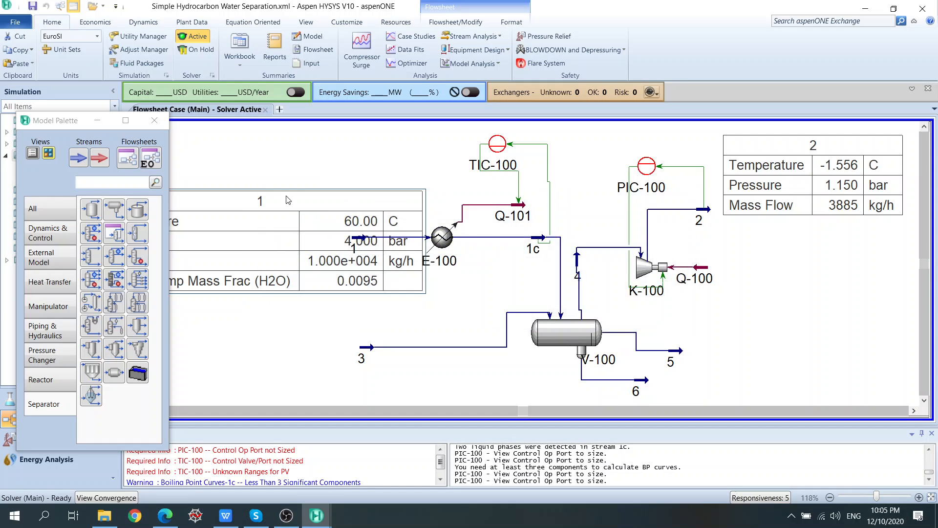
Move stream 1's table above the feed line and shift the model palette aside to uncover more of it
drag(307, 138, 307, 134)
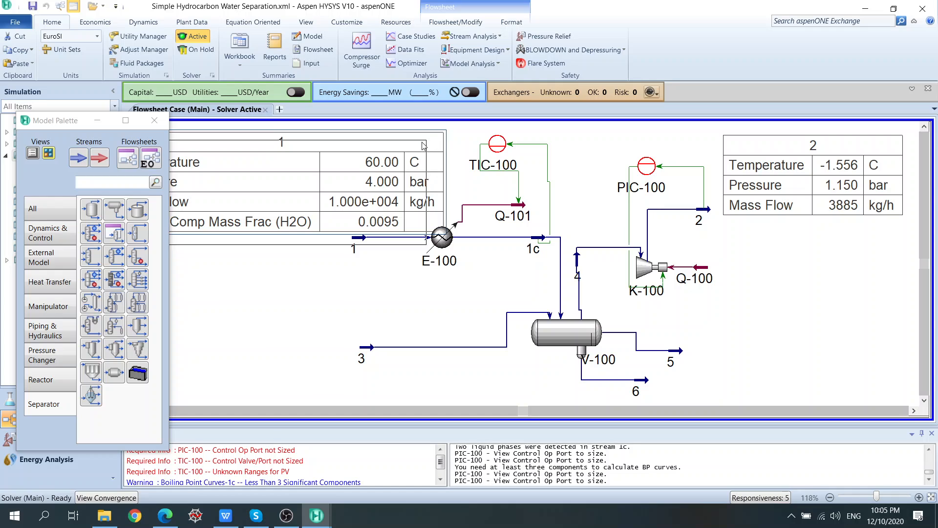
mouse_move(391, 152)
mouse_down()
mouse_move(367, 164)
mouse_move(389, 148)
mouse_up()
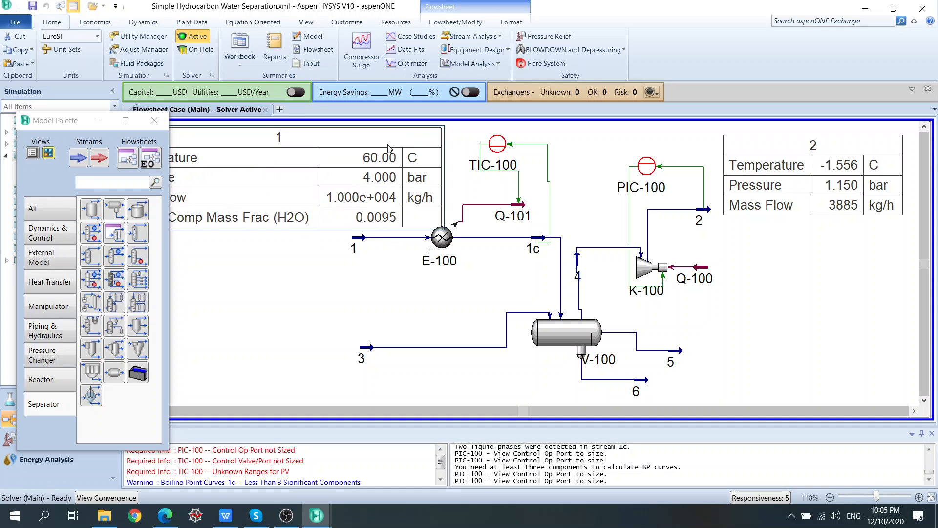
drag(74, 120, 57, 134)
click(346, 292)
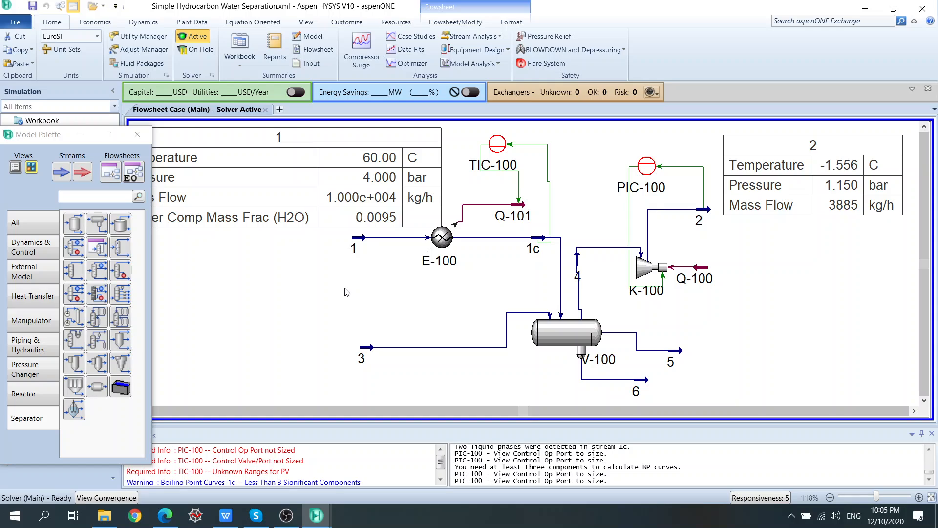
Move stream 1's table slightly up and away from controller TIC-100, leaving its variables as they are
scroll(346, 292, down, 1)
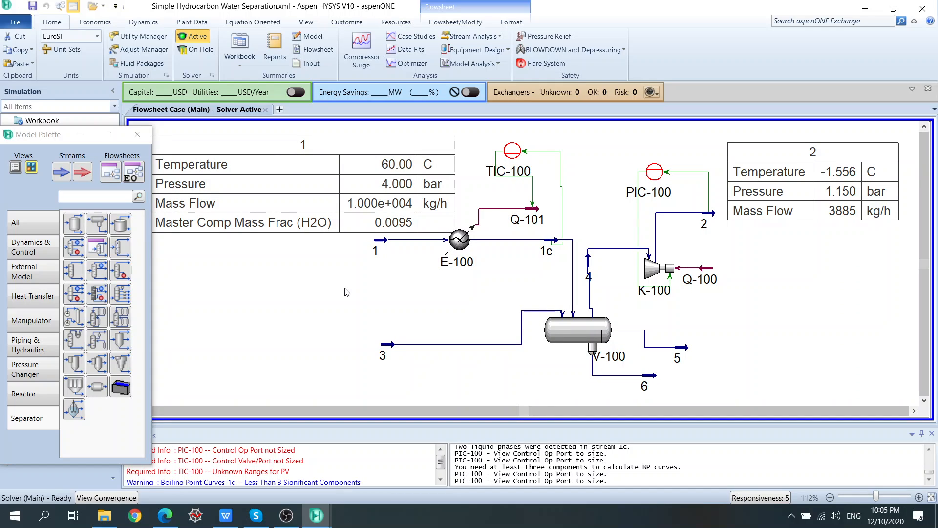
double_click(293, 165)
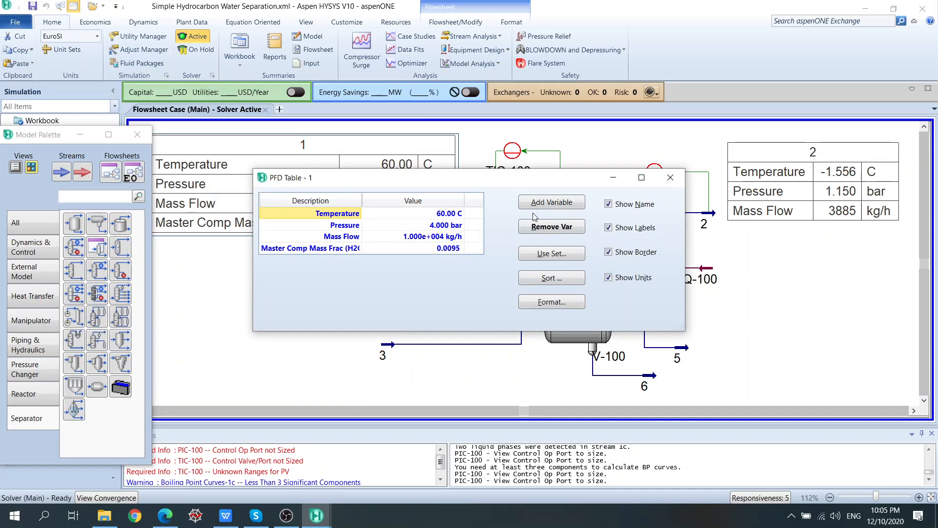
click(671, 177)
drag(406, 151, 392, 142)
click(472, 281)
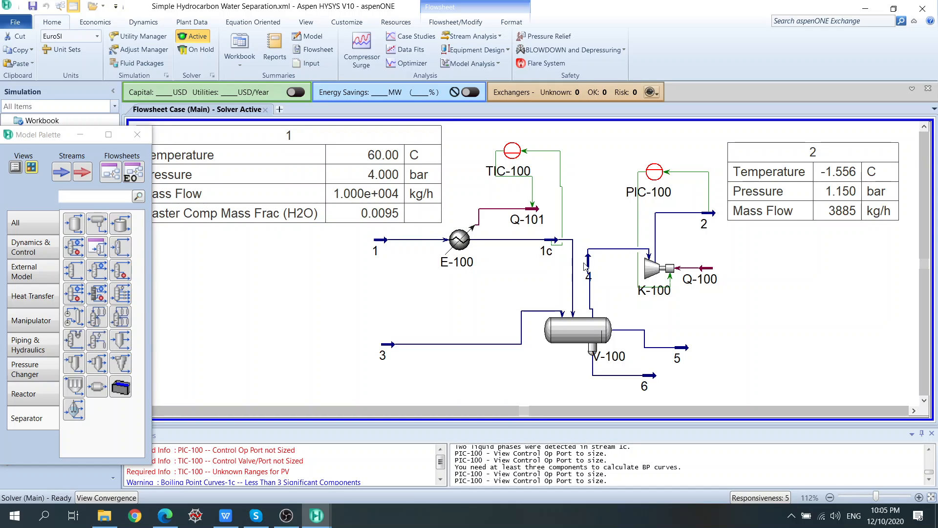
Open the control valve settings for Q-101 from controller TIC-100
click(514, 155)
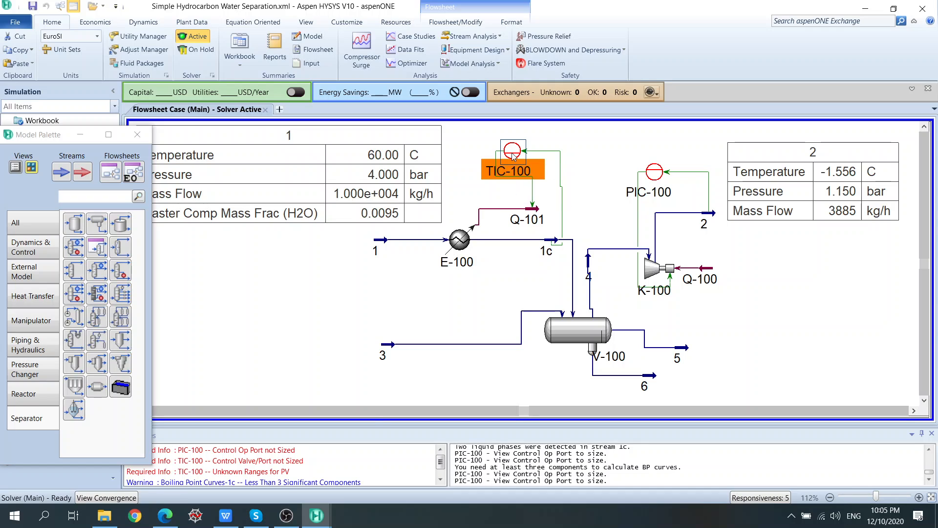
double_click(513, 155)
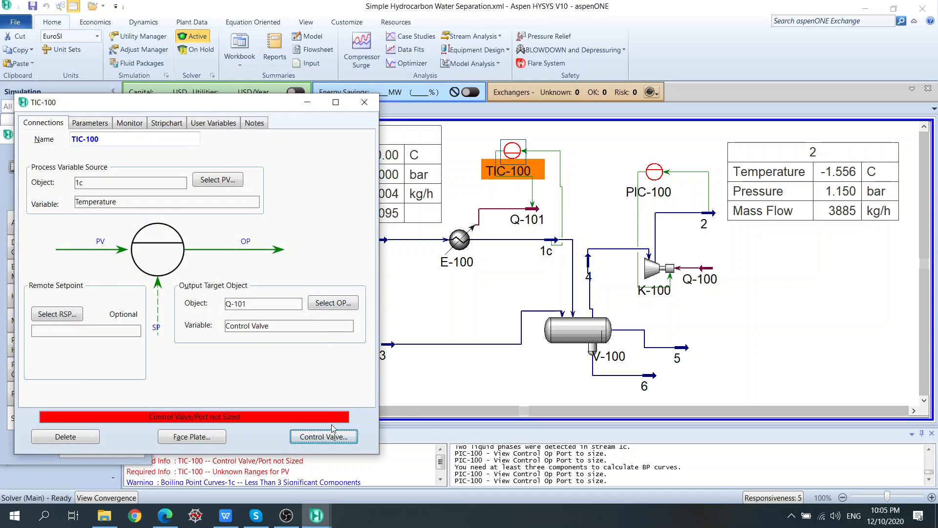
click(321, 437)
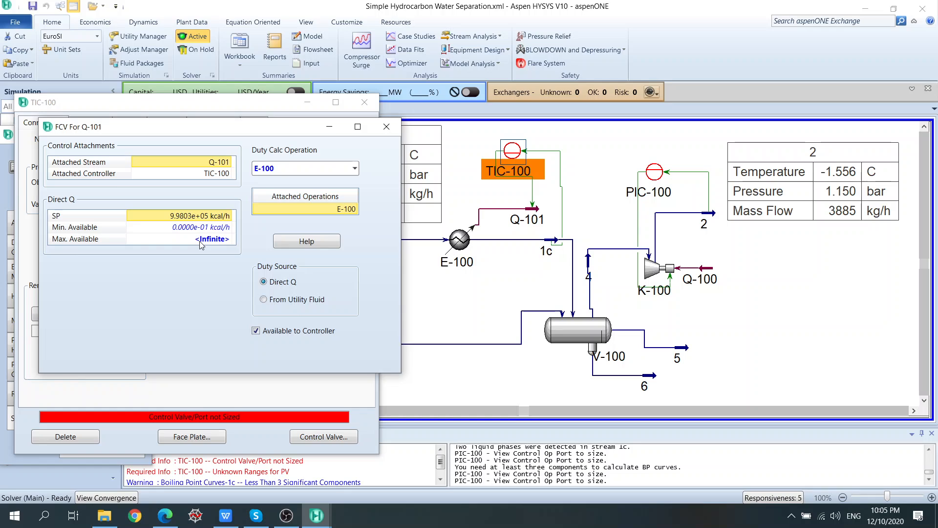
Check the duty of cooler E-100 in its worksheet, then close the cooler's properties
double_click(460, 240)
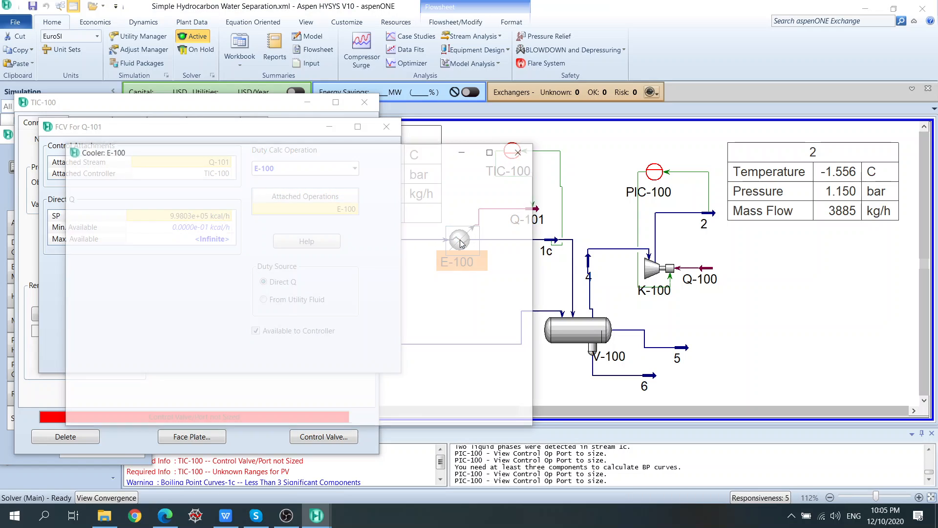
click(521, 151)
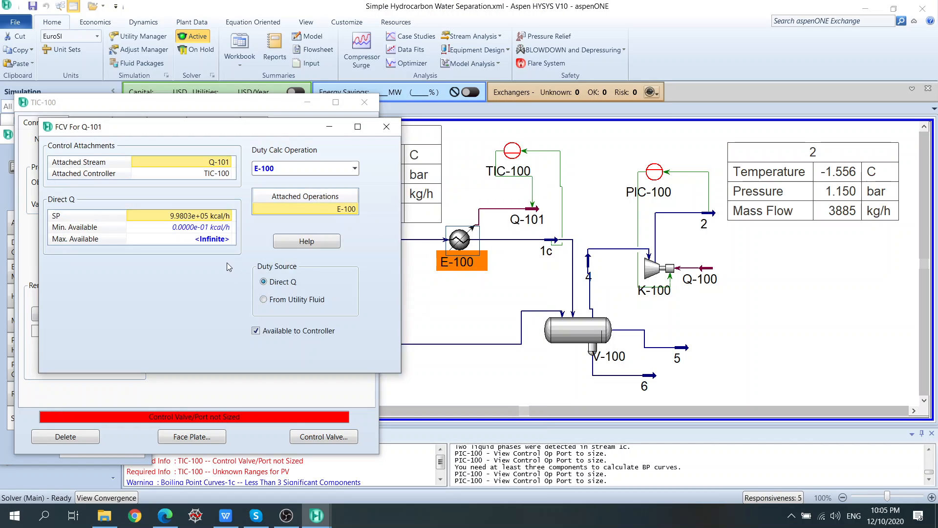
click(452, 255)
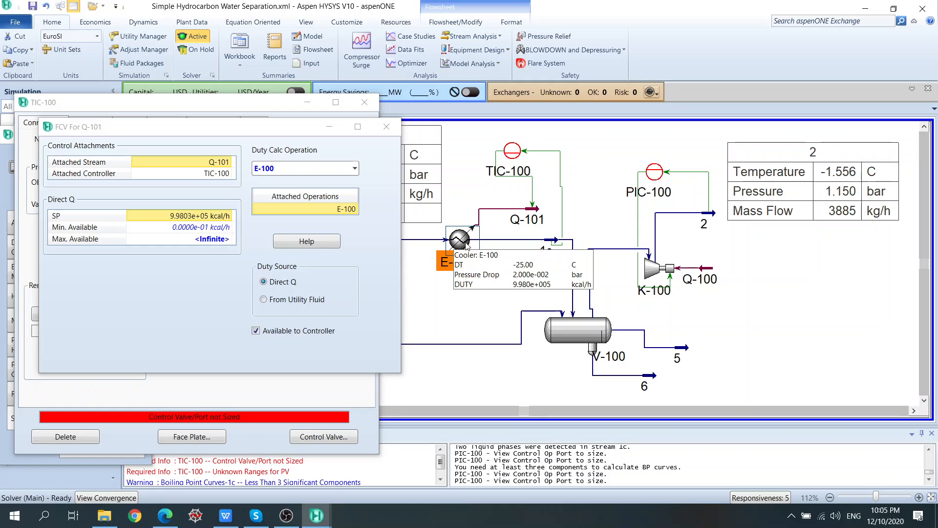
double_click(464, 247)
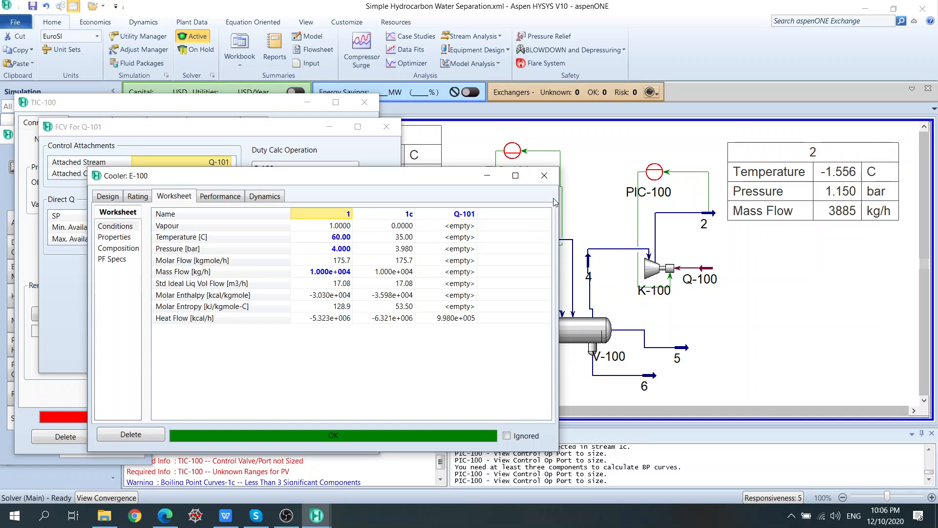
click(544, 176)
Set the maximum available duty of Q-101 to 0.2 kcal/h
click(209, 240)
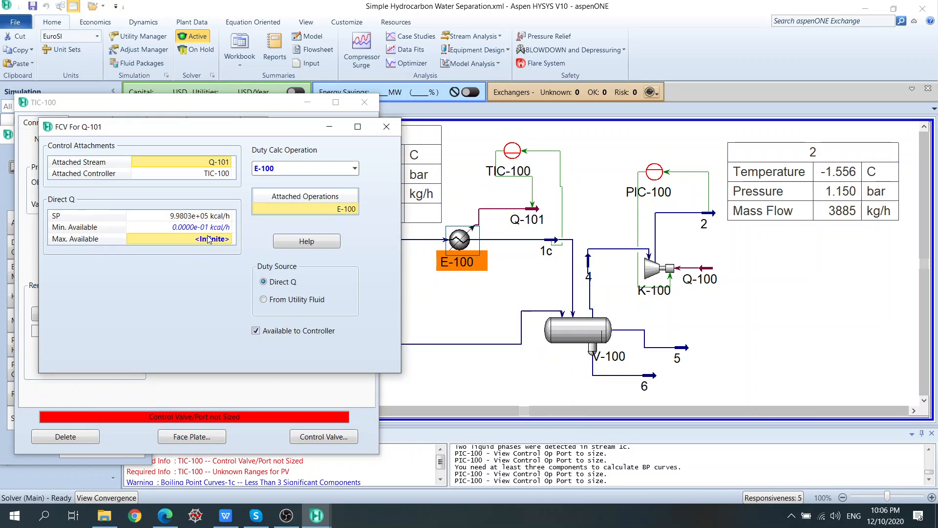
click(218, 229)
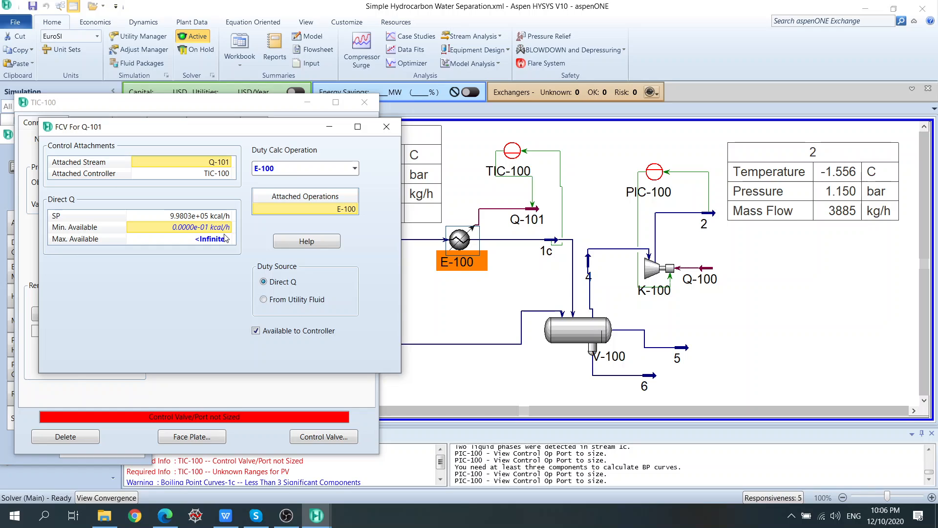
click(226, 238)
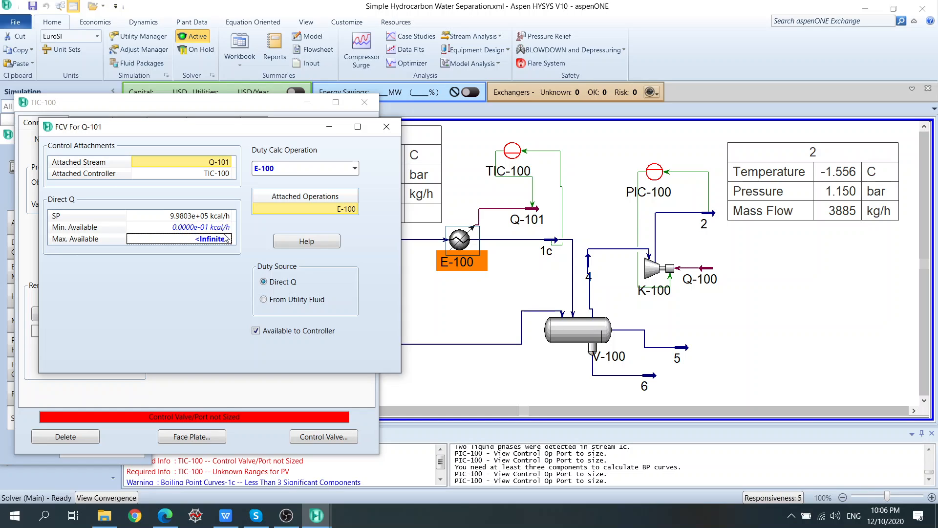
text(0)
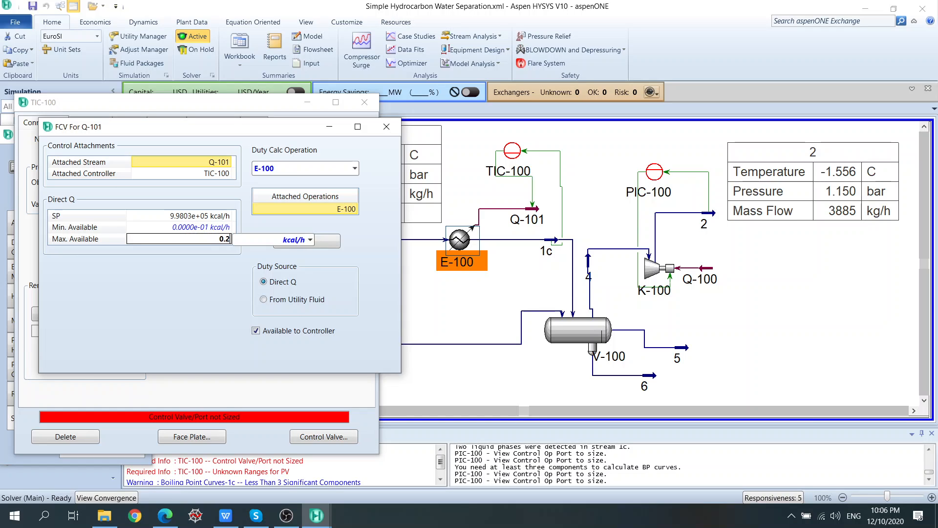
text(.2)
key(space)
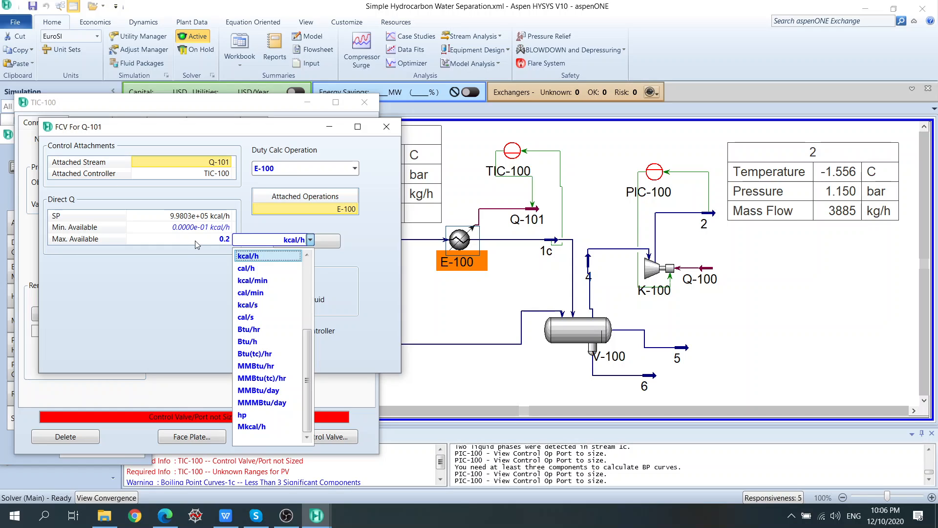
key(Return)
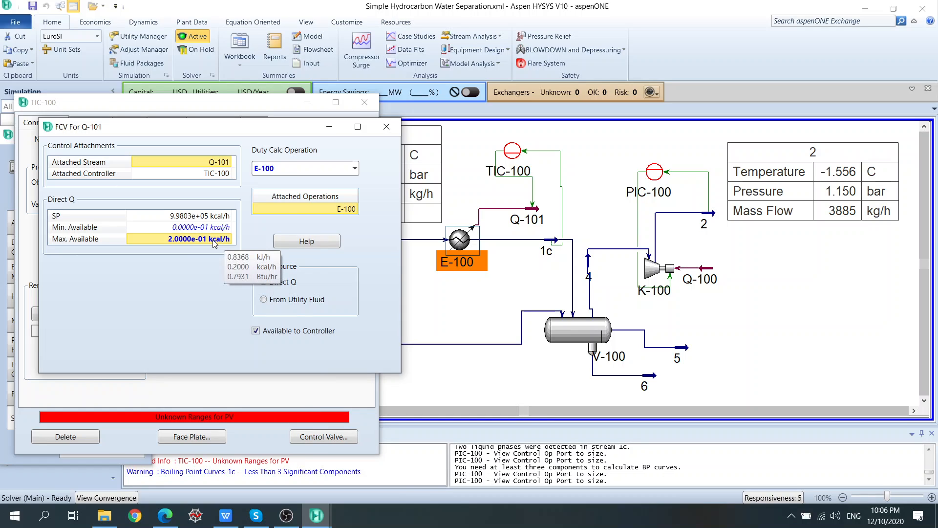
key(Up)
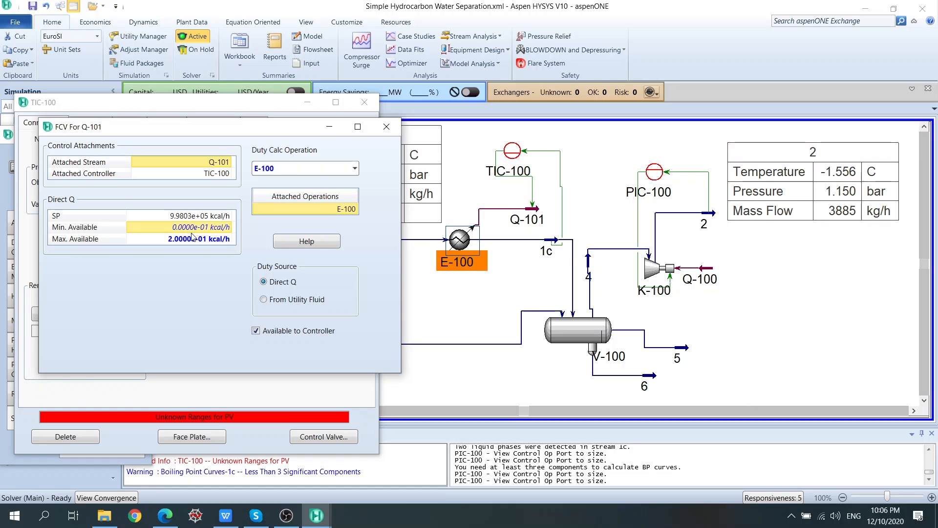
Set the maximum available duty of Q-101 to 2e6 kcal/h and close the control valve settings
click(195, 240)
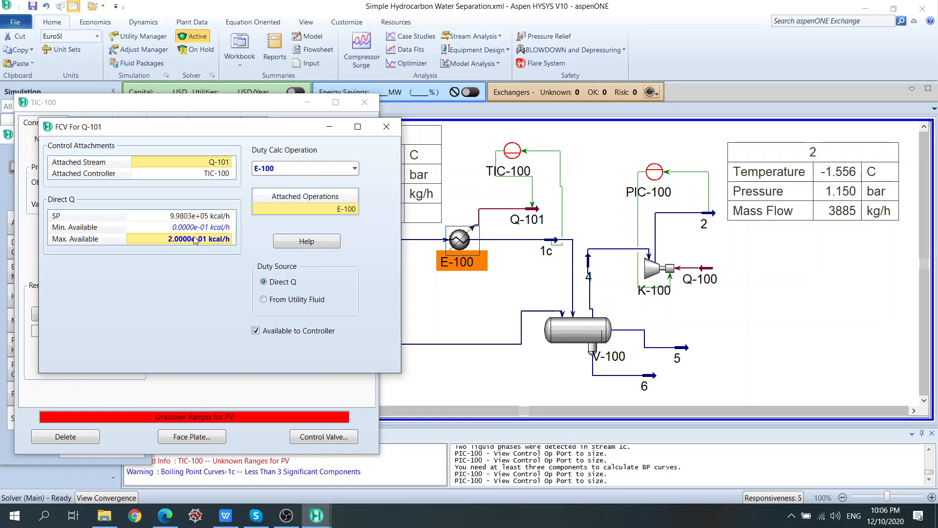
text(2e6)
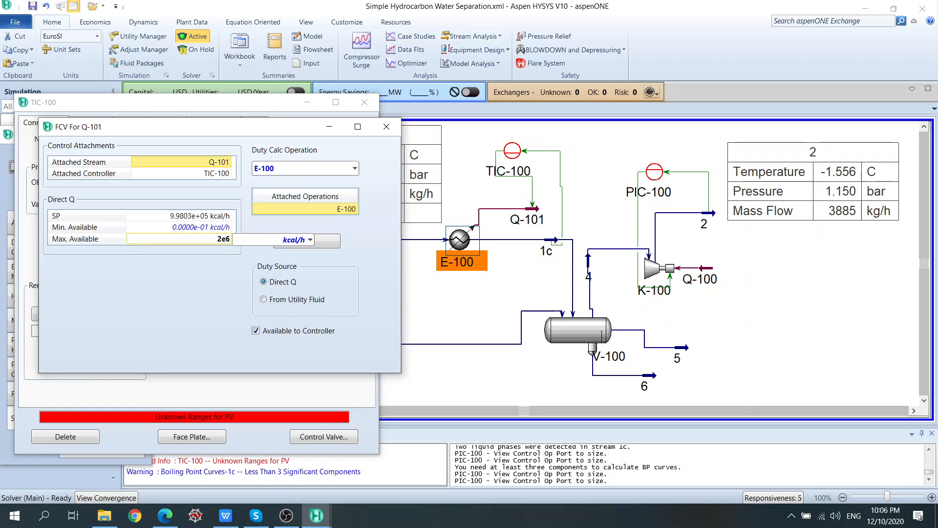
key(Return)
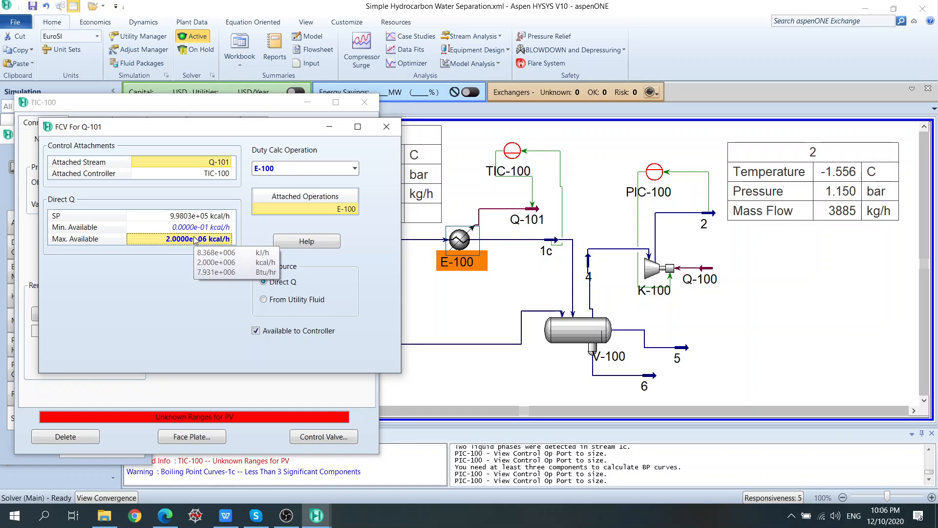
click(390, 130)
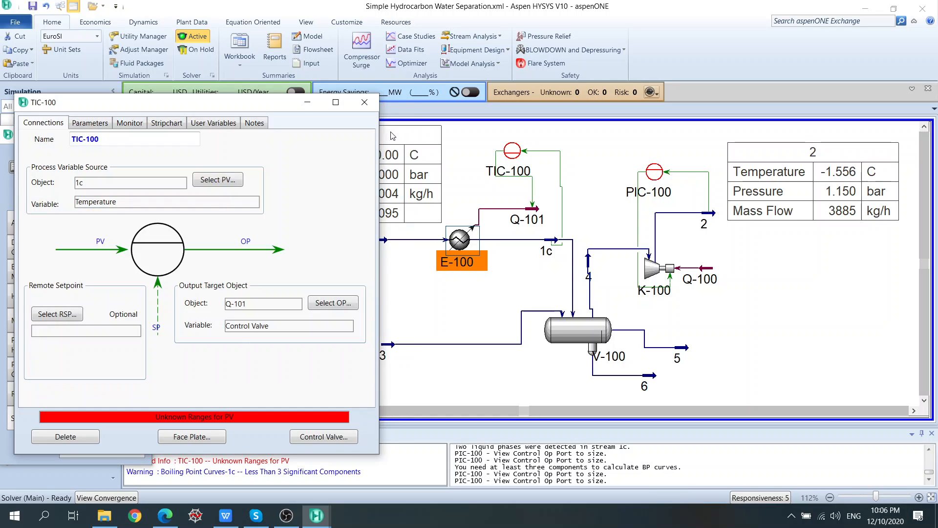
Give TIC-100 a PV range of 0 to 60 C and switch its mode to Auto
click(91, 125)
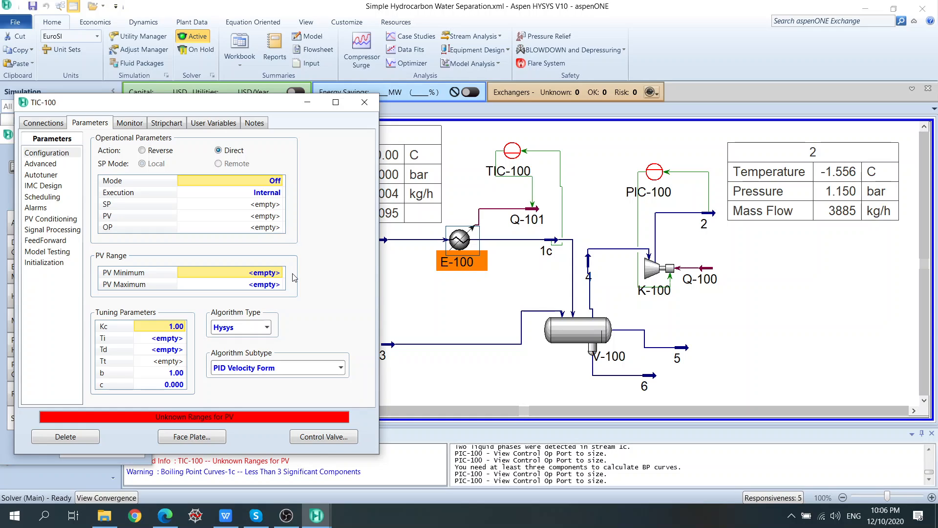
text(0)
key(Return)
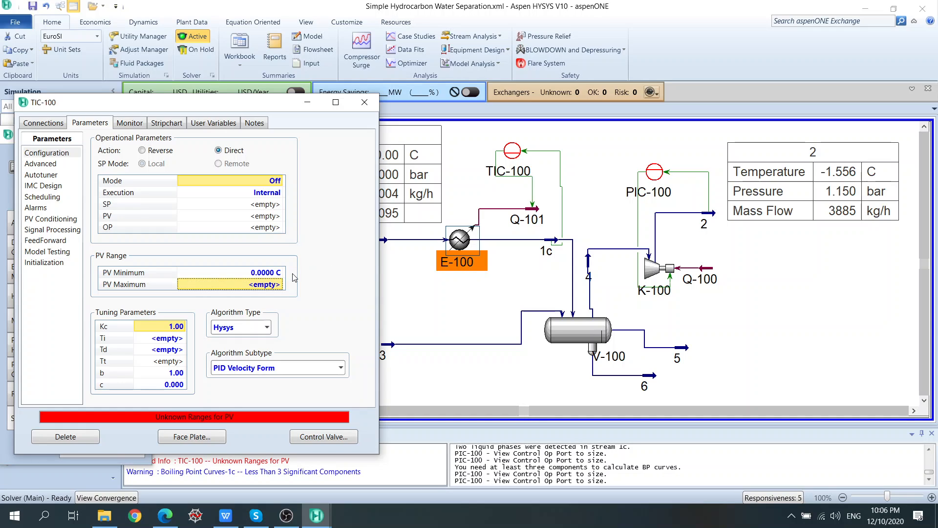
text(60 C)
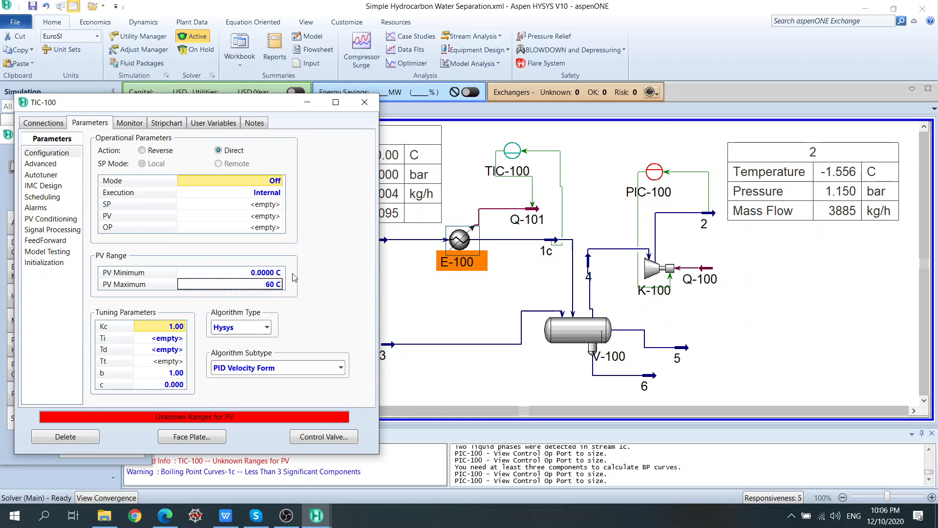
key(Return)
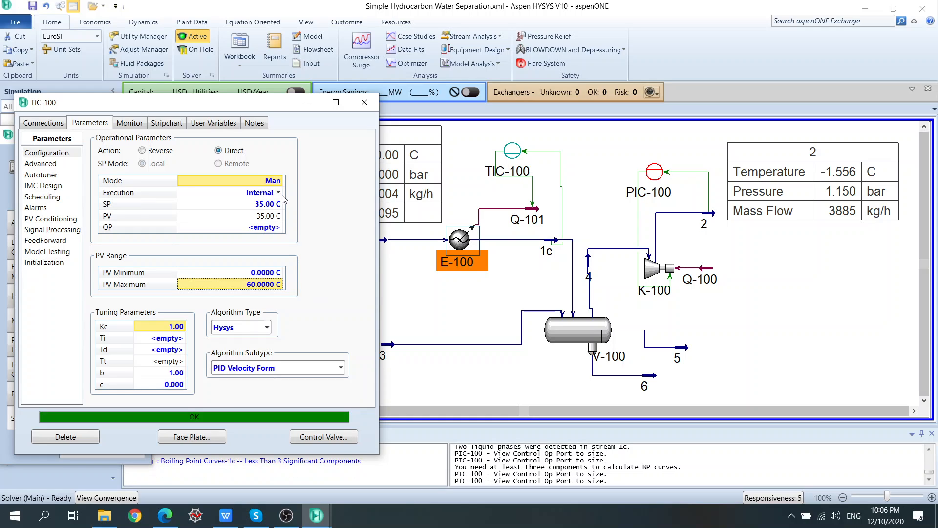
click(269, 180)
click(280, 181)
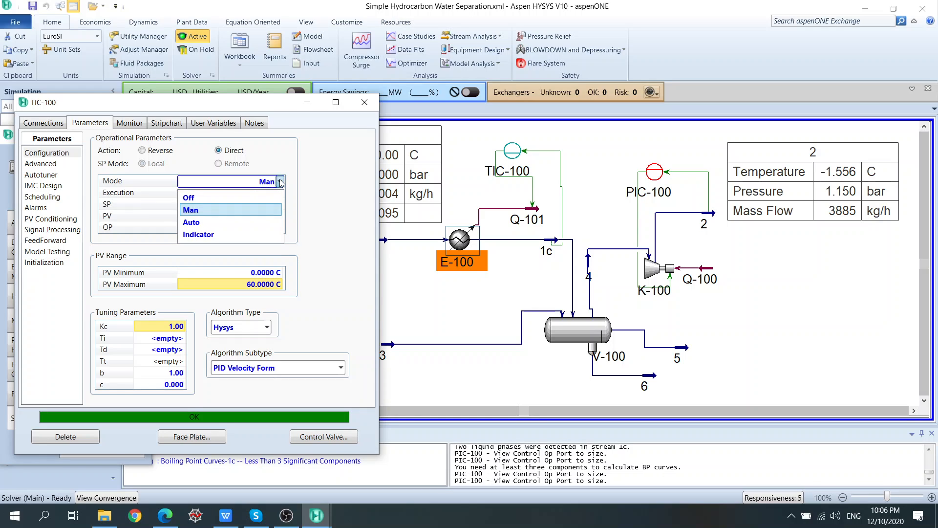
click(240, 222)
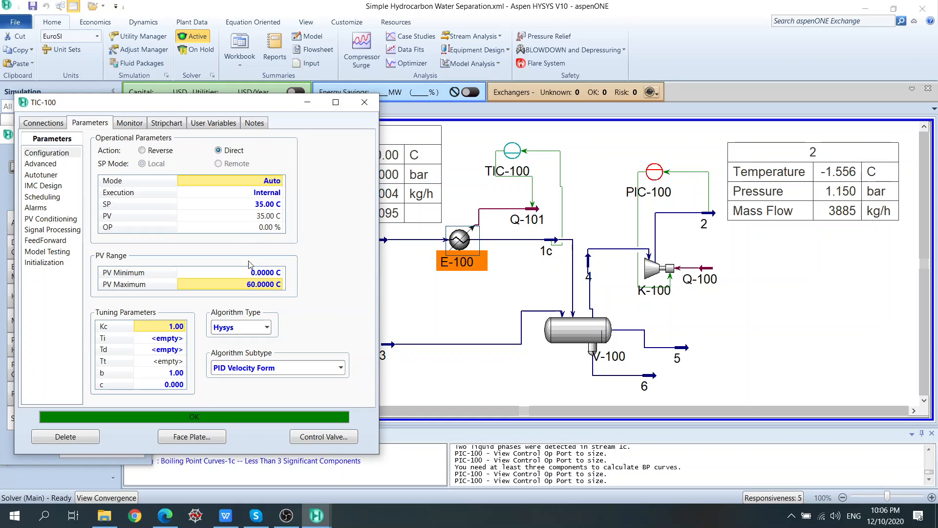
Tune TIC-100 with Ti set to 5 and Kc set to 0.5
click(180, 340)
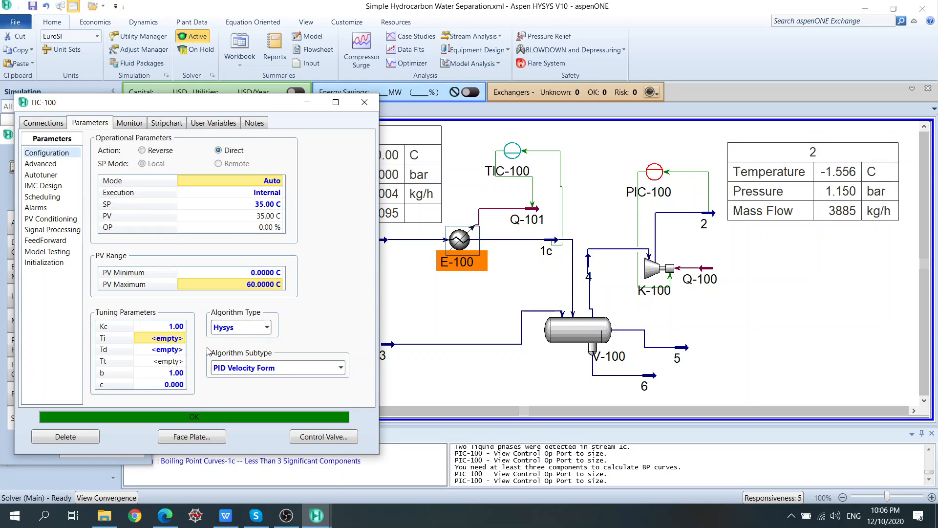
text(5)
key(Return)
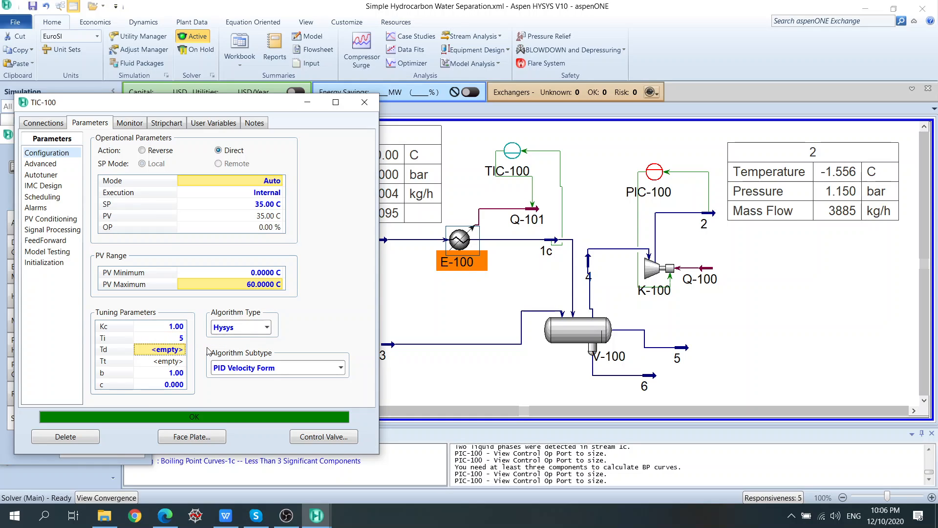
click(171, 326)
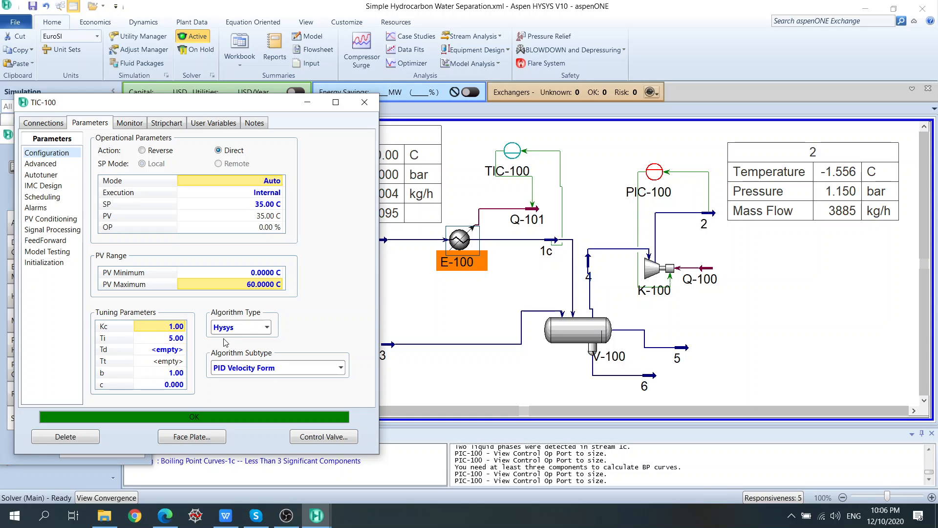
text(0.5)
key(Return)
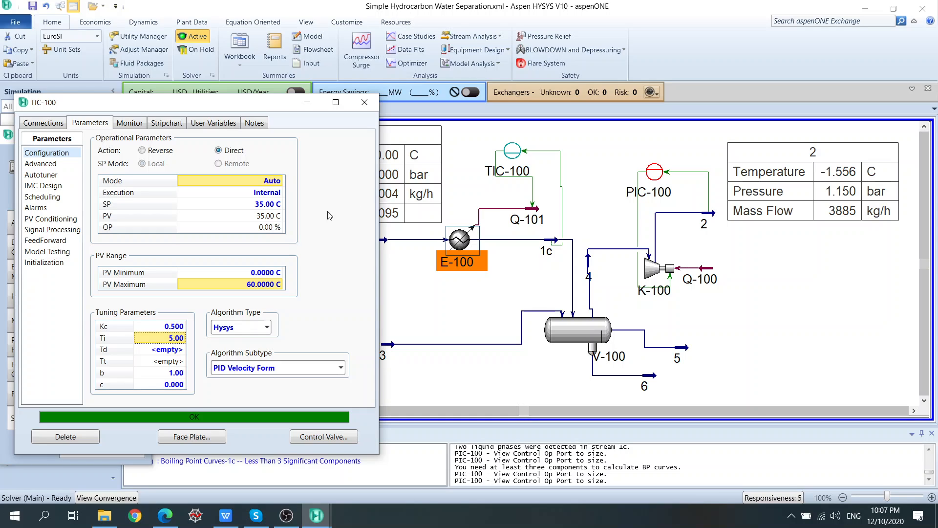
Review TIC-100's connections, control valve duty limits and configuration parameters, then close the controller
click(55, 125)
click(91, 123)
click(43, 123)
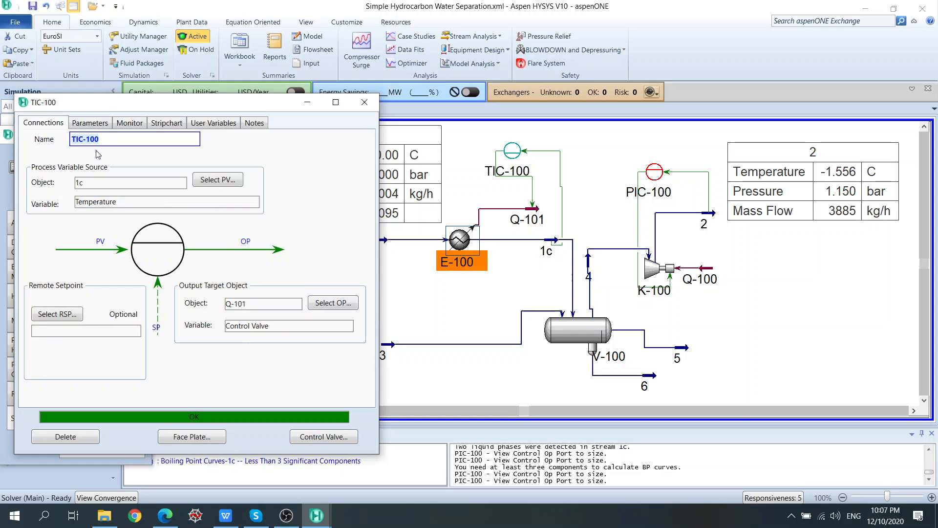
click(336, 442)
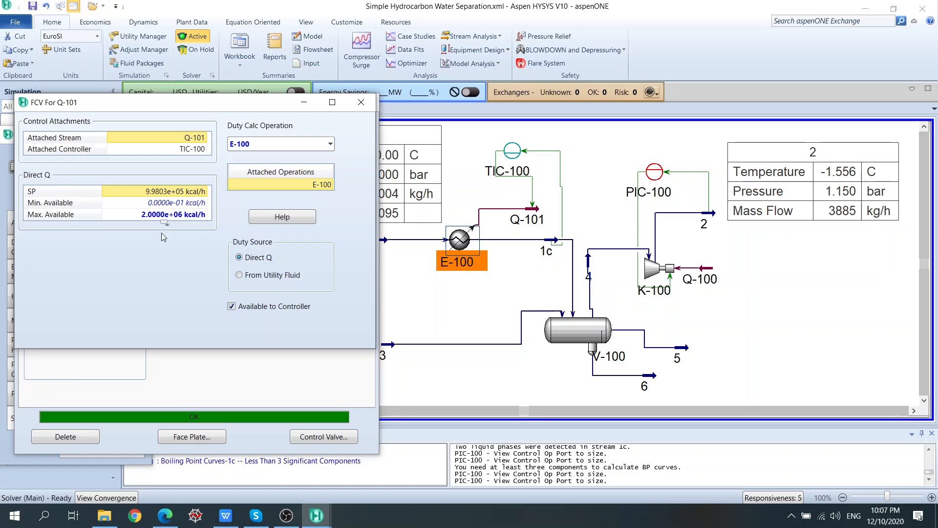
mouse_move(168, 221)
click(361, 102)
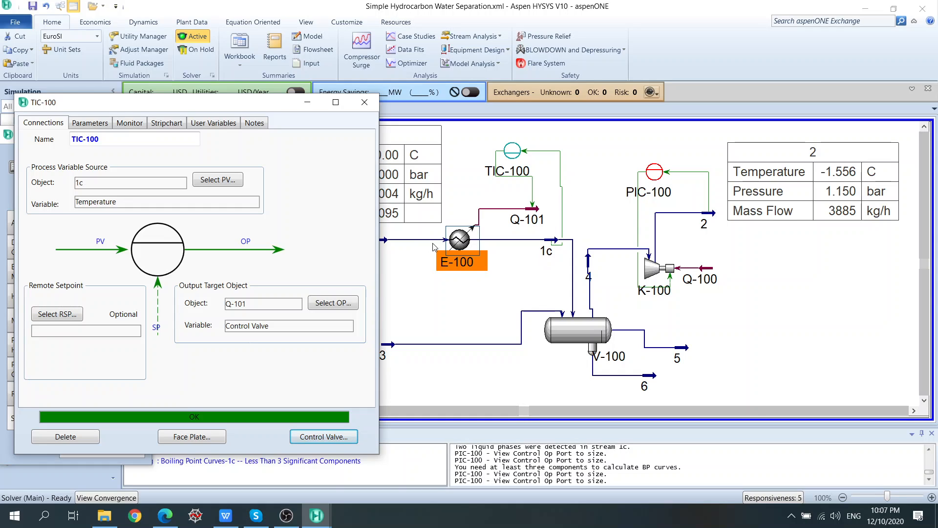
click(91, 123)
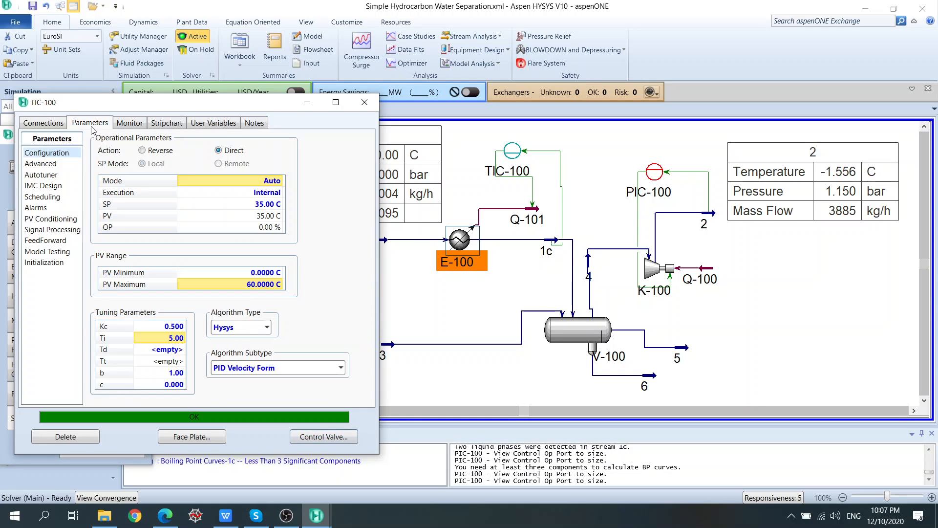
click(364, 104)
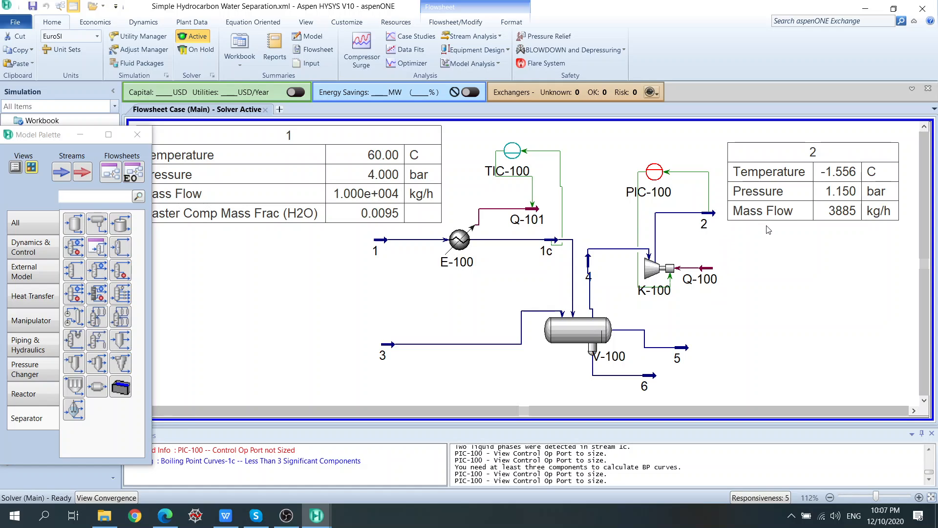
Move stream 2's table slightly farther away from controller PIC-100
drag(792, 205, 816, 199)
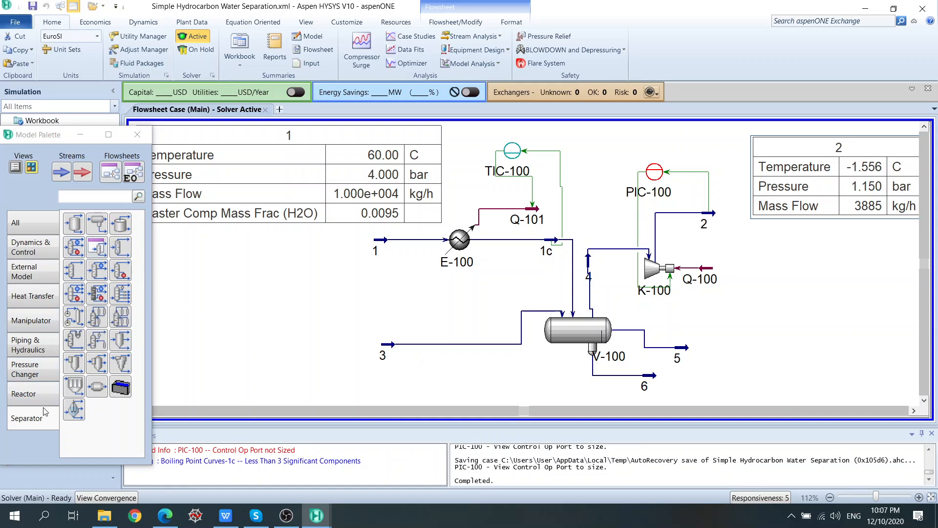
Add a valve by the stream 3 line and break the connection between stream 3 and separator V-100
click(44, 373)
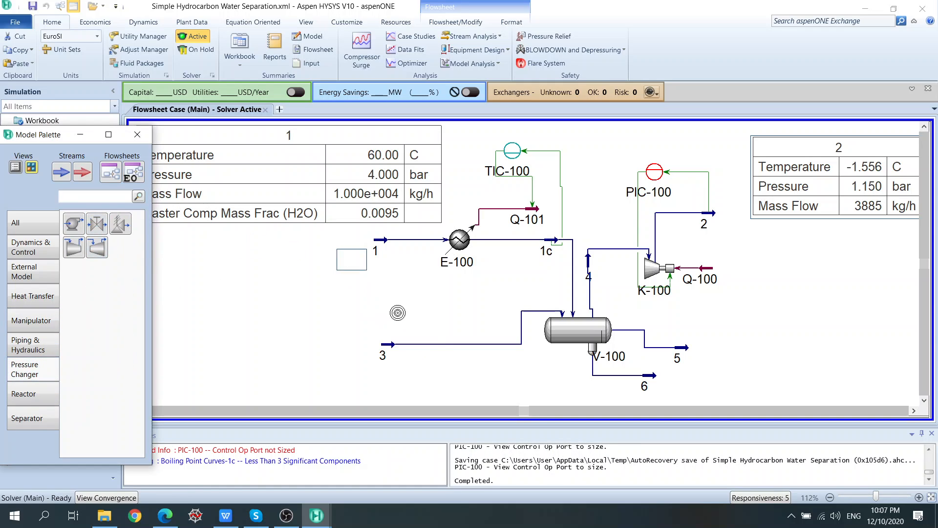
click(434, 317)
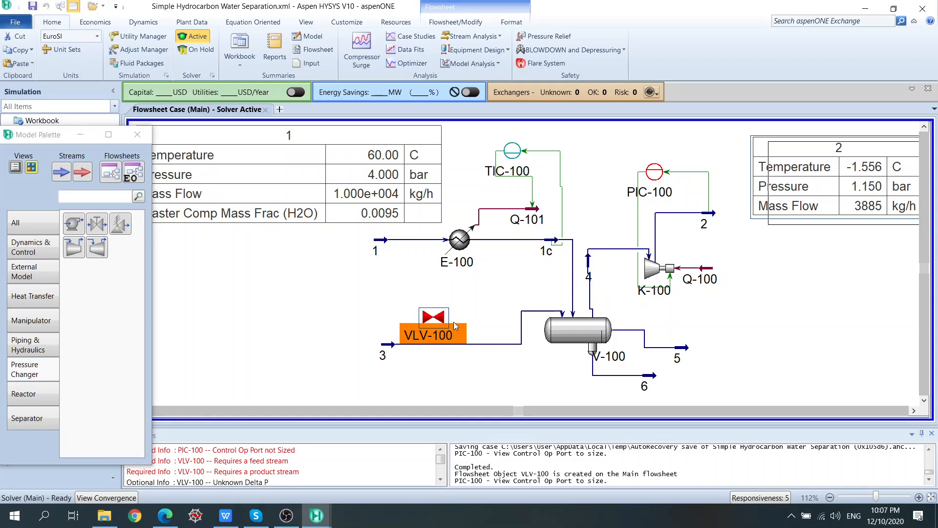
click(460, 23)
click(171, 50)
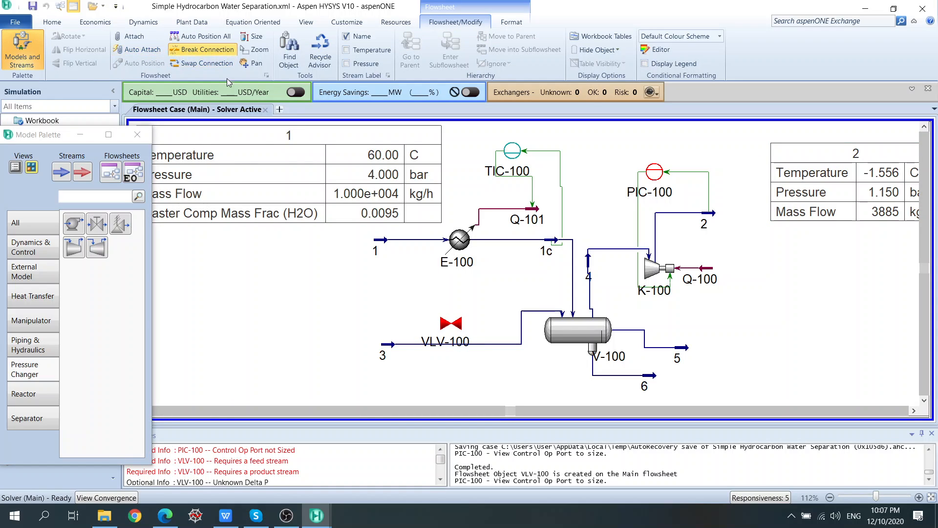
click(502, 345)
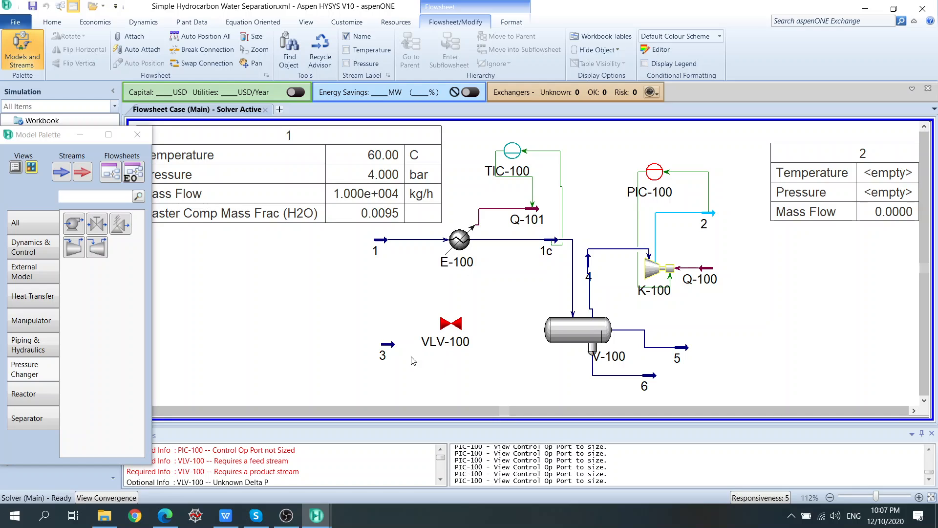
Attach stream 3 to the valve's inlet, connect its outlet to V-100 through a new stream, and align the valve with stream 3
key(ctrl)
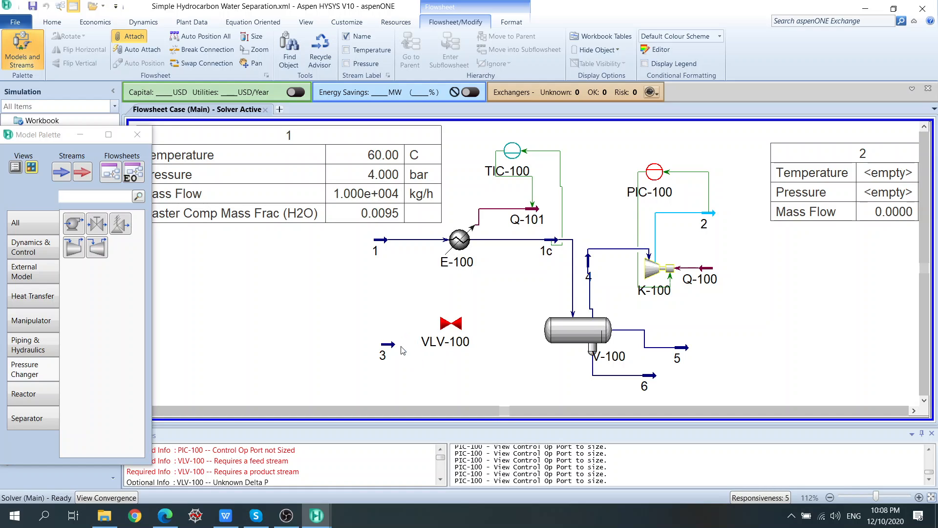
drag(445, 326, 394, 345)
drag(463, 326, 565, 319)
drag(457, 334, 458, 353)
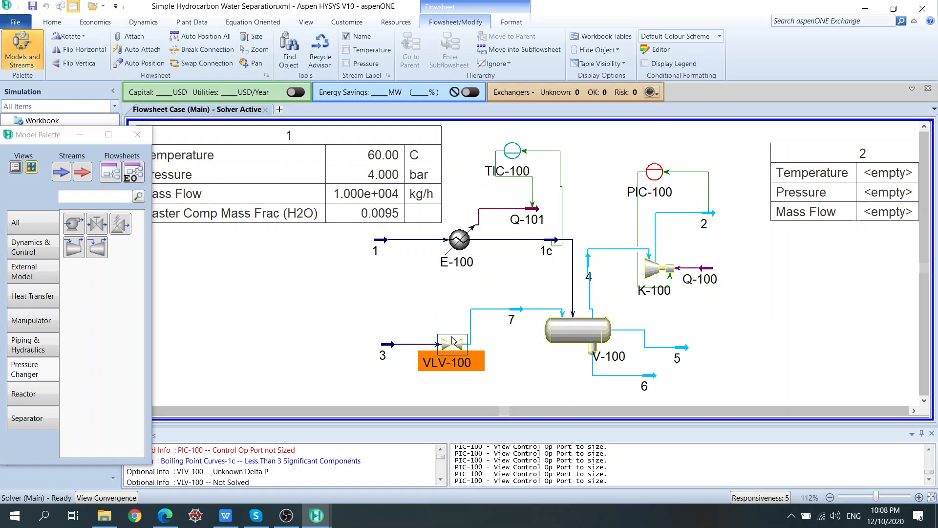
In the worksheet of valve VLV-100, set the pressure of stream 3 to 5 bar and of outlet stream 7 to 4.5 bar
double_click(453, 342)
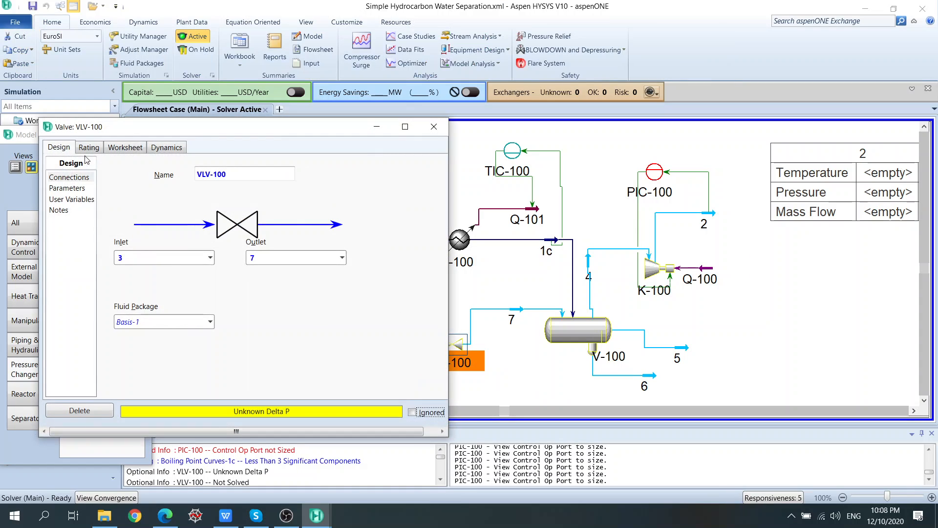
click(123, 148)
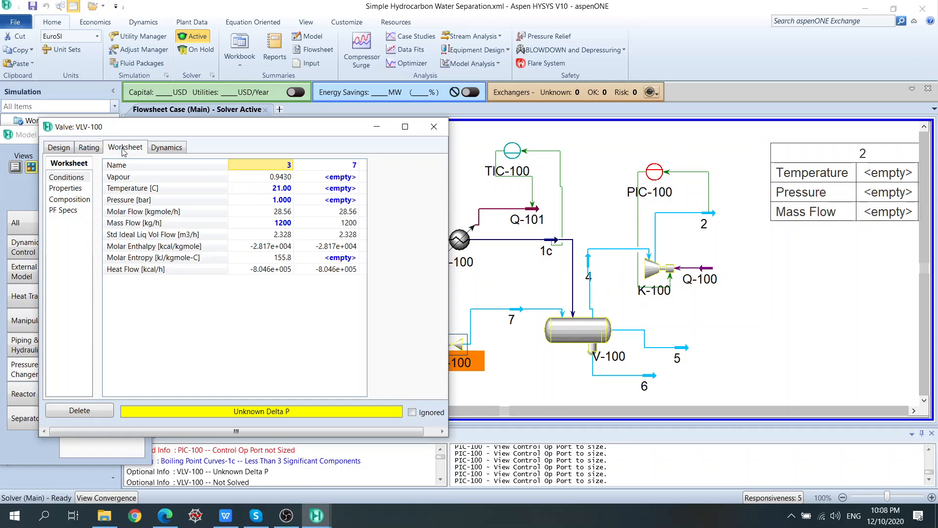
click(275, 201)
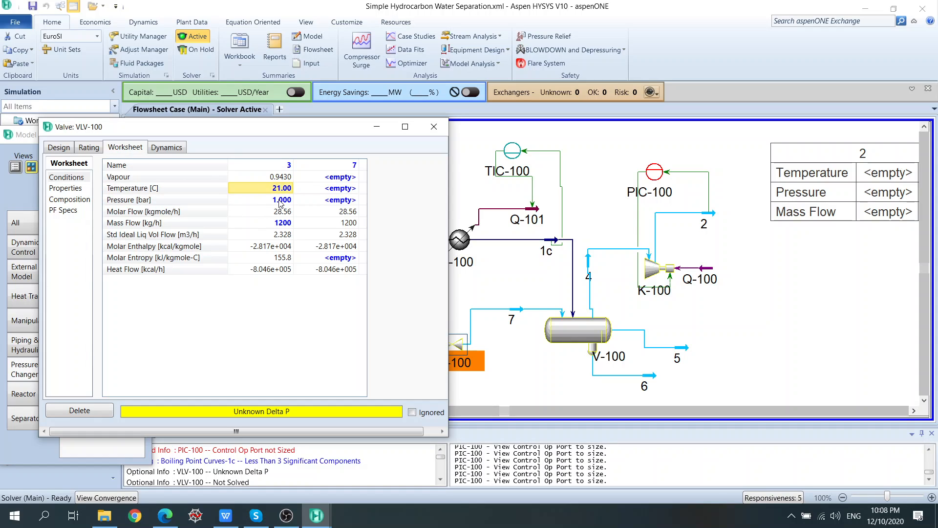
text(5)
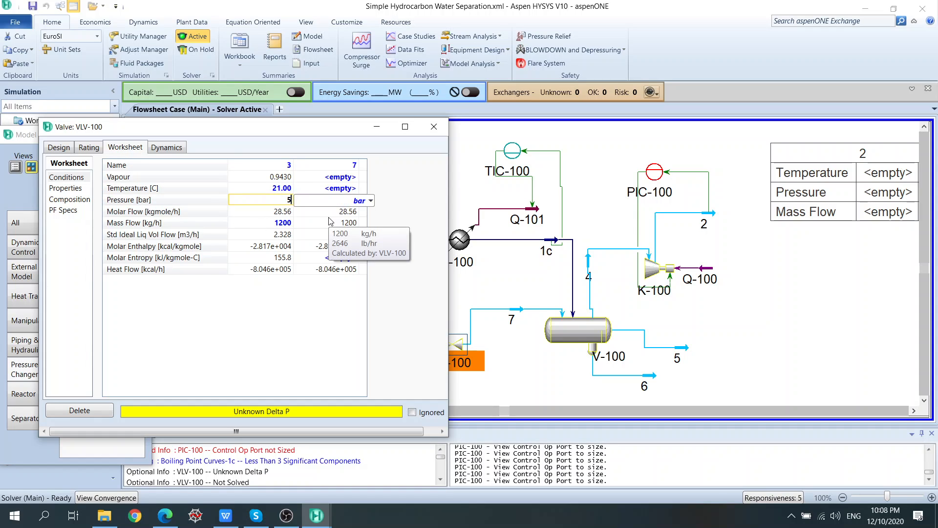
key(Return)
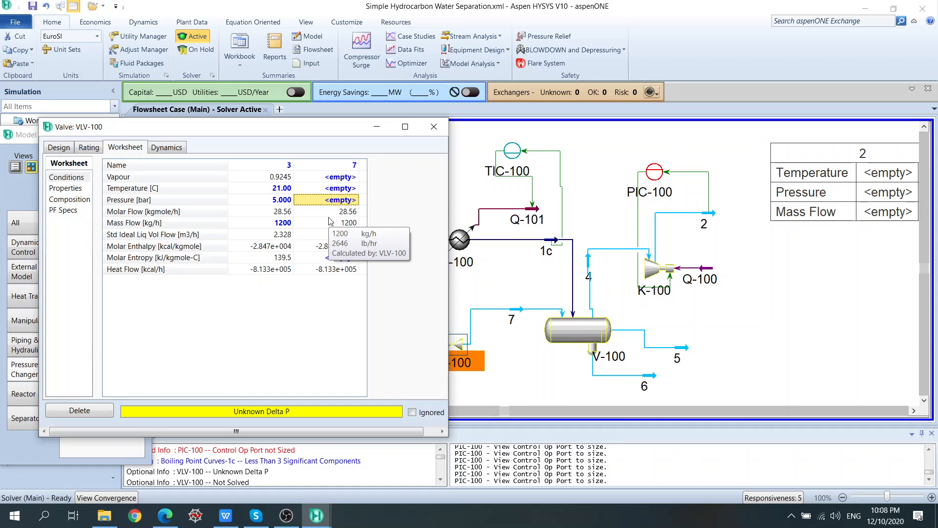
text(4.5)
key(Return)
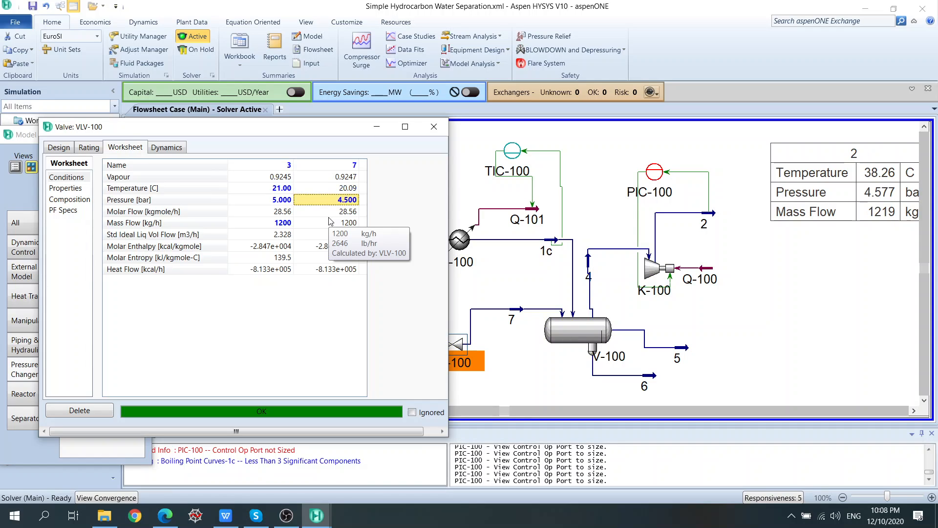
click(433, 128)
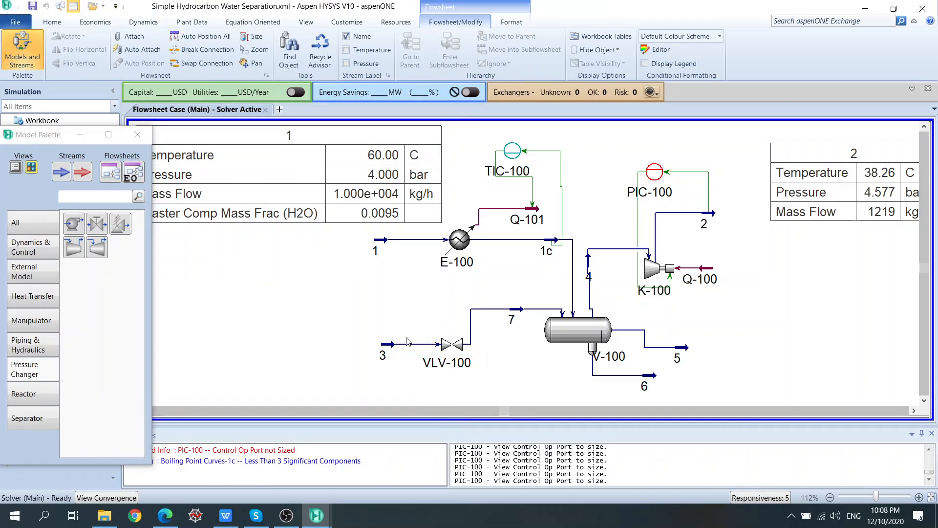
Move stream 3 and valve VLV-100 farther away from separator V-100 on the flowsheet
click(362, 340)
drag(362, 340, 327, 341)
click(452, 344)
drag(452, 344, 411, 333)
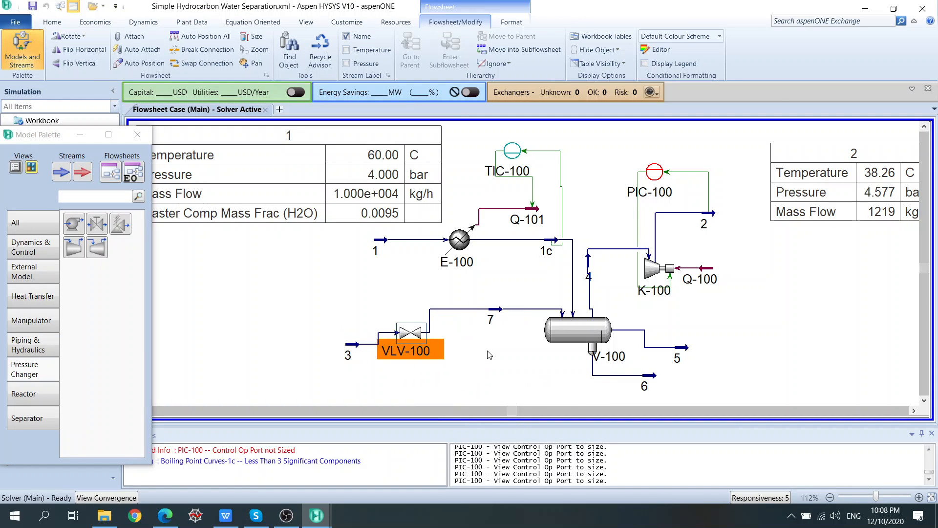
click(490, 352)
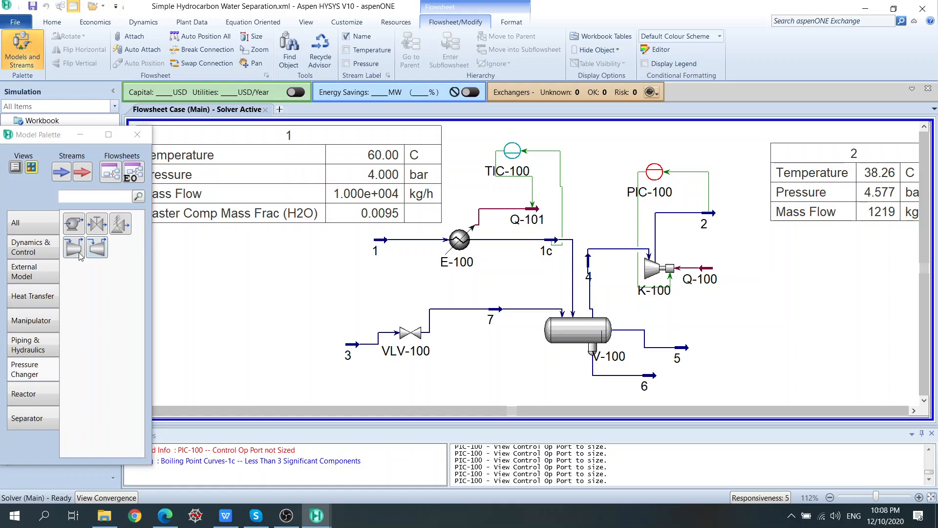
Add two more valves to the flowsheet, one beside stream 6 and one beside stream 5
drag(93, 228, 683, 382)
drag(98, 224, 723, 337)
click(825, 350)
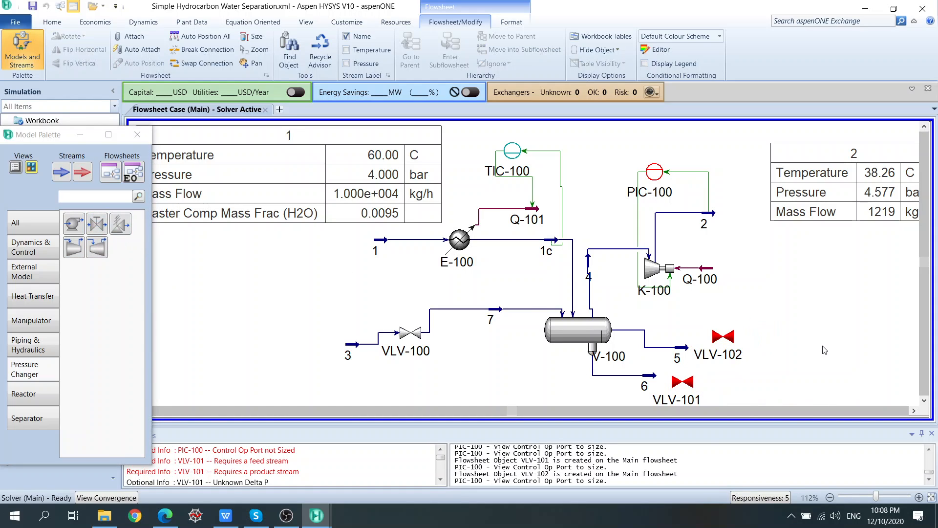
Shift stream 5 upward so it lies straight in line with its outlet on separator V-100
click(685, 348)
click(790, 313)
click(688, 348)
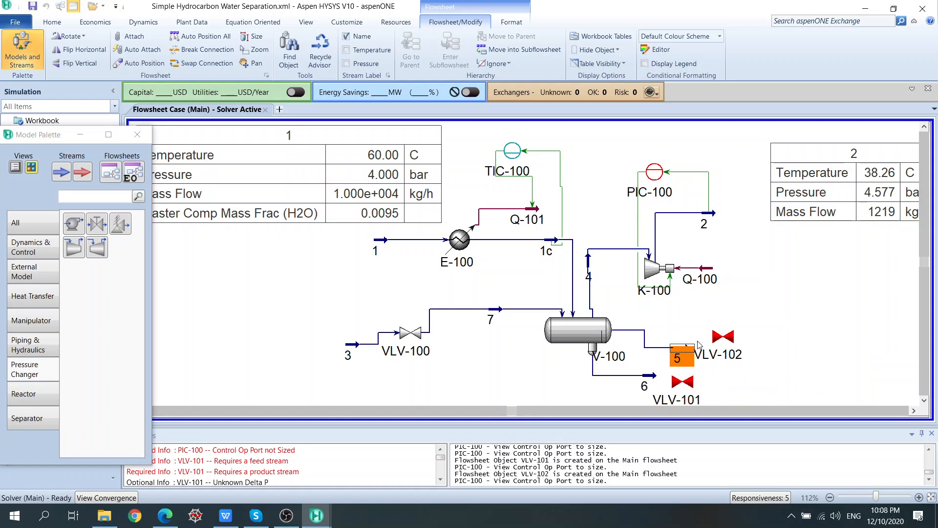
key(Up)
key(Up)
key(Up)
click(731, 320)
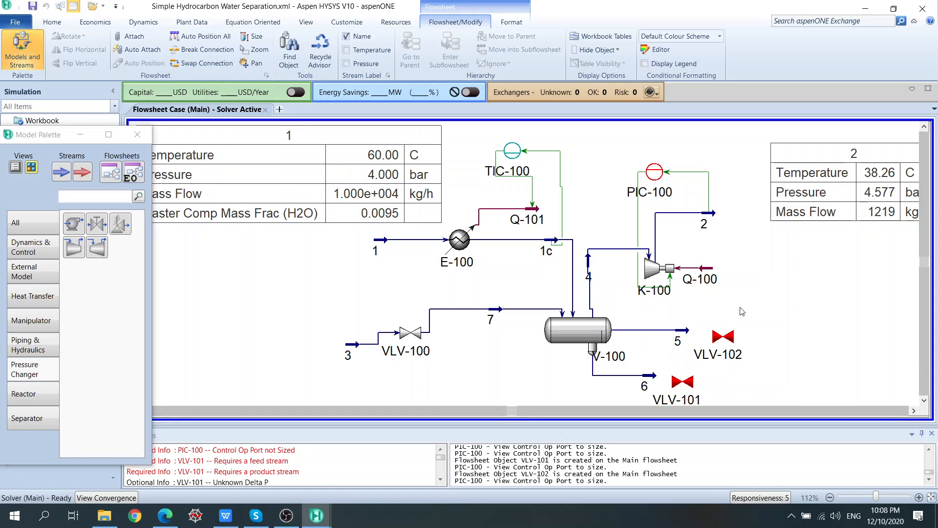
Review the Dynamics Assistant's general items and stream pressure specifications, check stream 7's pressure, and close the assistant
click(144, 22)
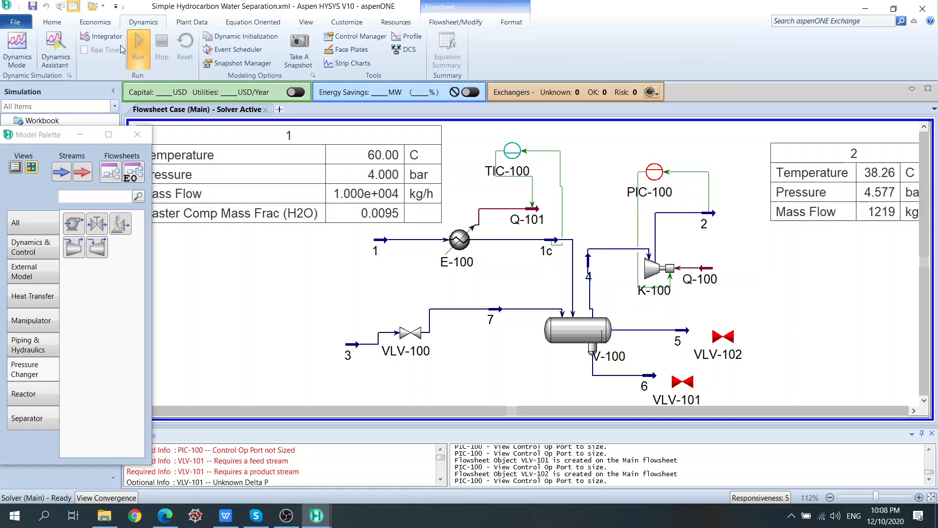
click(49, 54)
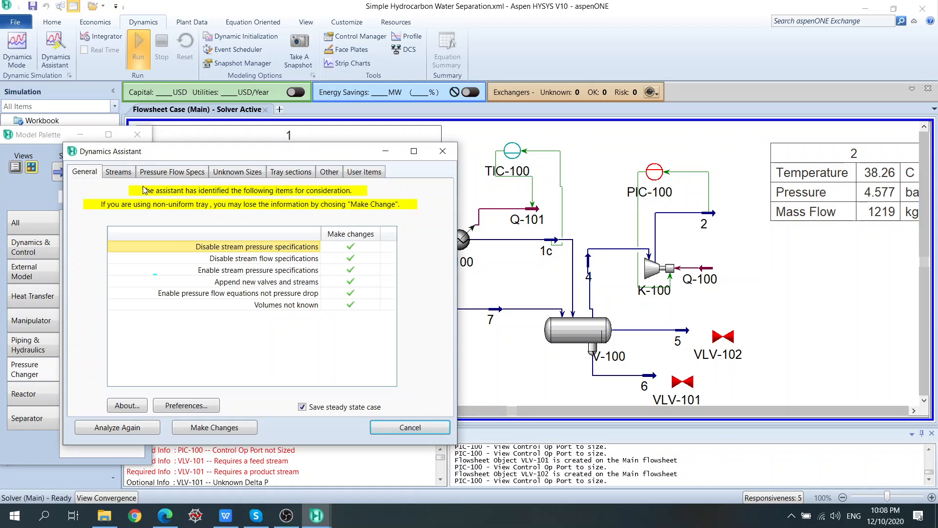
click(130, 174)
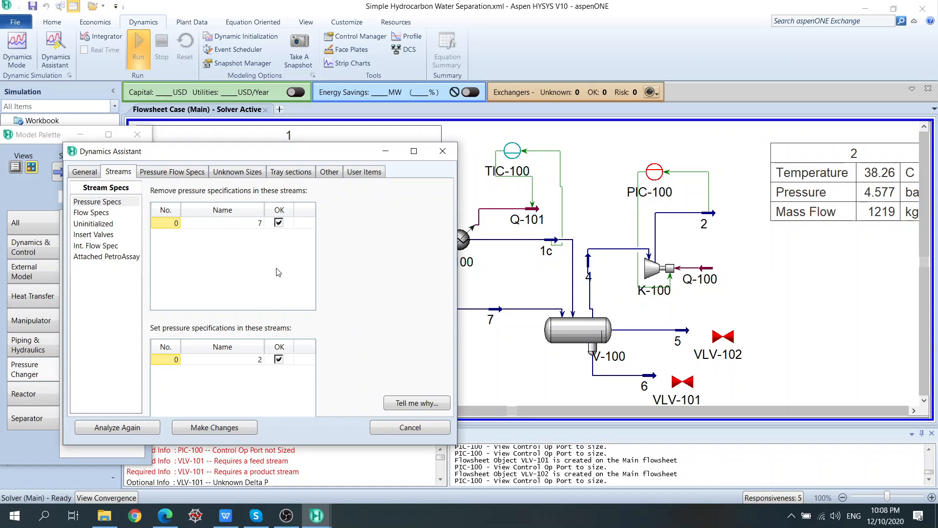
click(85, 172)
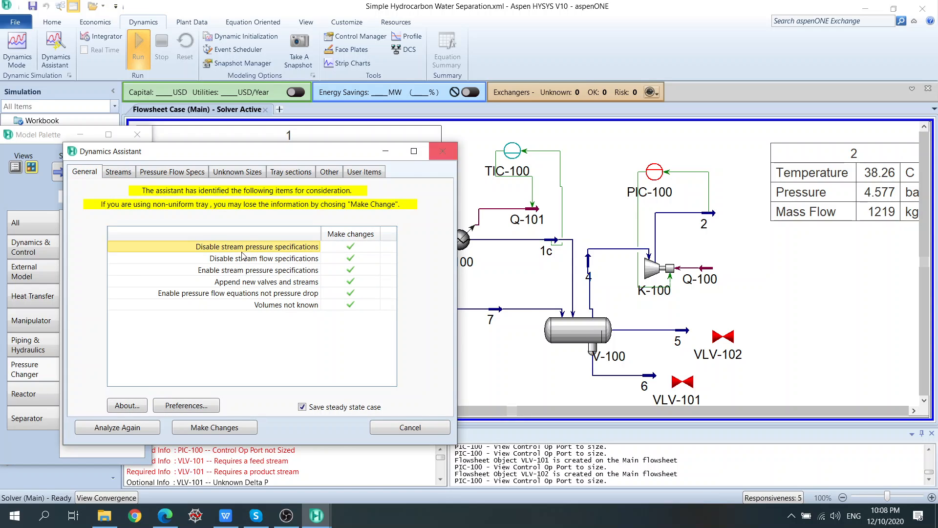
click(131, 175)
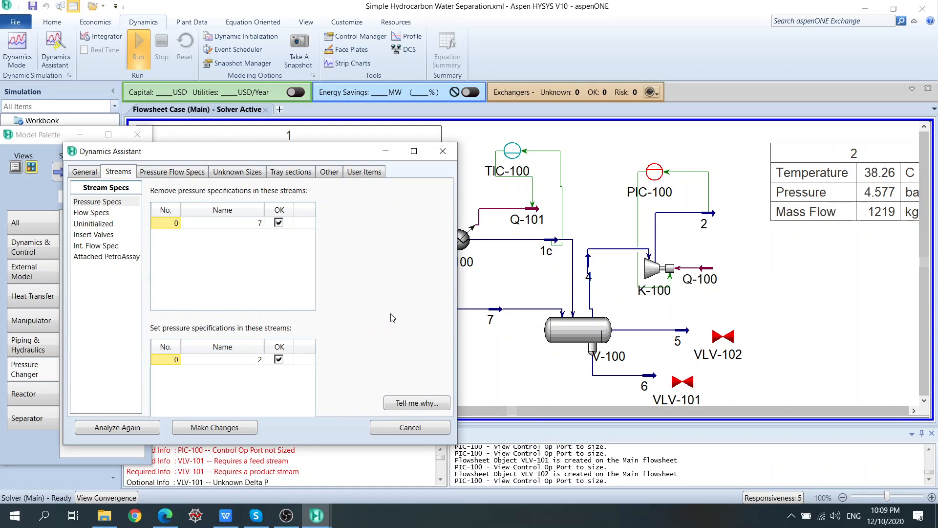
double_click(498, 320)
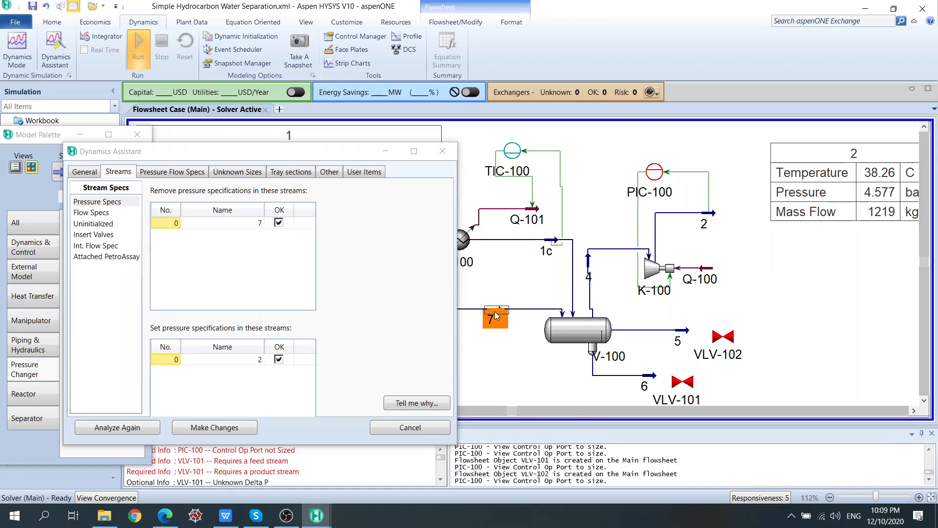
mouse_move(377, 251)
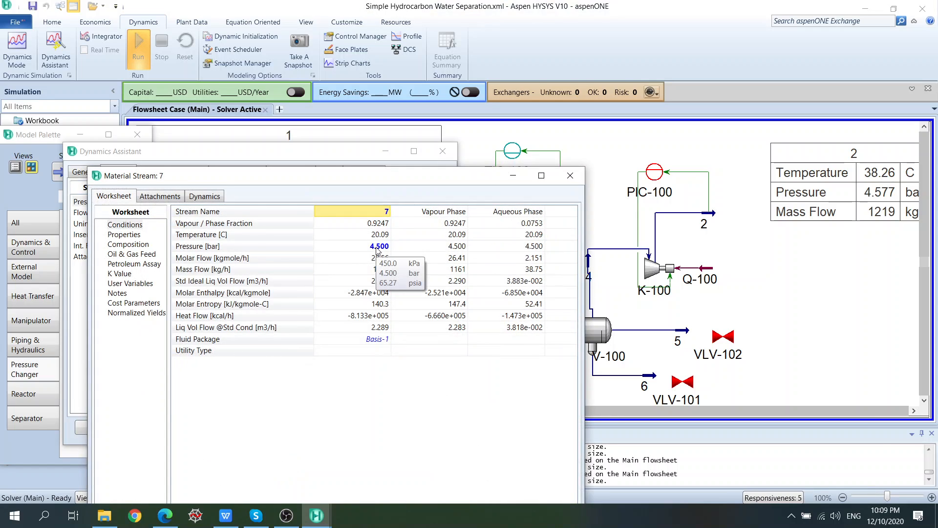
click(570, 175)
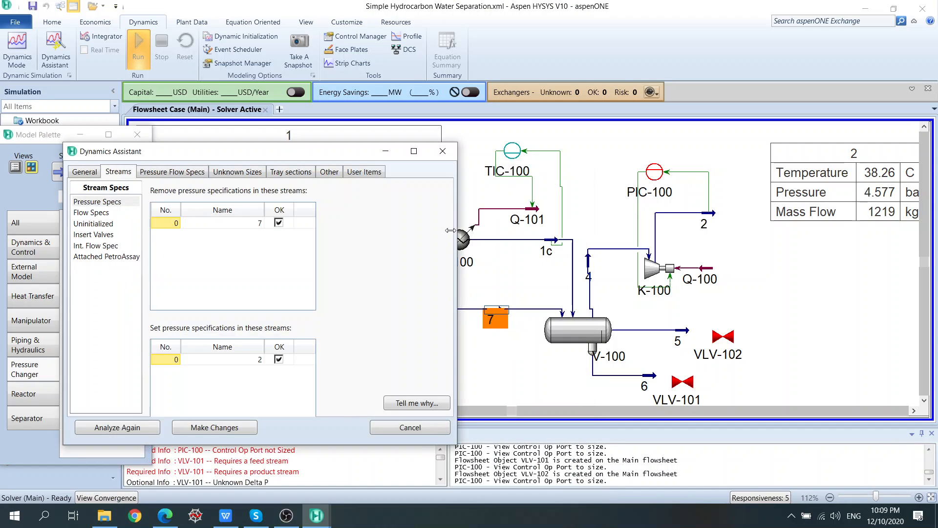
click(442, 150)
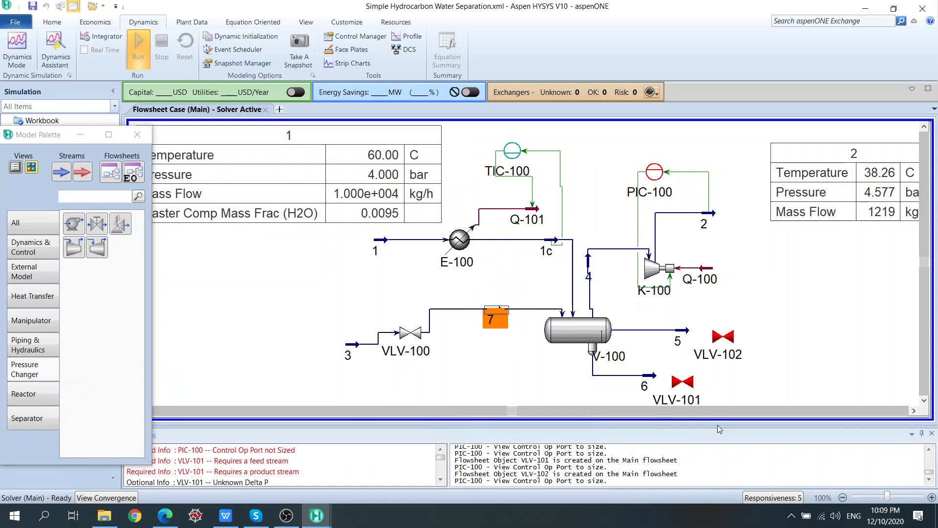
Review the Dynamics Assistant's general items and the streams where it recommends inserting valves, comparing them with the flowsheet
click(51, 55)
click(49, 123)
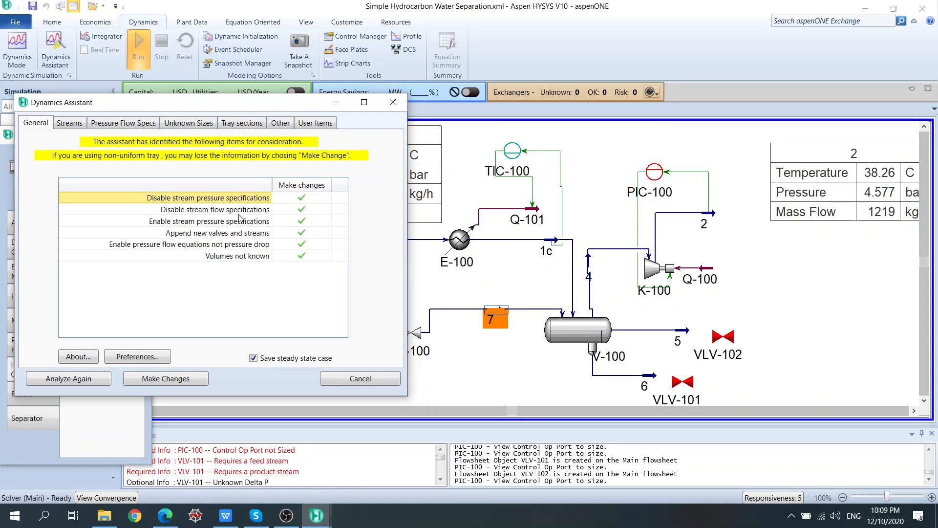
click(222, 235)
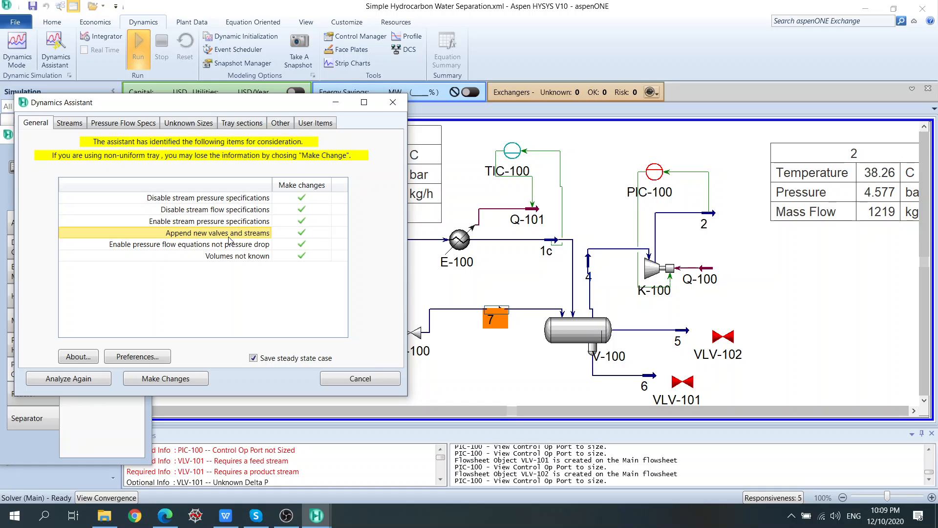
double_click(229, 238)
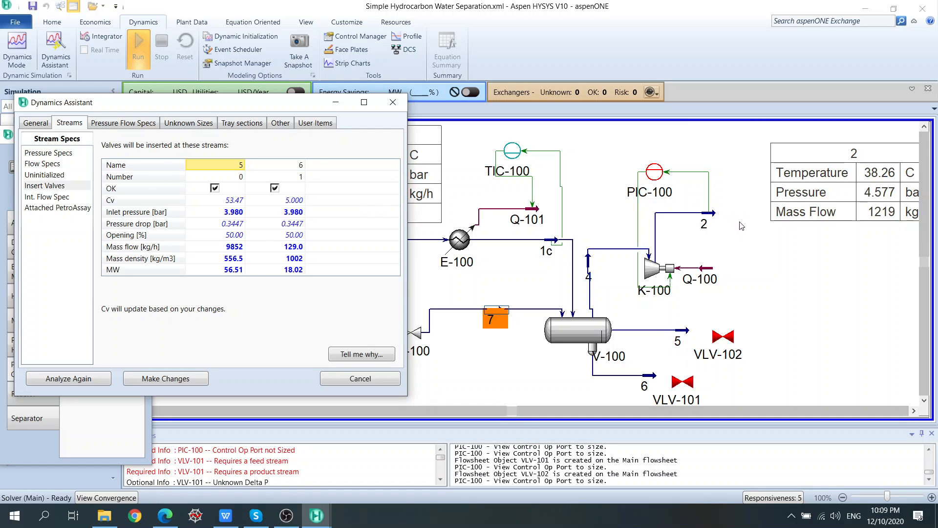
drag(250, 115, 136, 171)
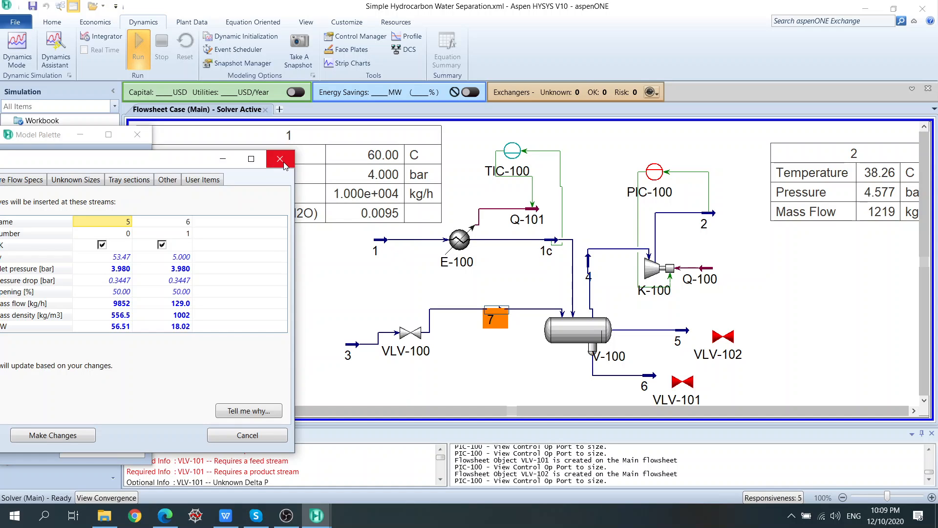
drag(199, 164, 348, 129)
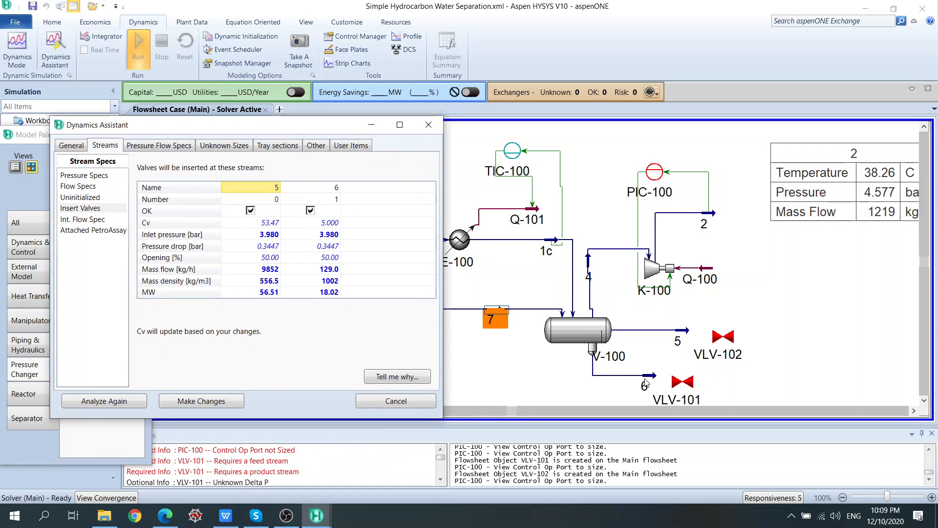
Review the Dynamics Assistant's pressure flow specifications and unknown valve sizes and volumes, checking separator V-100's entry, and close the assistant
click(74, 147)
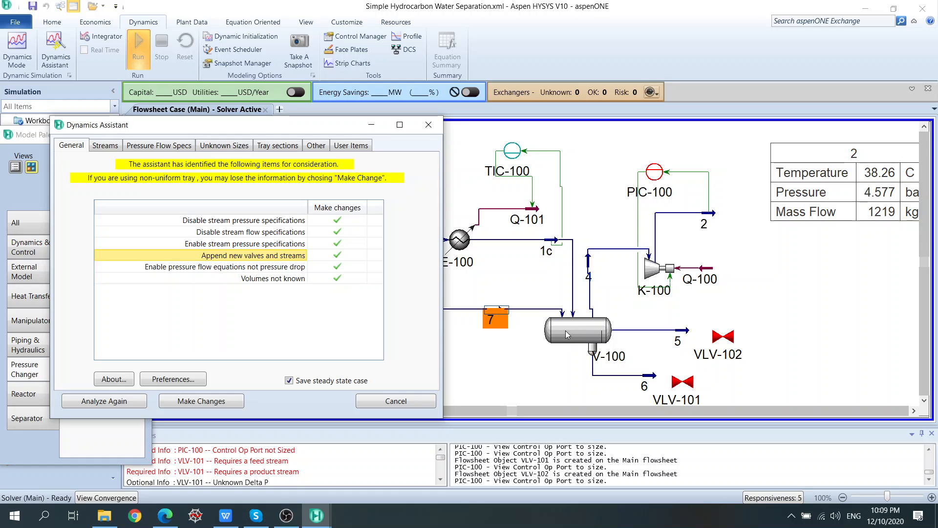
click(184, 146)
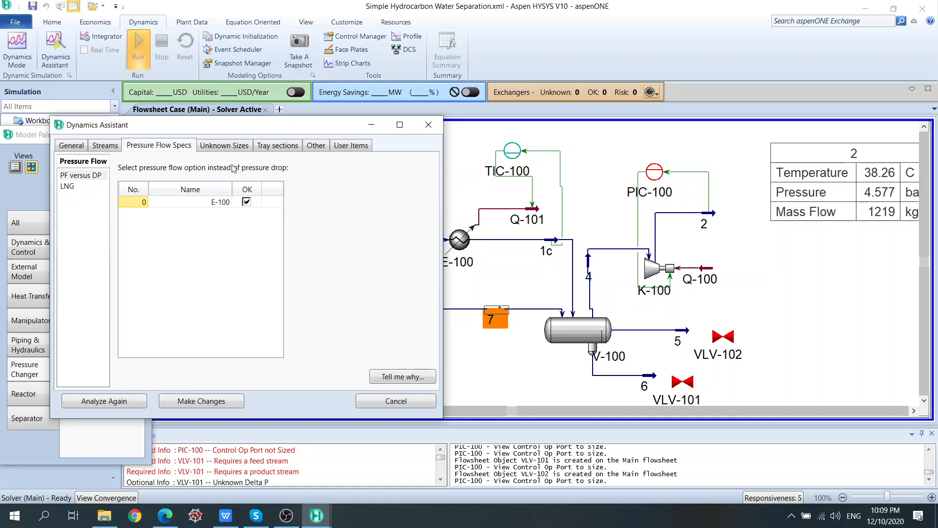
click(226, 149)
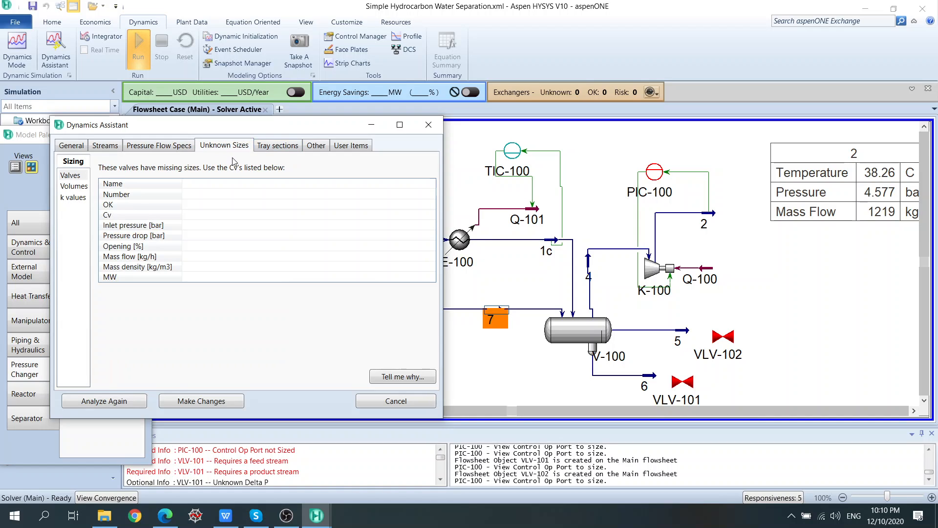
click(84, 188)
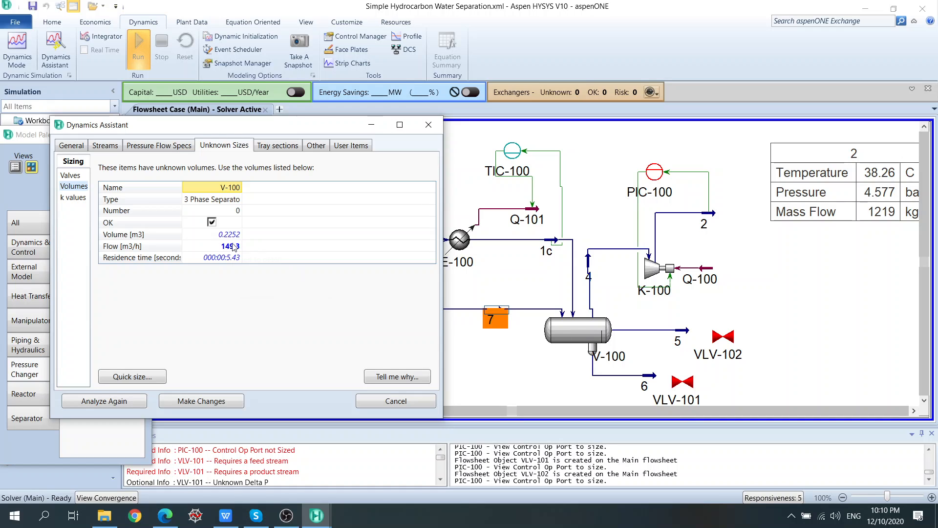
mouse_move(237, 250)
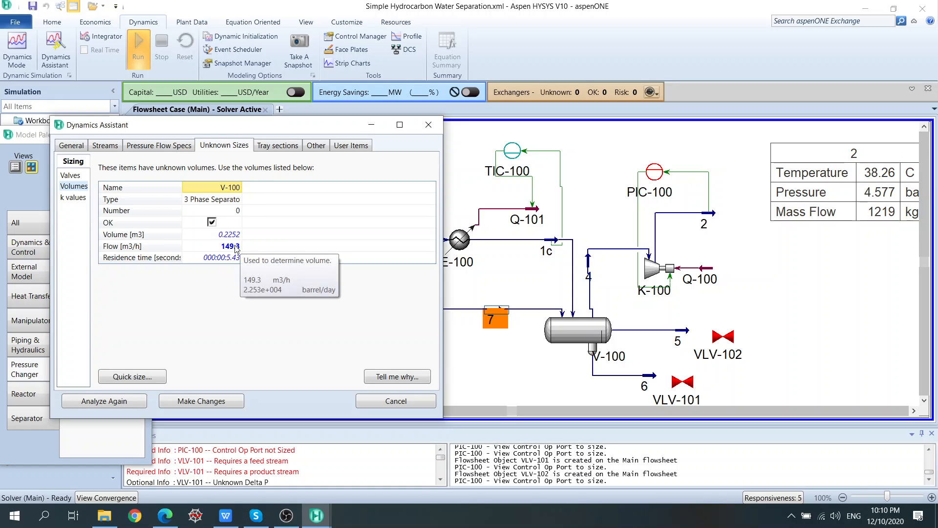
click(443, 201)
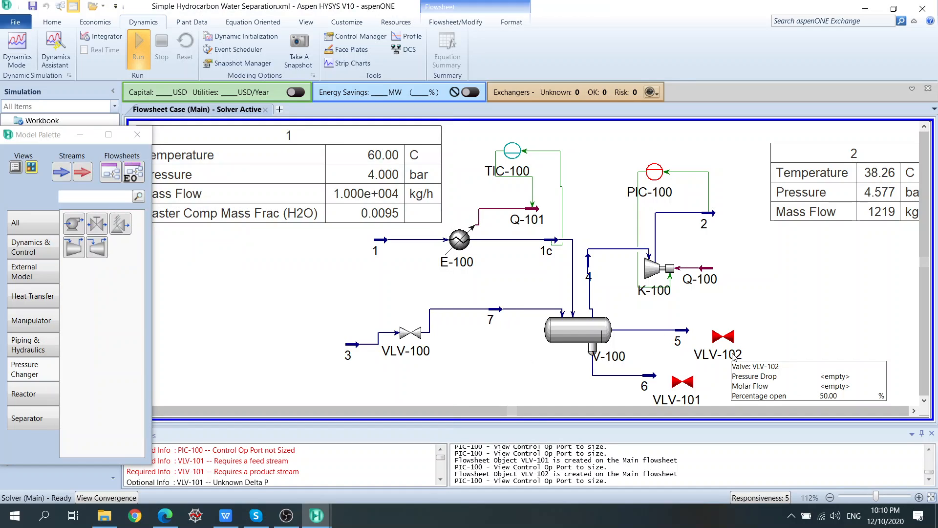
Connect valve VLV-102 between stream 5 and a new outlet stream, and set the outlet pressure to 2 bar
drag(690, 334, 797, 335)
double_click(723, 336)
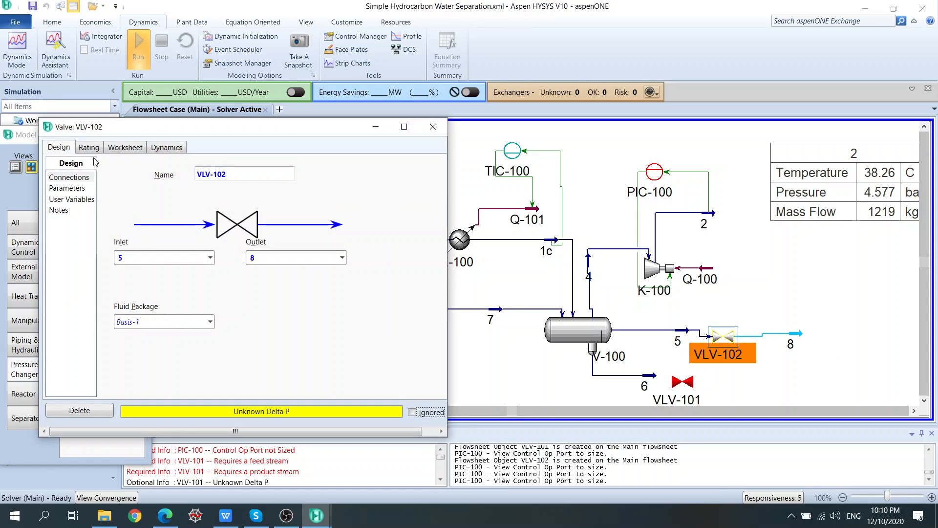
click(113, 148)
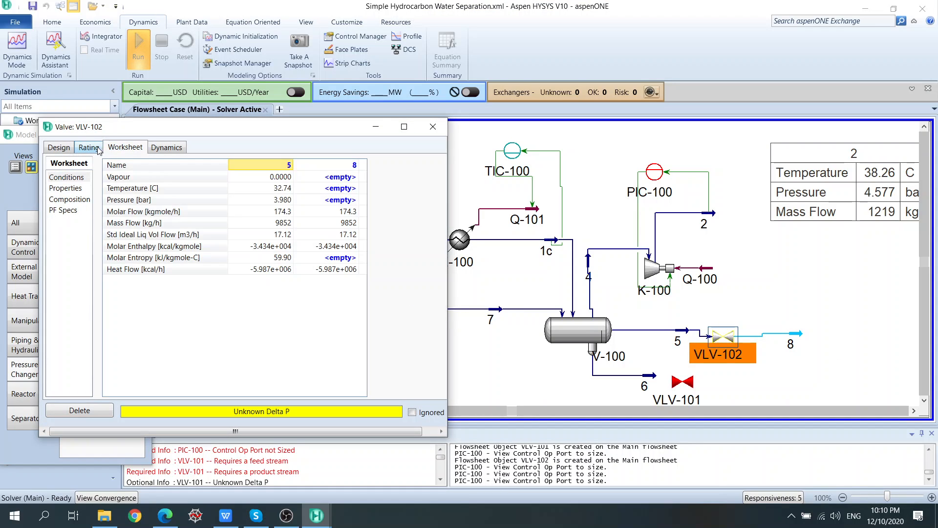
click(323, 202)
text(2)
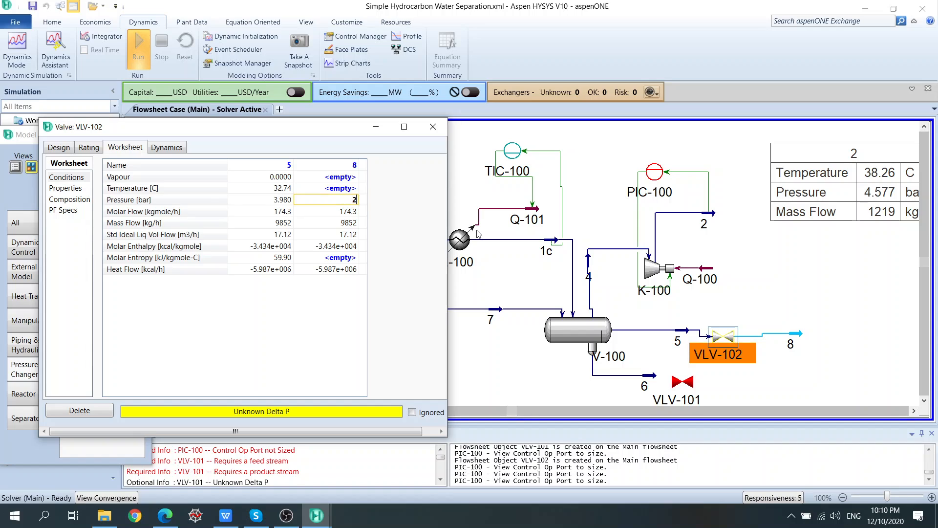
key(Return)
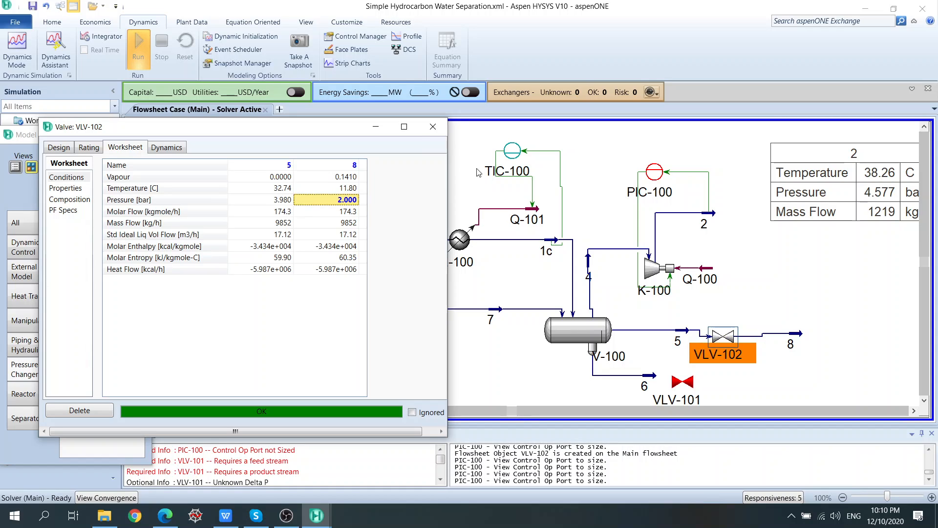
click(433, 126)
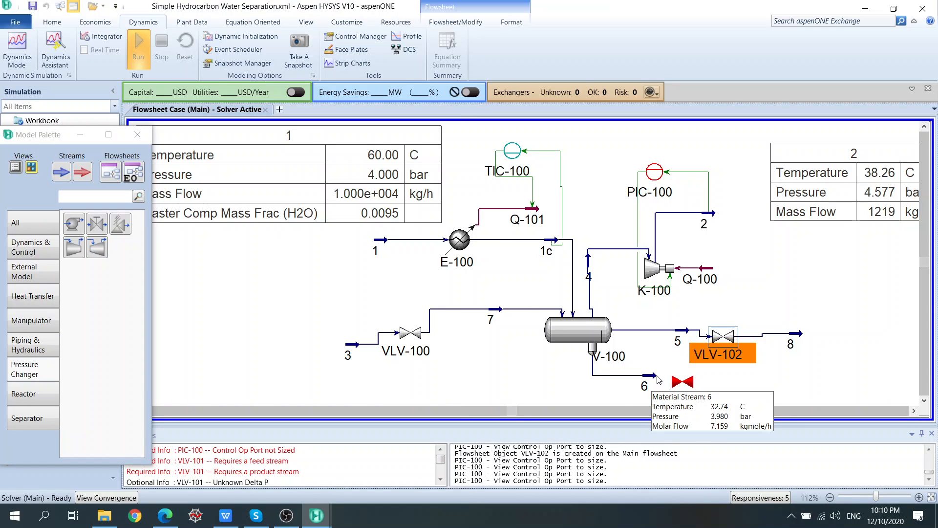
Connect valve VLV-101 between stream 6 and a new outlet stream, and set the outlet pressure to 2 bar
click(657, 378)
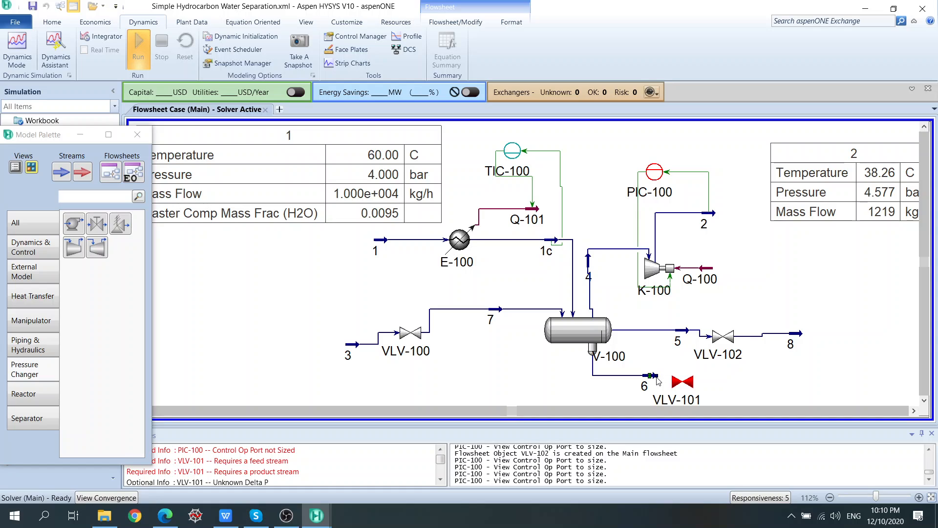
drag(657, 379, 788, 382)
double_click(683, 382)
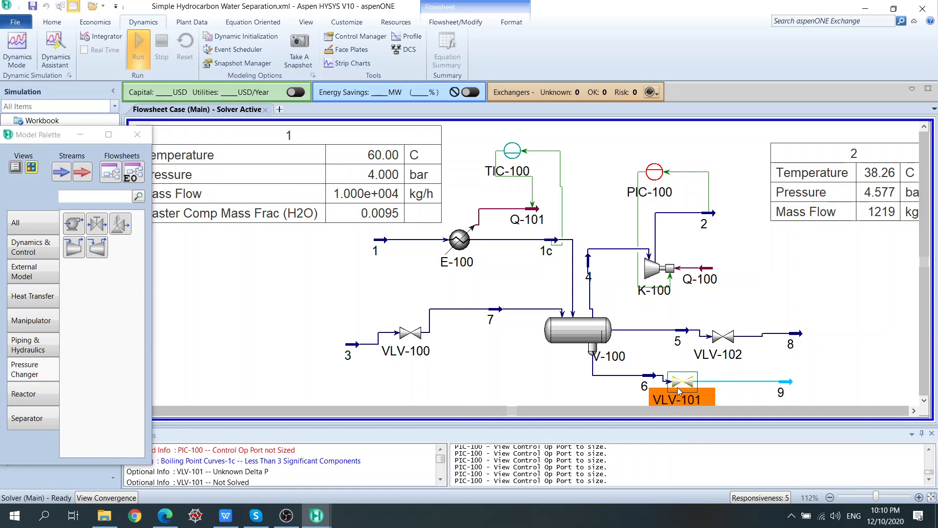
click(162, 173)
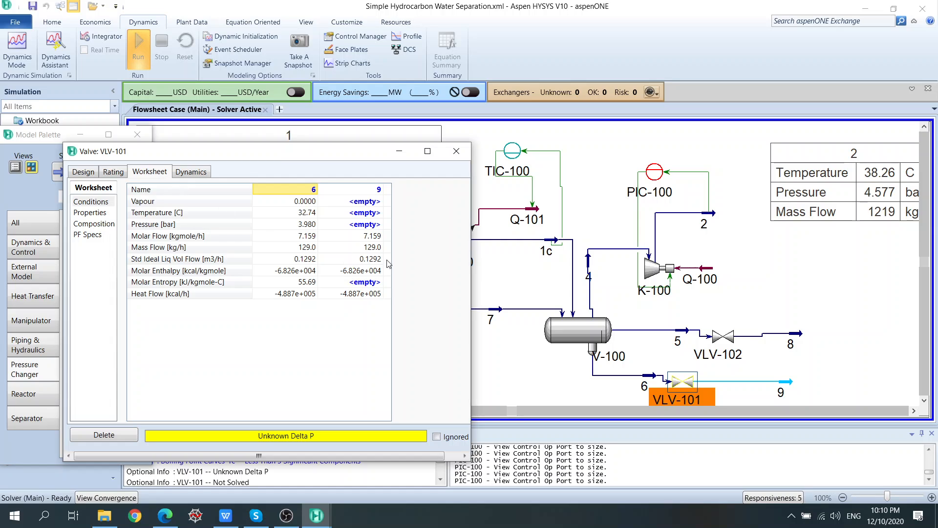
click(364, 225)
text(2)
key(Return)
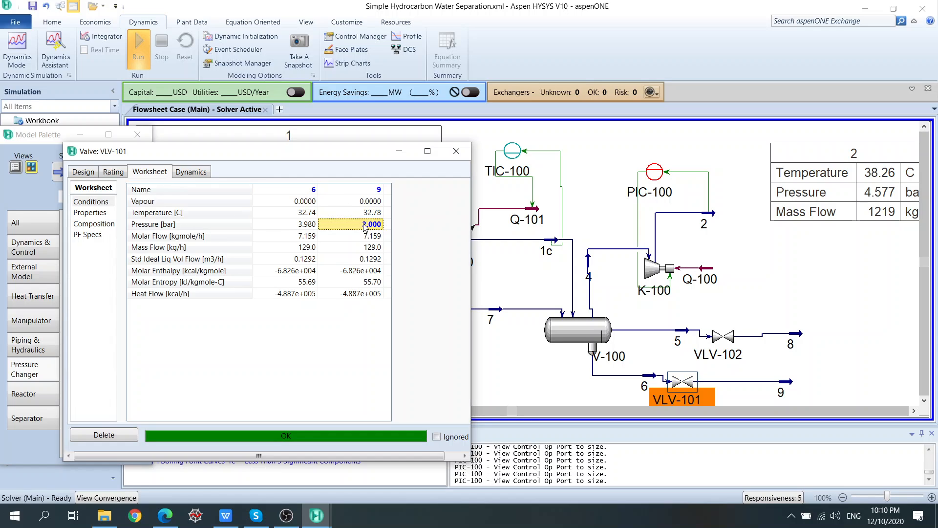
click(456, 151)
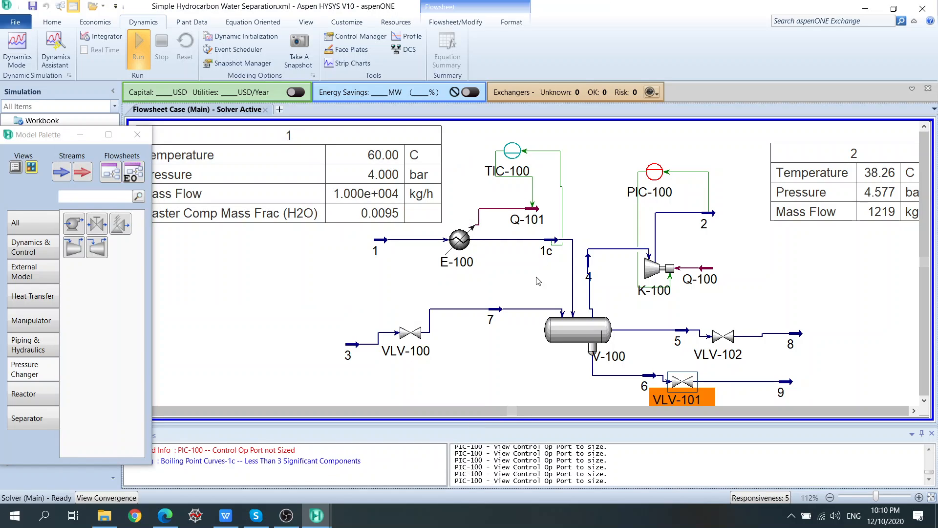
Size valve VLV-100 at its current conditions with the linear characteristic and 50% opening, and close its properties
click(520, 279)
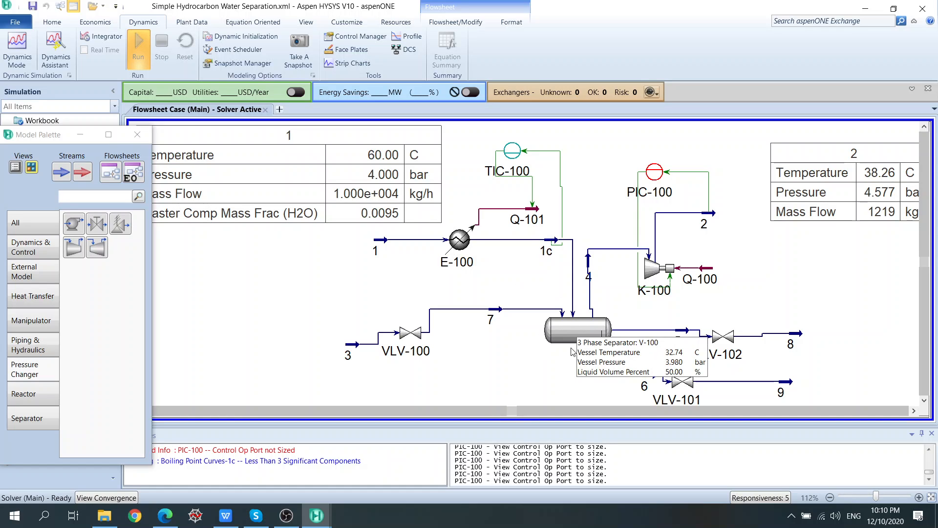
double_click(409, 334)
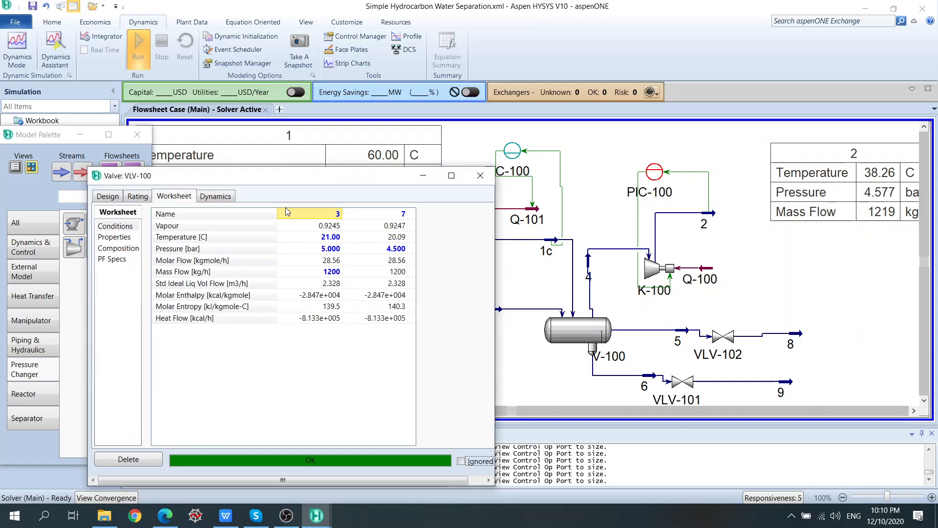
drag(271, 171, 235, 113)
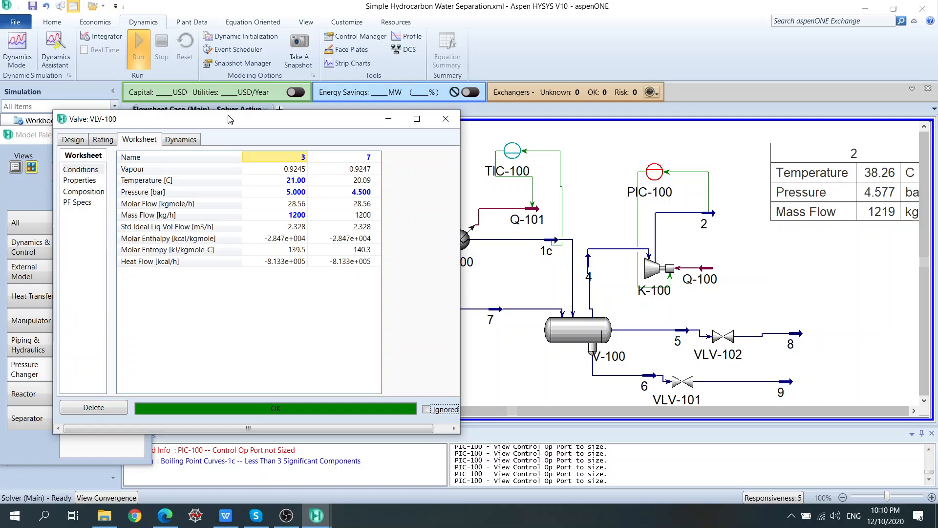
click(181, 139)
click(102, 139)
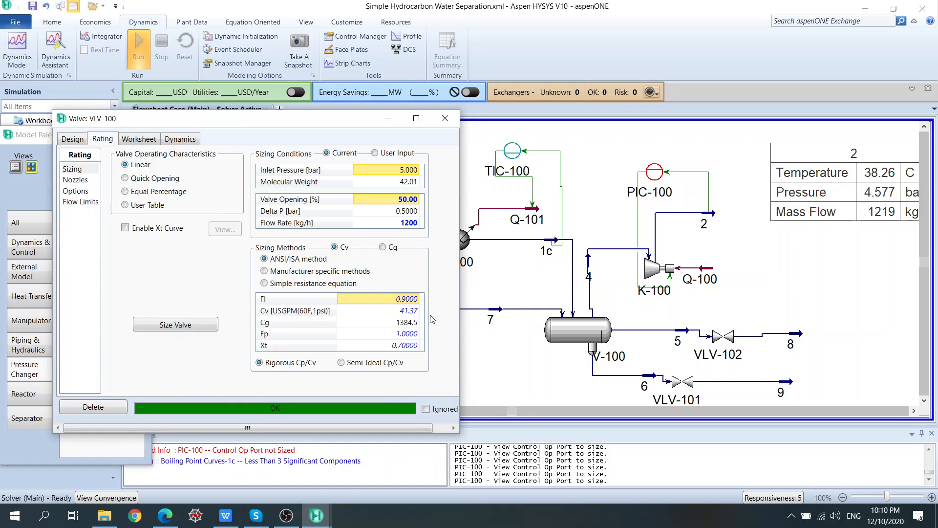
click(201, 328)
click(445, 118)
Size valve VLV-102 on the stream 5 line at its current conditions and close its properties
click(724, 338)
double_click(723, 338)
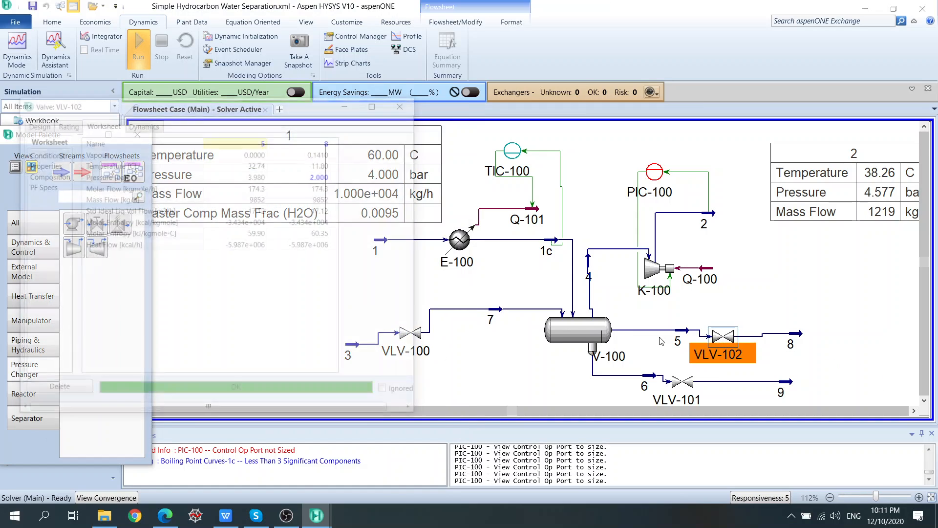
click(64, 124)
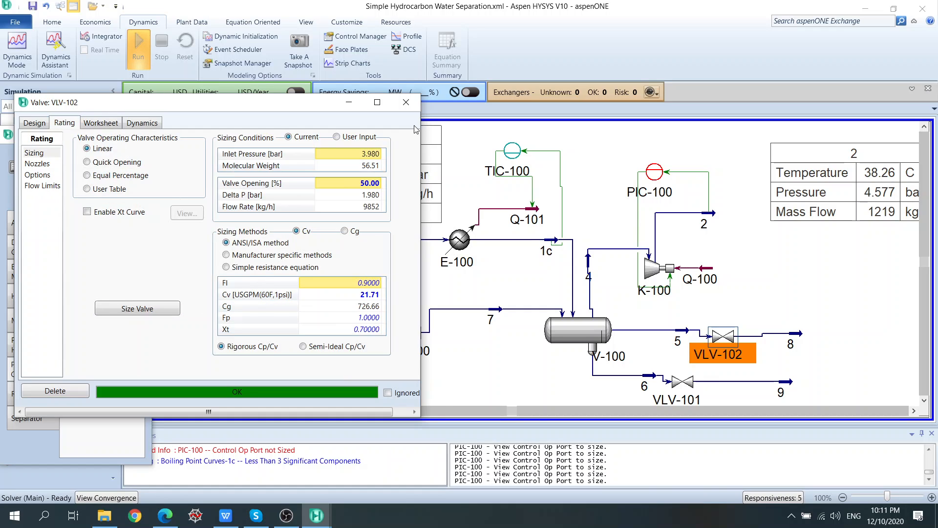
click(406, 102)
Size valve VLV-101 on the stream 6 line at its current conditions and close its properties
double_click(683, 381)
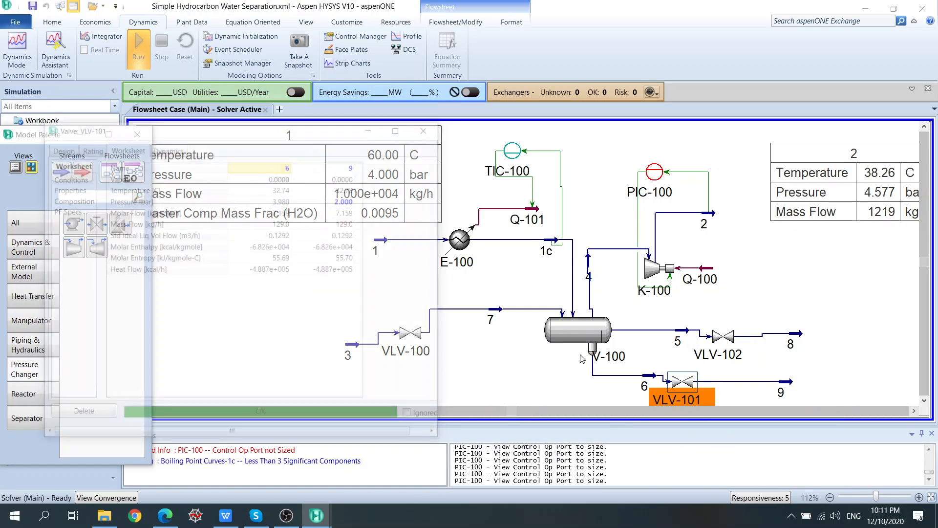
click(89, 149)
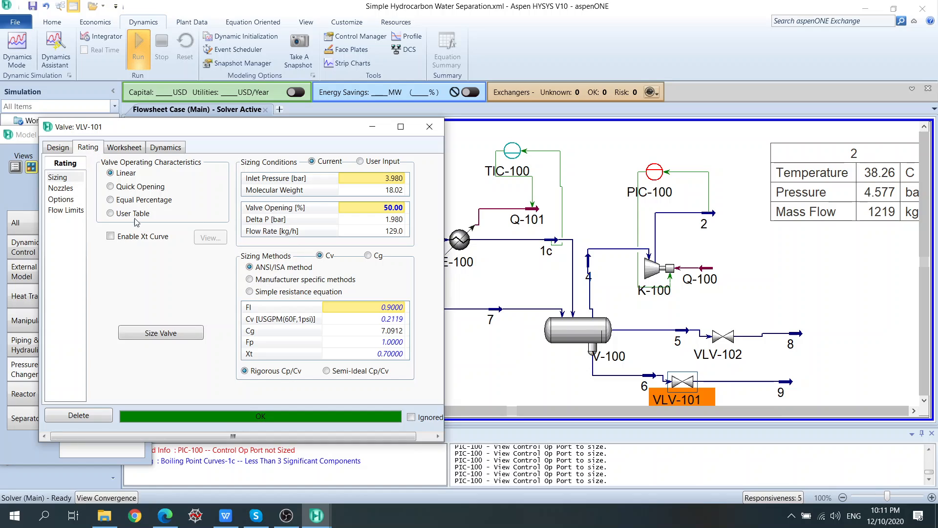
click(148, 331)
click(429, 127)
Calculate the vessel and boot dimensions of three-phase separator V-100 with Quick Size
double_click(554, 333)
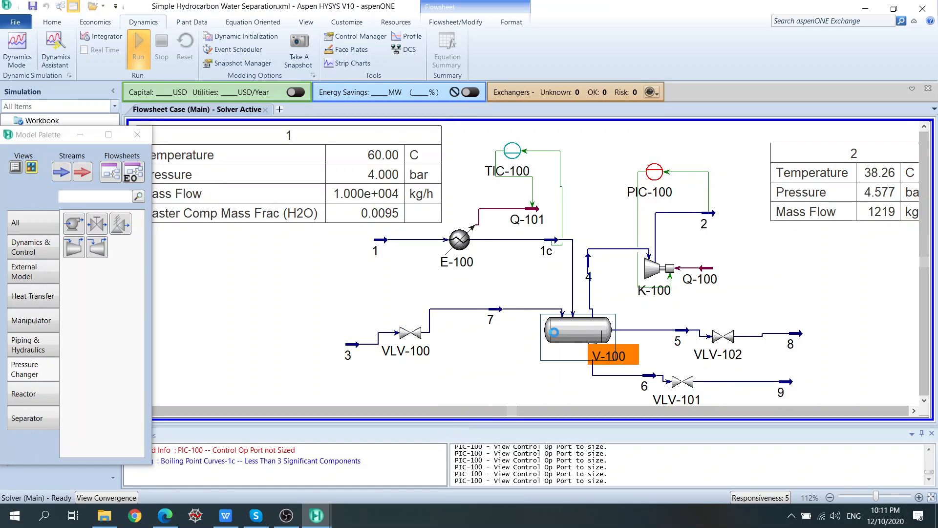
drag(321, 154, 275, 81)
click(105, 100)
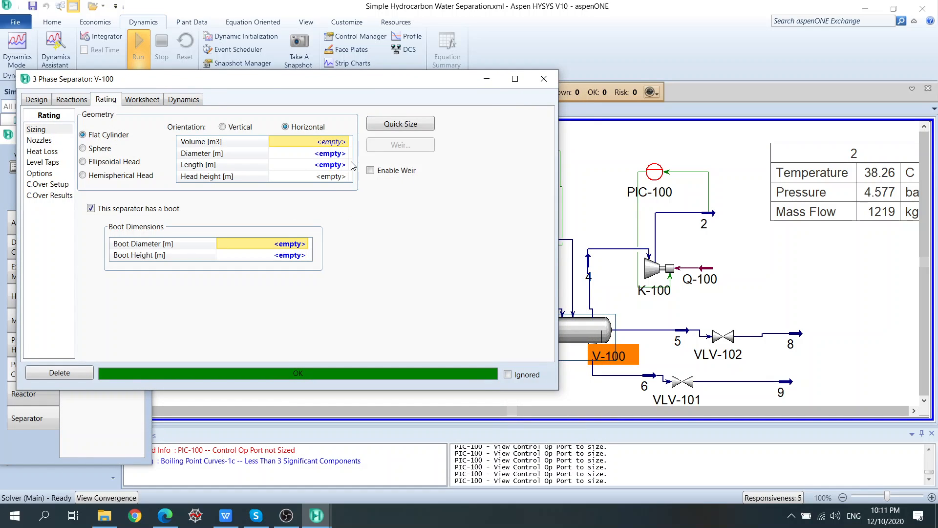
click(398, 128)
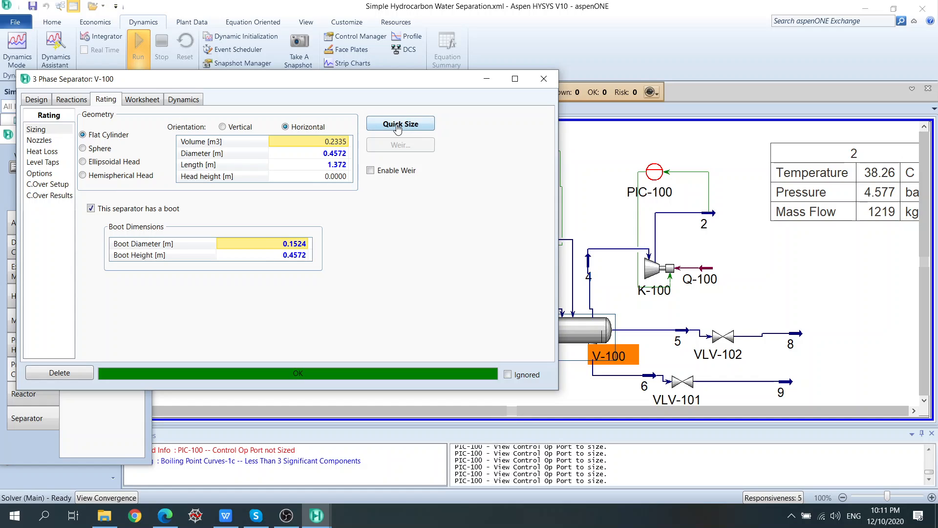
Set separator V-100's diameter to 0.5 m and its length to 1.5 m
click(333, 155)
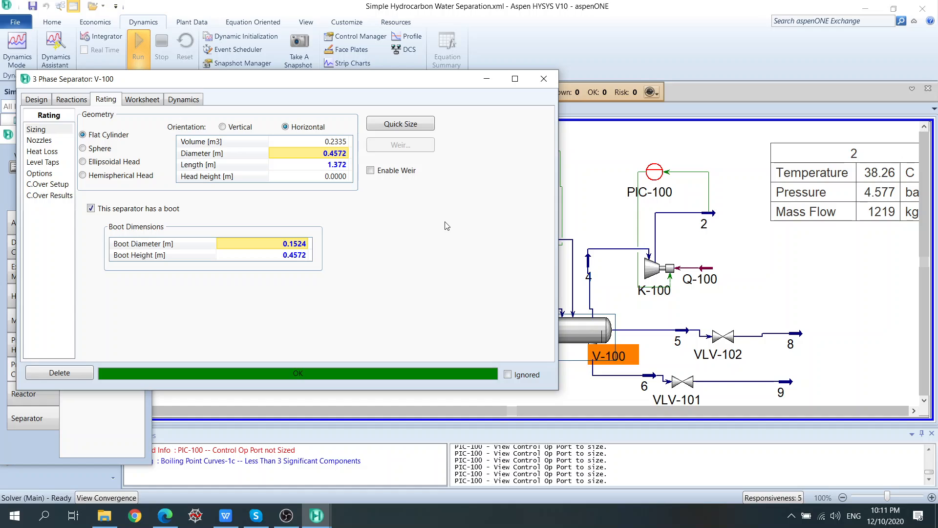
text(0.)
key(Return)
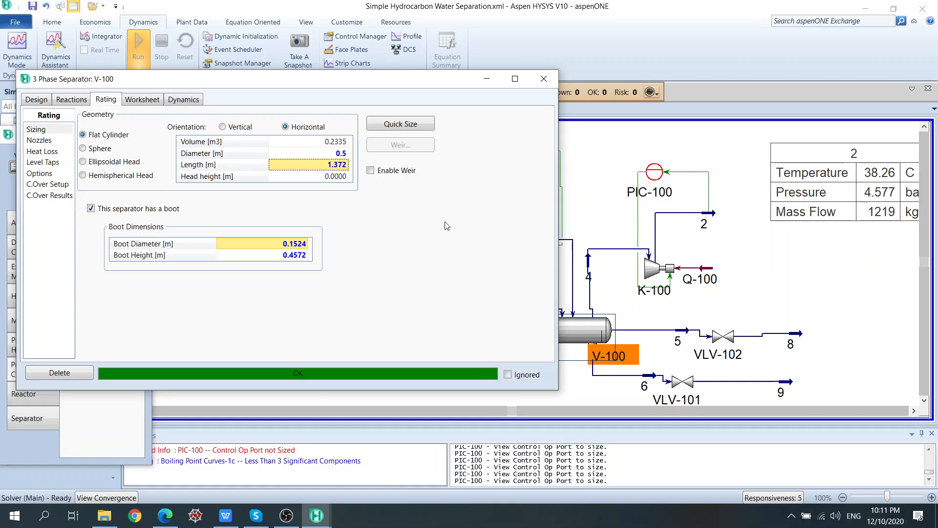
text(1.5)
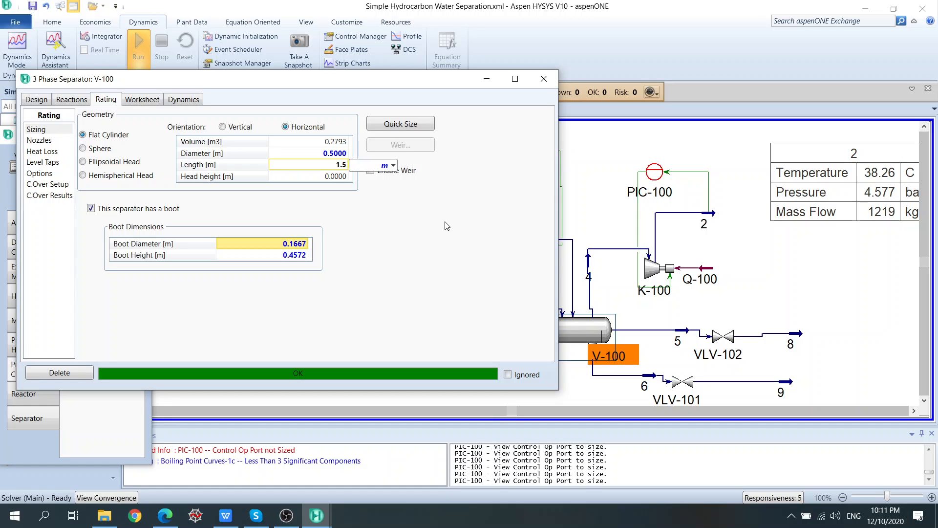
key(Return)
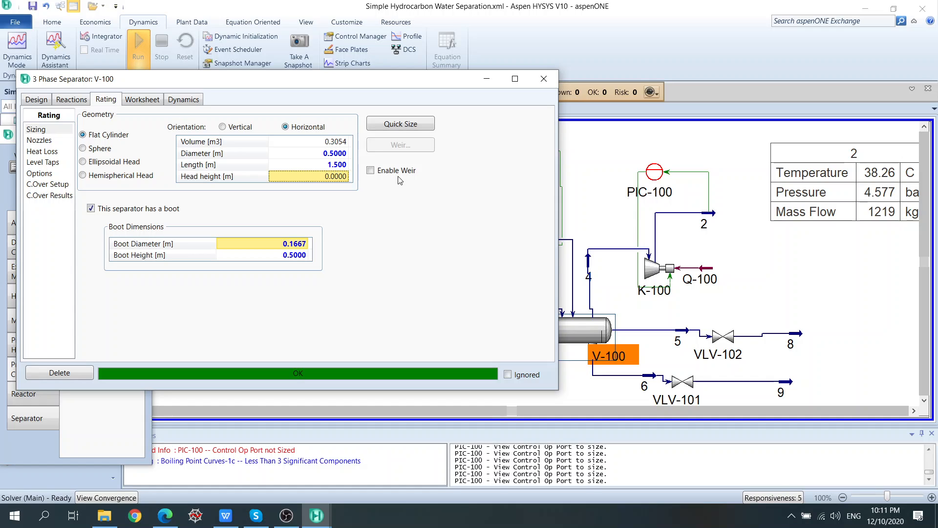
click(371, 170)
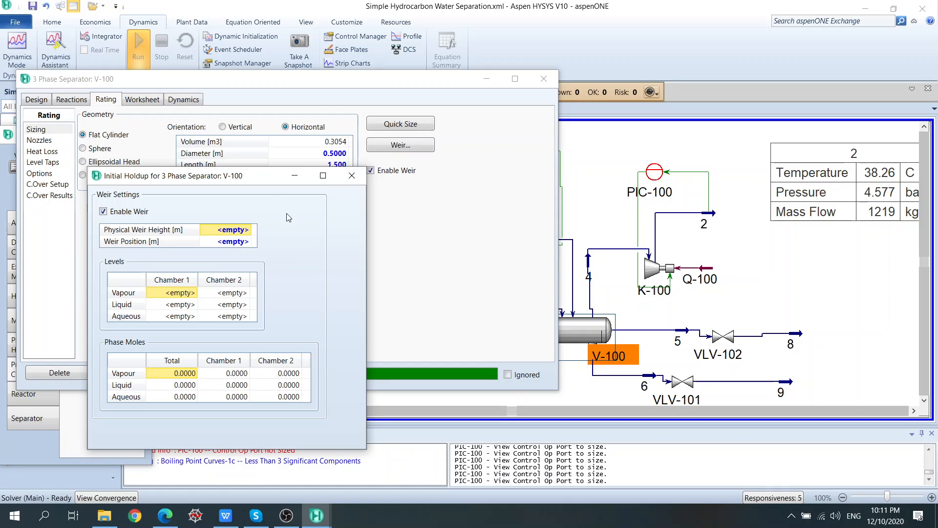
click(351, 176)
click(370, 170)
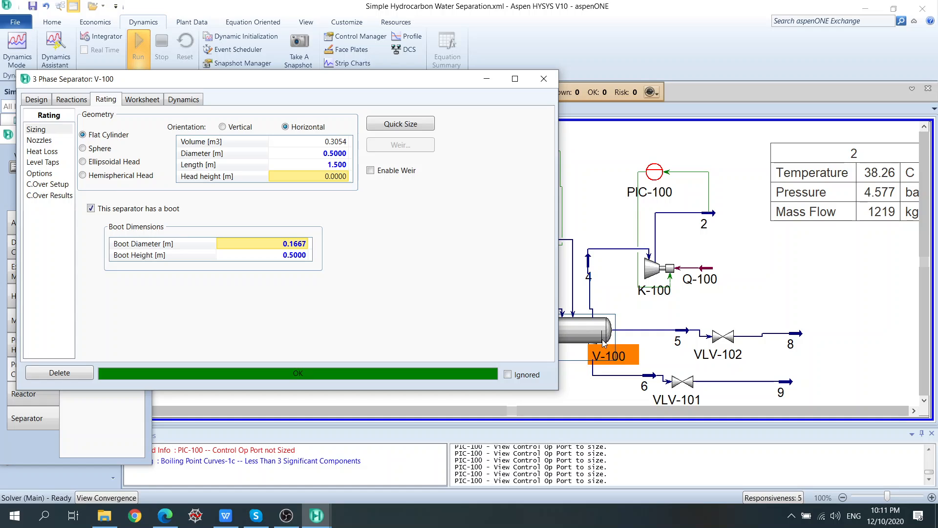
Leave separator V-100, activate the Overall k dynamic specification of cooler E-100, and close the cooler's properties
drag(454, 87, 294, 128)
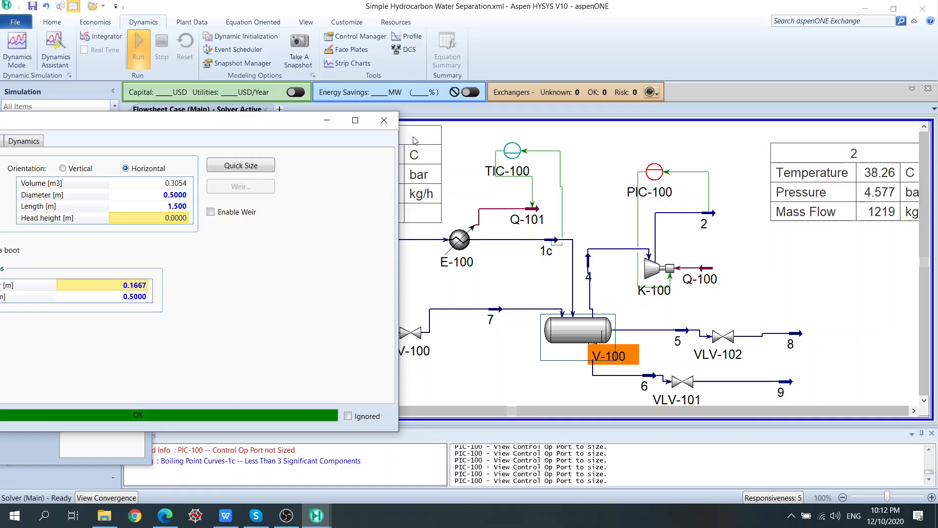
click(576, 351)
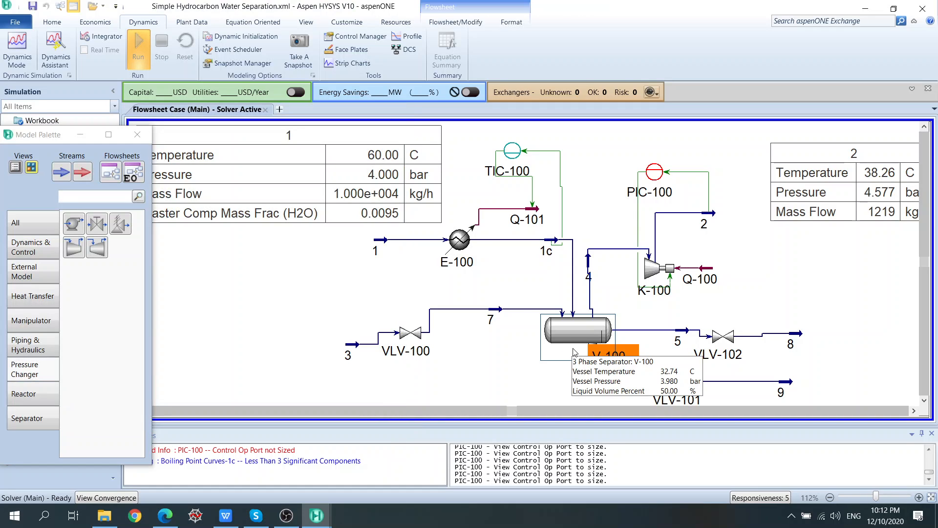
click(460, 247)
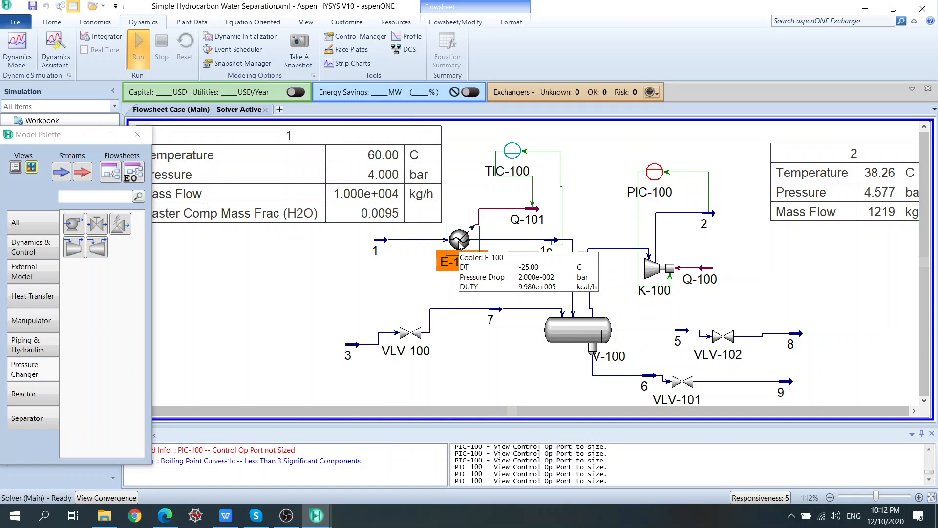
double_click(460, 245)
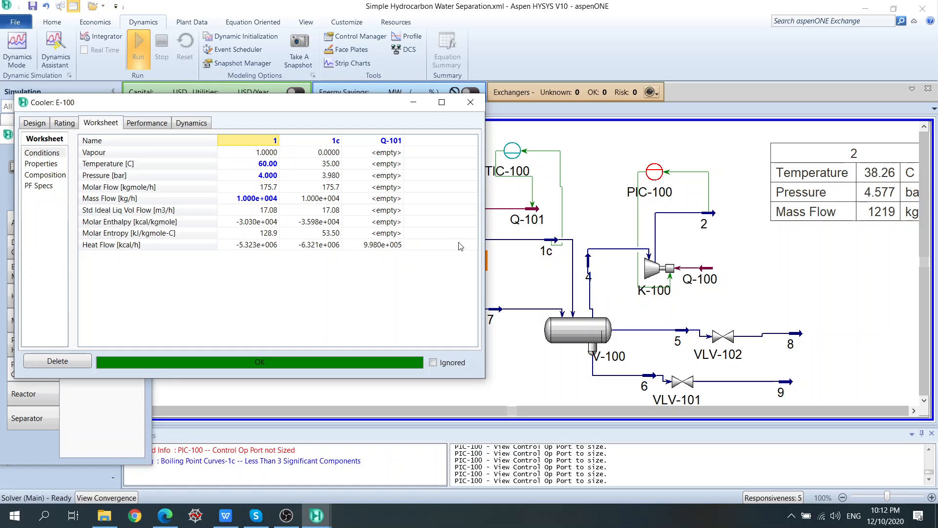
click(63, 125)
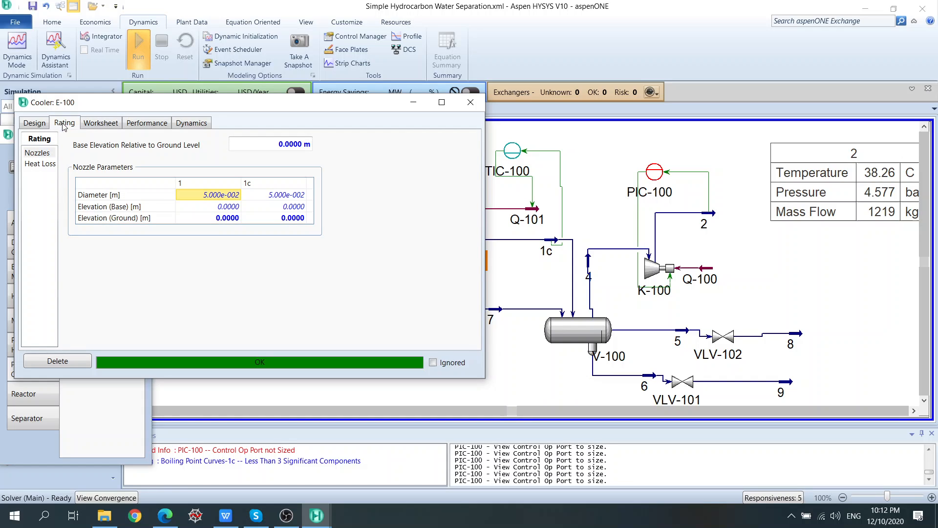
click(187, 125)
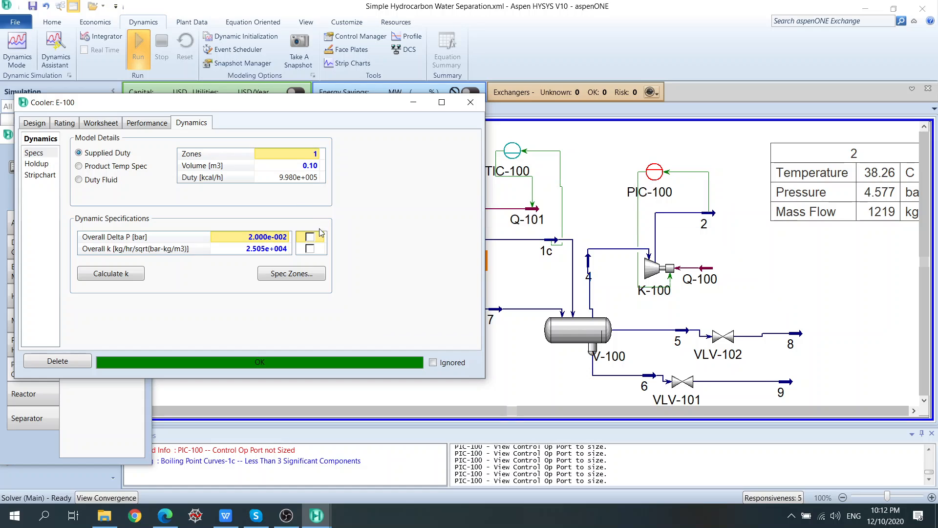
click(309, 249)
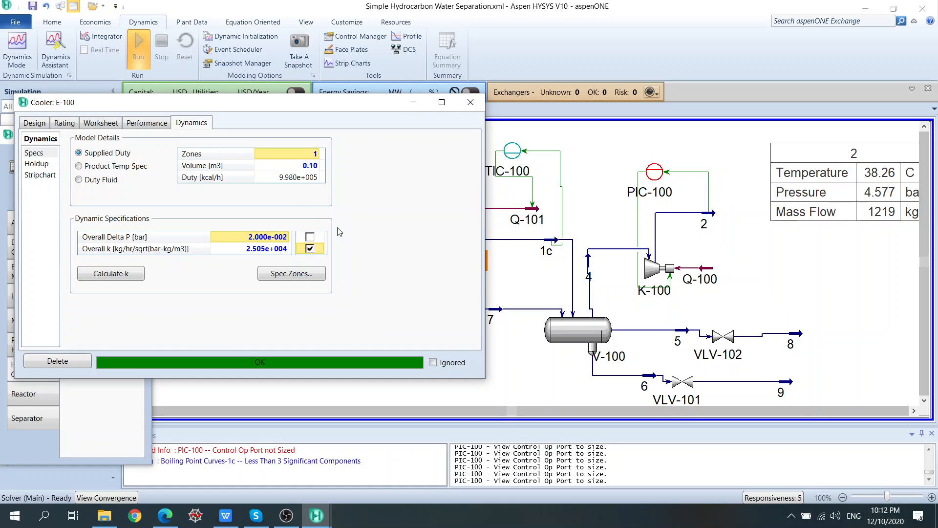
click(469, 103)
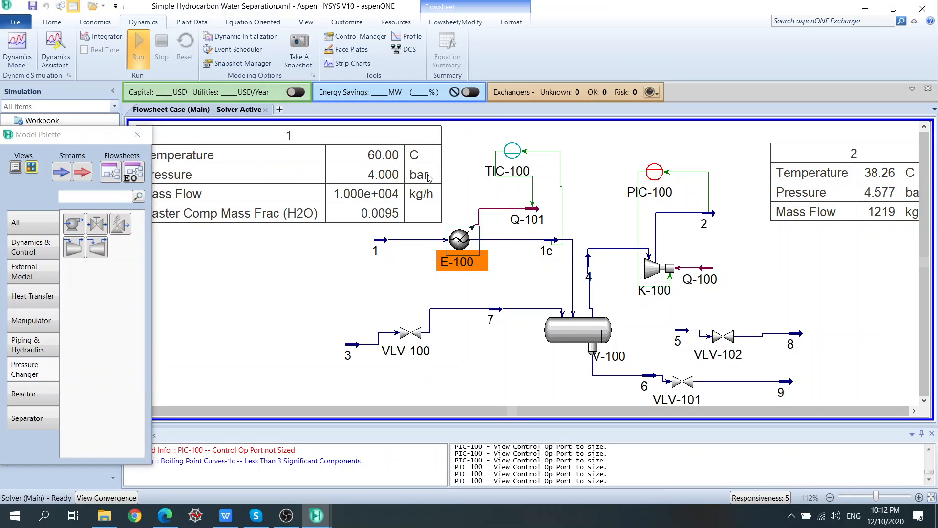
Open compressor K-100 and review its design parameters and rating curve settings
mouse_move(662, 289)
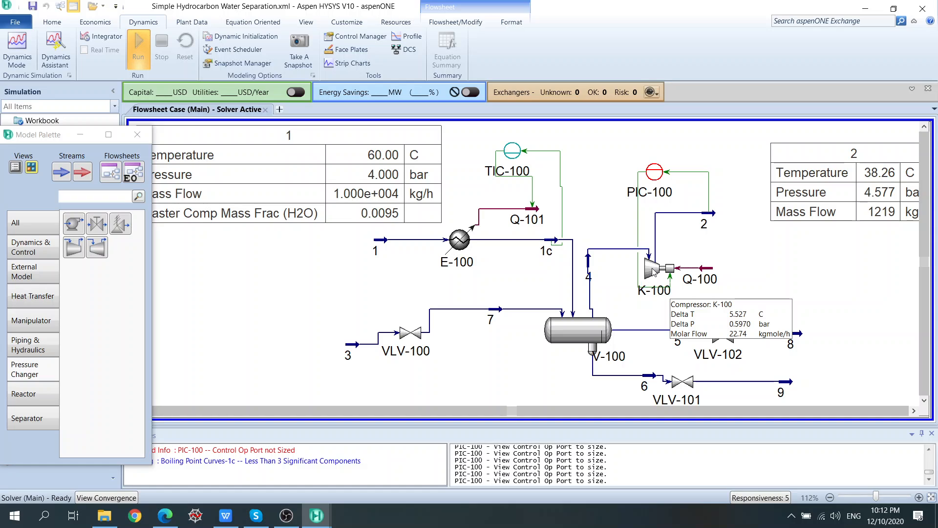
double_click(653, 270)
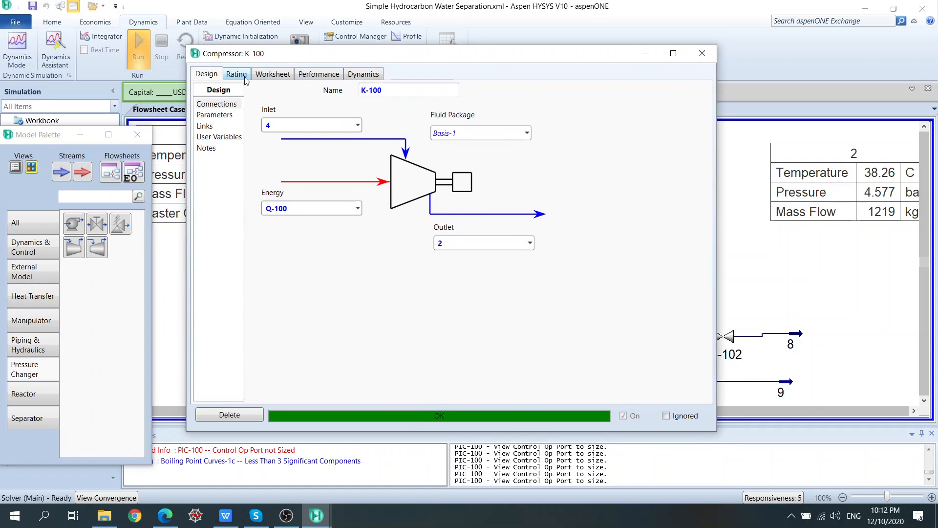
click(246, 78)
click(209, 75)
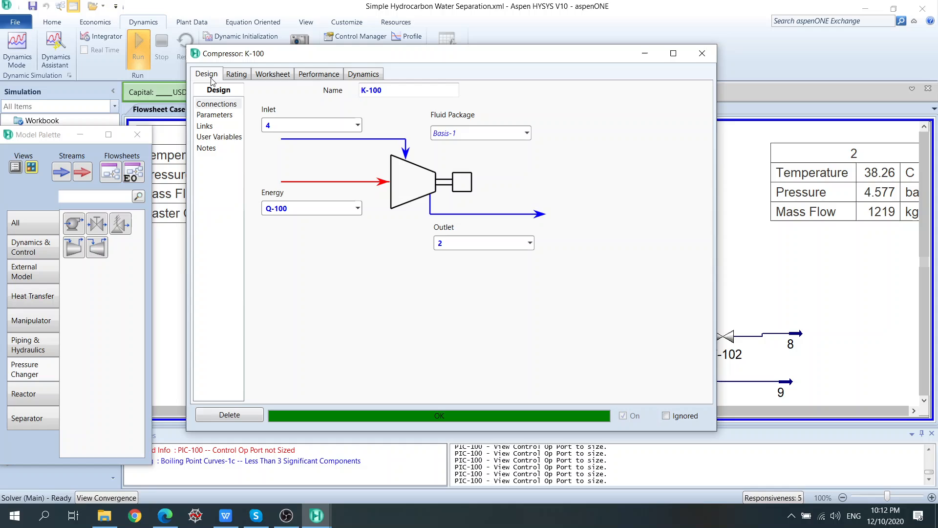
click(211, 116)
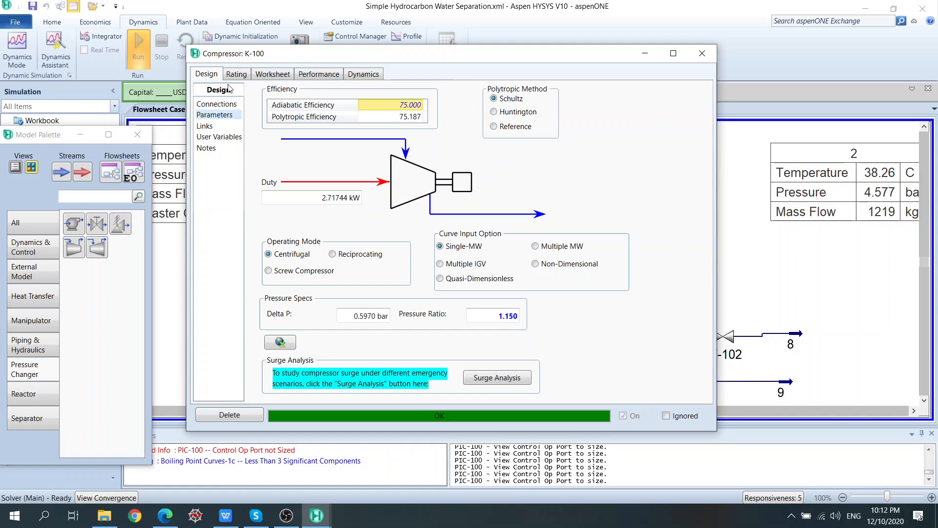
click(237, 74)
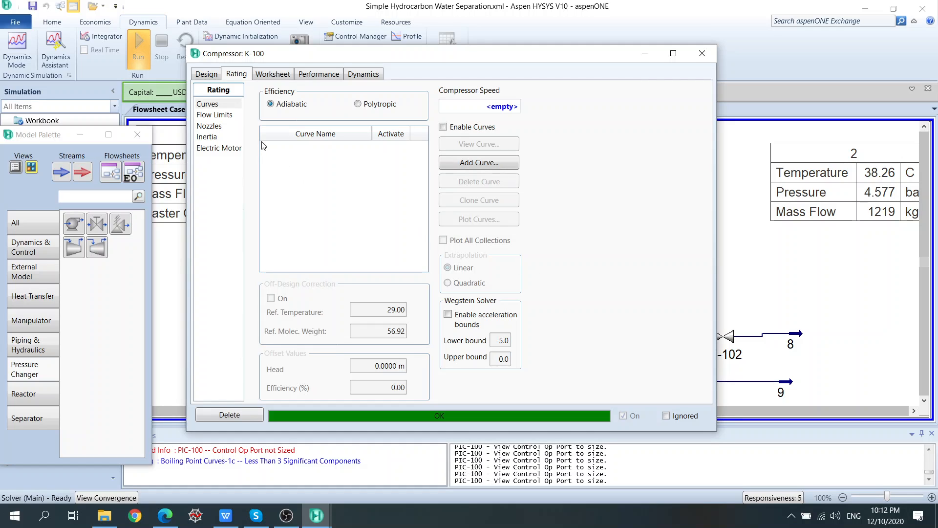
Try enabling curves for compressor K-100 and look through its flow limits, nozzles, inertia and electric motor settings
click(444, 127)
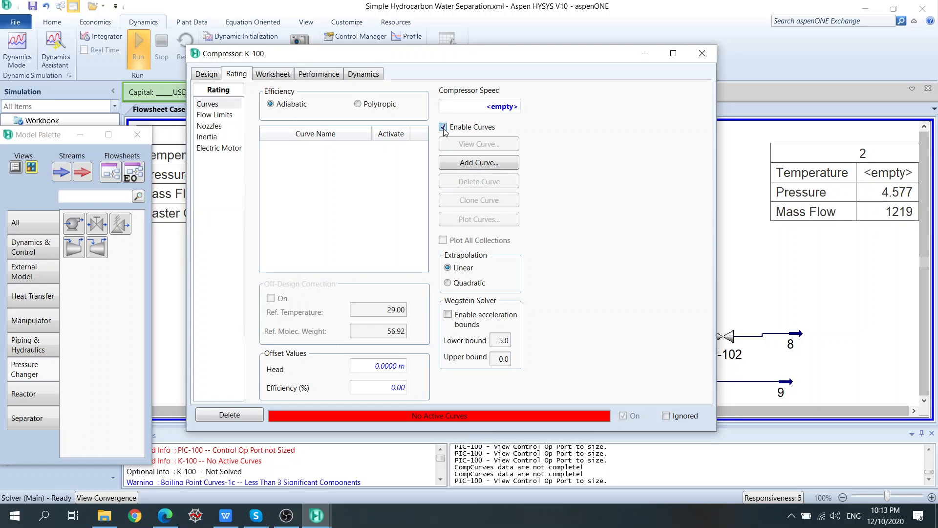
click(220, 116)
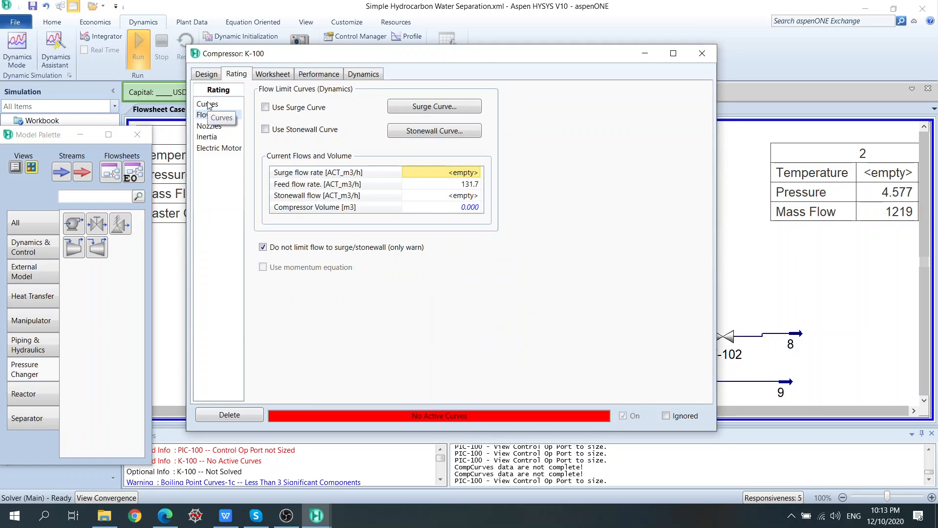
click(208, 105)
click(213, 126)
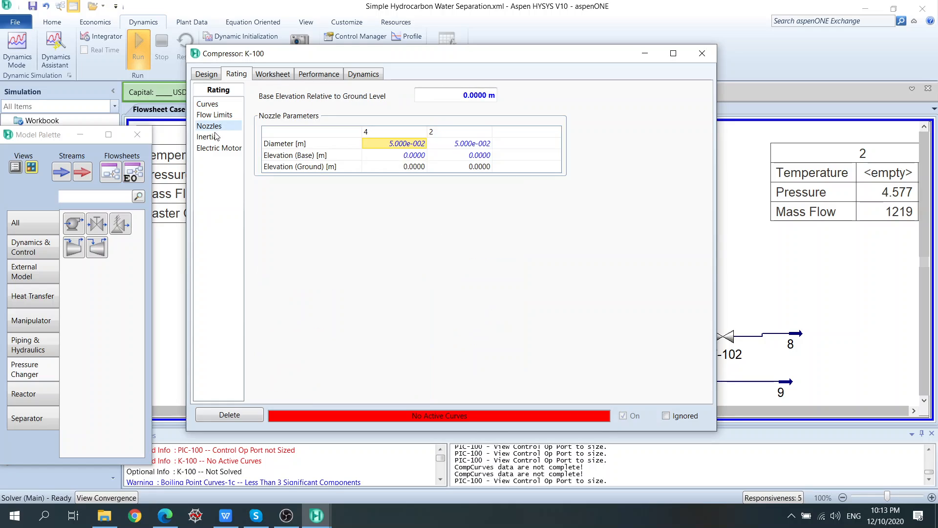
click(215, 138)
click(217, 148)
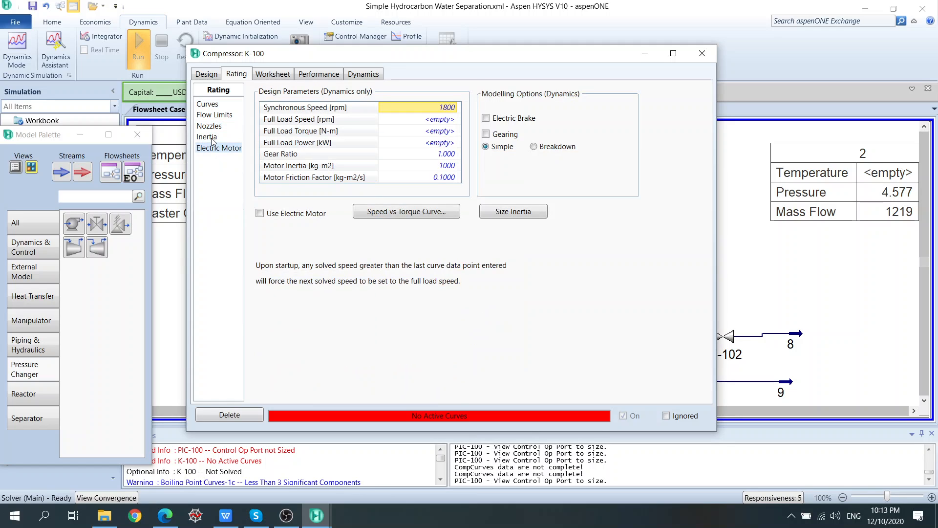
click(214, 137)
click(210, 126)
click(211, 115)
click(212, 105)
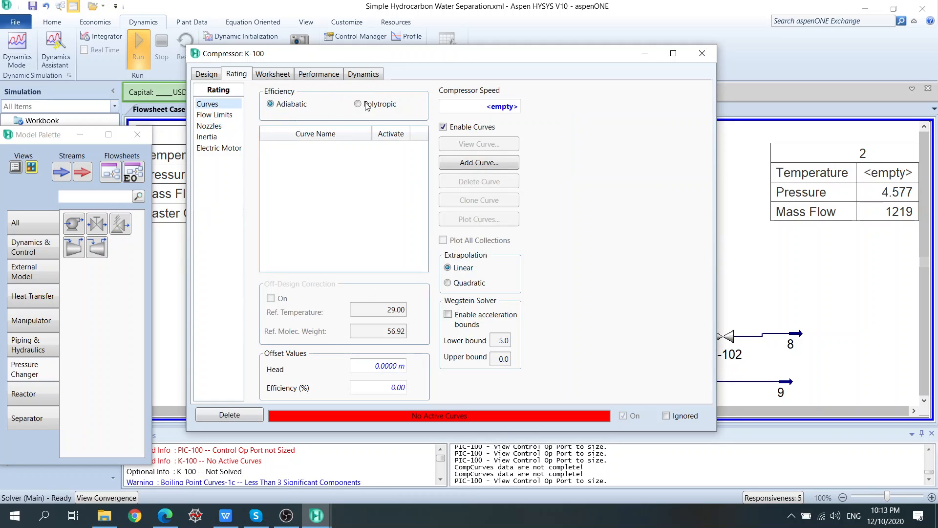
click(450, 129)
Specify the heat flow of compressor K-100's energy stream Q-100 as 1 kW
click(273, 74)
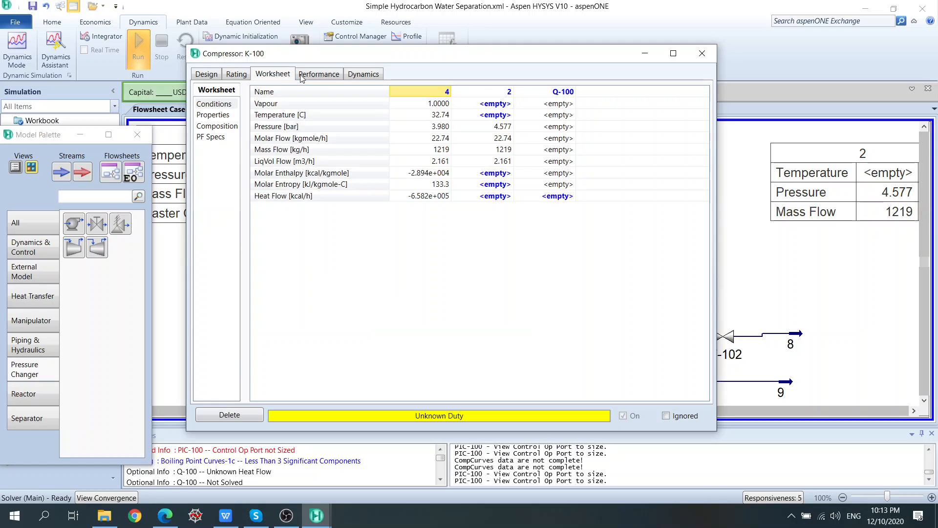
click(312, 76)
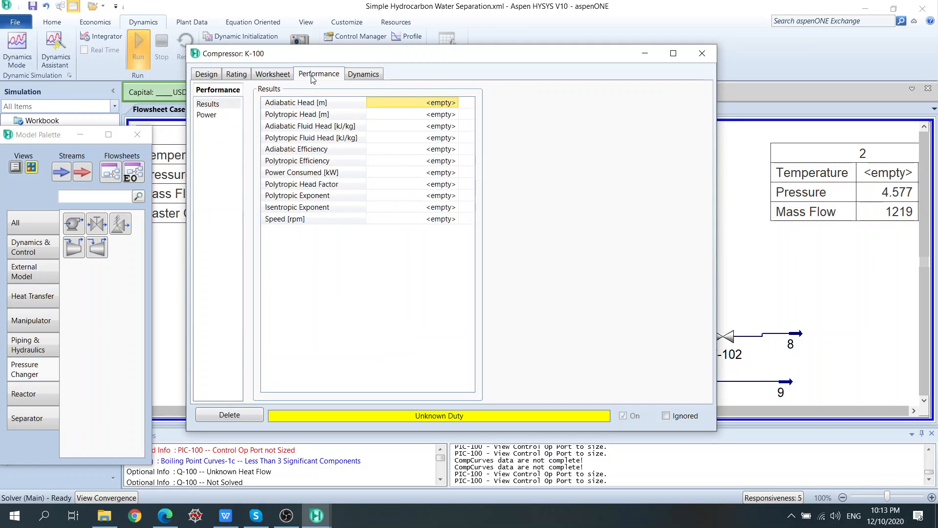
click(286, 78)
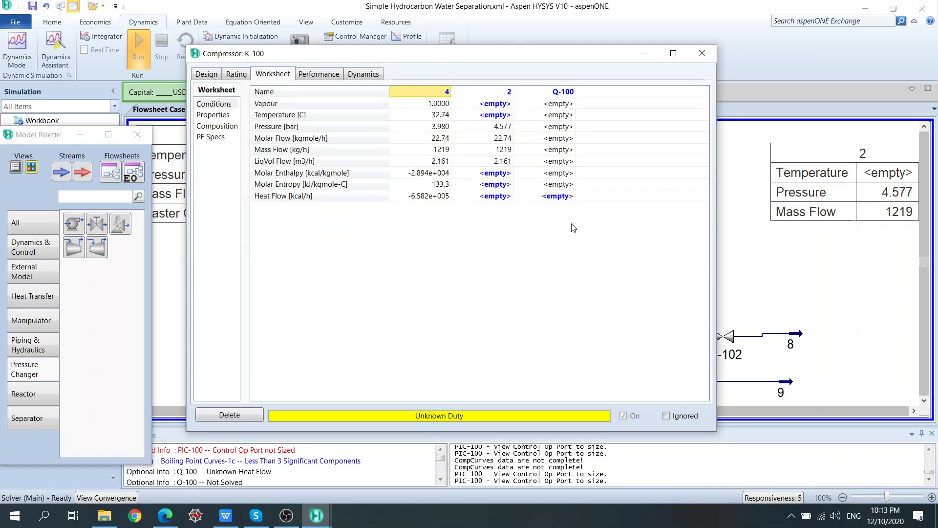
drag(544, 53, 361, 84)
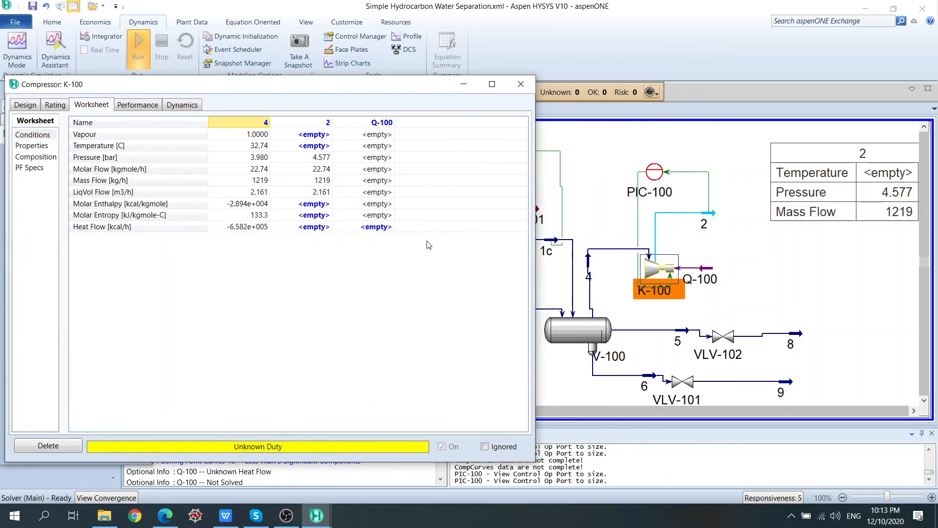
click(380, 229)
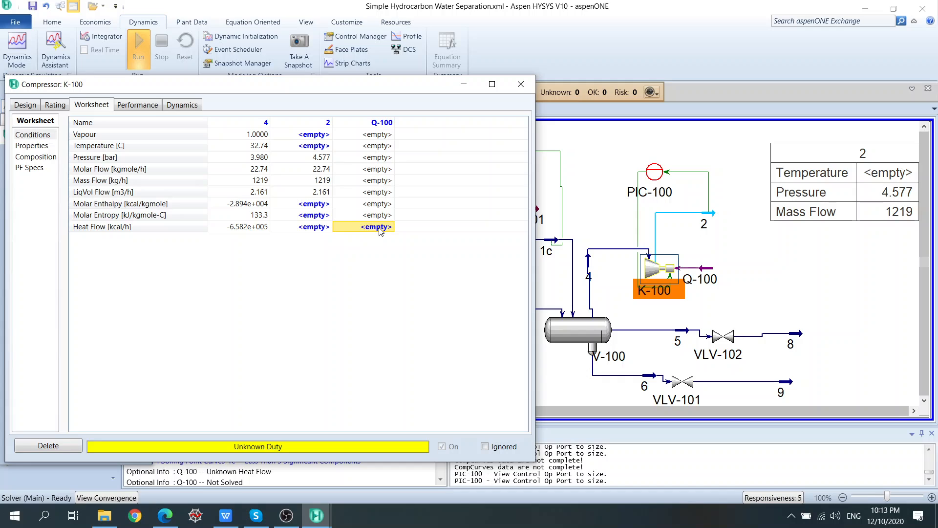
text(1)
key(Tab)
text(kW)
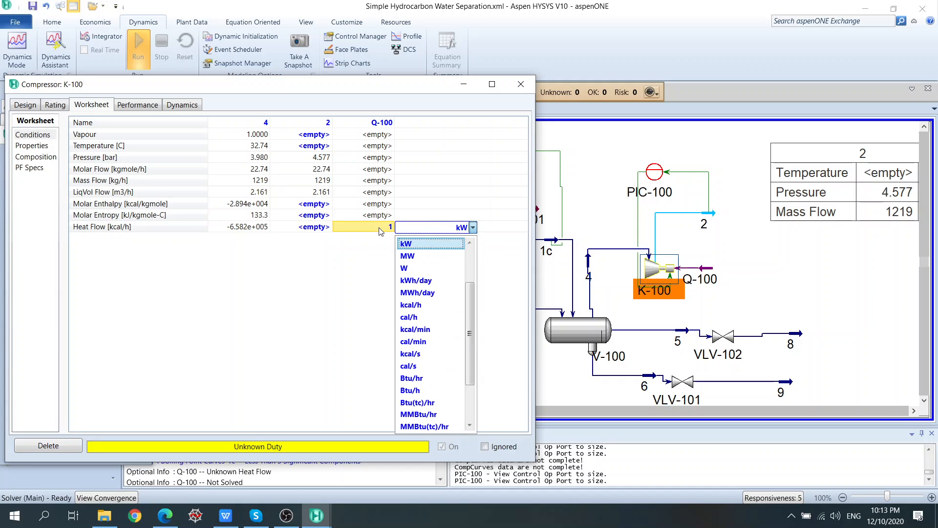
key(Return)
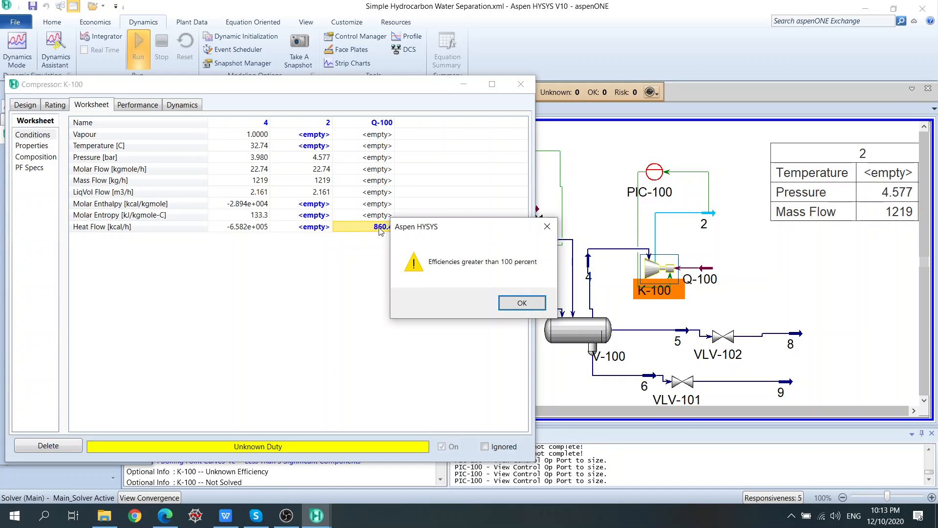
key(Return)
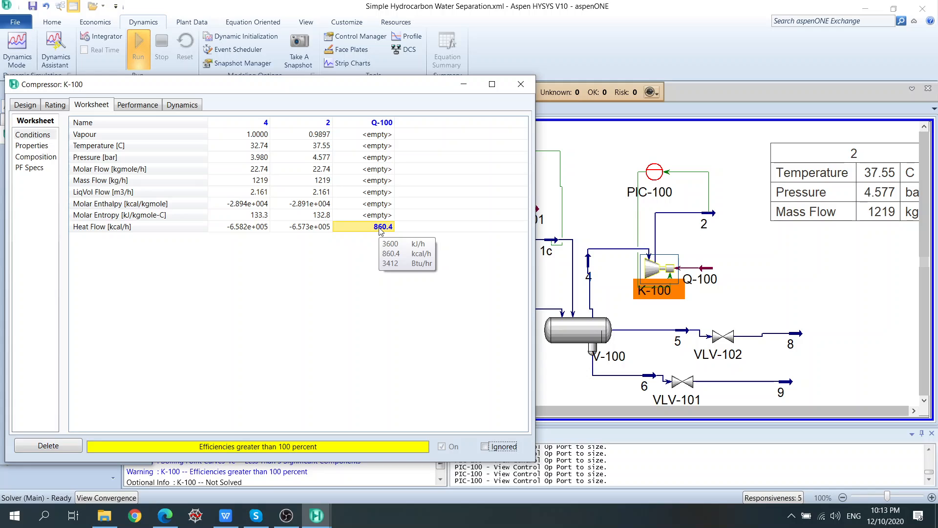
Clear the heat flow specification of energy stream Q-100 on compressor K-100
click(51, 105)
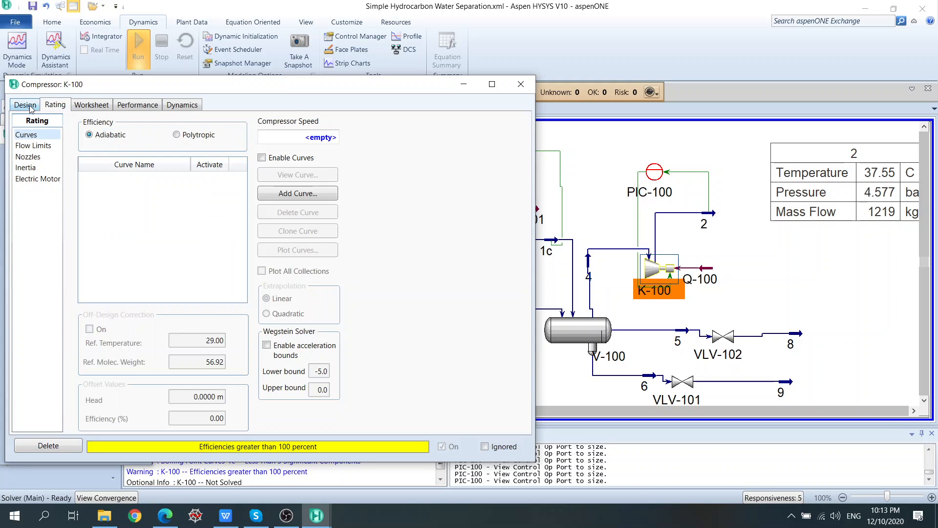
click(25, 106)
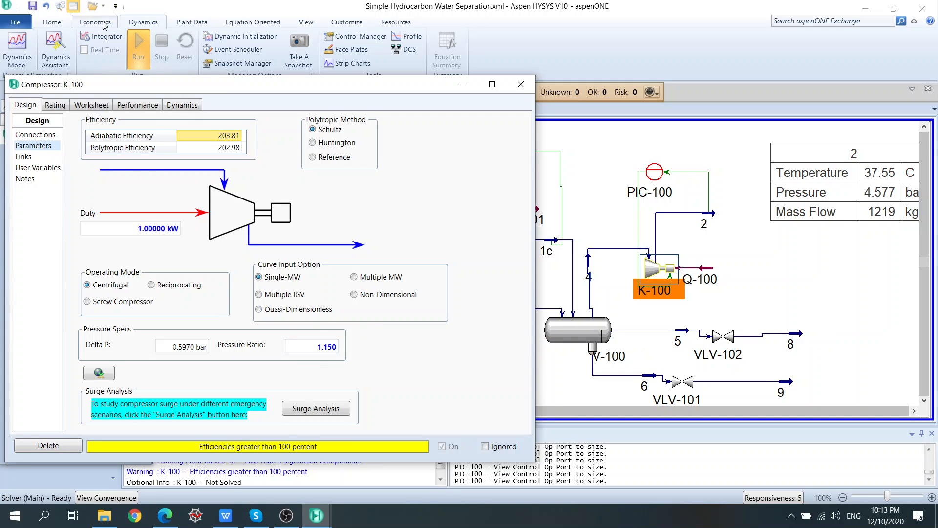
click(52, 22)
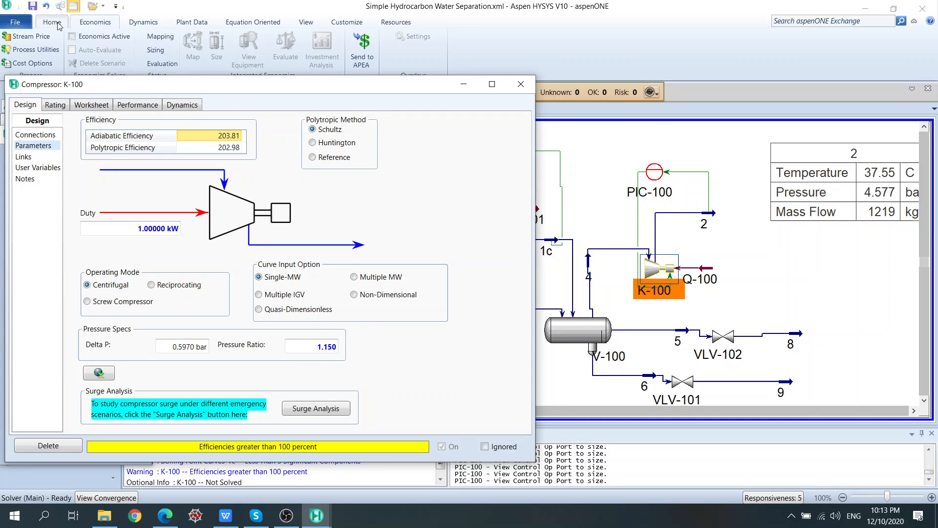
click(331, 347)
click(101, 105)
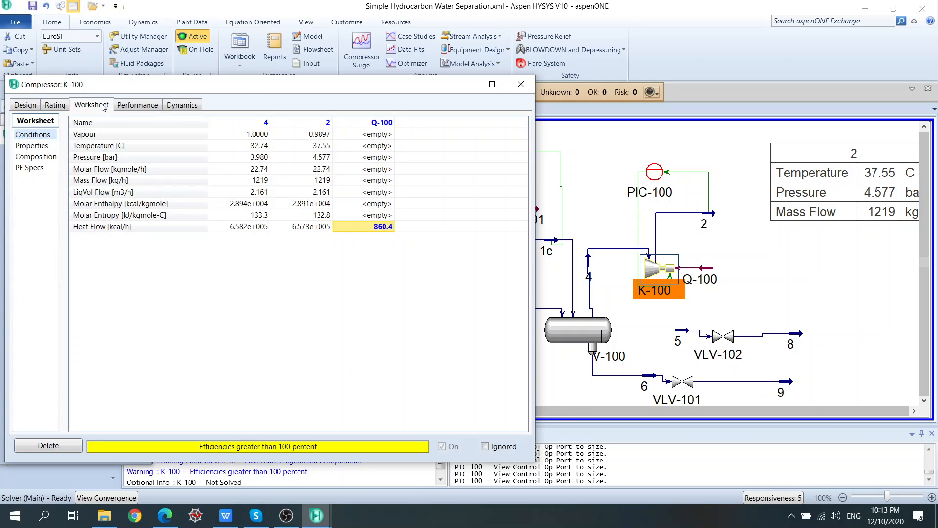
mouse_move(385, 232)
key(BackSpace)
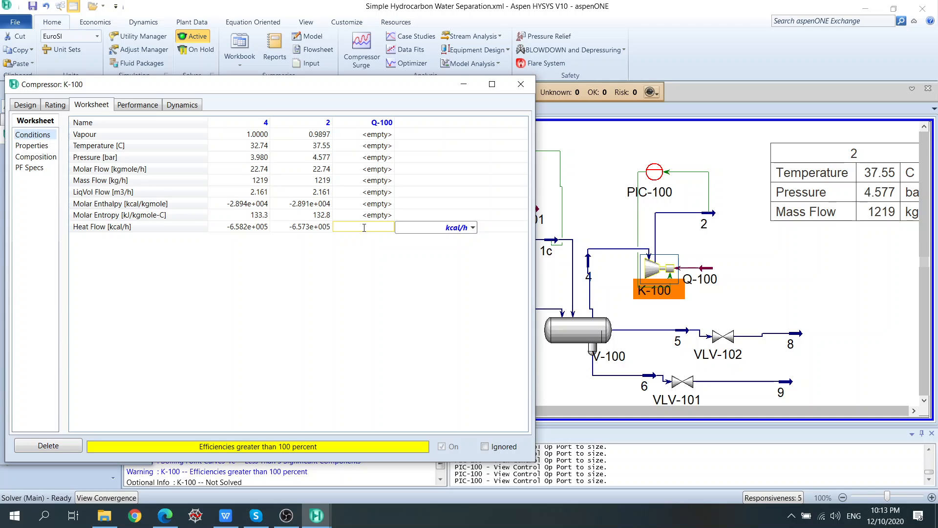
key(Return)
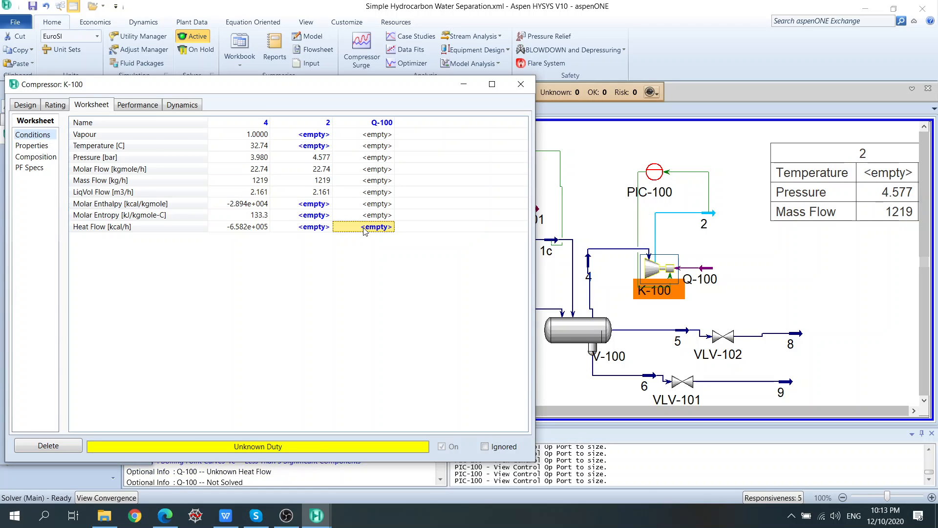
Set the adiabatic efficiency of compressor K-100 to 70 percent
click(32, 106)
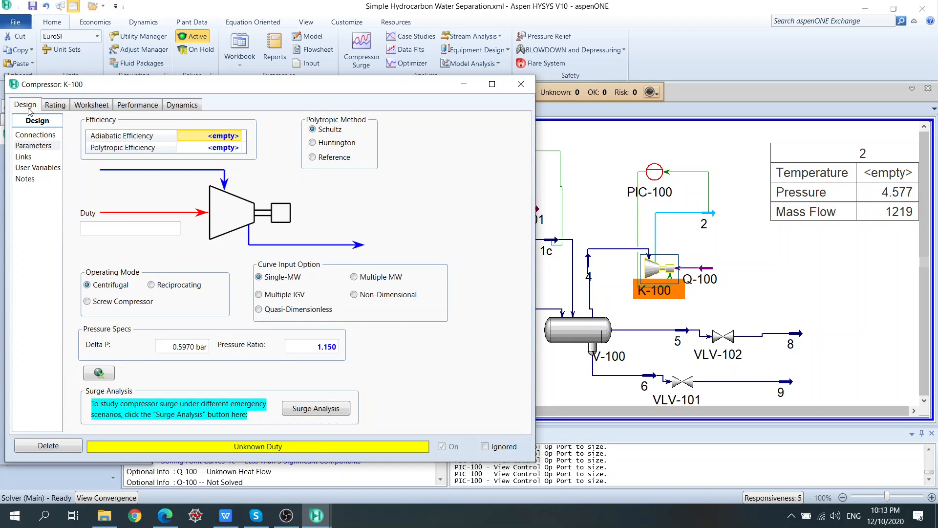
click(309, 348)
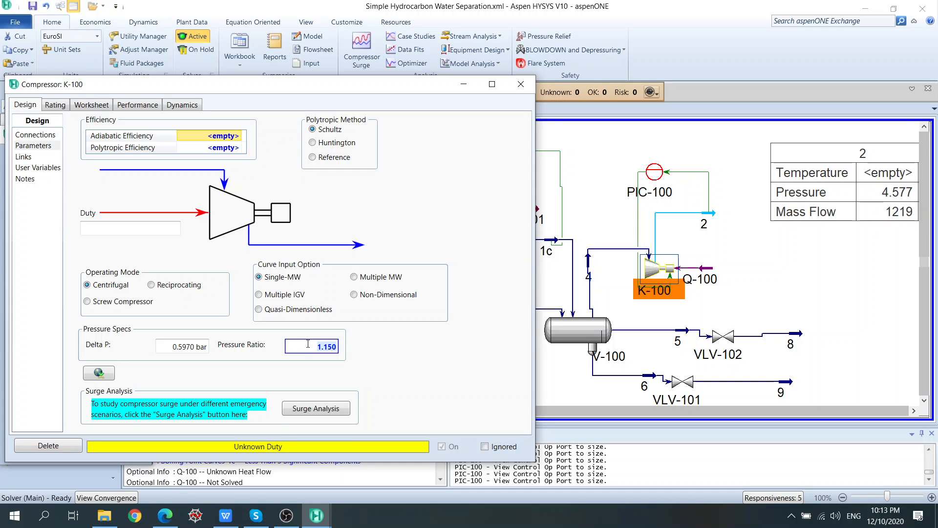
click(268, 184)
text(0.7)
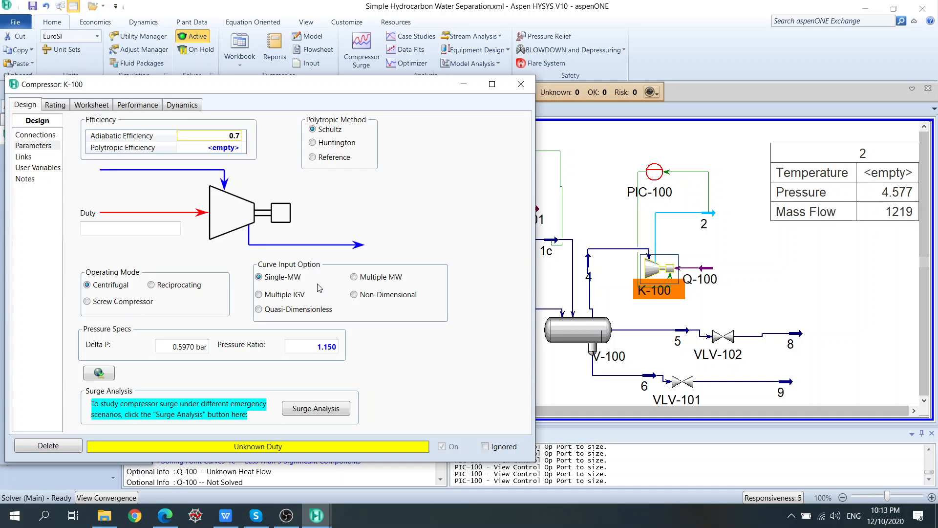
key(Return)
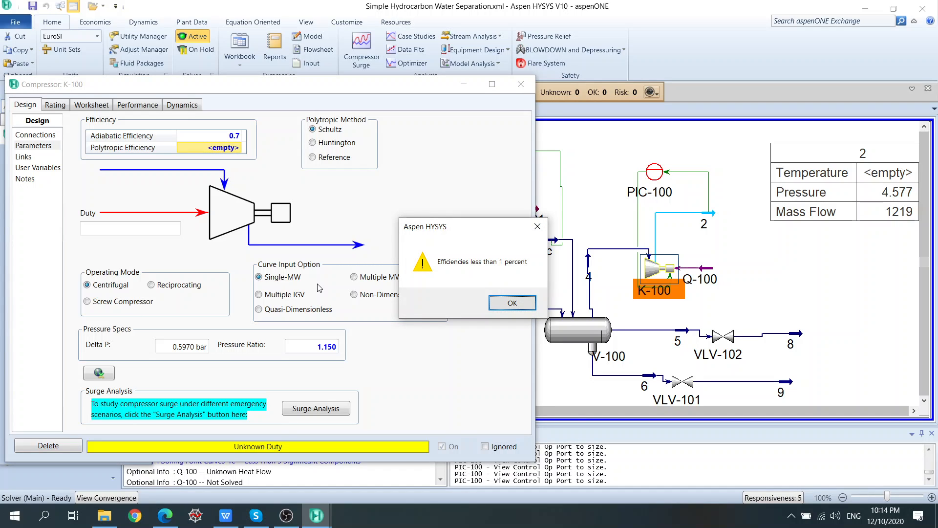
key(Return)
click(199, 137)
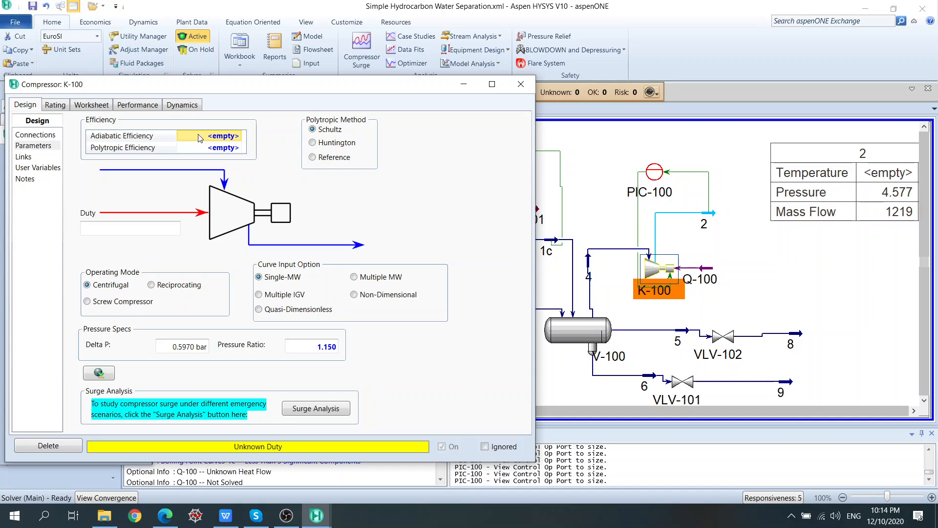
text(70)
key(Return)
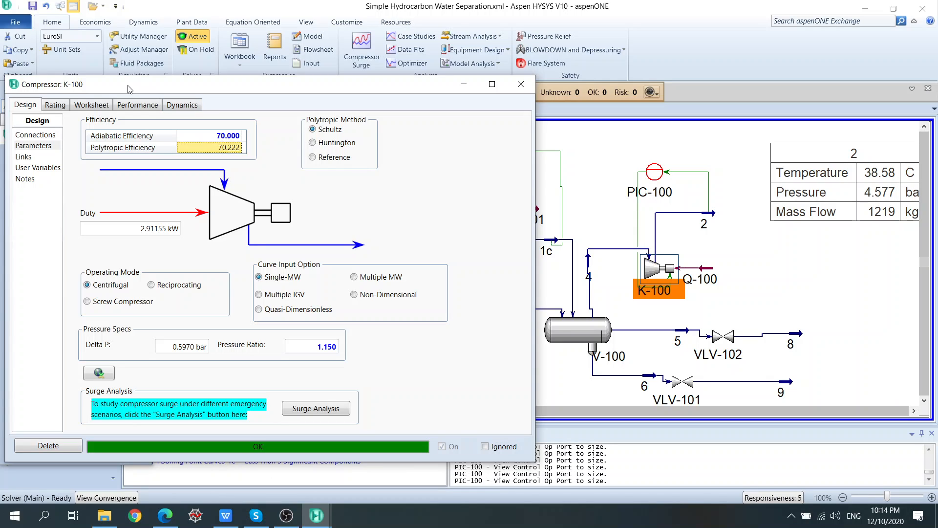
Review compressor K-100's stream conditions, design parameters, curves, flow limits and nozzles, and close its properties
click(91, 105)
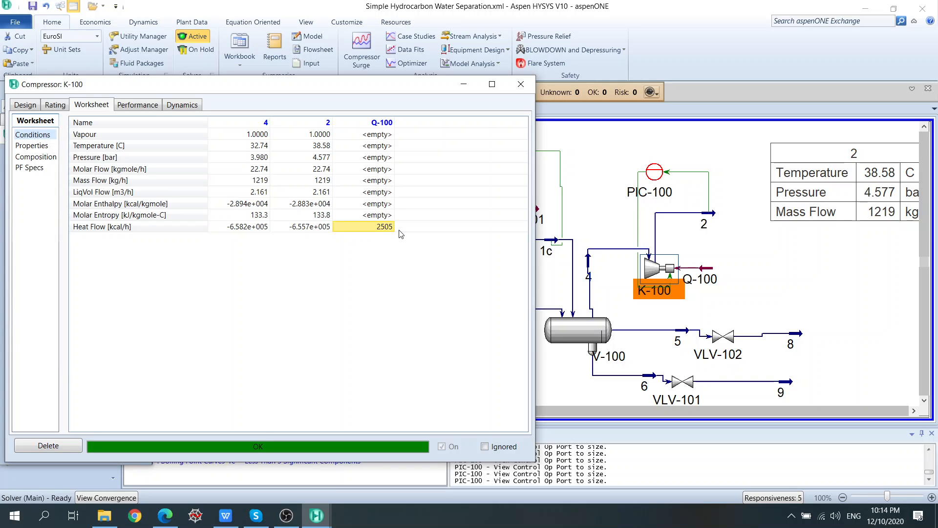
click(55, 106)
click(25, 105)
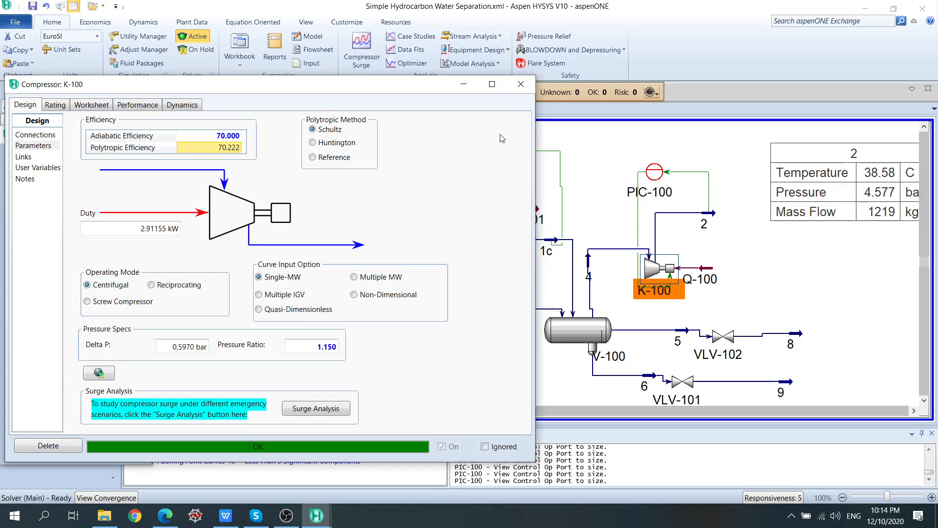
click(55, 105)
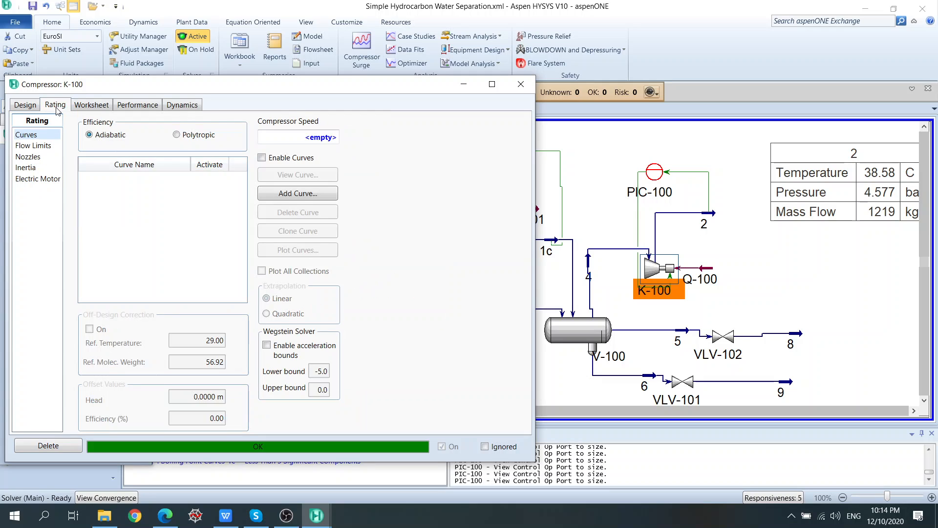
click(35, 146)
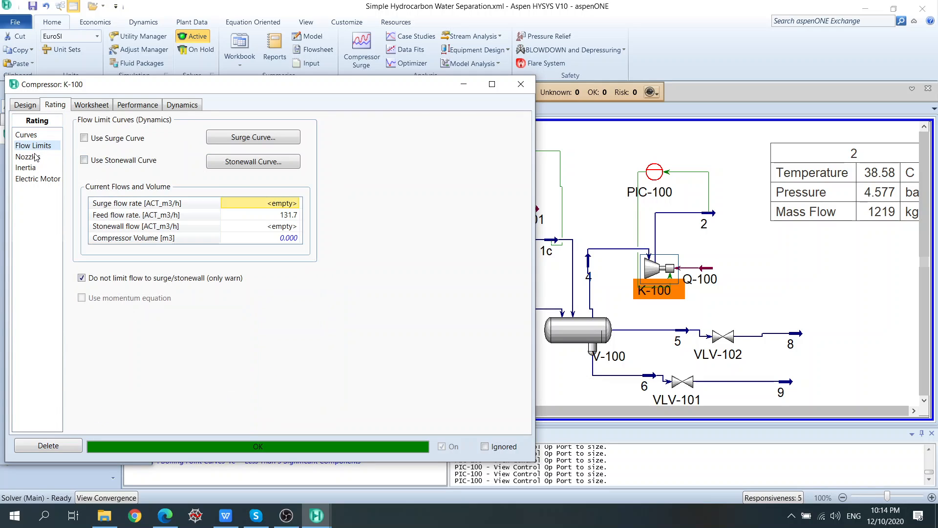
click(35, 157)
click(34, 136)
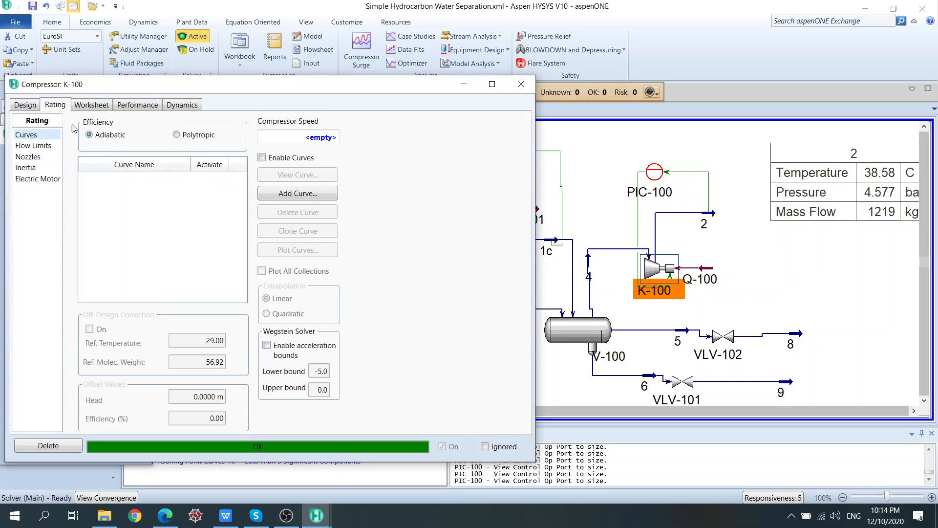
click(520, 88)
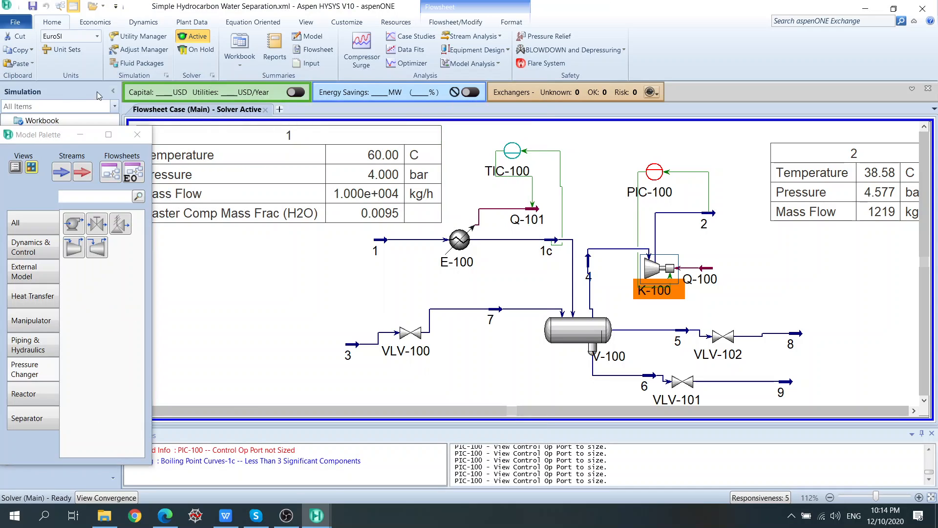
Move the Model Palette aside and run the Dynamics Assistant to review its general list of recommended changes
click(49, 139)
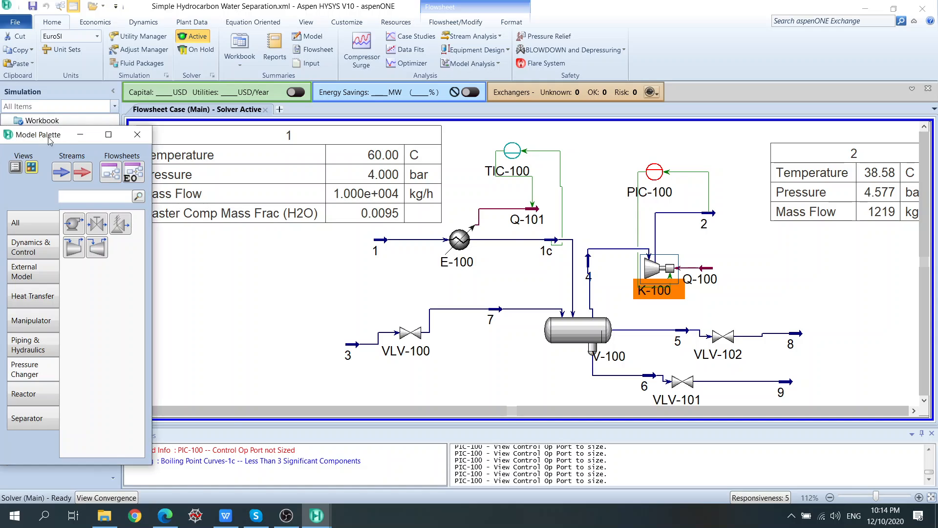
drag(49, 140, 161, 140)
click(146, 25)
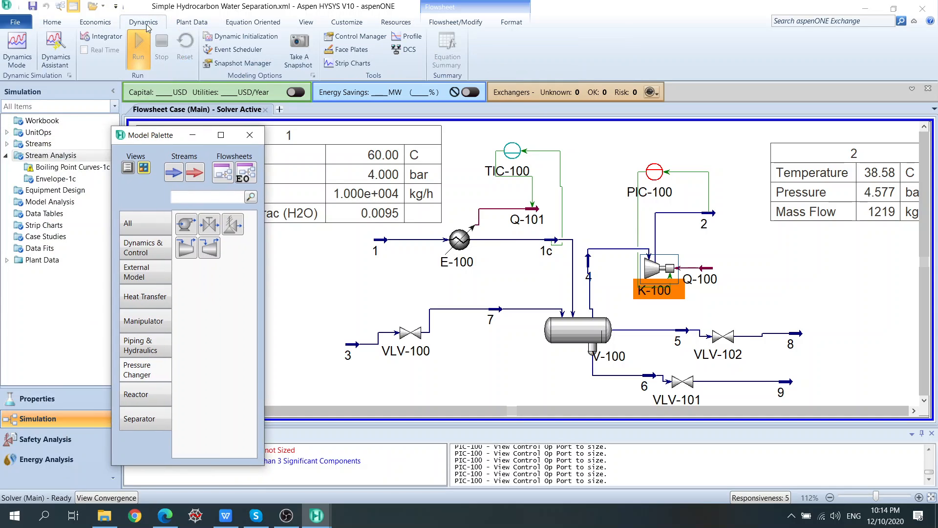
click(56, 49)
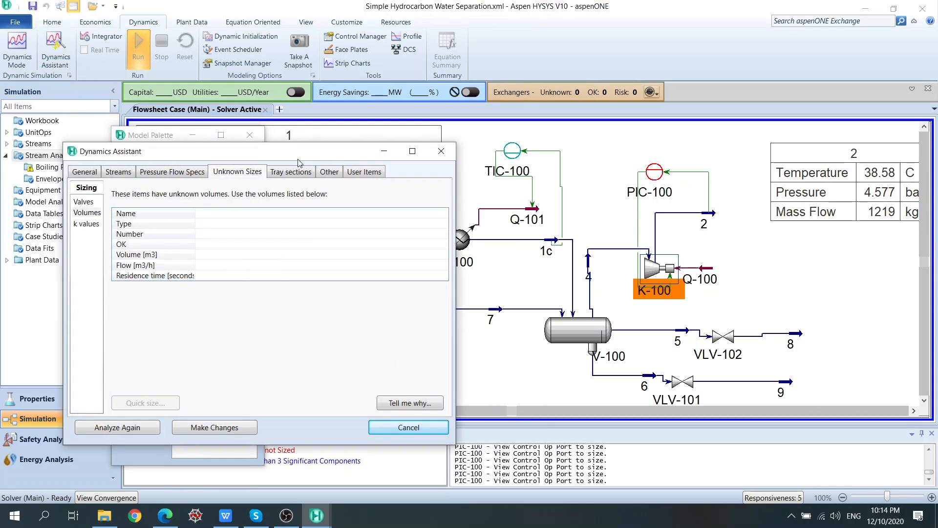
click(85, 172)
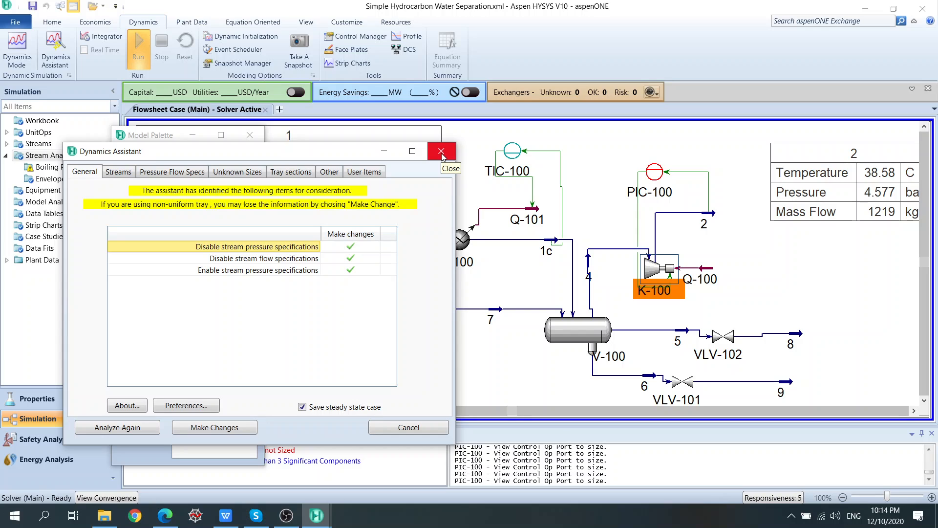
Switch to Microsoft Edge, search for "compressor curve", and examine the centrifugal compressor performance map in the ScienceDirect Compressor Performance article
click(165, 516)
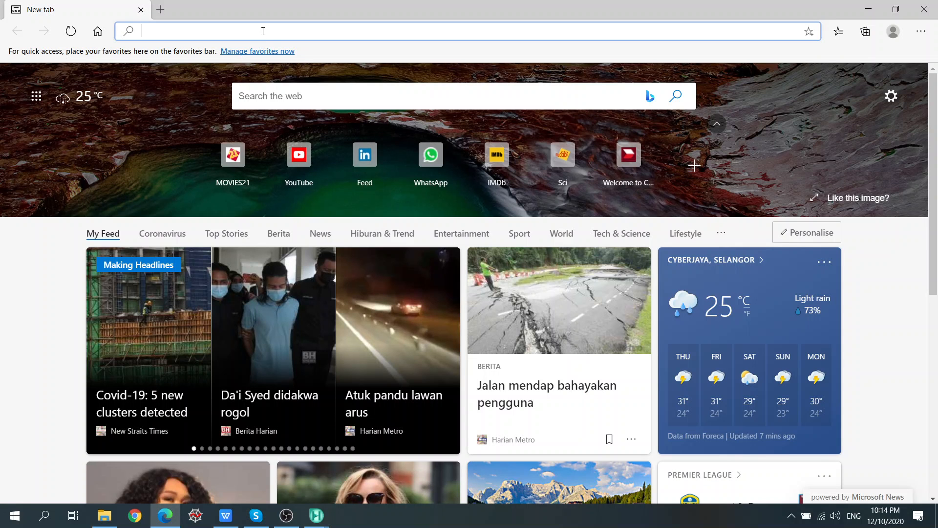
text(c)
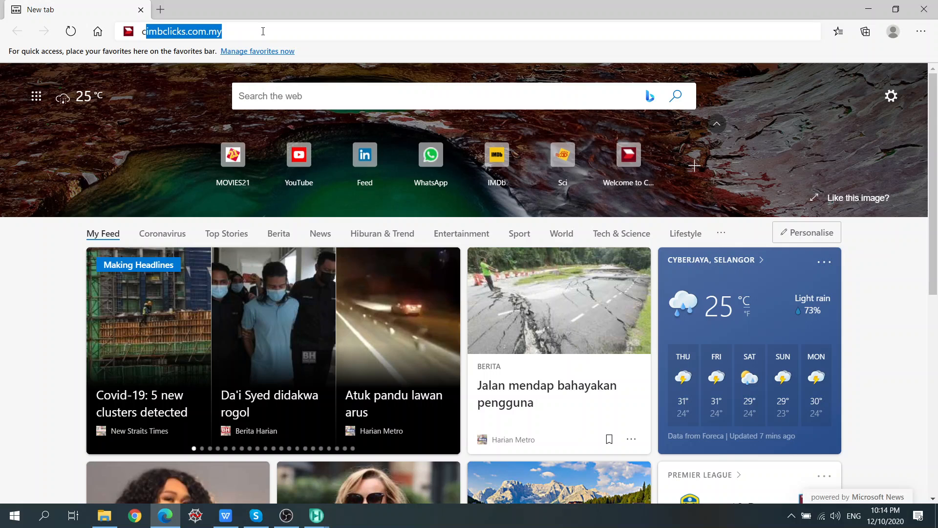
text(ompressor curve)
key(Return)
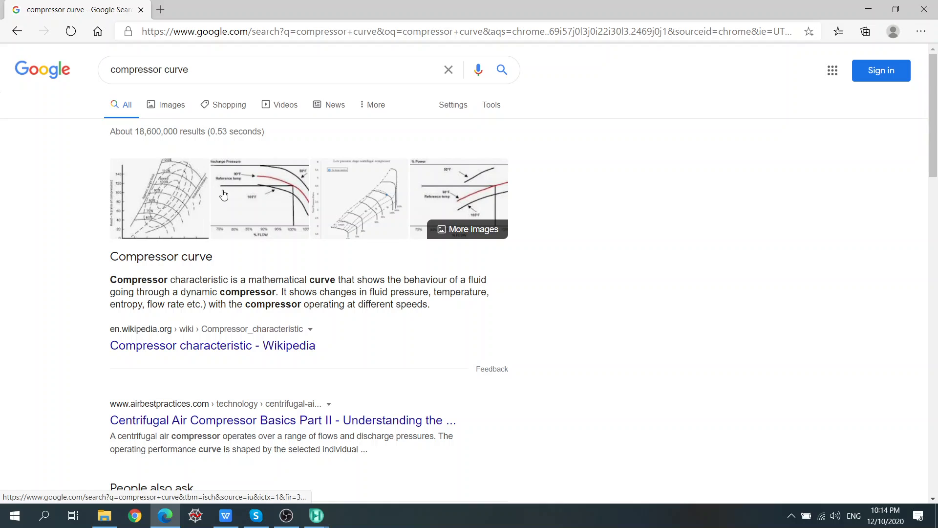
click(170, 198)
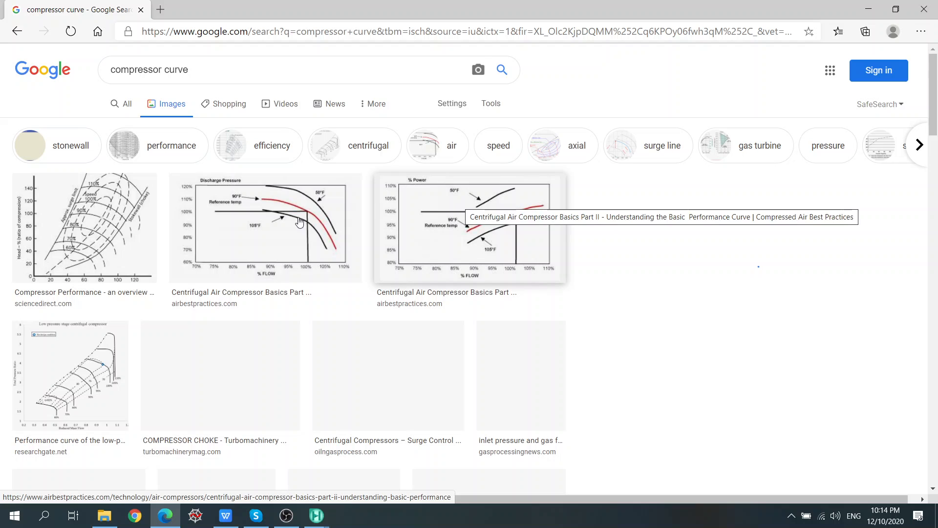
click(135, 225)
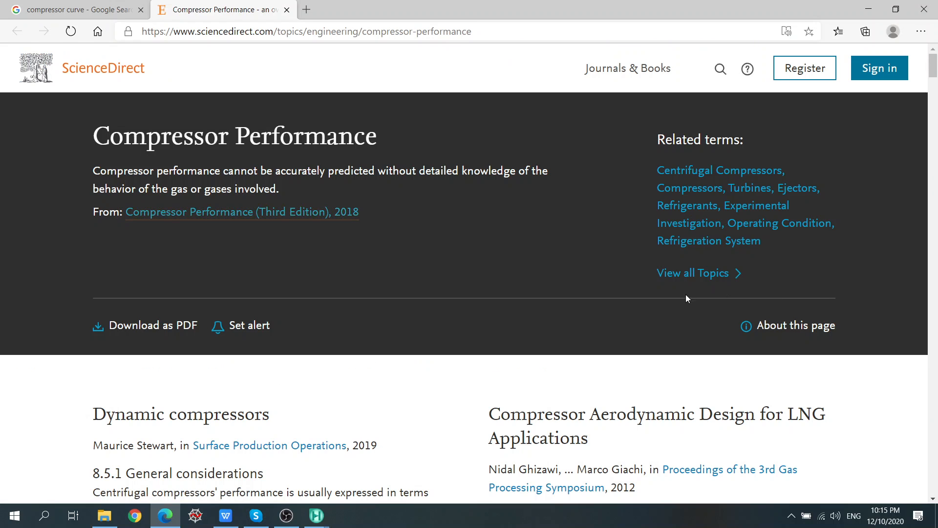
scroll(236, 136, down, 8)
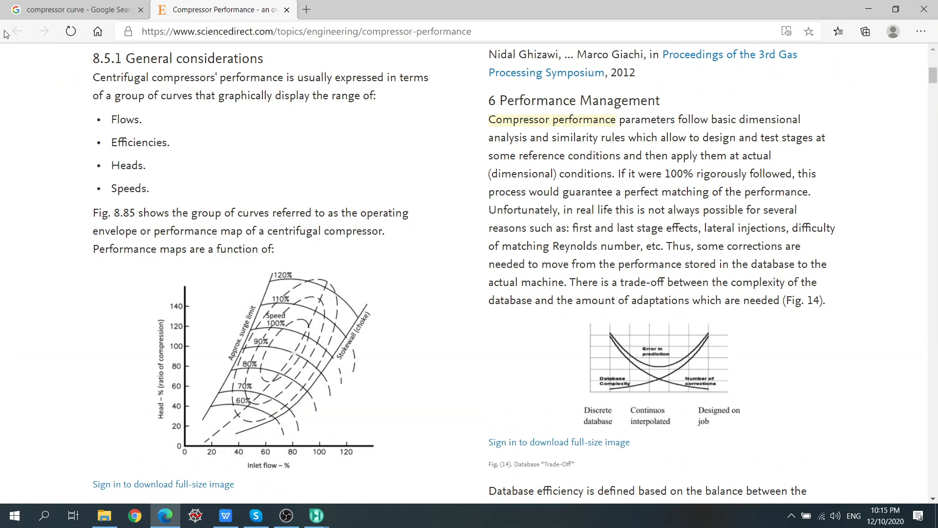
scroll(463, 261, down, 1)
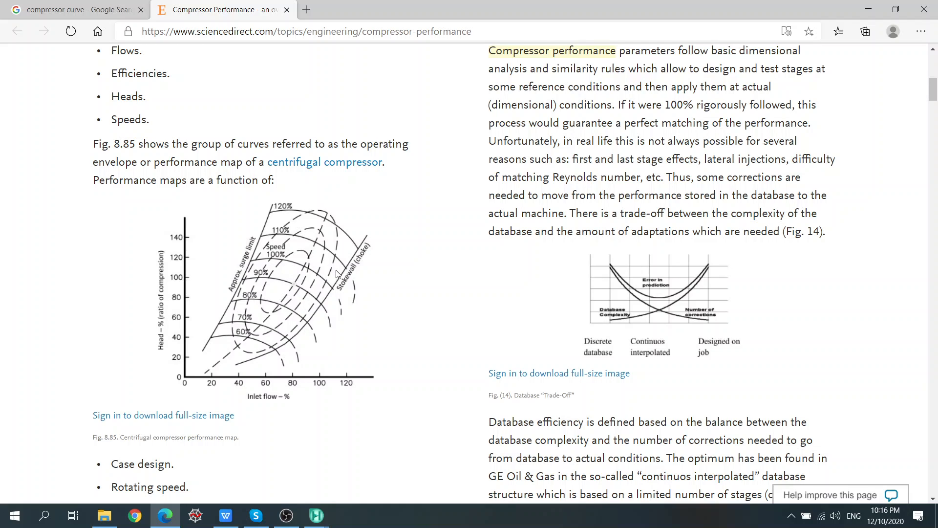
Switch back to Aspen HYSYS, review the Dynamics Assistant's stream pressure specifications, and inspect the conditions of stream 7
mouse_move(317, 518)
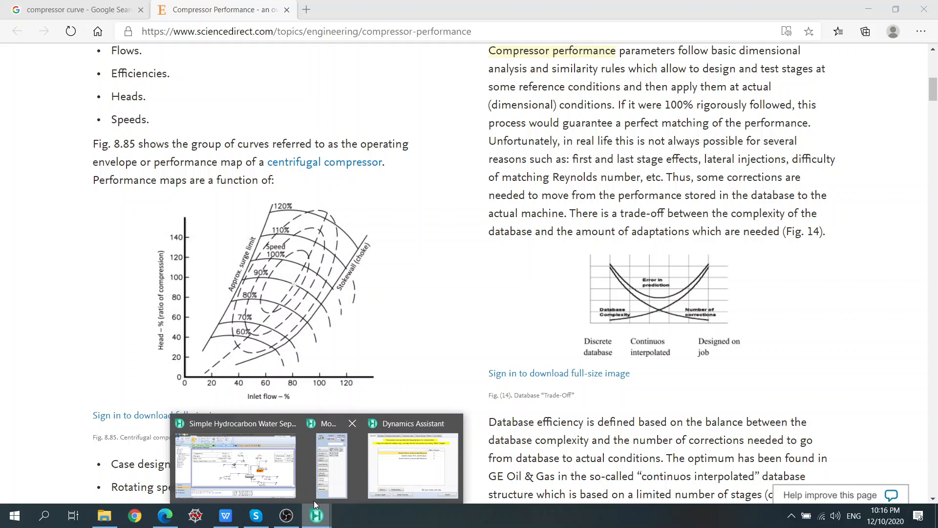
click(398, 474)
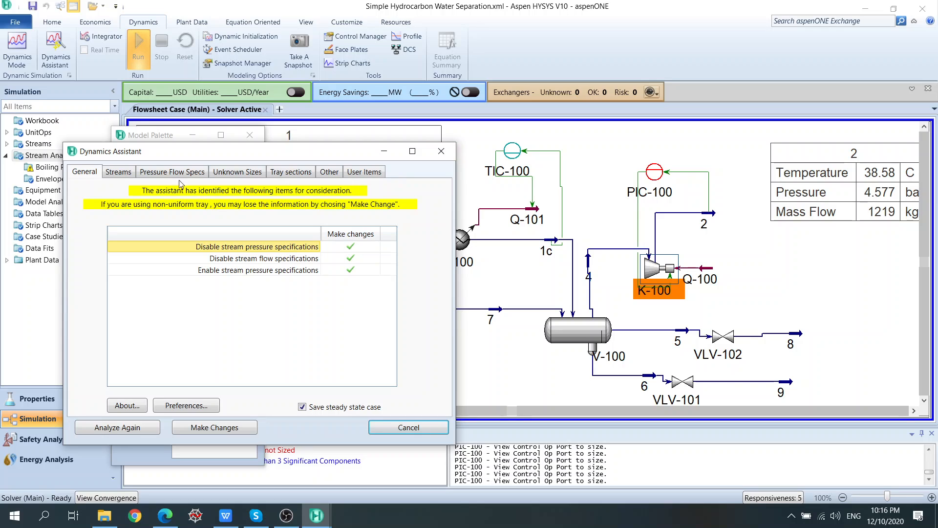
click(119, 172)
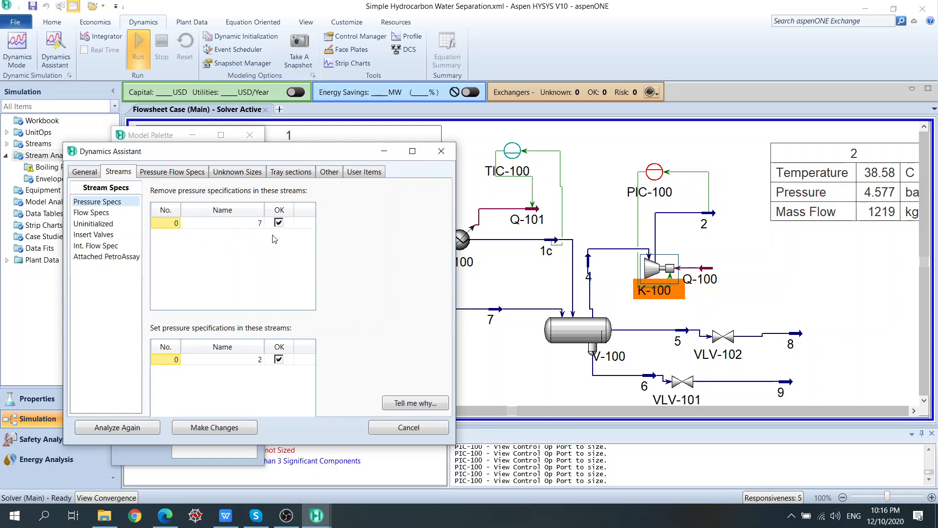
click(441, 151)
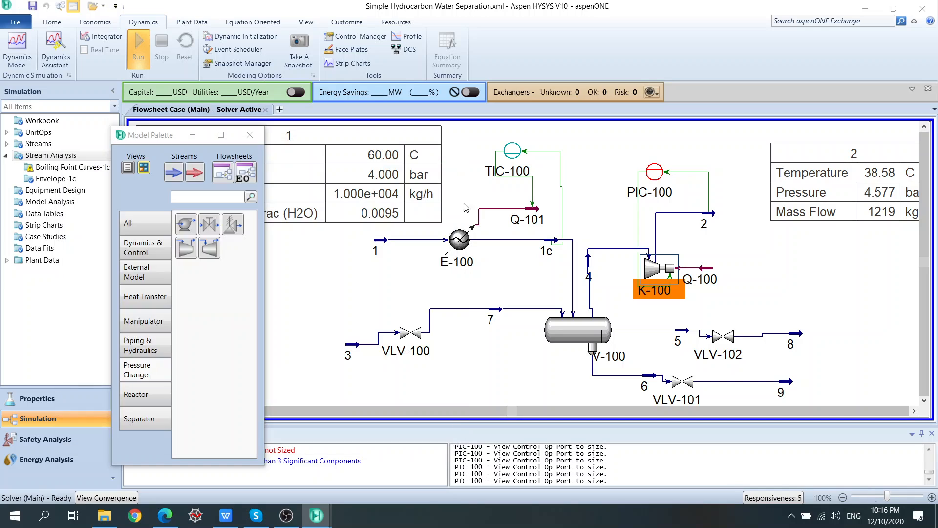
double_click(501, 311)
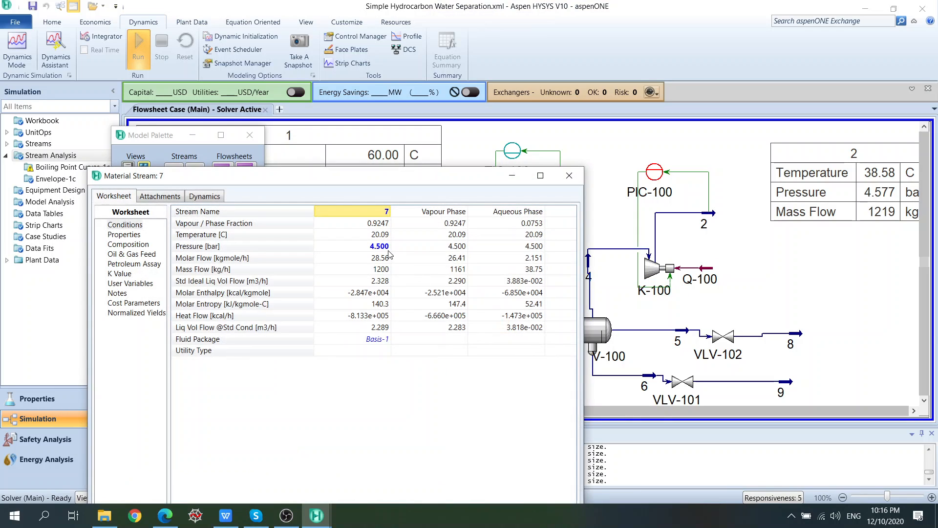
click(569, 175)
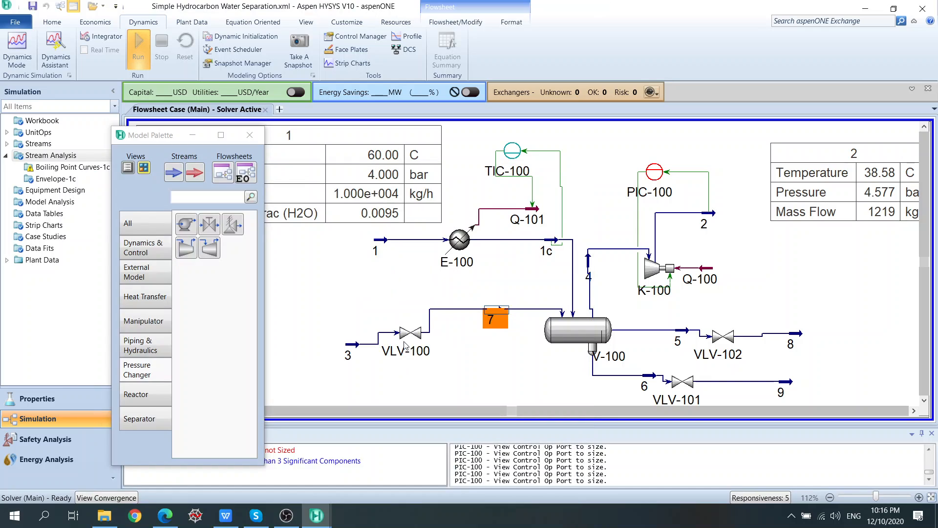
Clear the specified pressure of outlet stream 7 in valve VLV-100's worksheet
click(411, 334)
double_click(405, 326)
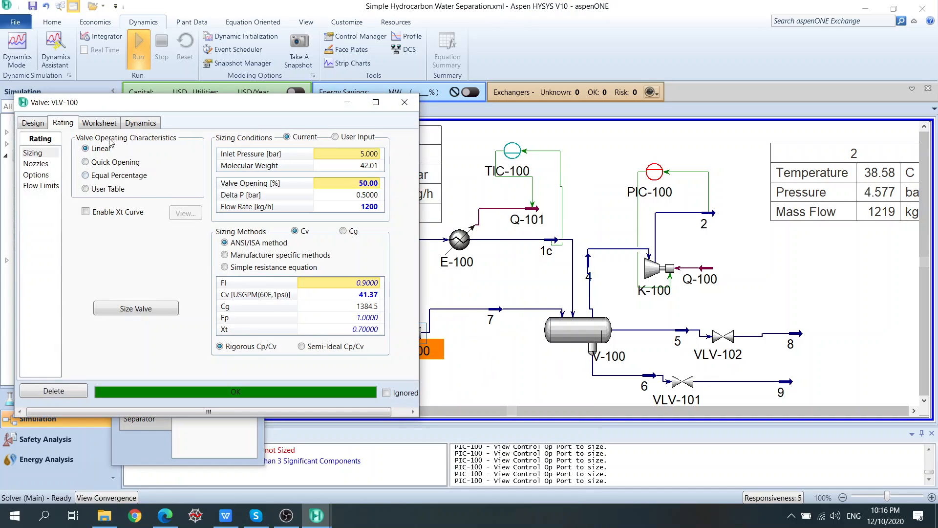
click(100, 123)
click(320, 177)
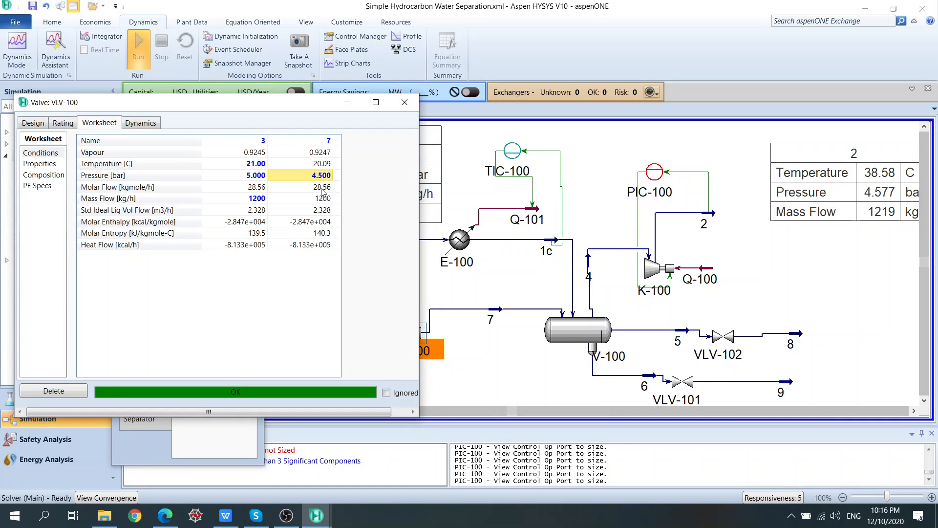
mouse_move(327, 192)
key(Delete)
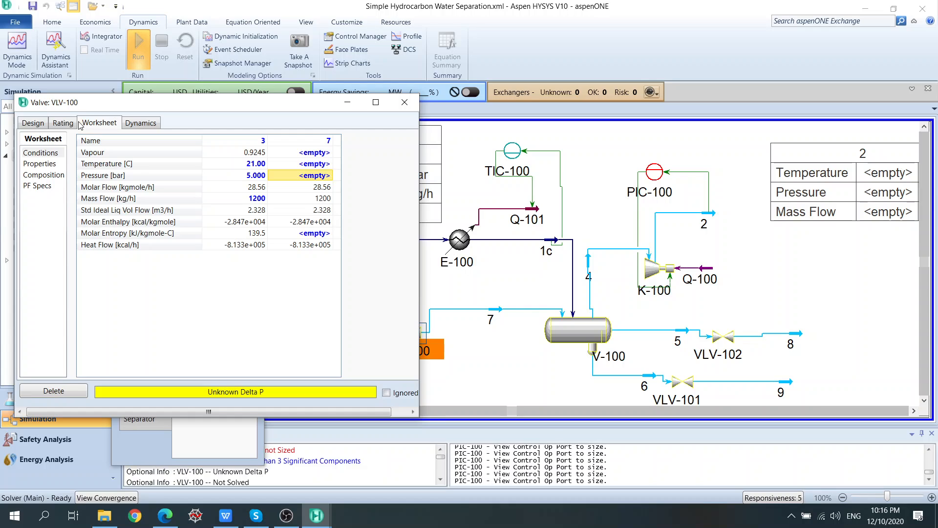
Set valve VLV-100's Delta P to 0.5 bar in its design parameters and close the valve's properties
click(62, 123)
click(33, 123)
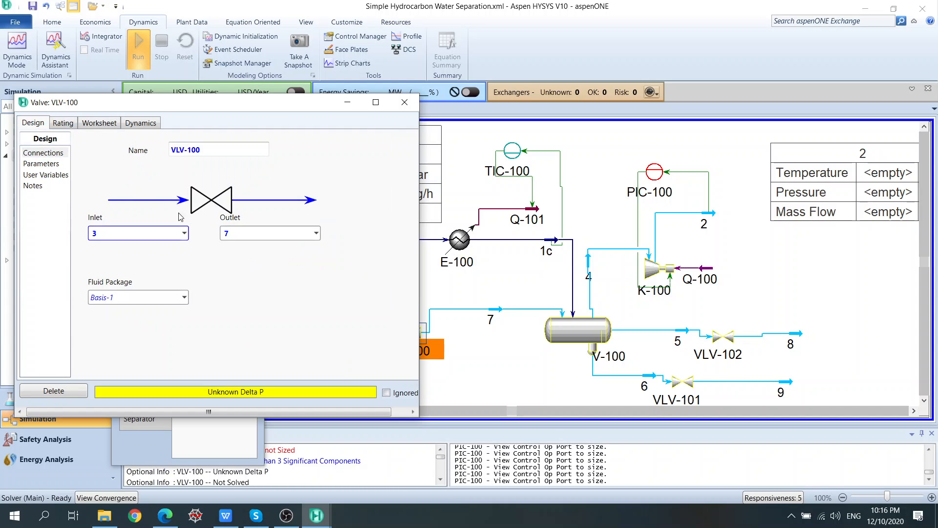
click(44, 163)
click(244, 164)
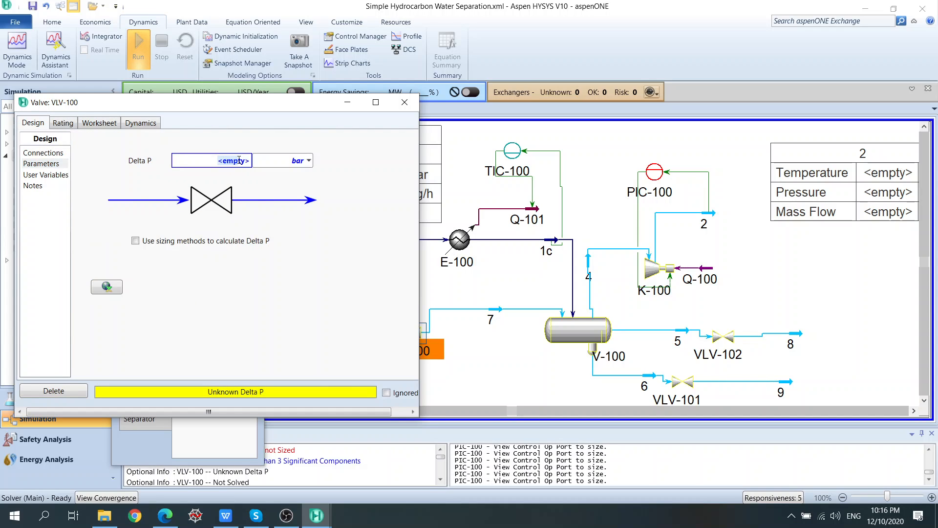
text(0.5)
key(Return)
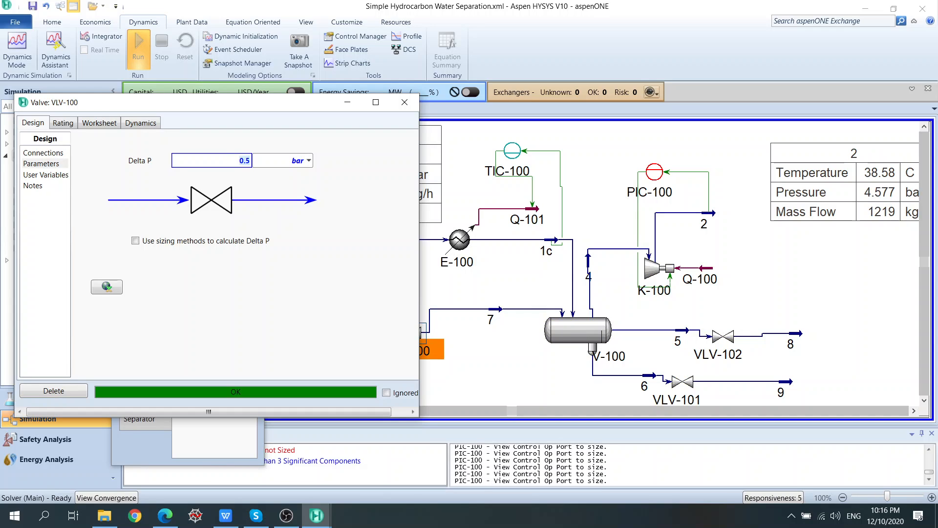
click(404, 105)
Check stream 7's dynamic pressure and flow specifications and stream 2's worksheet conditions
double_click(494, 309)
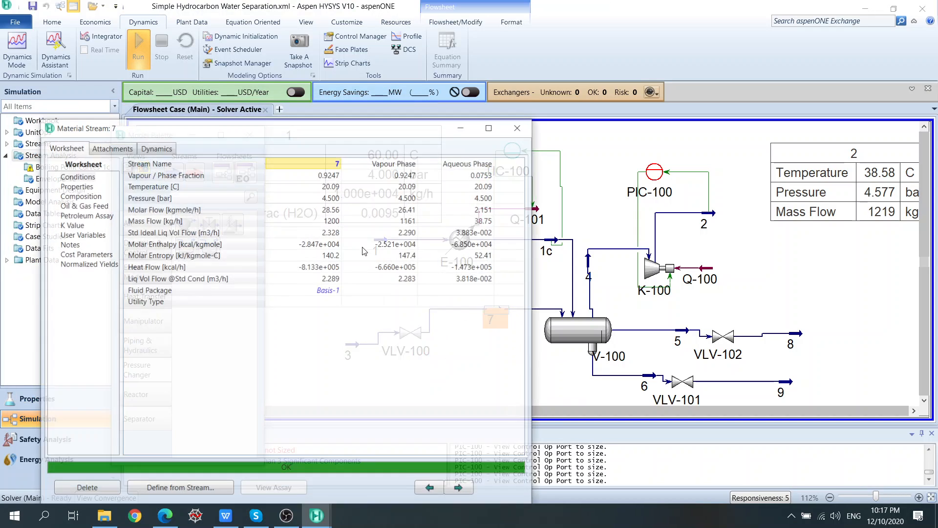
click(156, 148)
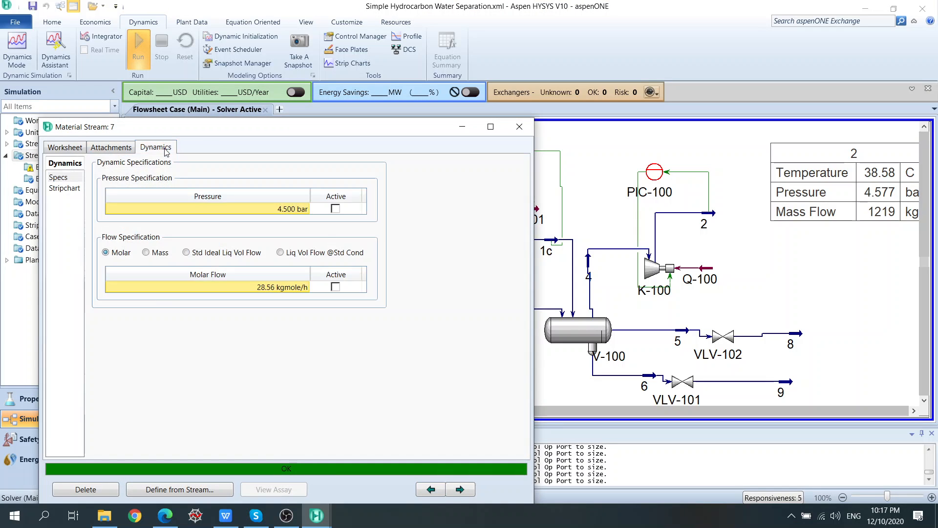
click(532, 130)
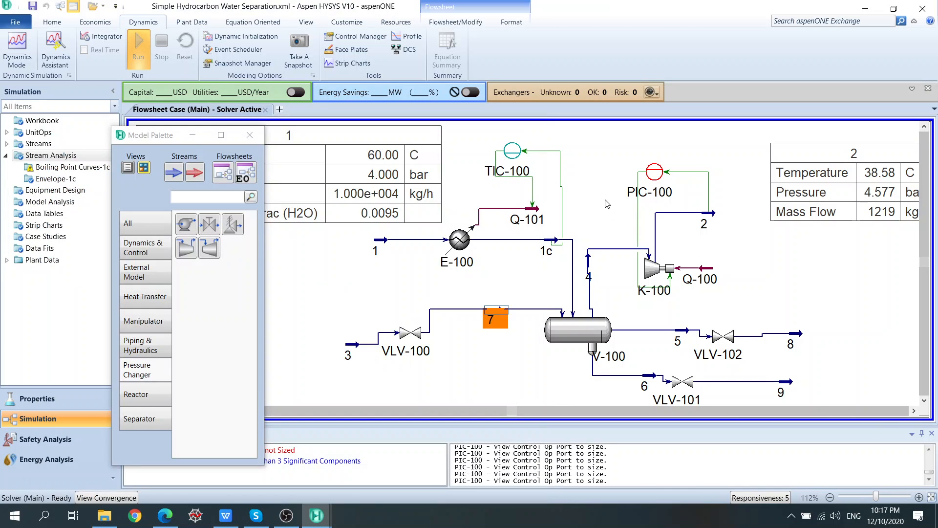
double_click(703, 219)
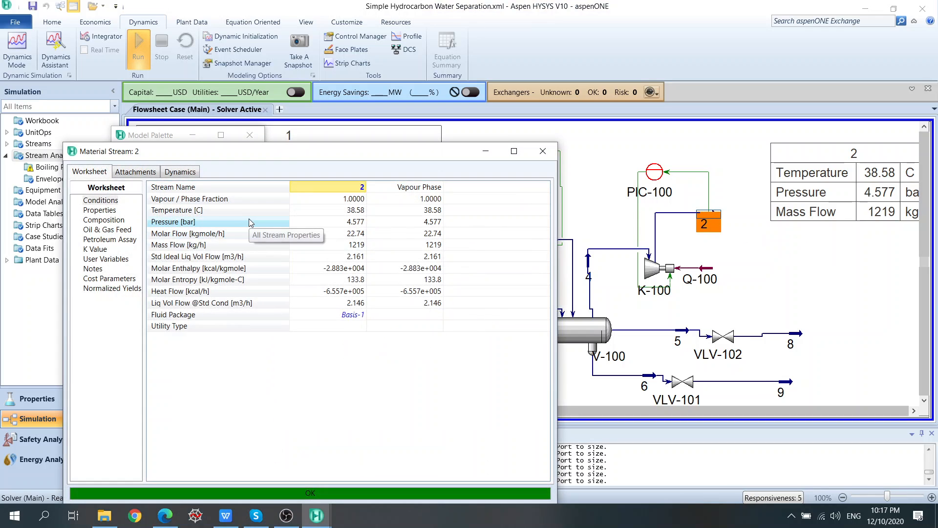
click(542, 151)
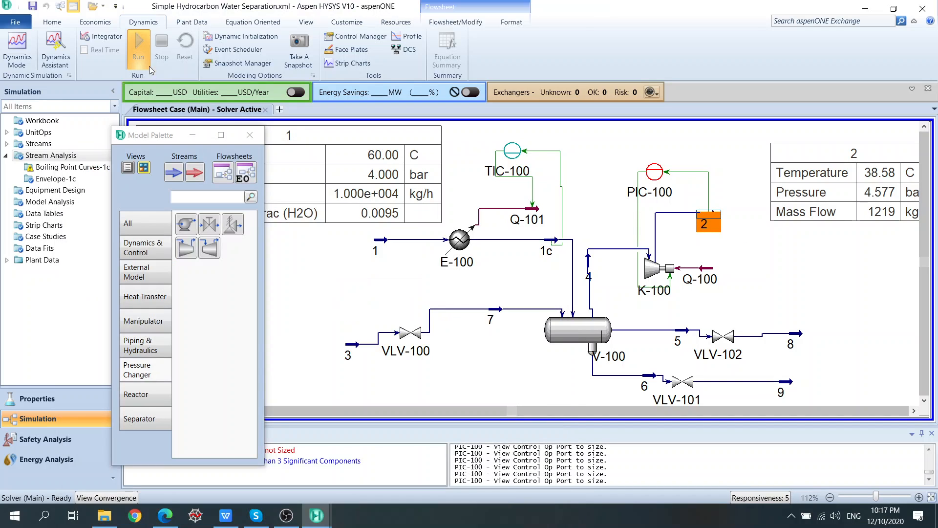
Rerun the Dynamics Assistant and review its recommended stream pressure specifications
click(54, 52)
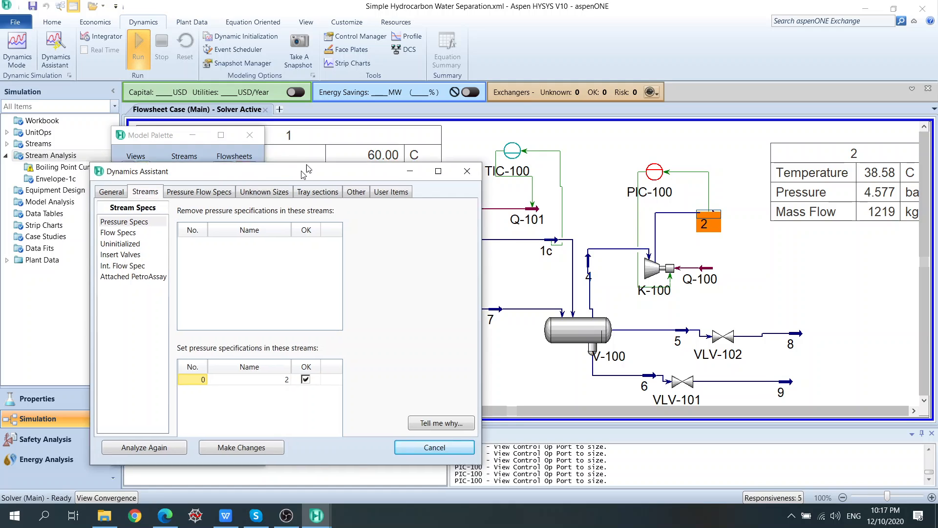
drag(312, 186, 336, 120)
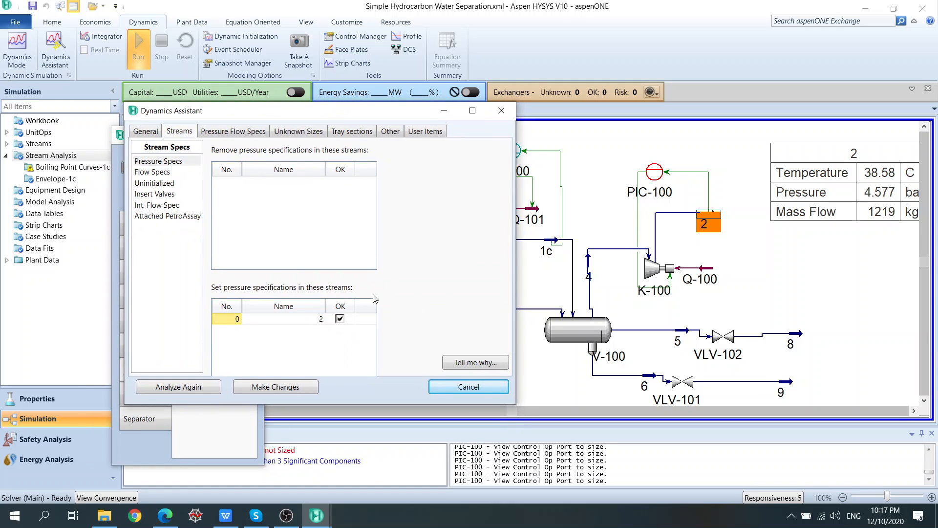
click(501, 110)
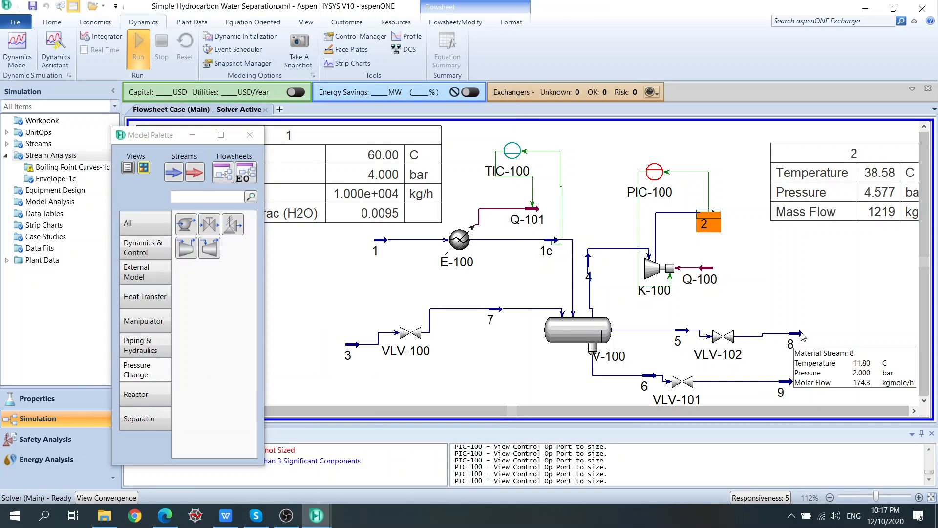
Inspect the dynamic pressure and flow specifications of product stream 8 as a reference
click(803, 337)
double_click(803, 336)
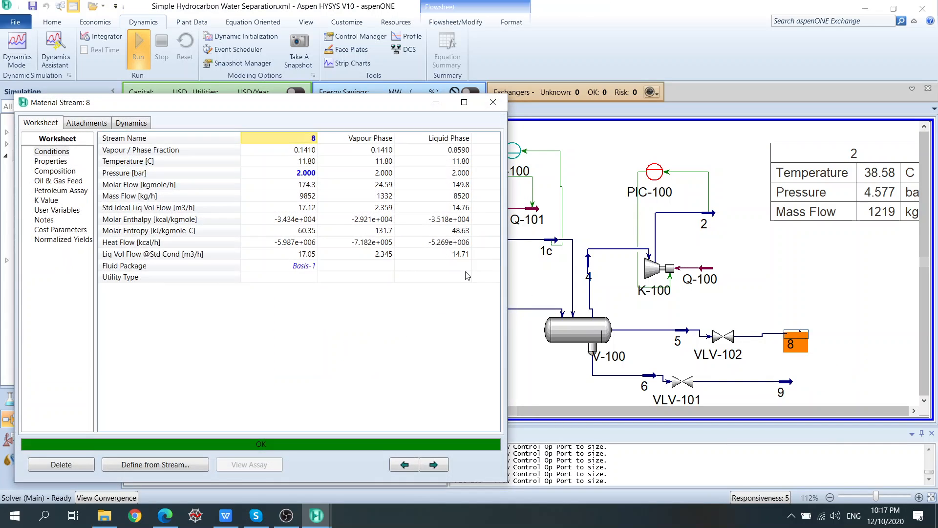
click(131, 122)
click(494, 102)
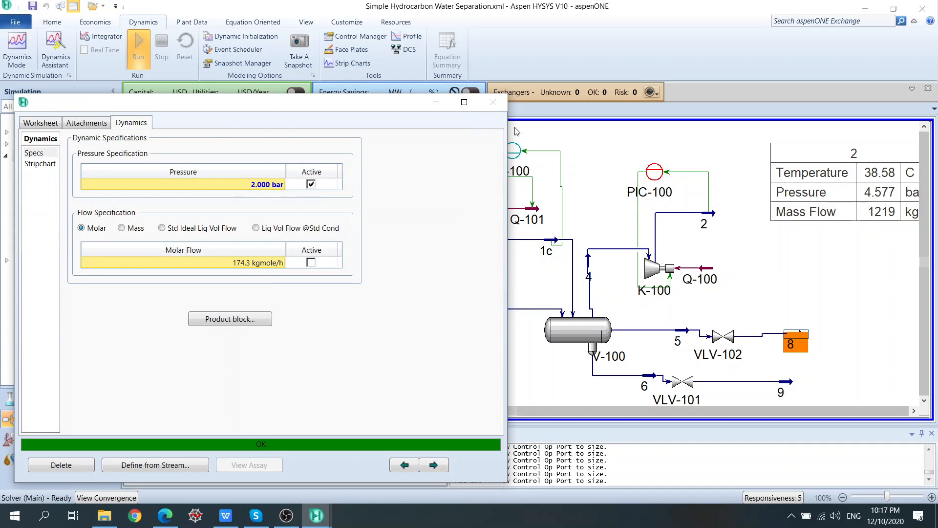
Activate the dynamic pressure specification of compressor outlet stream 2 and close its properties
double_click(711, 216)
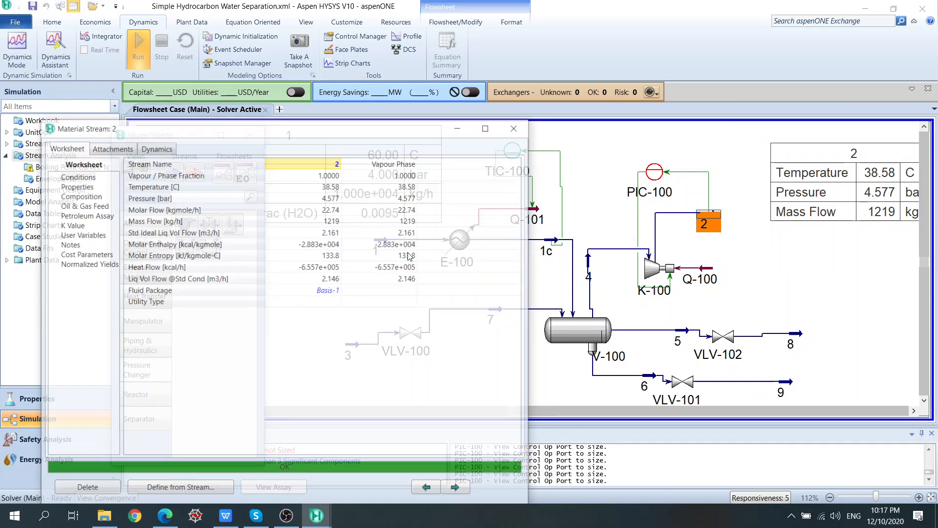
click(156, 147)
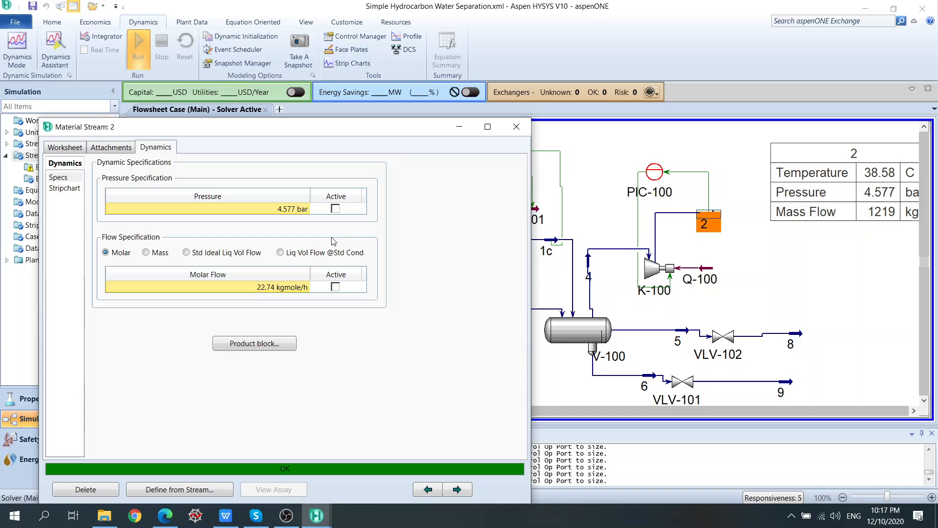
click(336, 210)
click(517, 127)
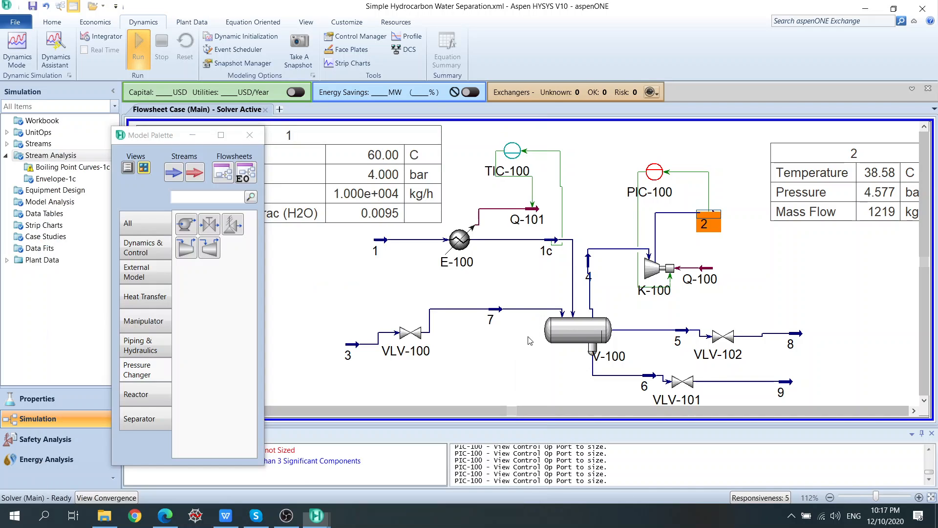
Review separator V-100's sizing, connections and the conditions of its attached streams
double_click(568, 330)
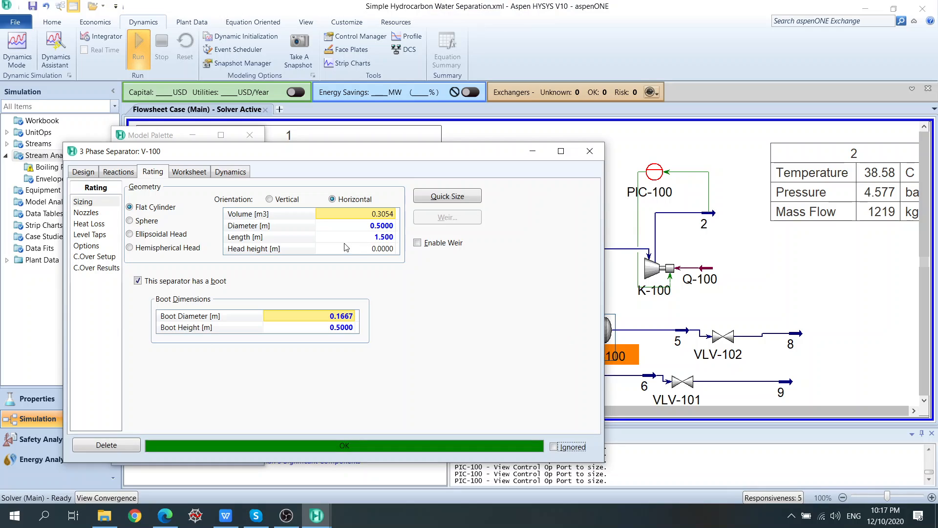
click(123, 172)
click(95, 174)
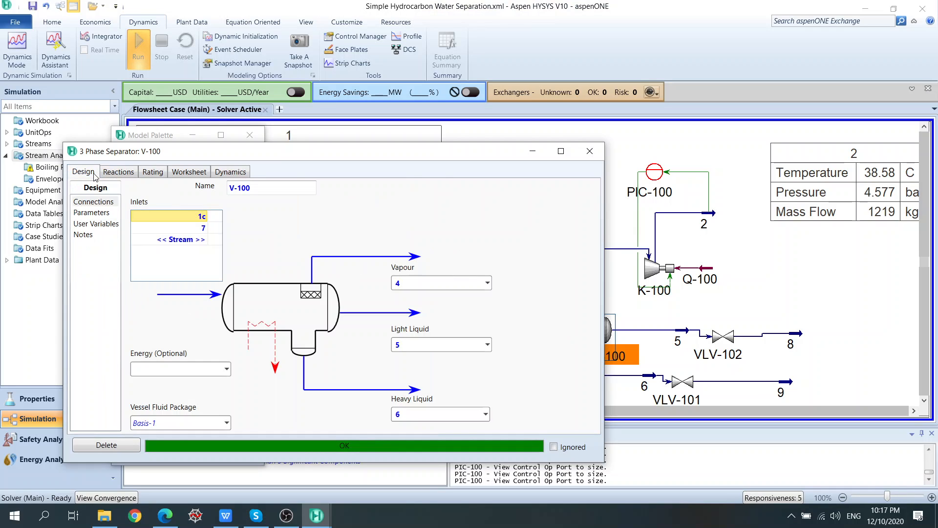
click(197, 174)
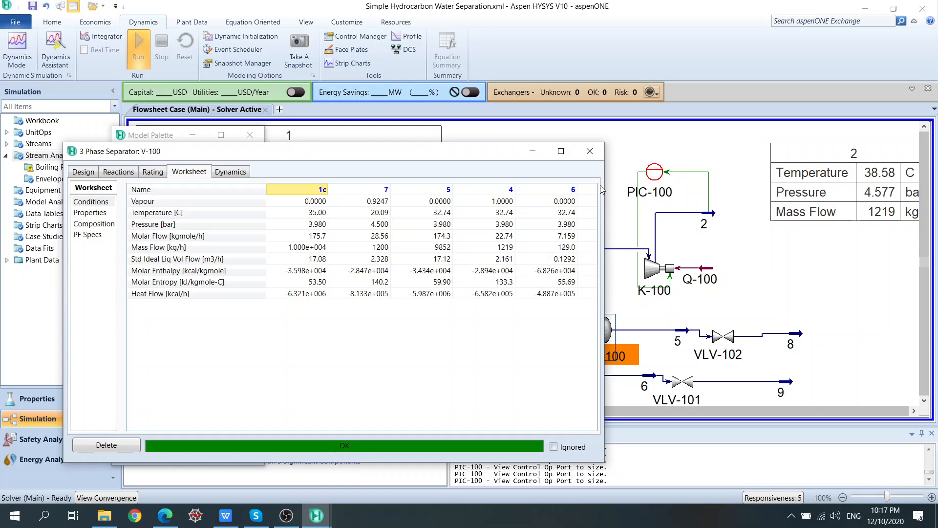
click(590, 151)
Review compressor K-100's design parameters, performance results and dynamic specifications, and close its properties
click(652, 269)
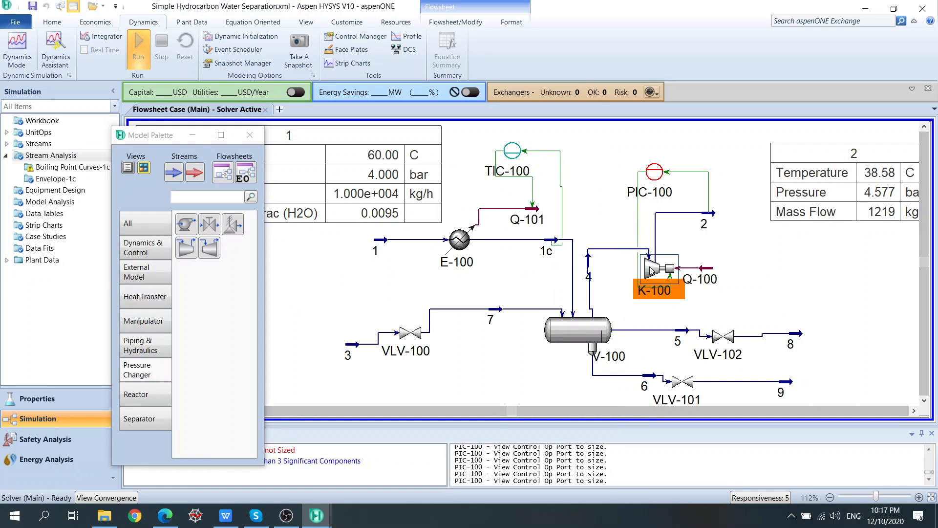
double_click(653, 270)
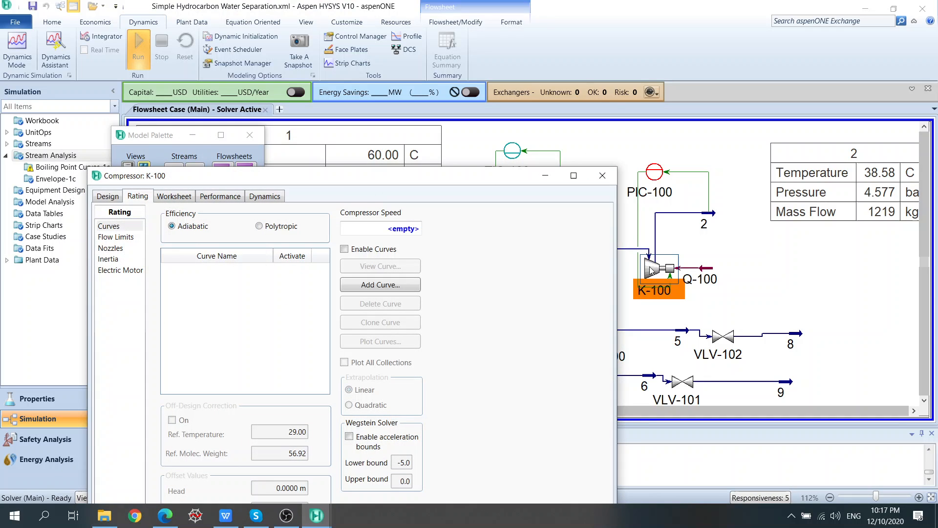
click(104, 198)
click(126, 237)
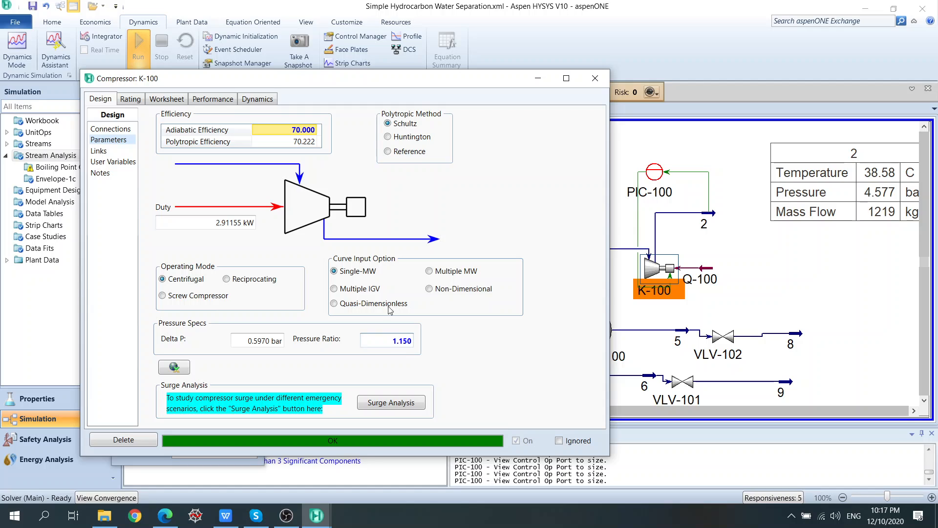
click(212, 100)
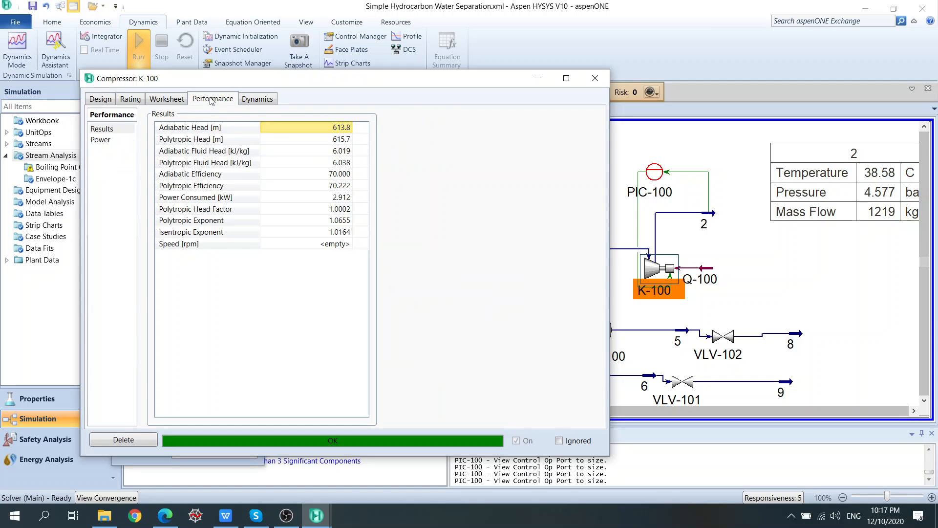
click(262, 101)
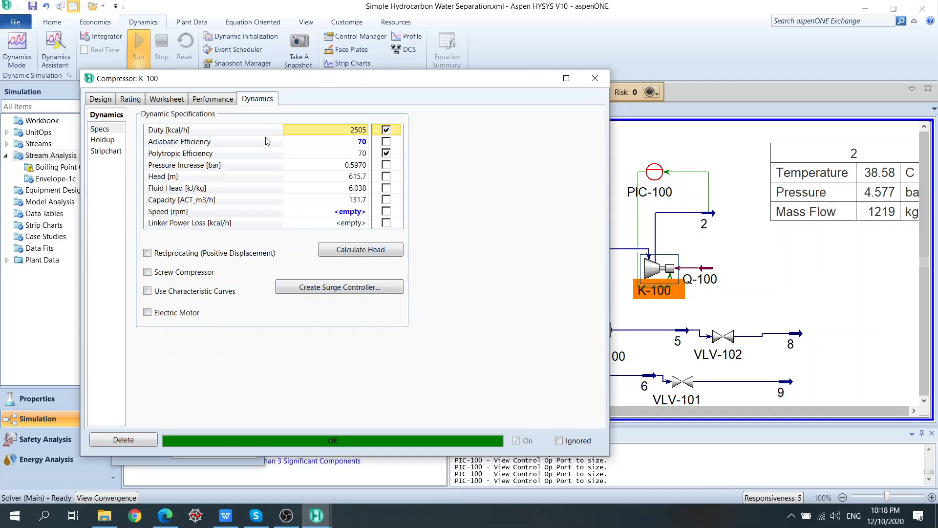
click(202, 101)
click(253, 104)
click(596, 79)
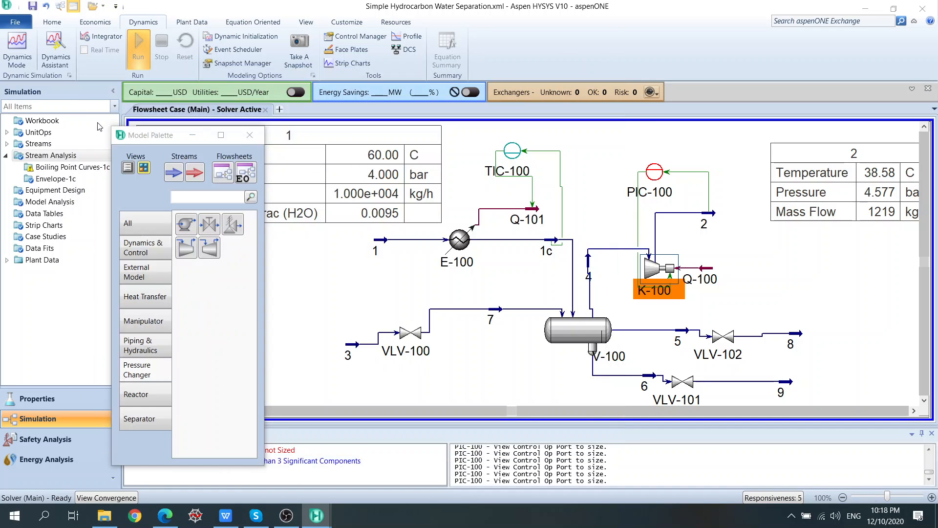
Rerun the Dynamics Assistant and examine which streams are listed for removal of their flow specifications
click(55, 49)
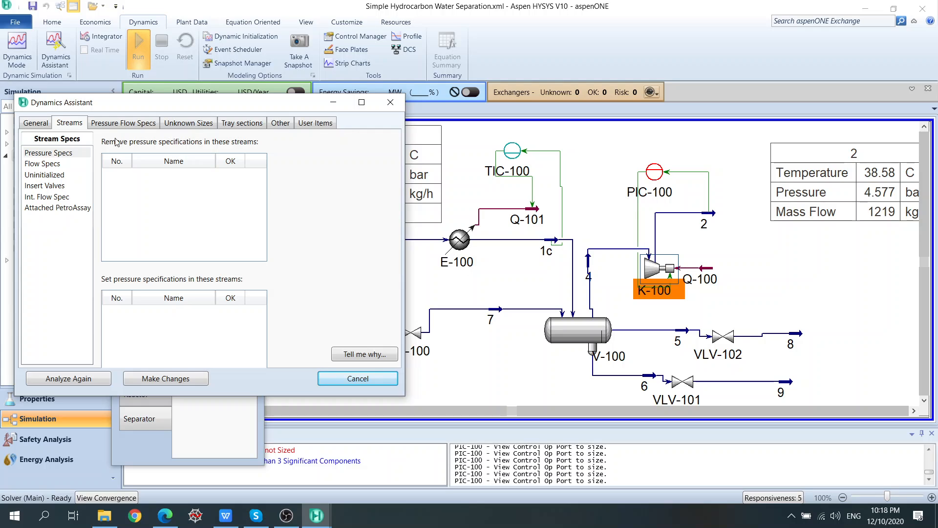
click(48, 124)
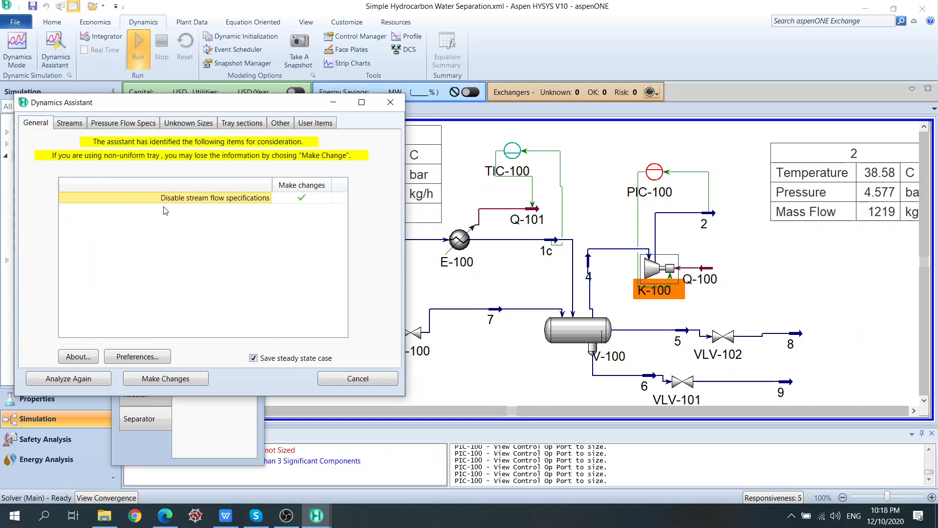
double_click(248, 198)
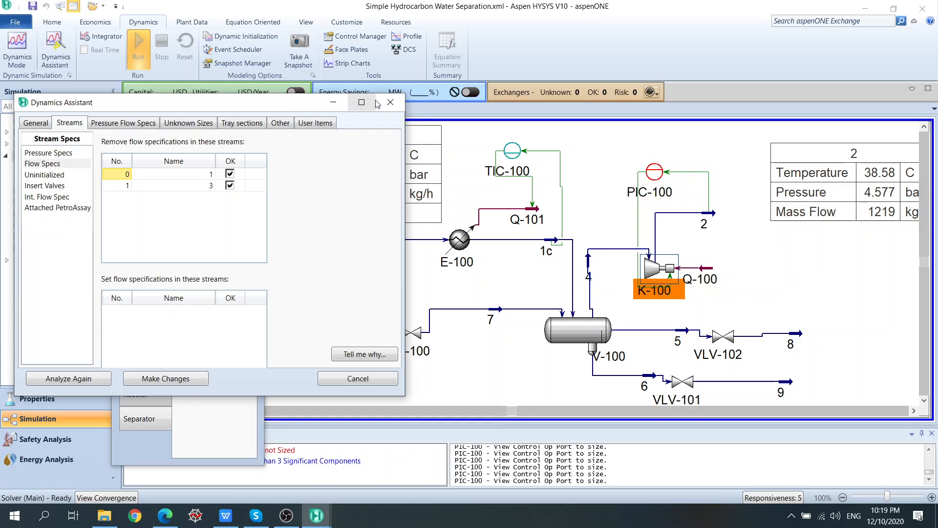
click(391, 102)
Deactivate the dynamic mass flow specification of feed stream 1 and close its properties
double_click(381, 242)
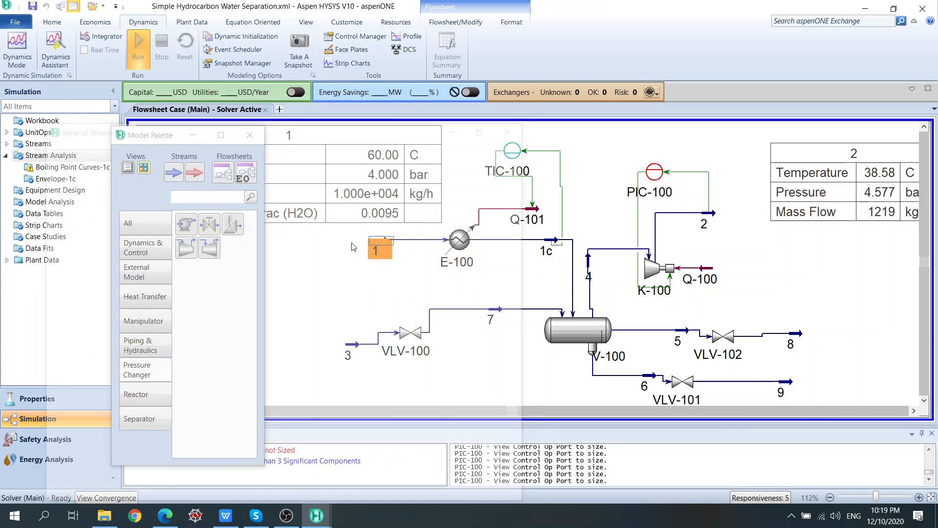
click(155, 148)
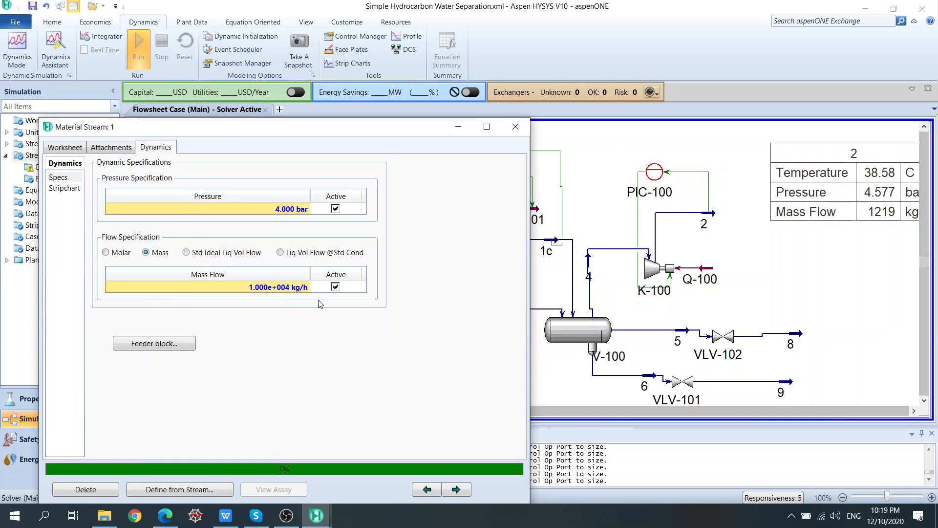
click(336, 286)
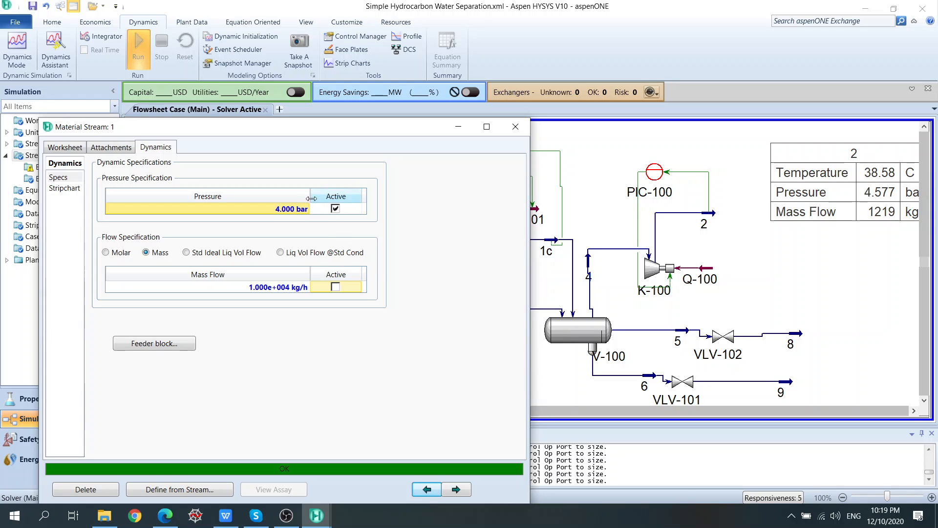
click(516, 126)
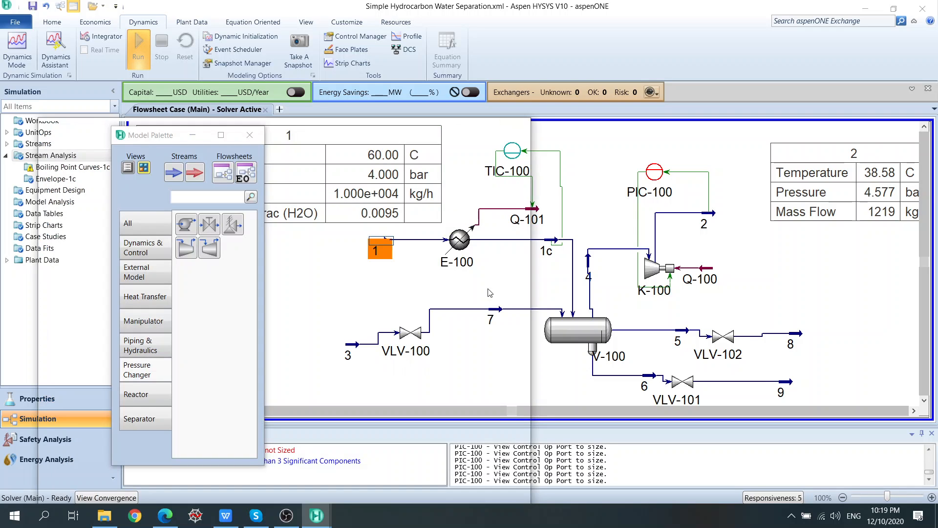
Deactivate the dynamic mass flow specification of feed stream 3 and close its properties
double_click(352, 344)
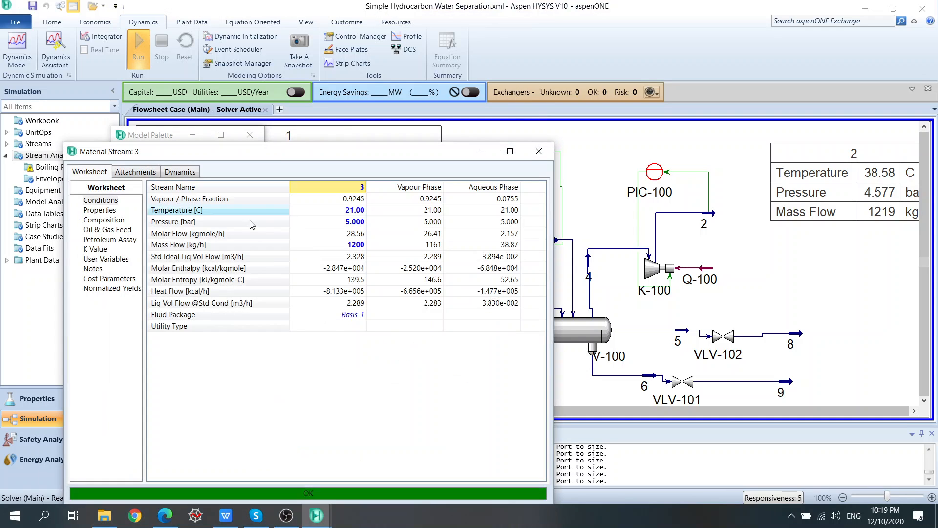
drag(231, 154, 203, 90)
click(152, 106)
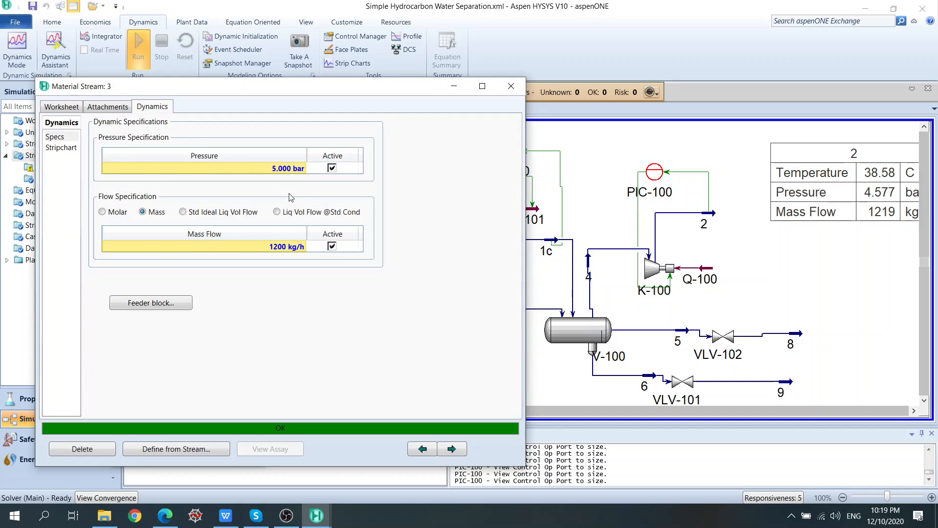
click(332, 246)
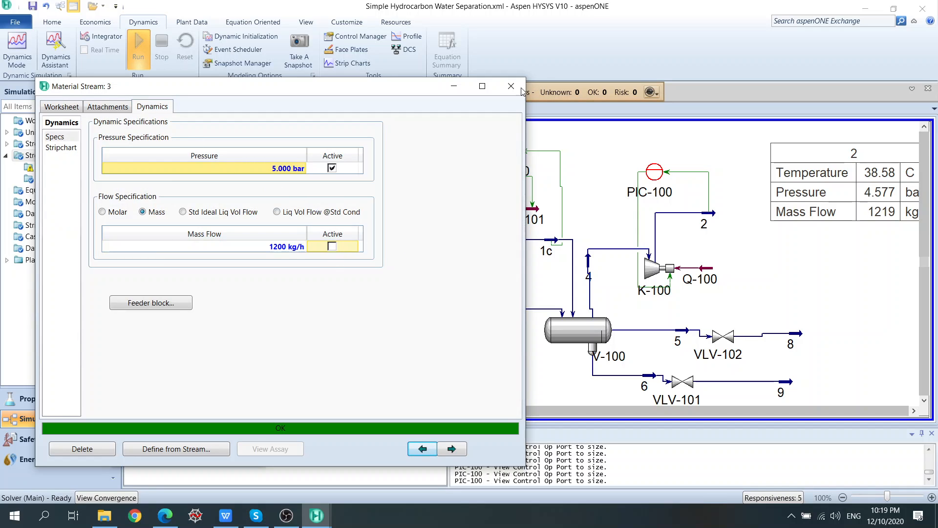
click(589, 175)
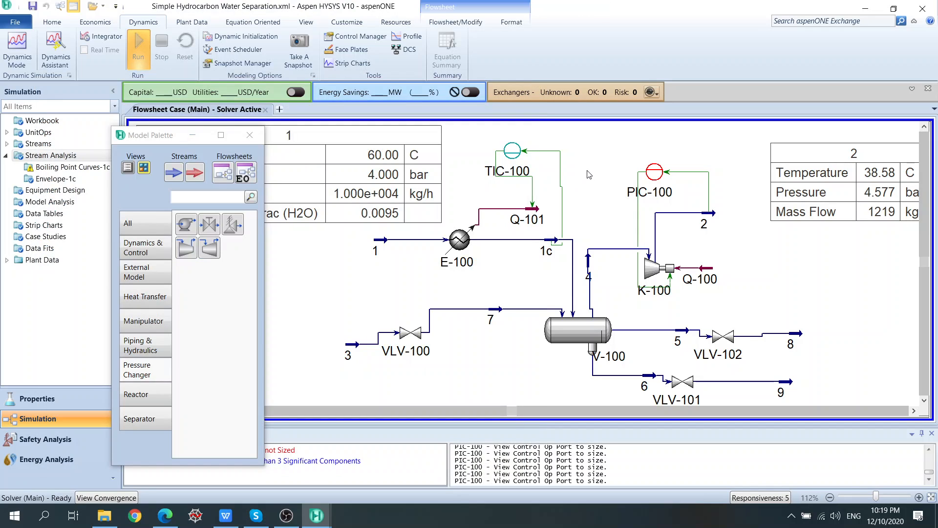
Align stream 3 with the inlet of valve VLV-100, and show its property table below the stream
drag(355, 345, 370, 321)
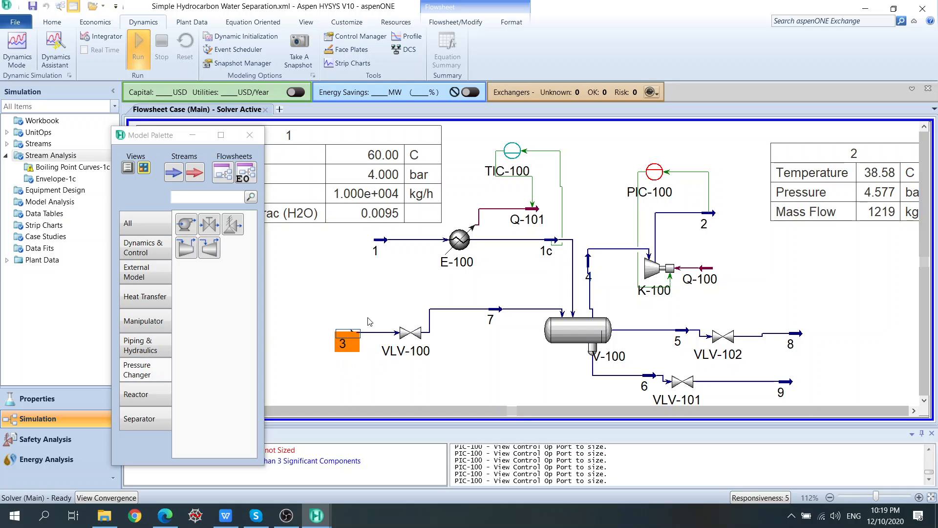
right_click(351, 336)
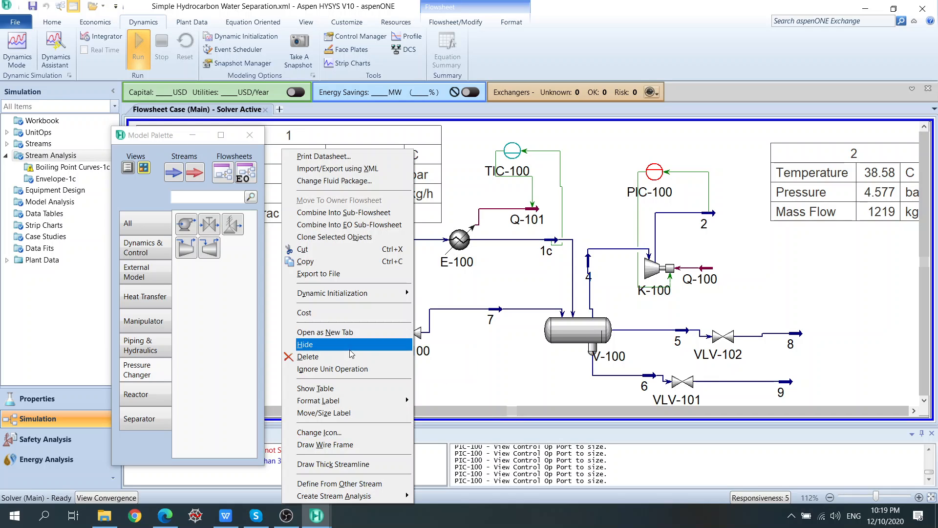
click(354, 388)
drag(481, 370, 410, 394)
Show stream 8's property table, place it above the stream's outlet, and shift stream 2's table into full view
right_click(801, 336)
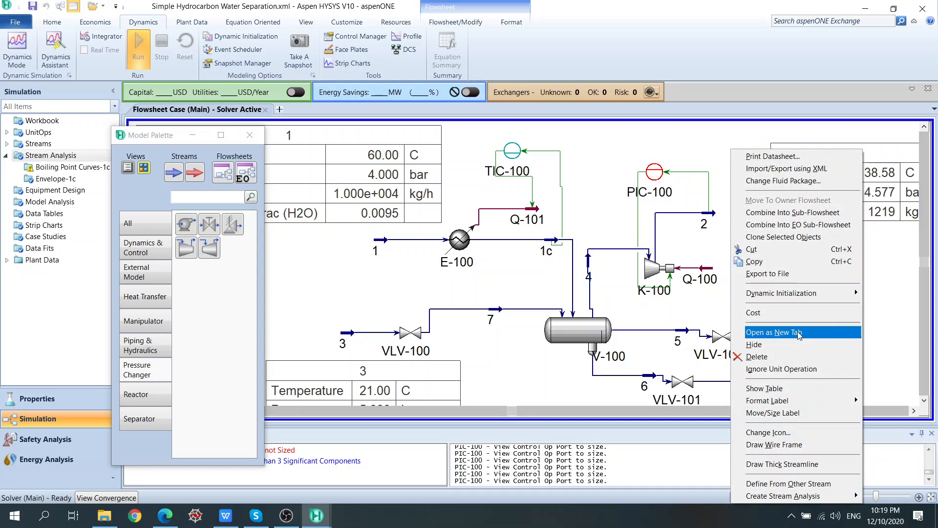
click(800, 389)
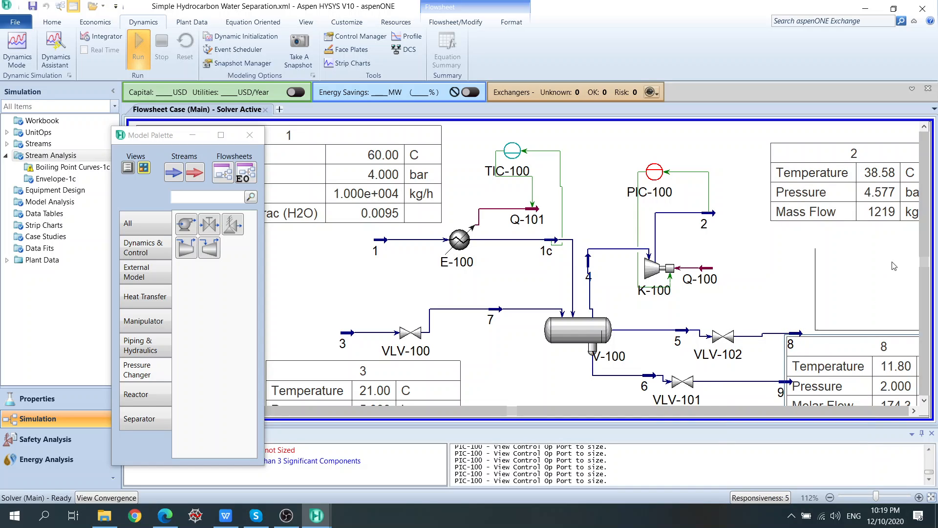
drag(827, 372, 853, 279)
drag(845, 194, 816, 180)
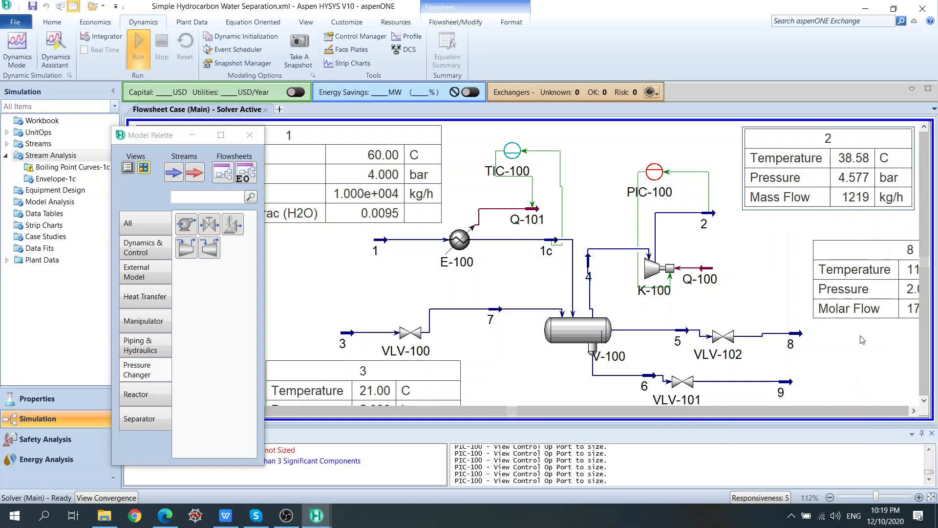
Show stream 9's property table and place it just below the stream, clear of its label
click(782, 391)
right_click(782, 389)
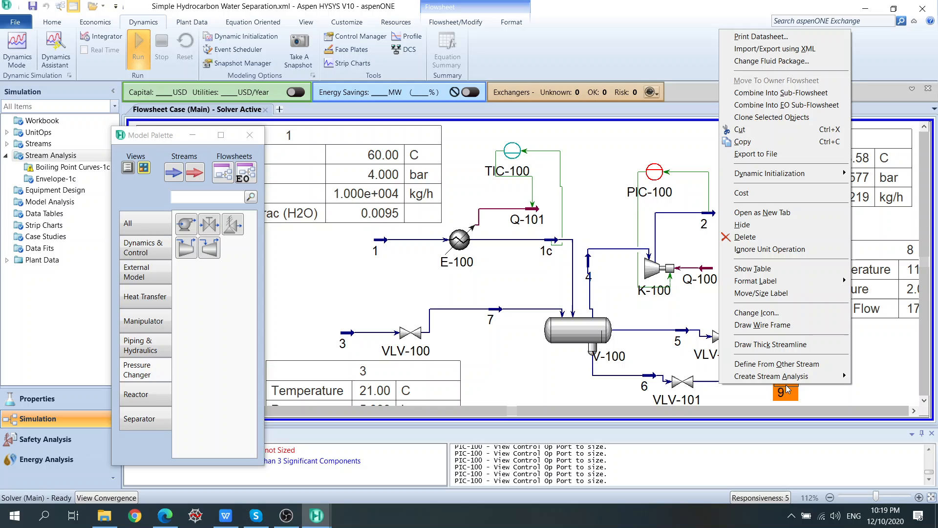
click(769, 269)
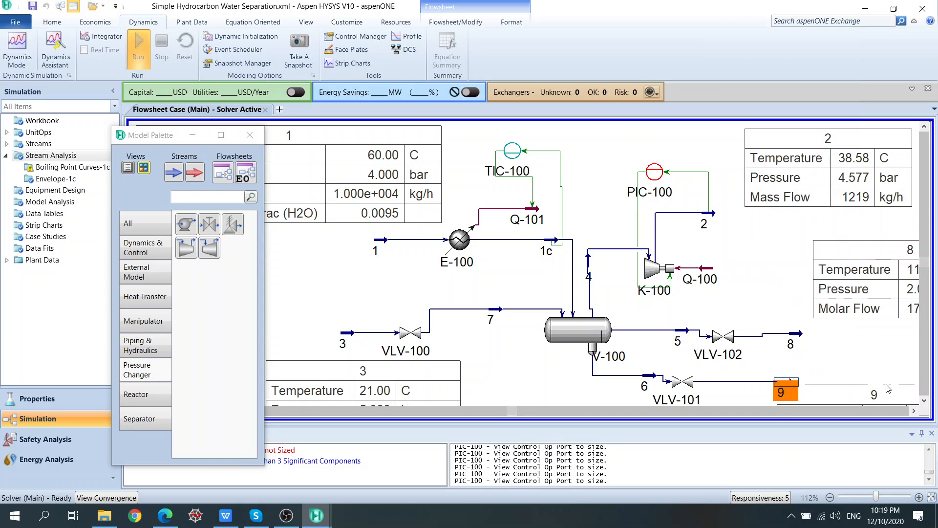
click(869, 369)
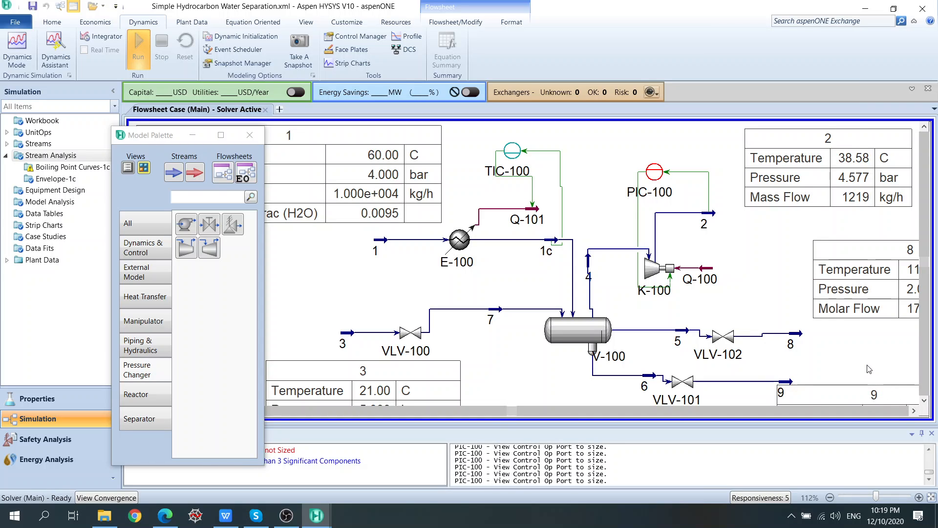
scroll(870, 370, down, 2)
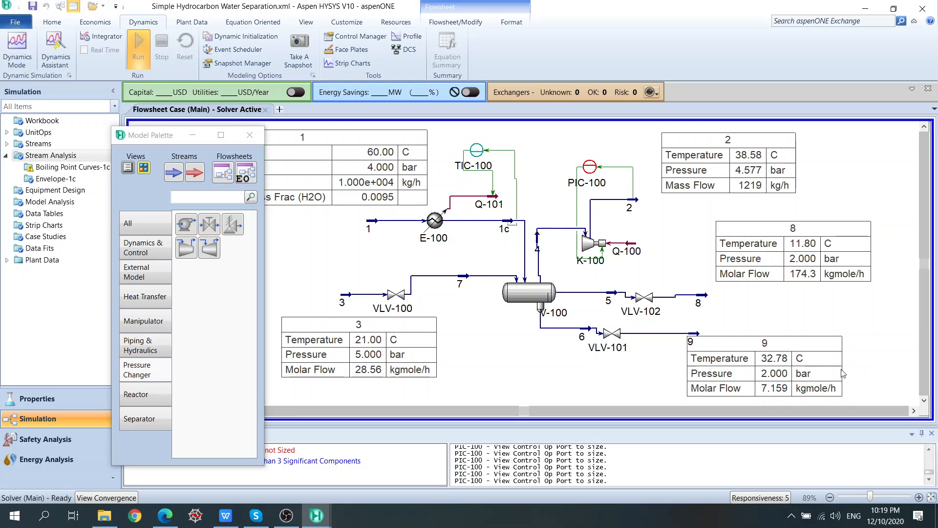
click(800, 380)
drag(799, 380, 801, 379)
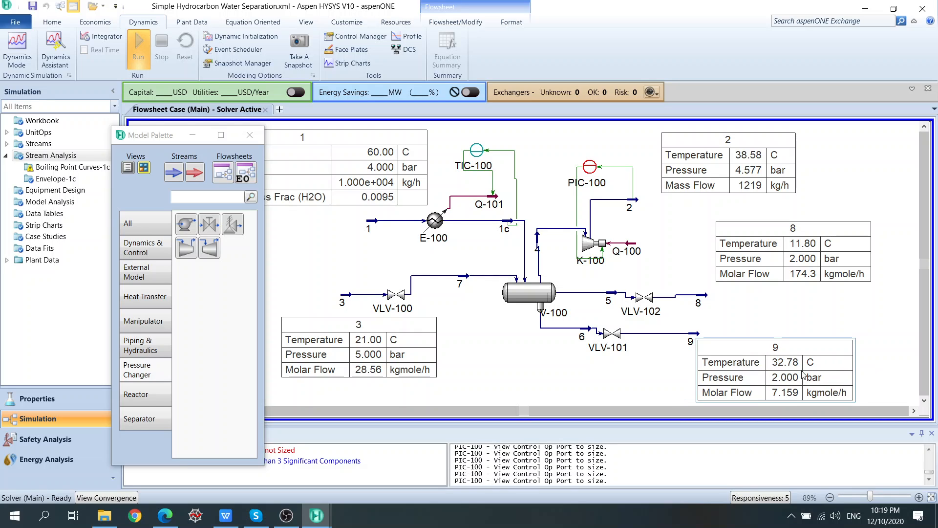
View the variables and display settings of stream 9's table and the options available for the stream
right_click(803, 374)
click(736, 364)
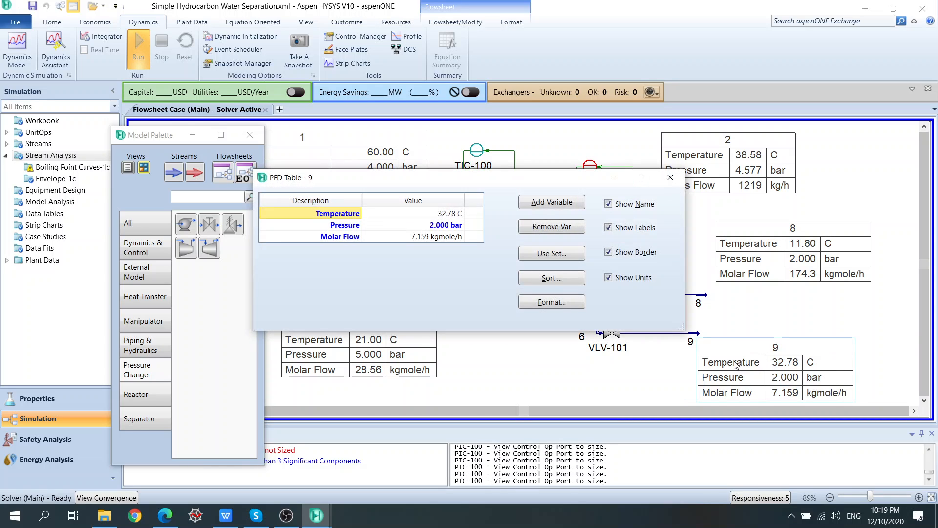
click(671, 177)
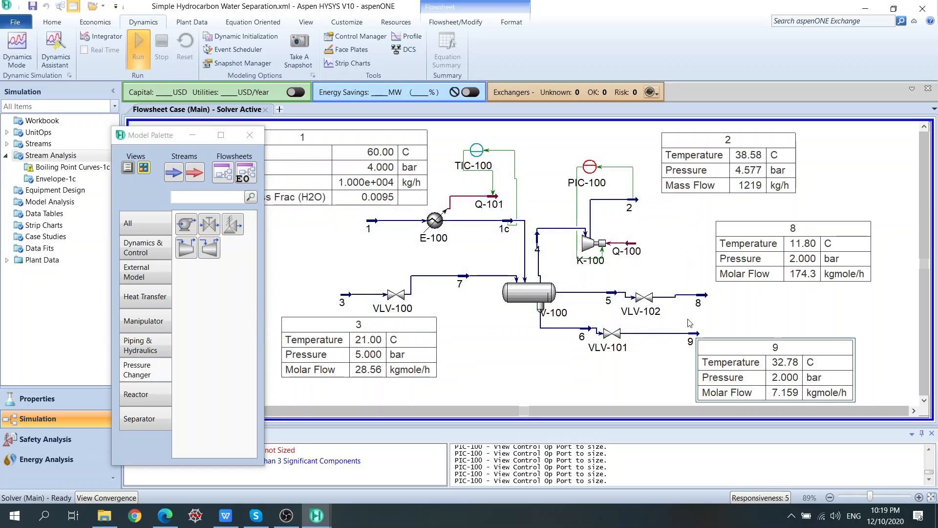
right_click(690, 339)
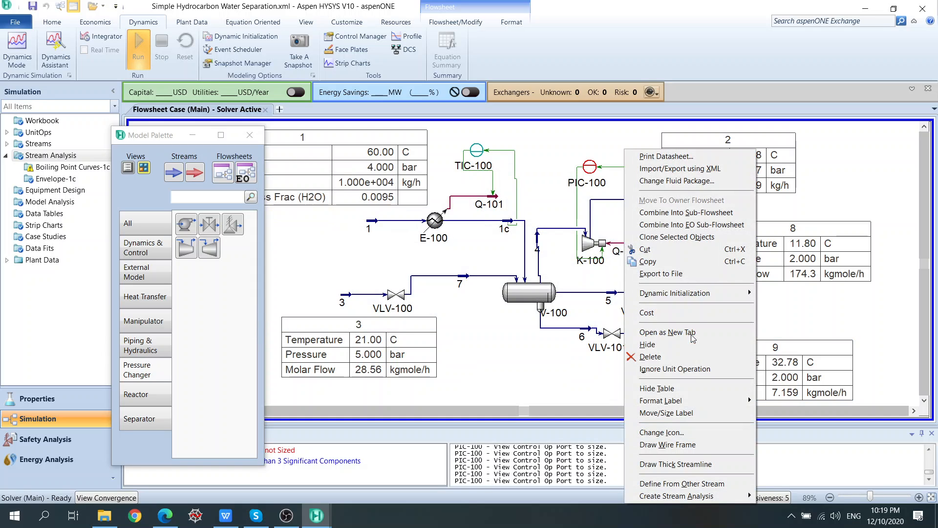
mouse_move(708, 407)
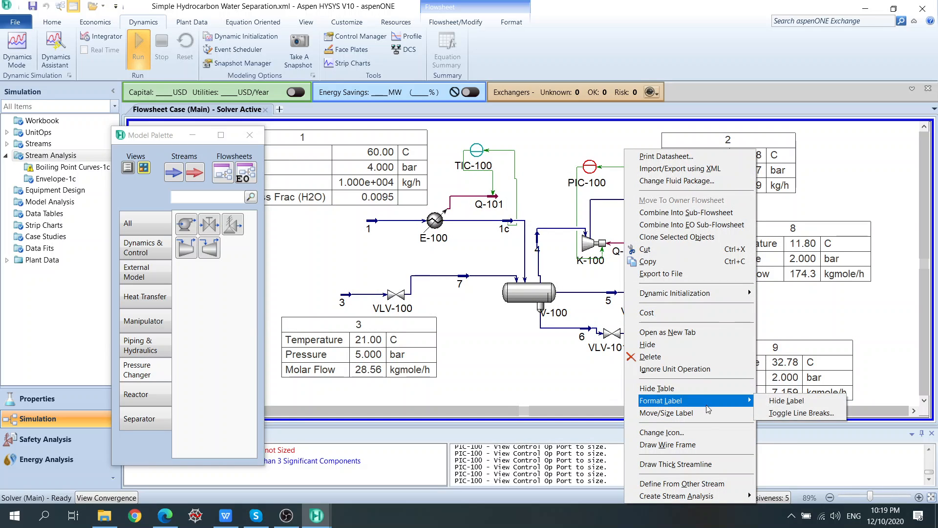
click(841, 311)
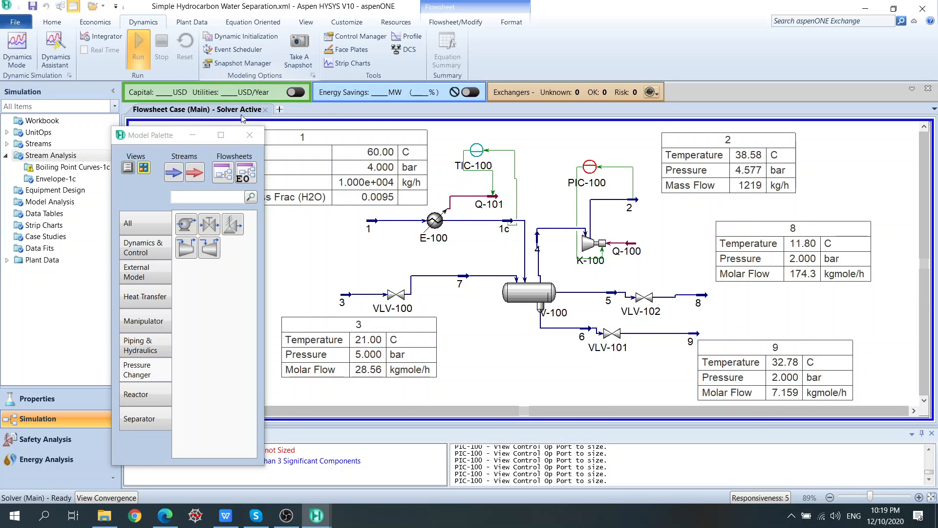
Rerun the Dynamics Assistant to check for remaining problems, and switch the case to dynamics mode
click(55, 49)
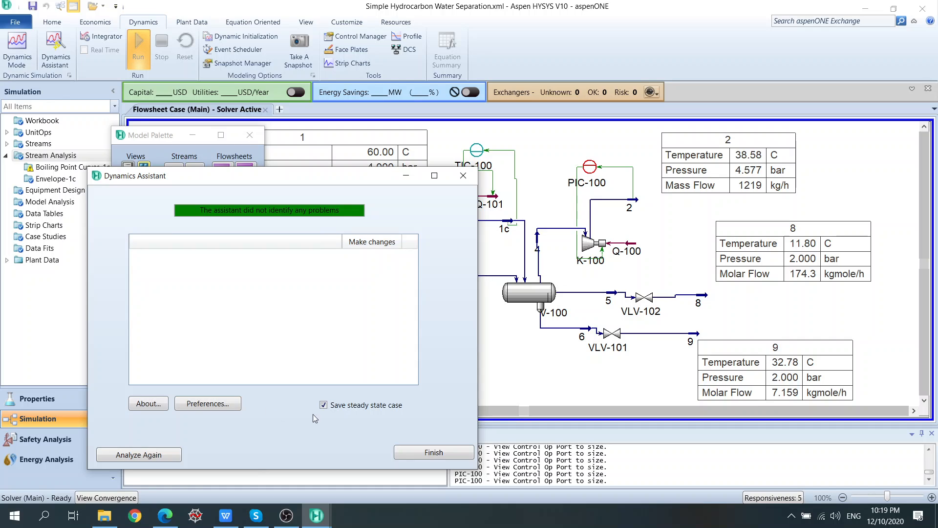
click(463, 177)
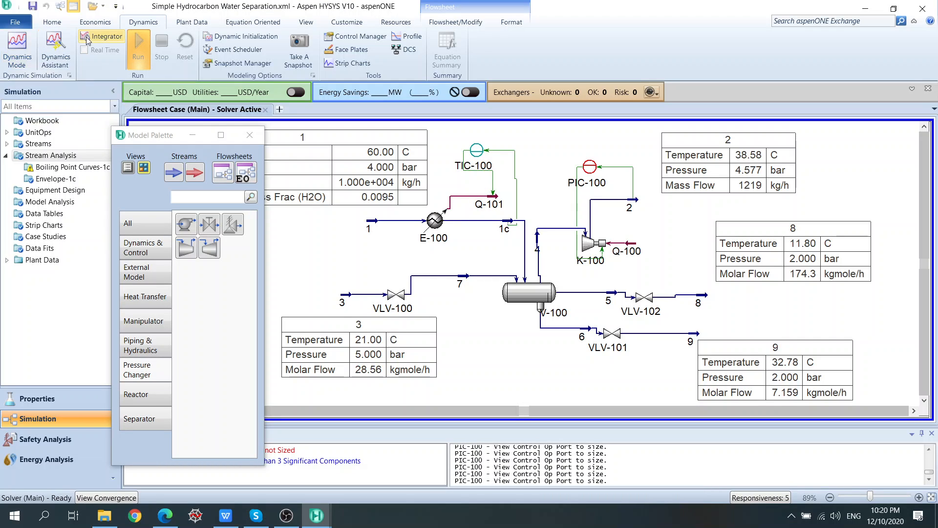
click(8, 60)
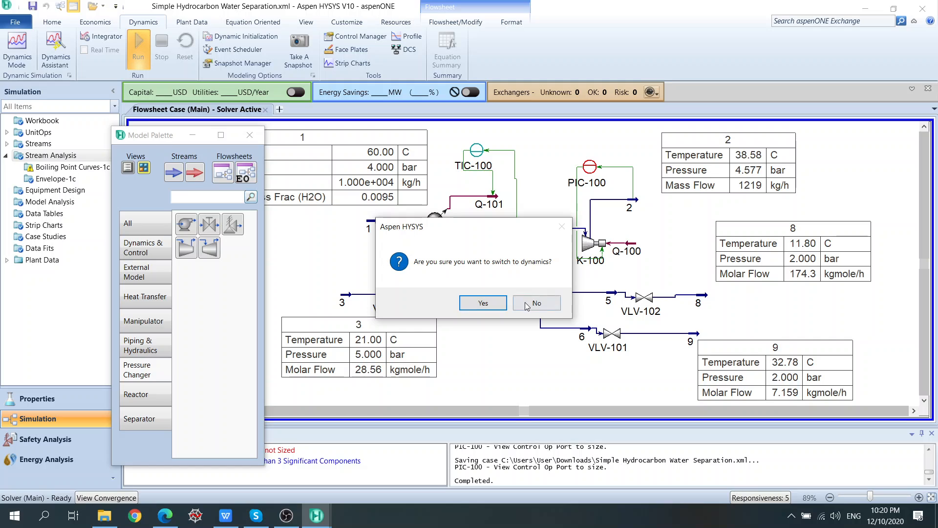
click(460, 302)
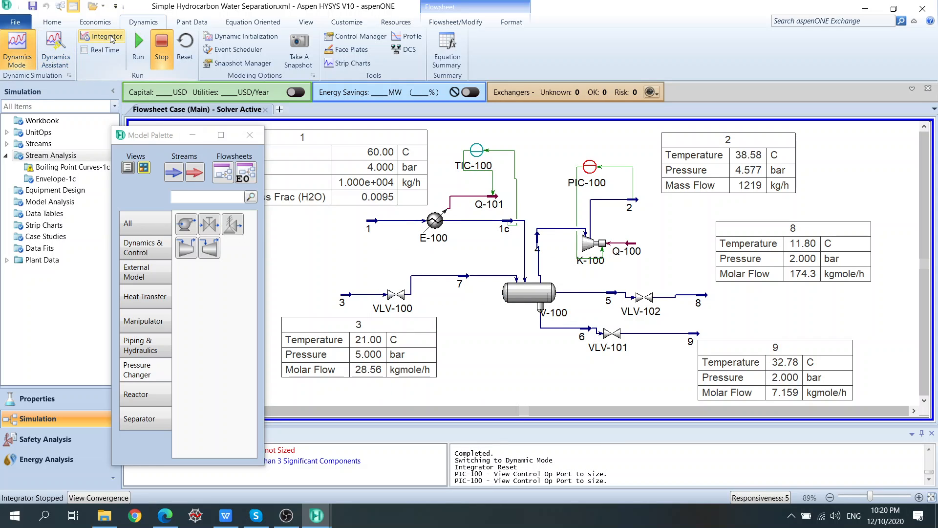
Set the integrator's acceleration to 10, start the integration, and dismiss the solver message
click(112, 40)
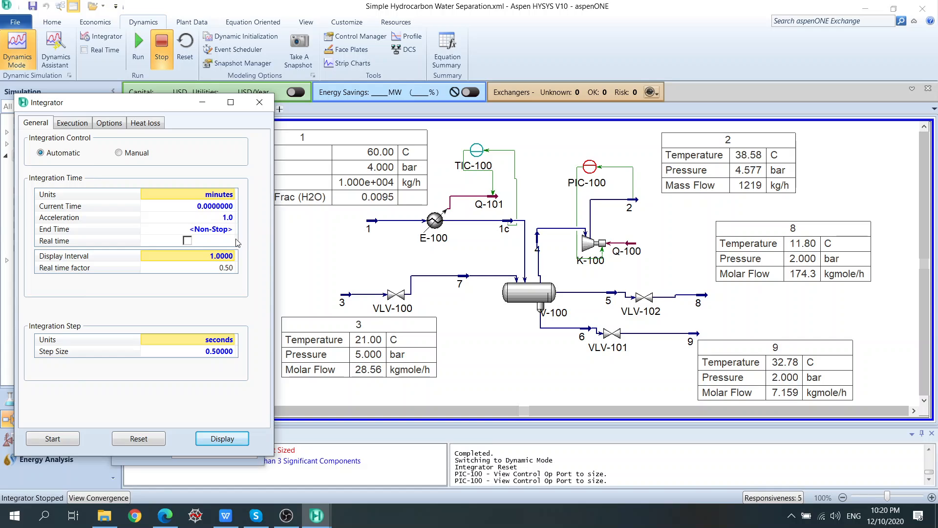
click(219, 218)
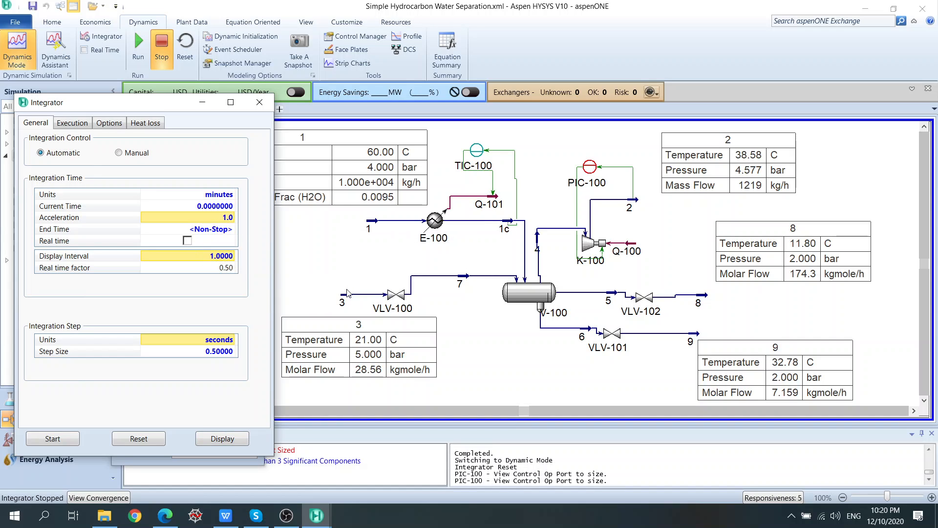
text(1)
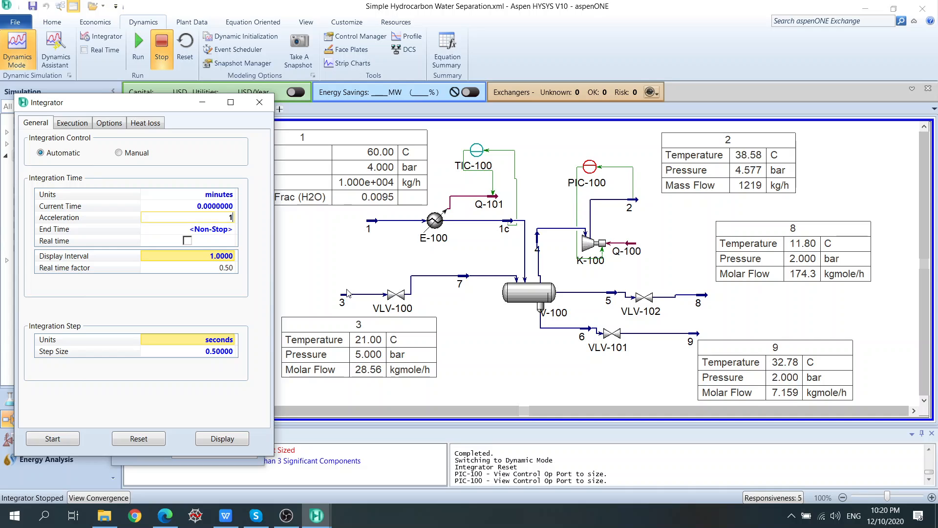
key(Return)
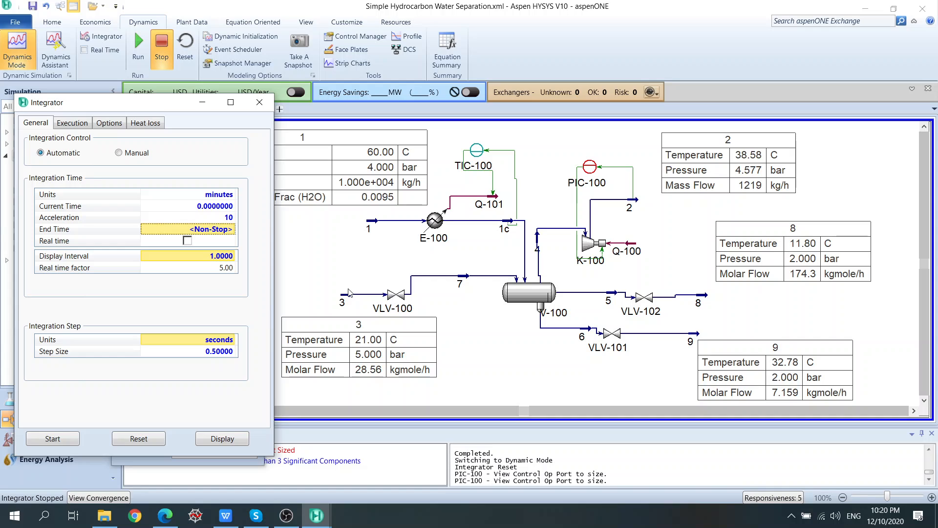
click(58, 440)
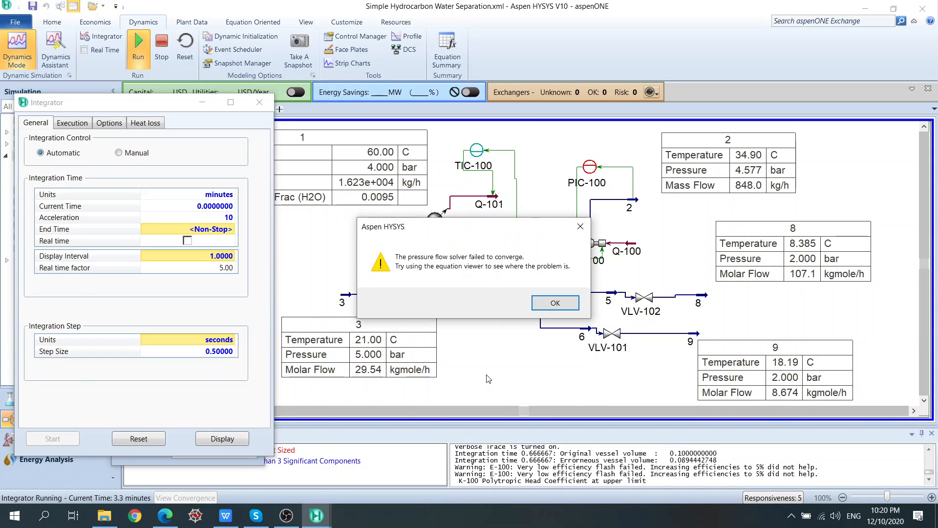
click(555, 304)
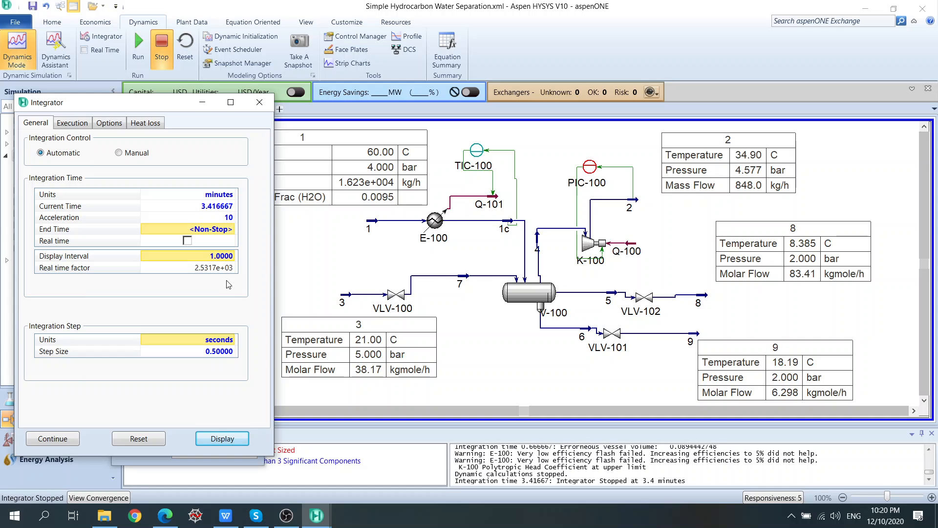
Open controller PIC-100, close the integrator window, and widen and reposition the controller window so all its connections are visible
click(590, 167)
double_click(590, 167)
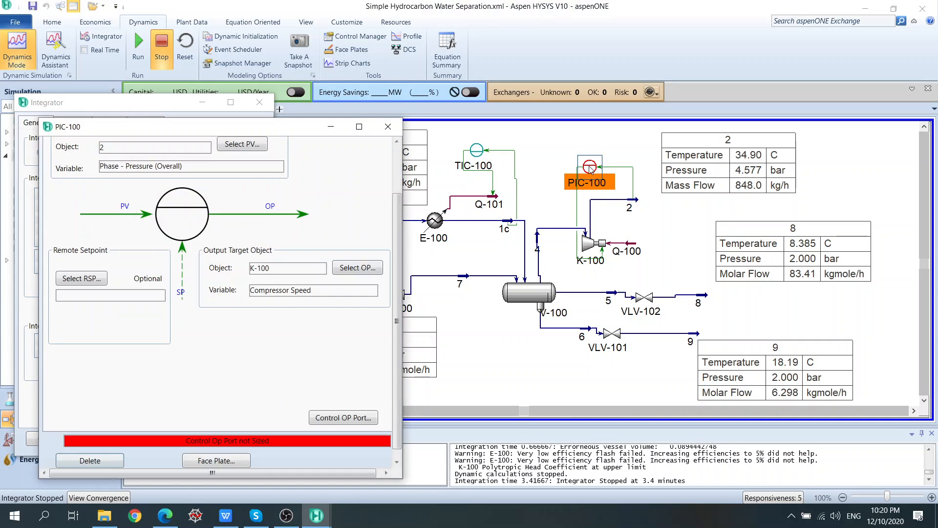
click(263, 112)
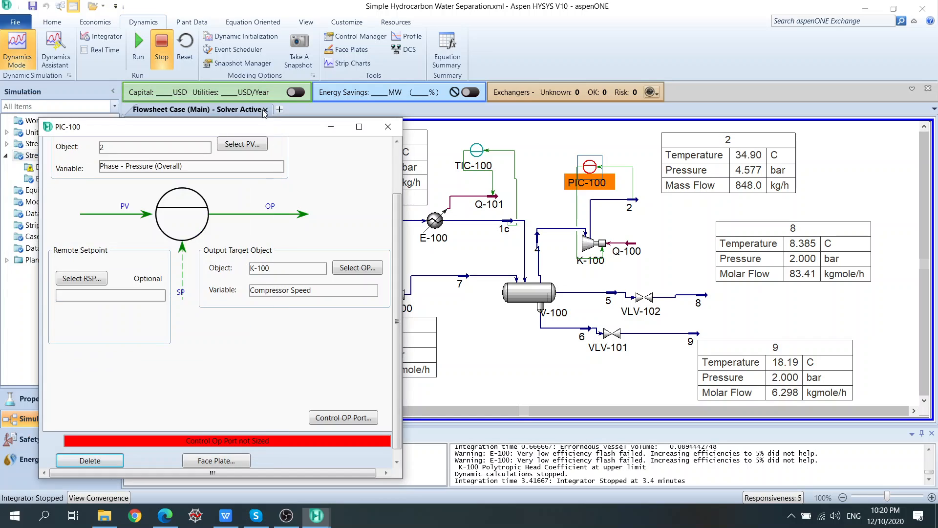
drag(271, 132, 276, 99)
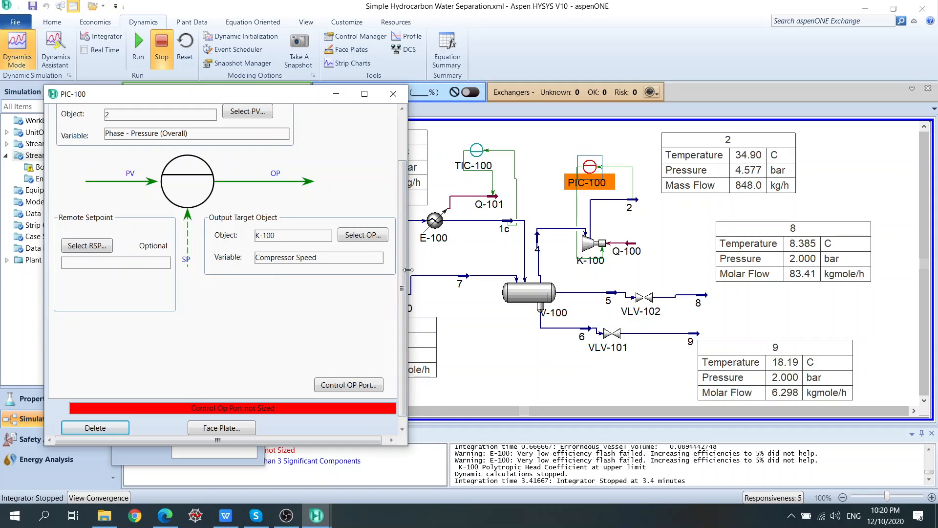
drag(406, 273, 444, 273)
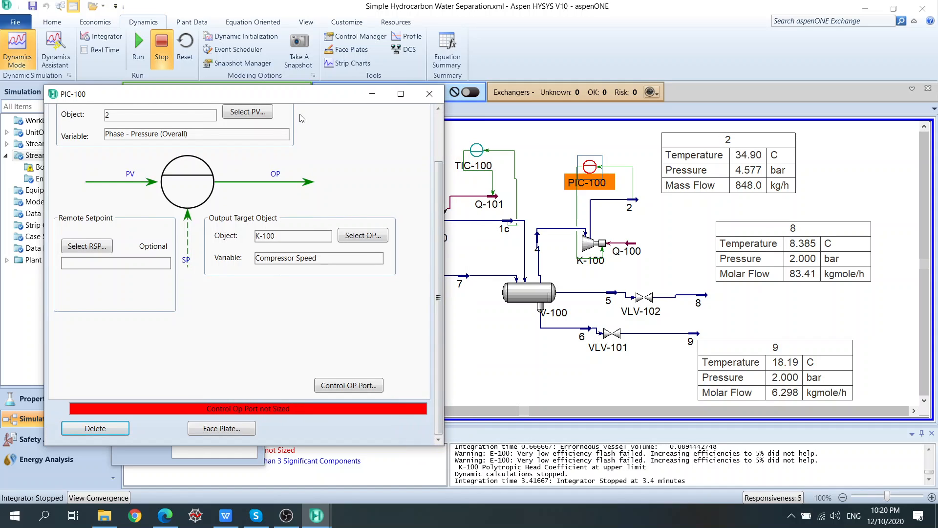
drag(306, 87, 305, 20)
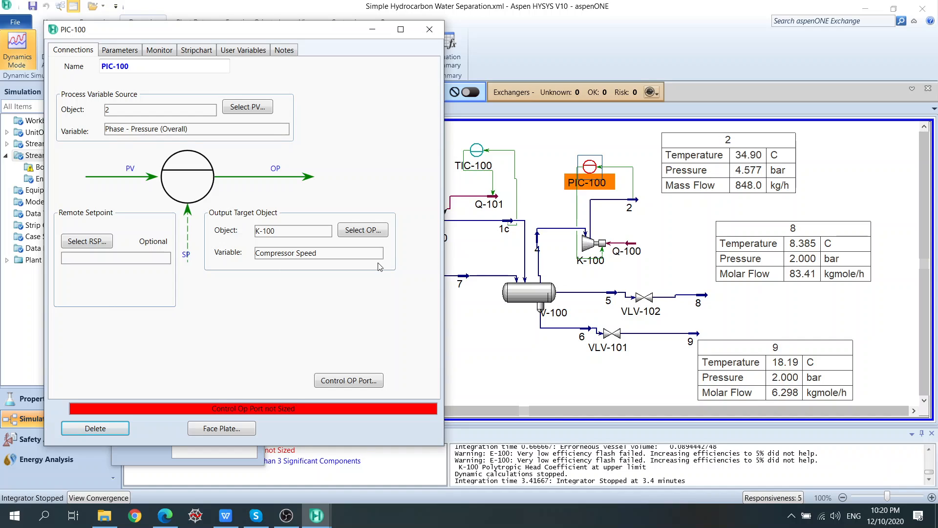
Open compressor K-100 beside PIC-100 and examine the speed and duty in its dynamic specifications
double_click(592, 247)
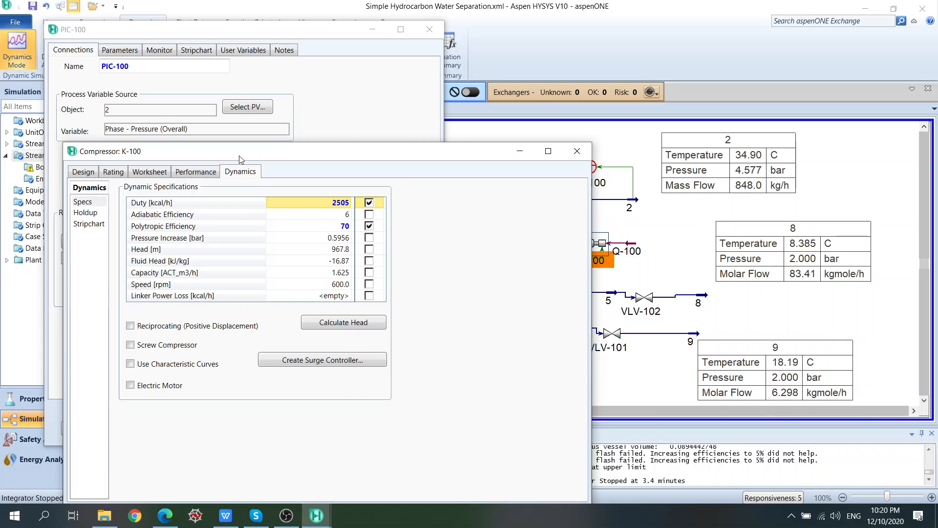
drag(242, 154, 568, 83)
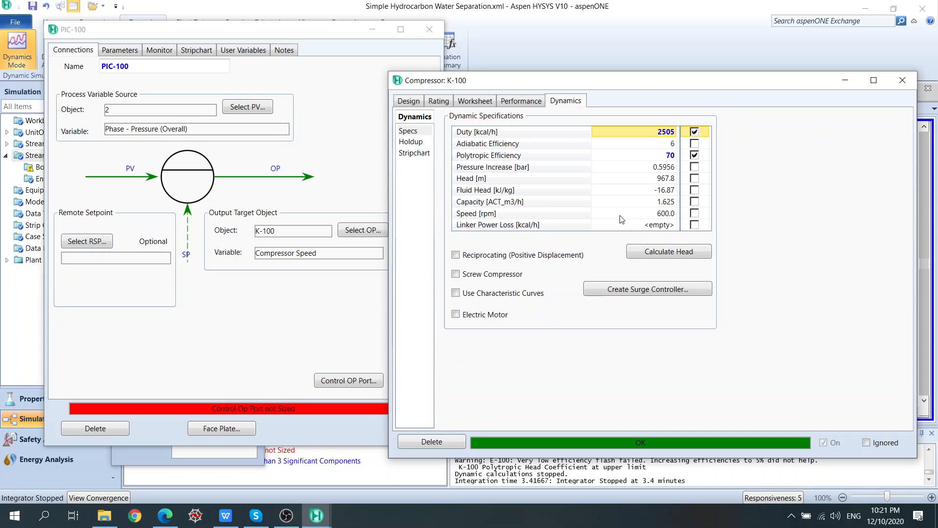
click(665, 215)
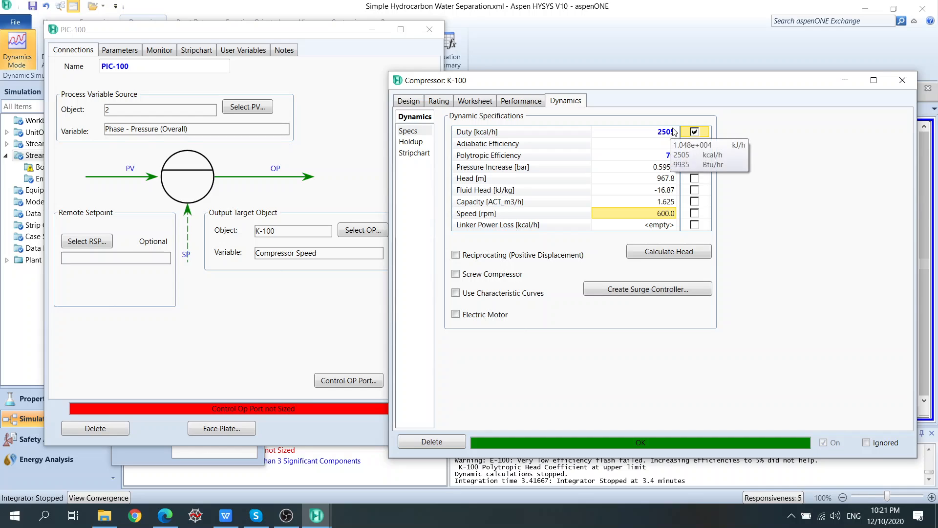
mouse_move(665, 136)
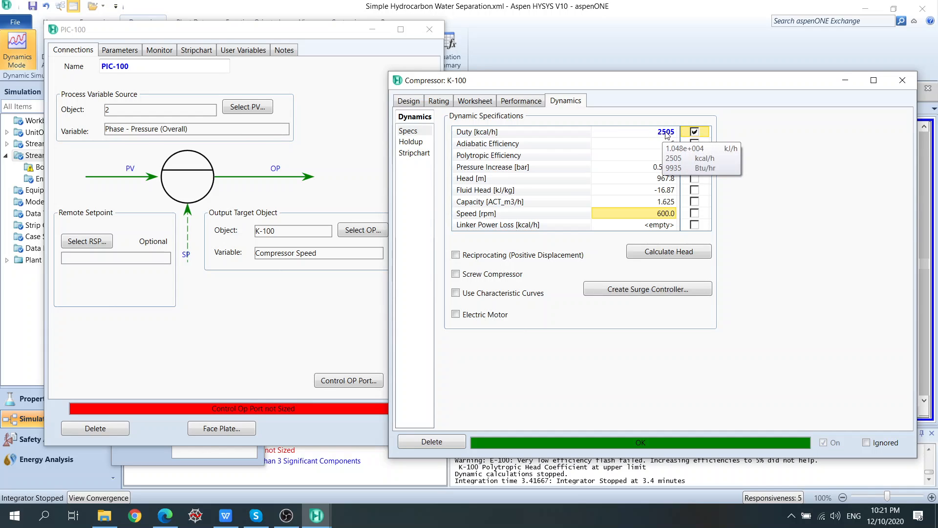
Check which K-100 variables are available as PIC-100's output target, leaving the selection as it is
click(365, 236)
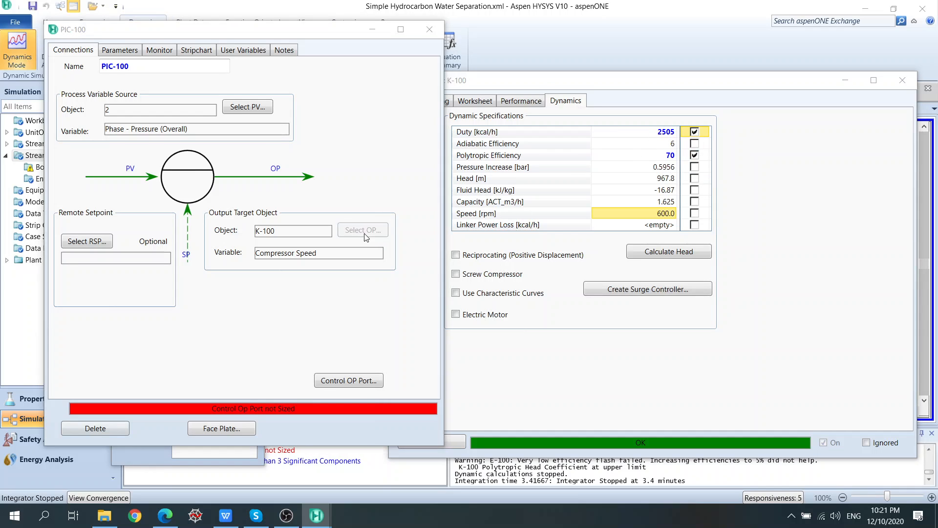
drag(539, 138, 391, 188)
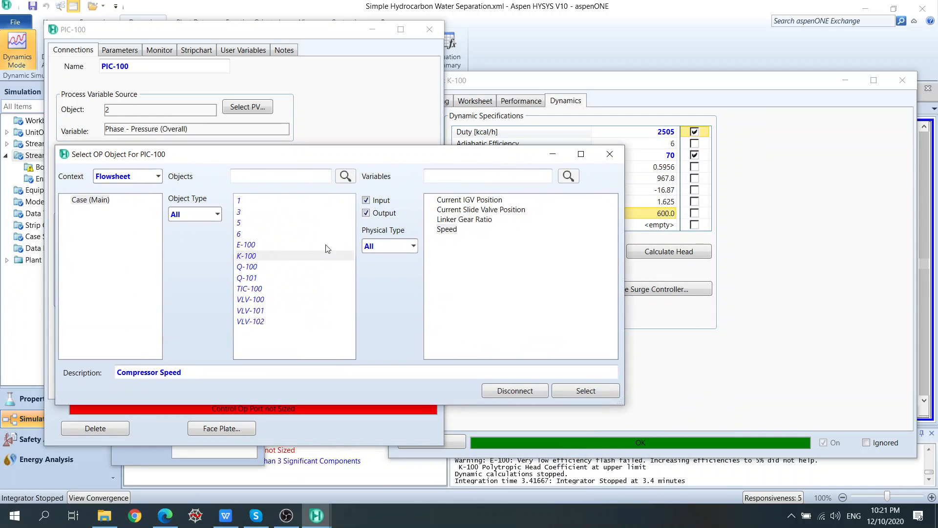
click(277, 257)
click(611, 154)
mouse_move(776, 89)
mouse_down()
mouse_move(614, 215)
mouse_move(609, 305)
mouse_move(683, 177)
mouse_move(616, 389)
mouse_move(614, 349)
mouse_move(760, 87)
mouse_up()
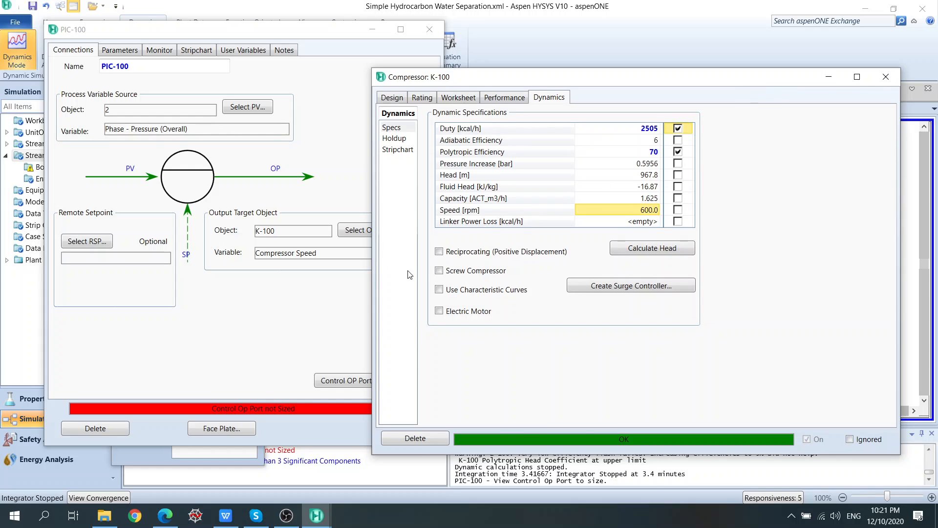
Change PIC-100's output target object to the control valve of energy stream Q-100
click(370, 242)
click(360, 231)
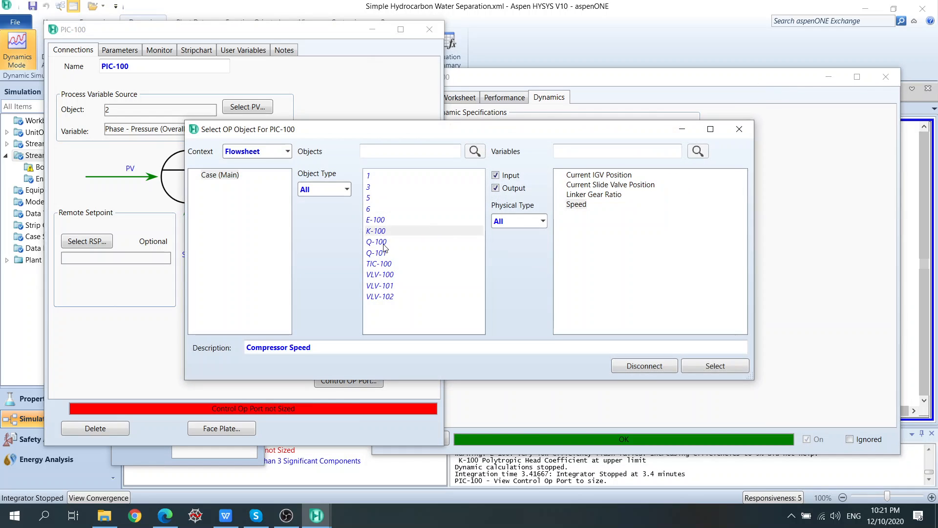
click(384, 243)
click(589, 176)
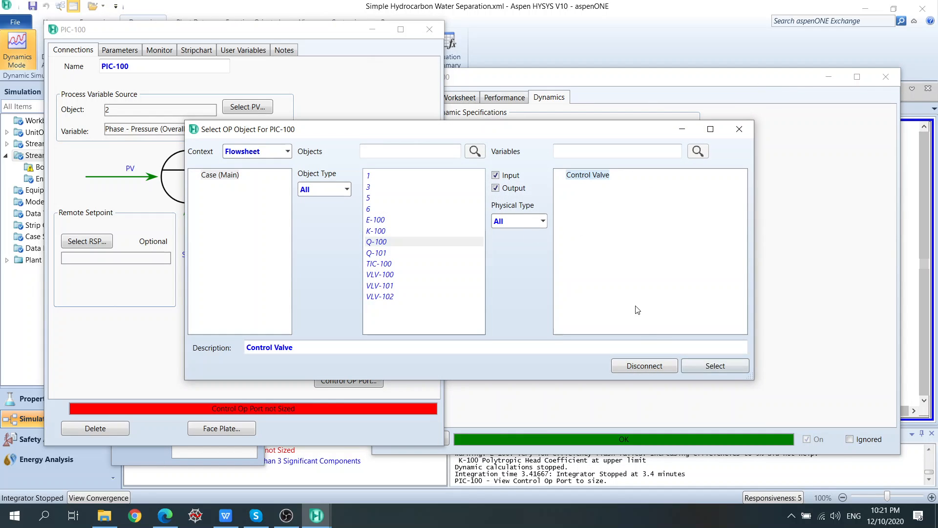
click(728, 373)
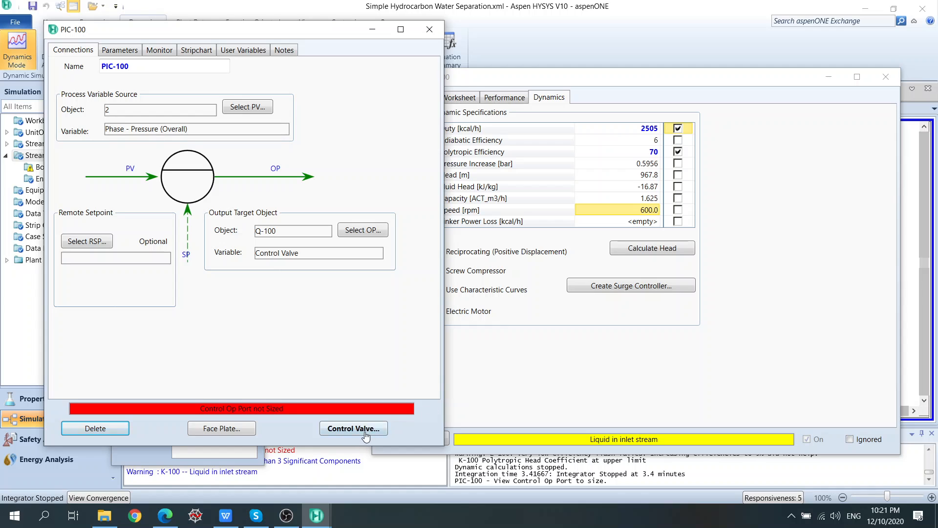
Open Q-100's control valve settings and review K-100's performance results and stream conditions for choosing the duty range
click(364, 430)
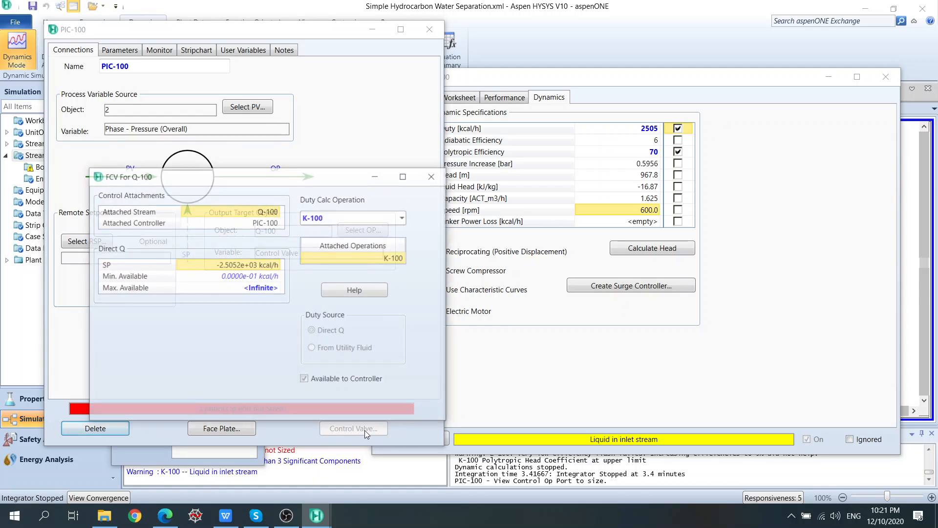
click(267, 278)
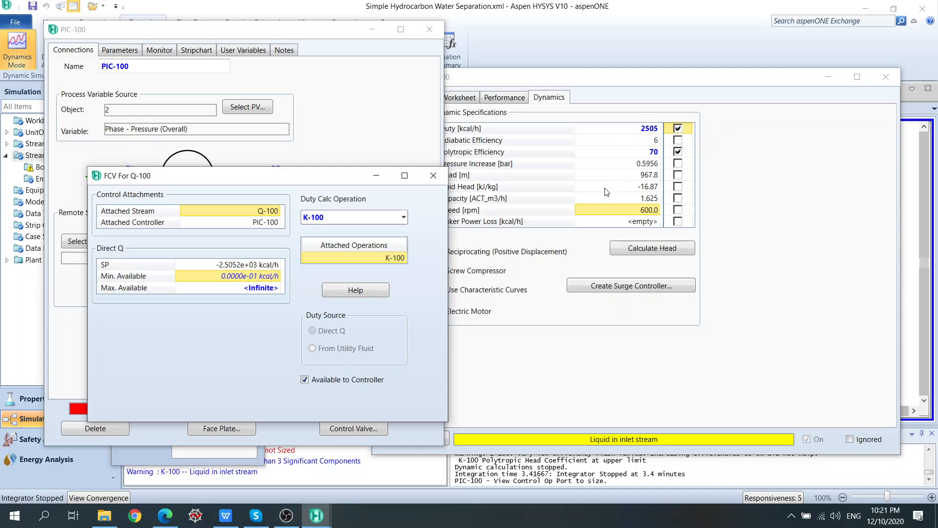
click(530, 90)
click(572, 88)
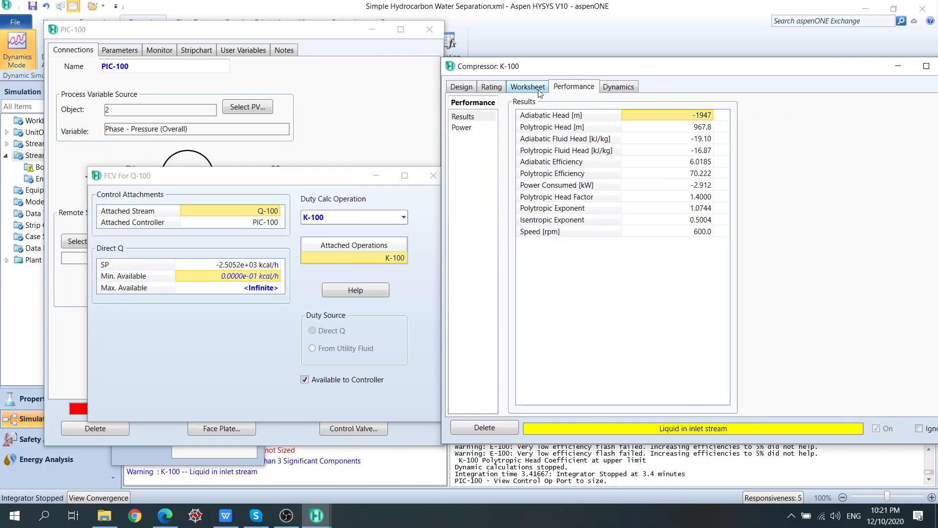
click(539, 92)
click(561, 92)
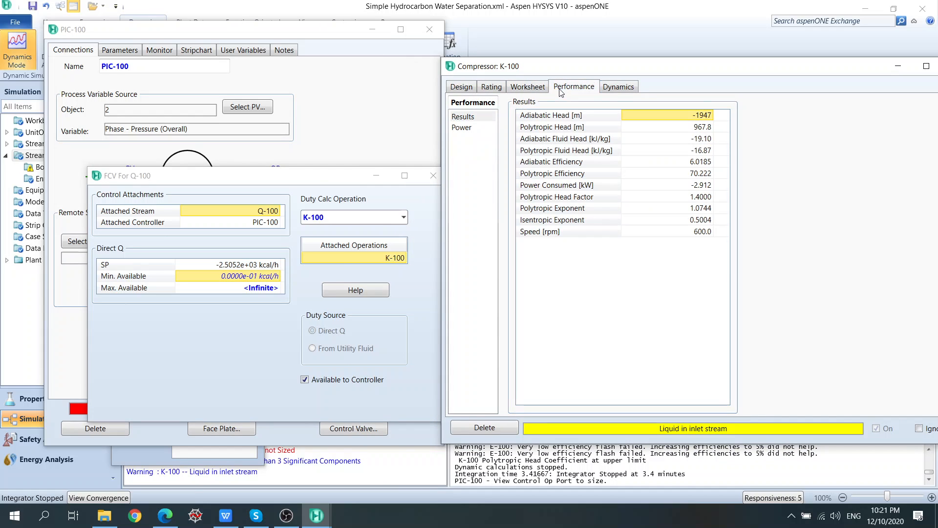
click(537, 93)
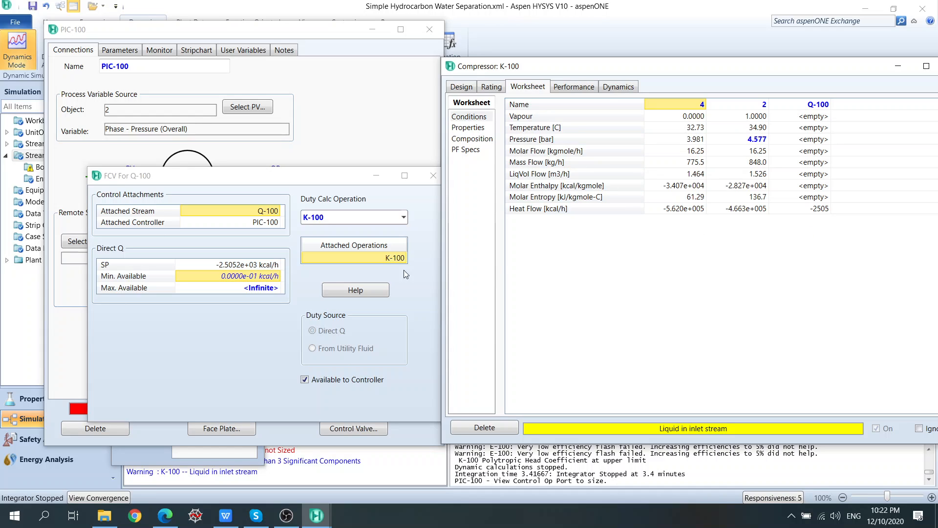
Set the maximum available duty of Q-100's control valve to 5000 kcal/h and close its settings
click(254, 289)
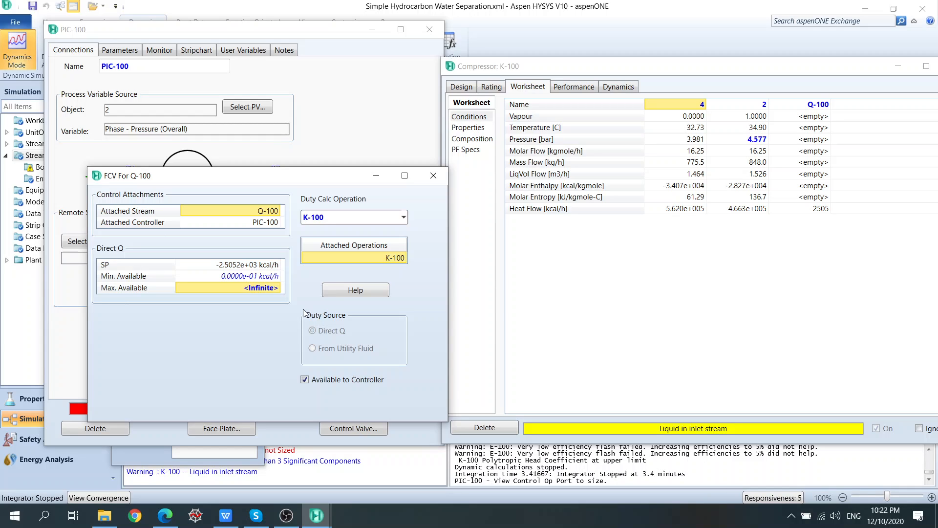
text(5.00)
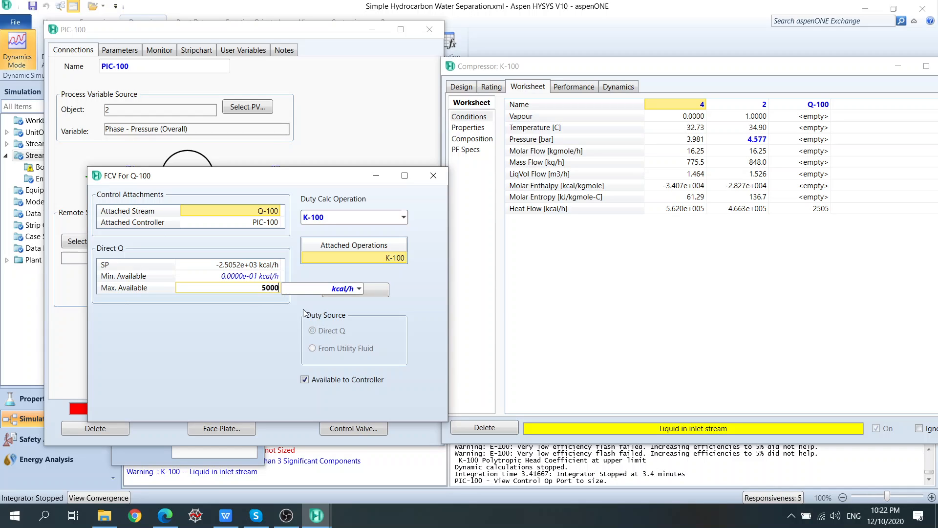
text(0)
key(Return)
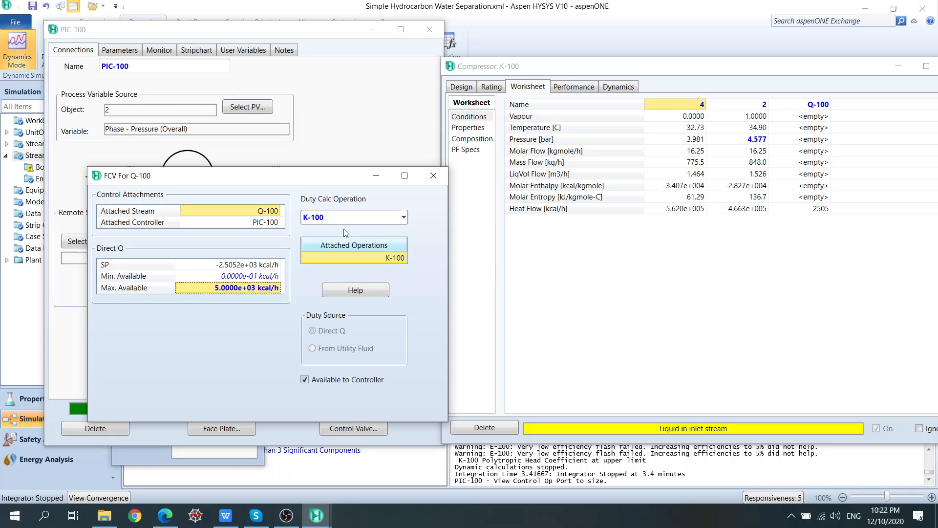
click(434, 176)
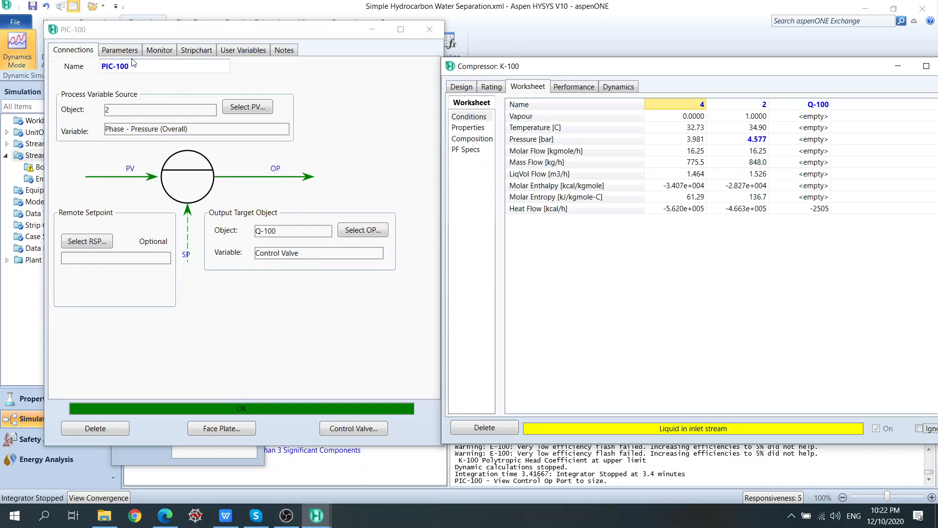
Set PIC-100's operating mode to Auto in its configuration parameters
click(119, 50)
click(310, 110)
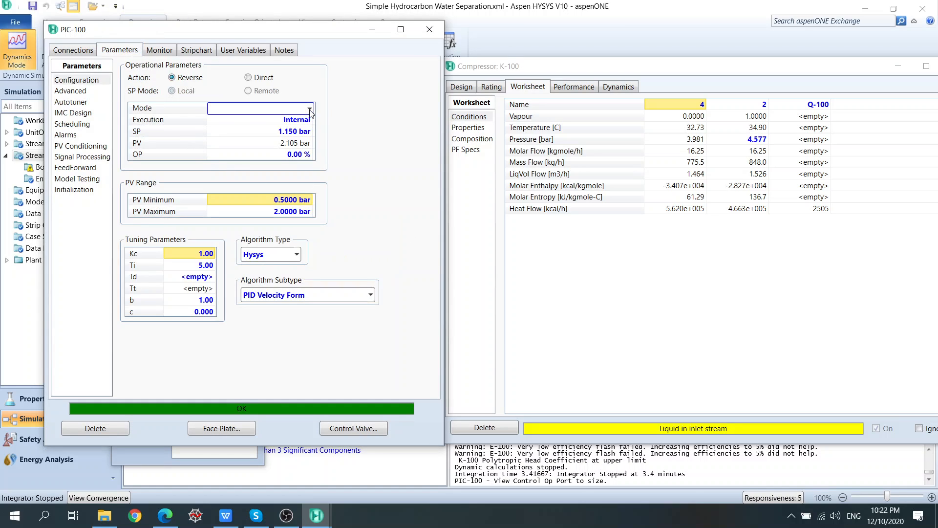
click(310, 109)
click(286, 152)
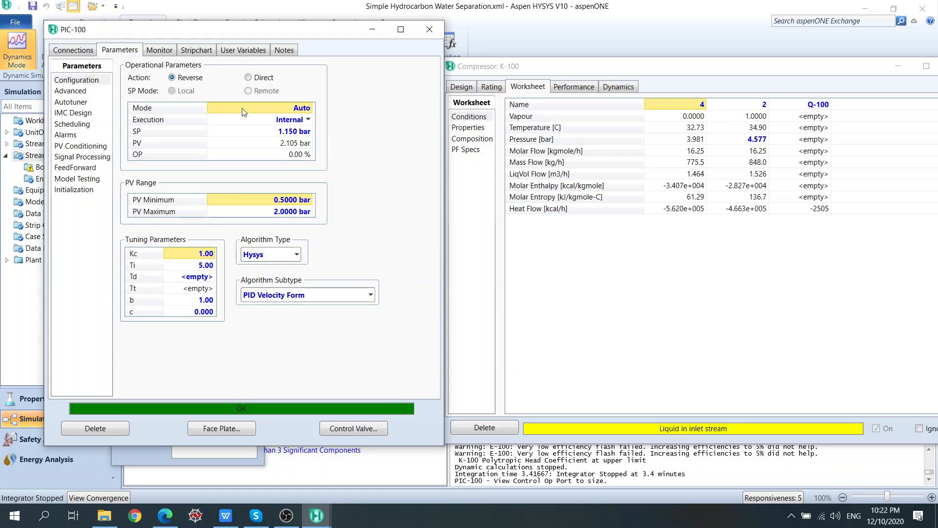
Close K-100's window, change PIC-100's process variable to the Pressure of stream 2, and open the controller's configuration parameters
click(86, 54)
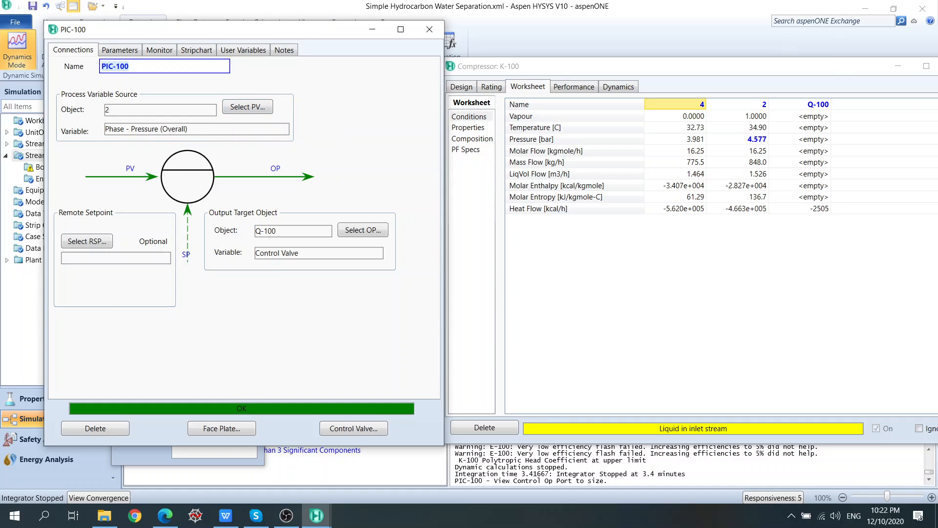
drag(878, 68, 779, 80)
click(853, 79)
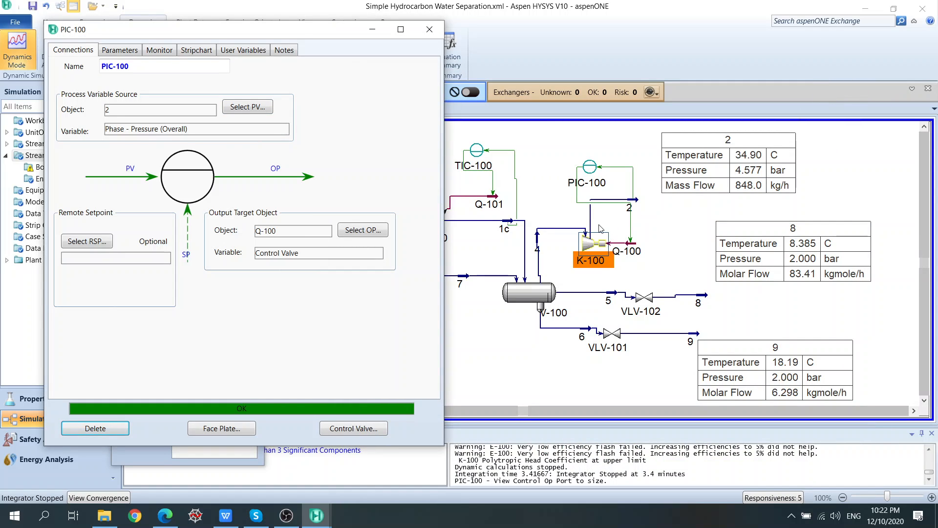
click(244, 108)
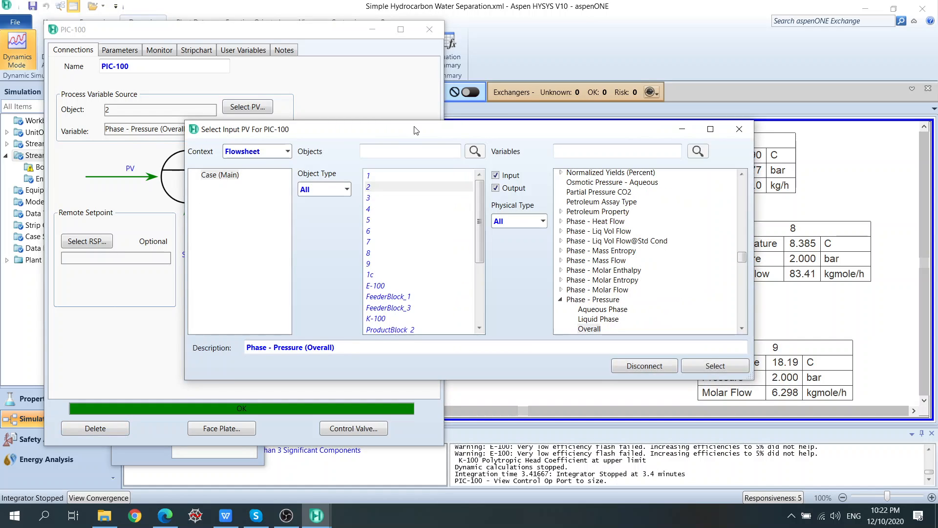
drag(414, 129, 251, 218)
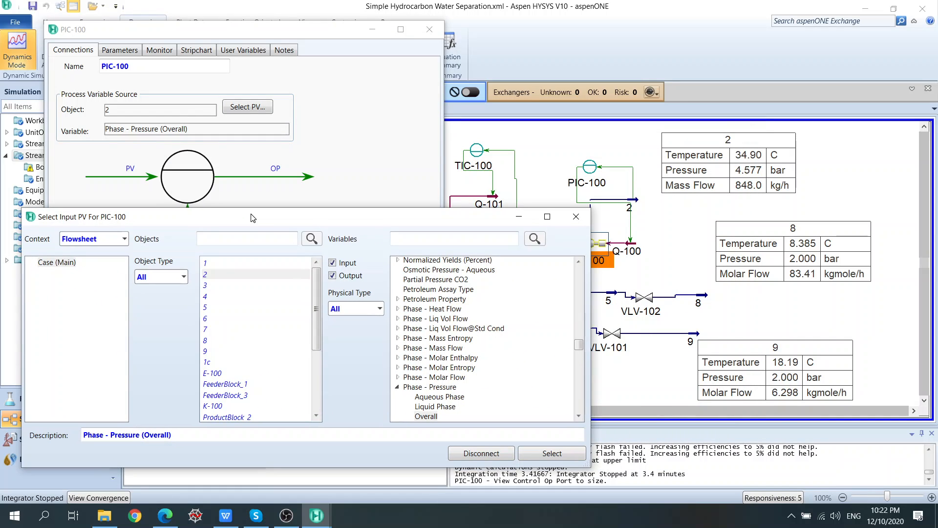
drag(251, 217, 253, 181)
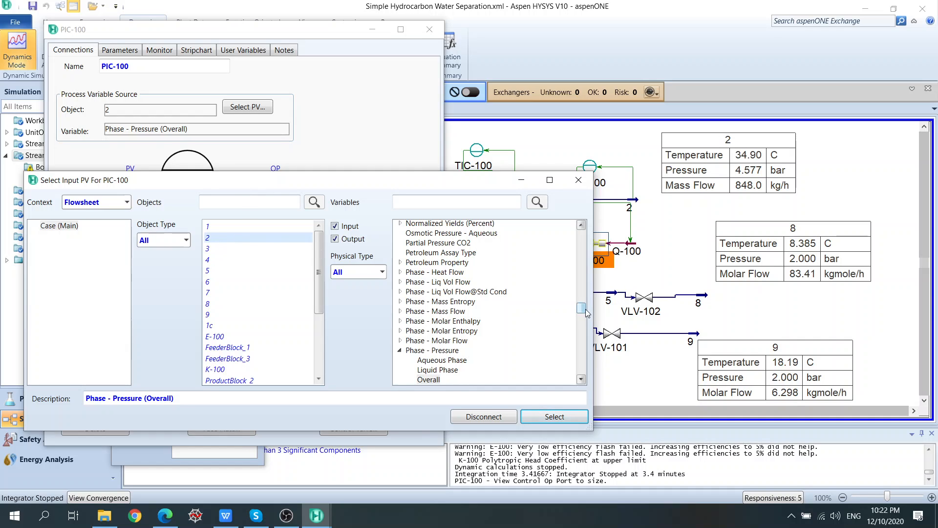
click(401, 351)
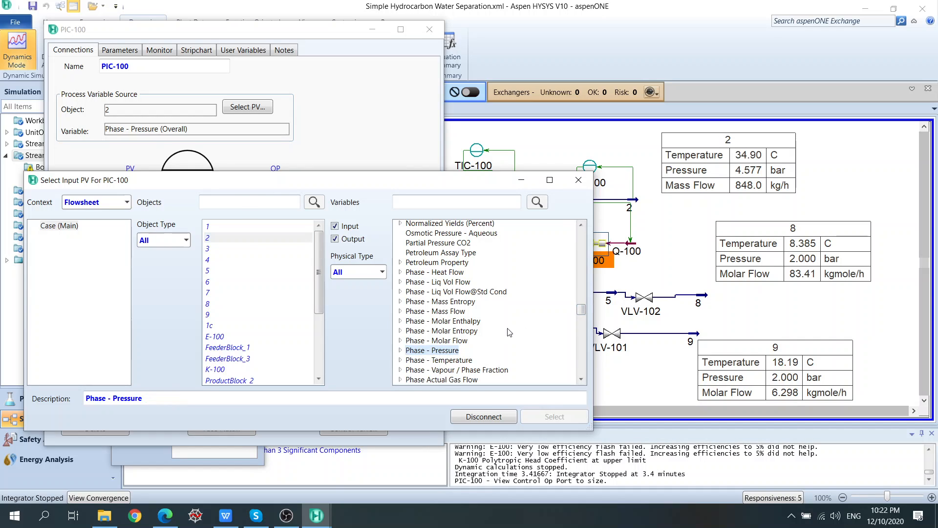
drag(579, 313, 585, 348)
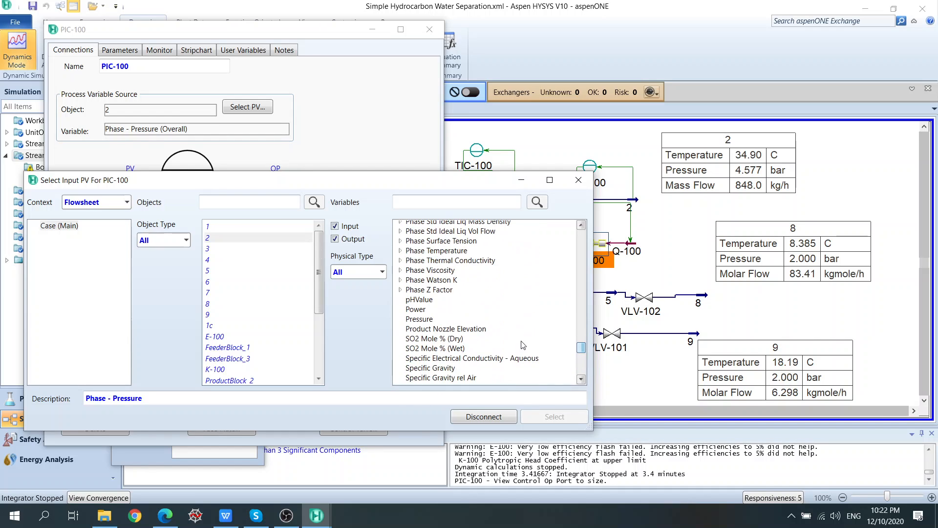
click(421, 319)
click(548, 417)
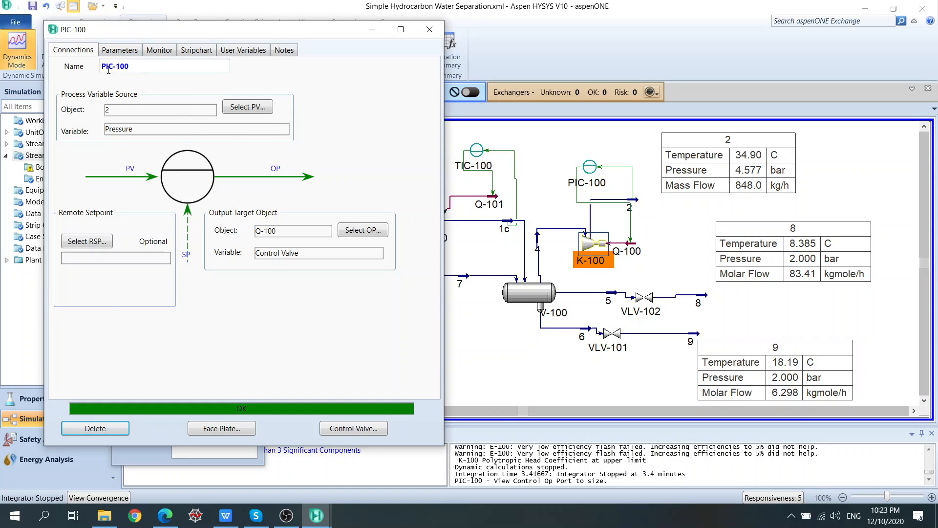
click(119, 50)
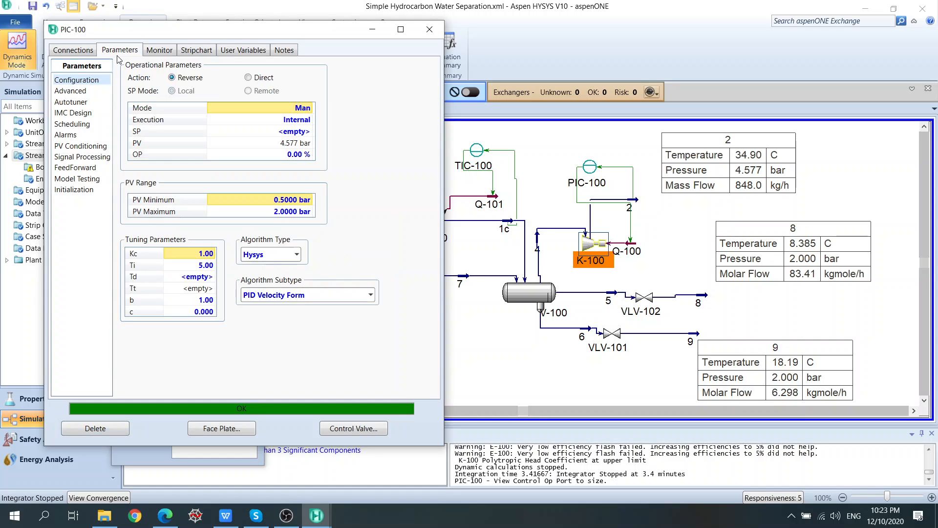
Set PIC-100's operating mode to Auto and check its process variable and output connections
click(293, 108)
click(310, 108)
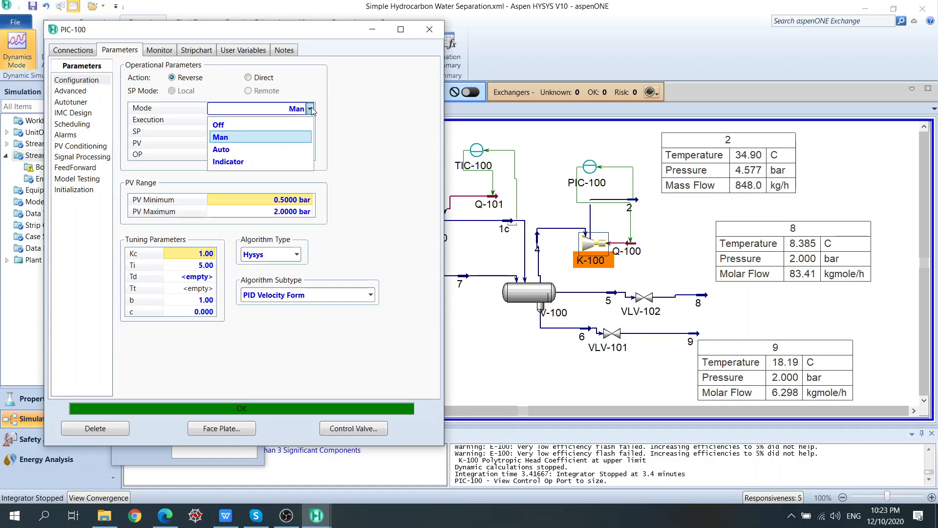
click(289, 150)
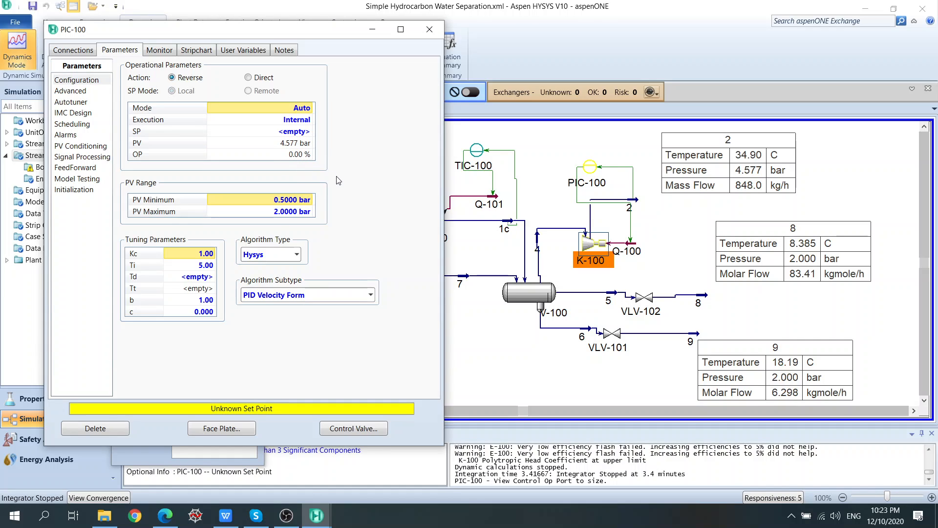
click(69, 51)
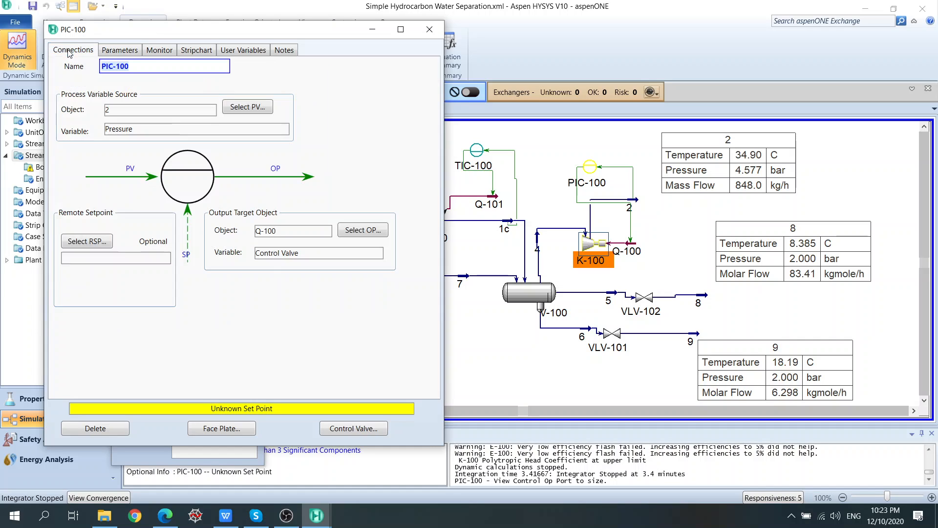
click(120, 52)
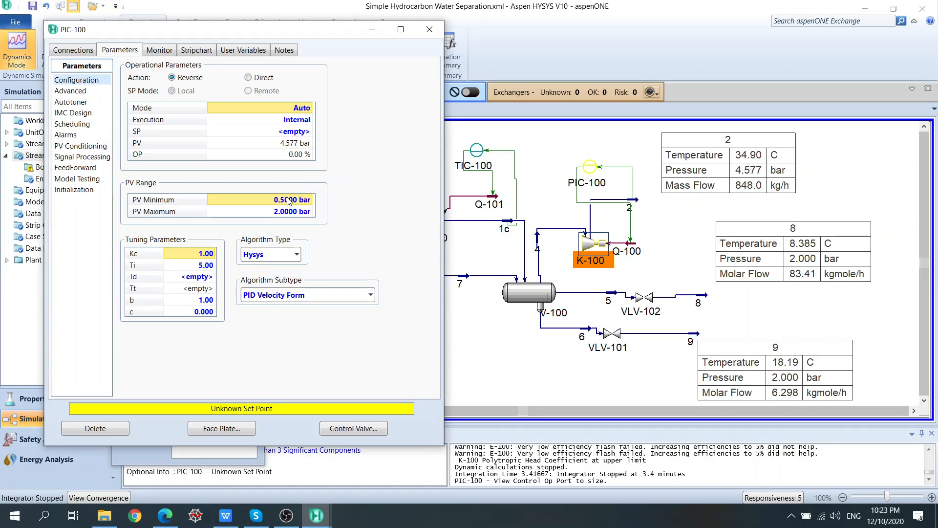
Set the maximum of PIC-100's process variable range to 10 bar
click(295, 211)
text(1)
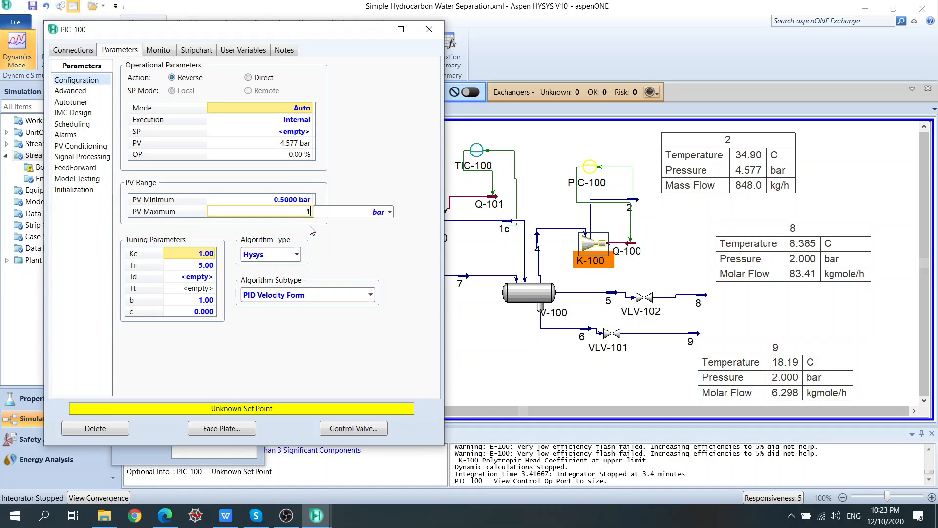
text(0)
key(Return)
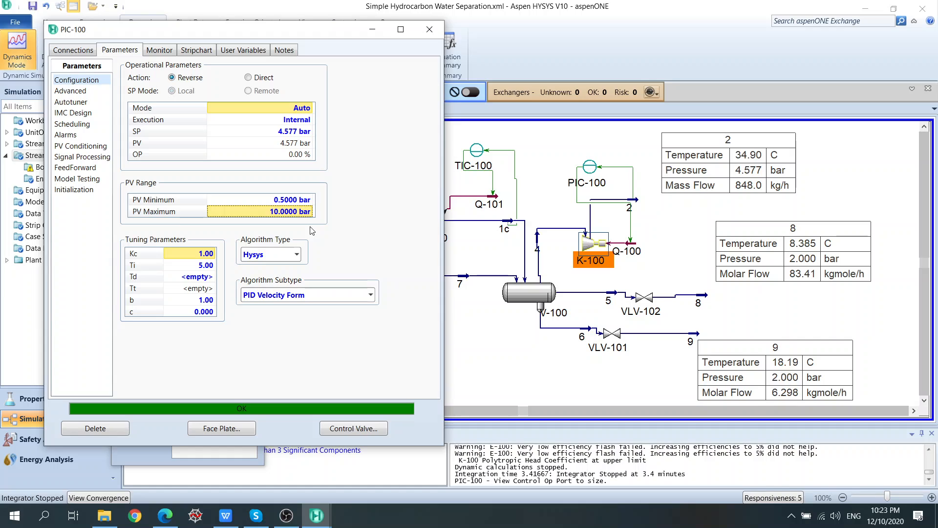
key(Up)
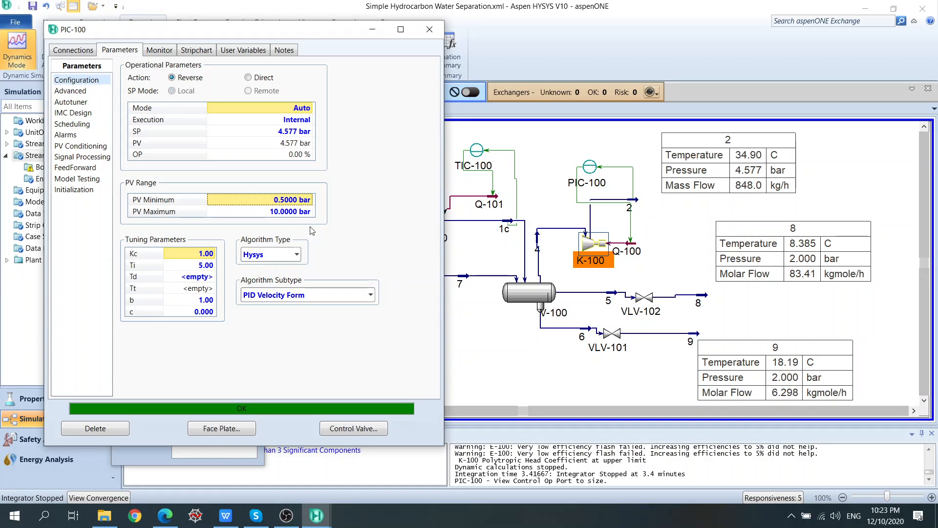
Set PIC-100's set point to 5 bar and close the controller's window
click(294, 132)
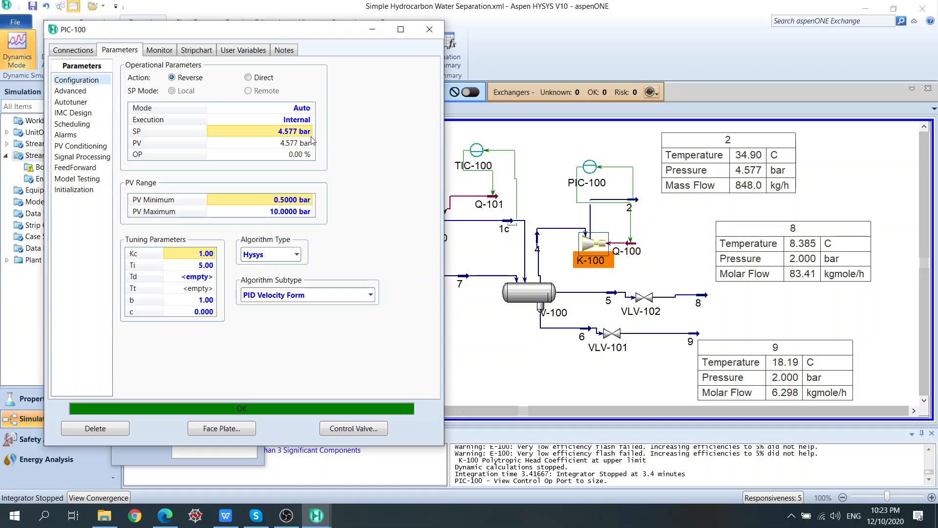
text(5)
key(Return)
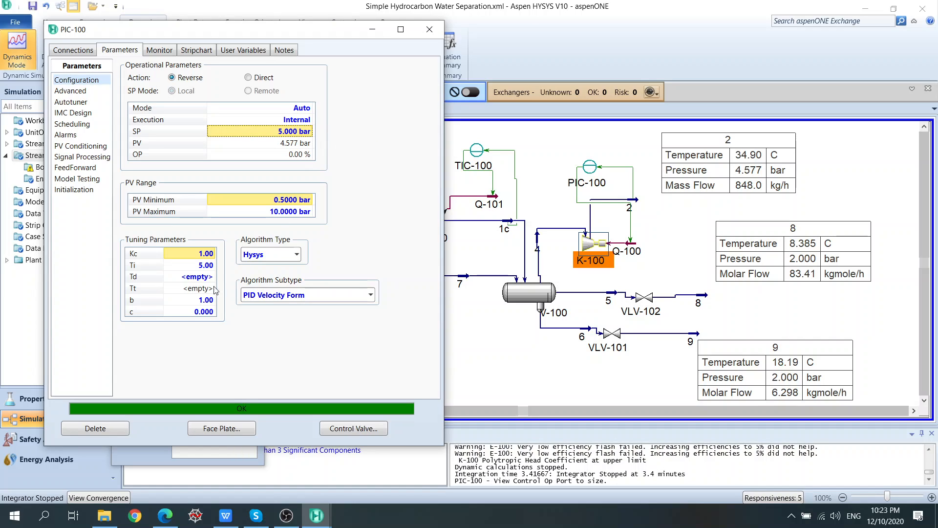
click(427, 29)
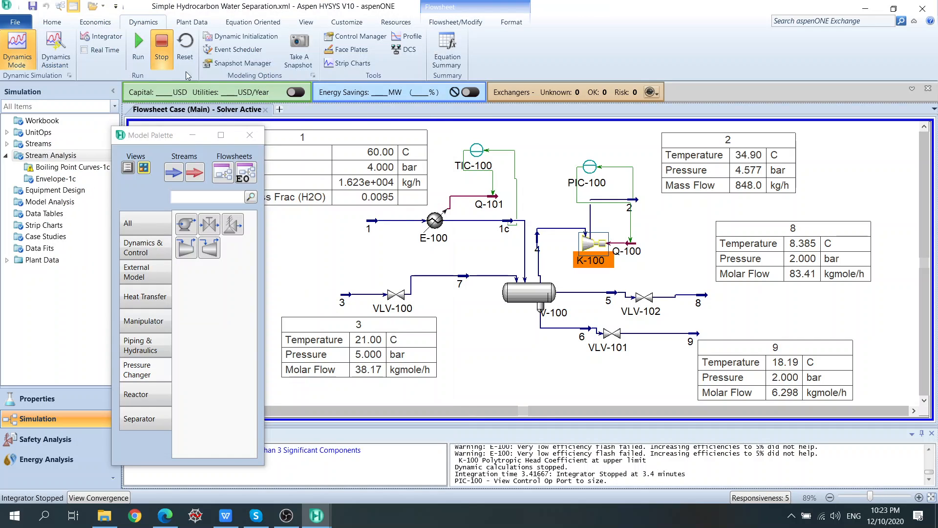
Check the case with the Dynamics Assistant, and restart the integrator from time zero
click(72, 58)
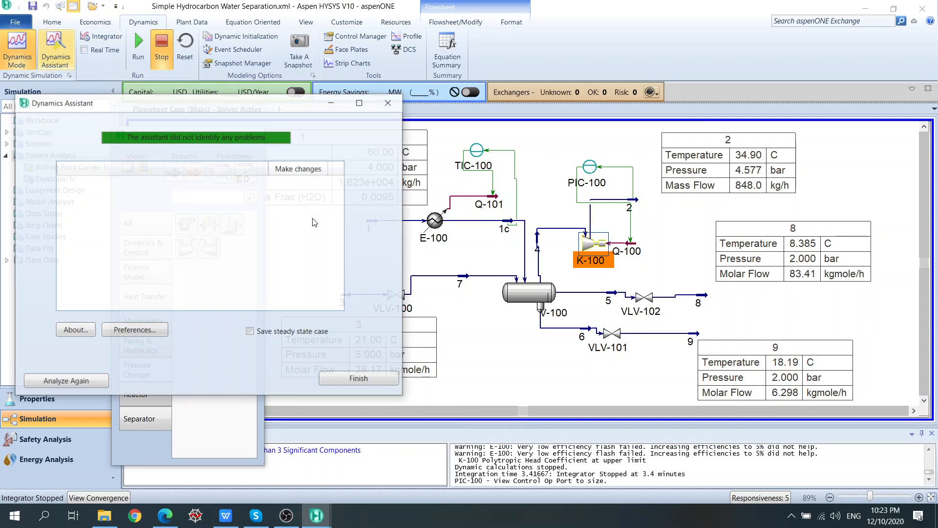
click(389, 102)
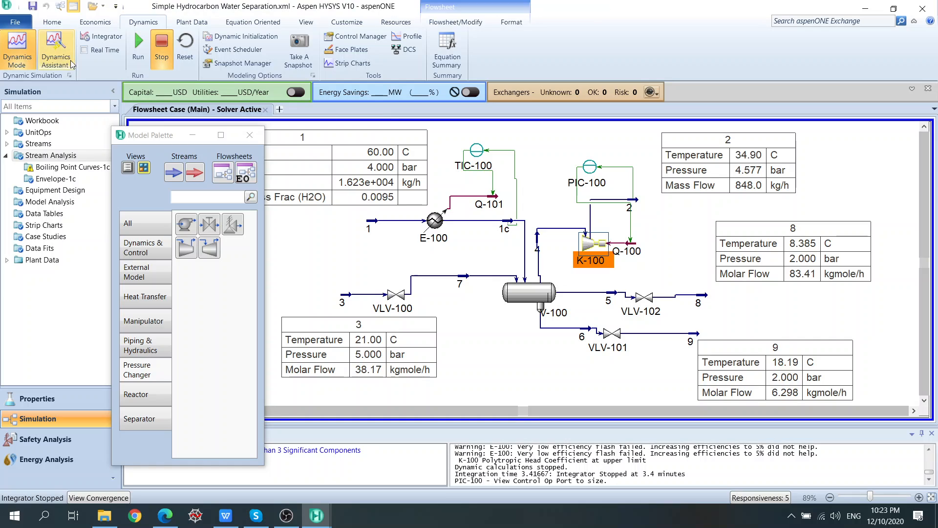
click(95, 37)
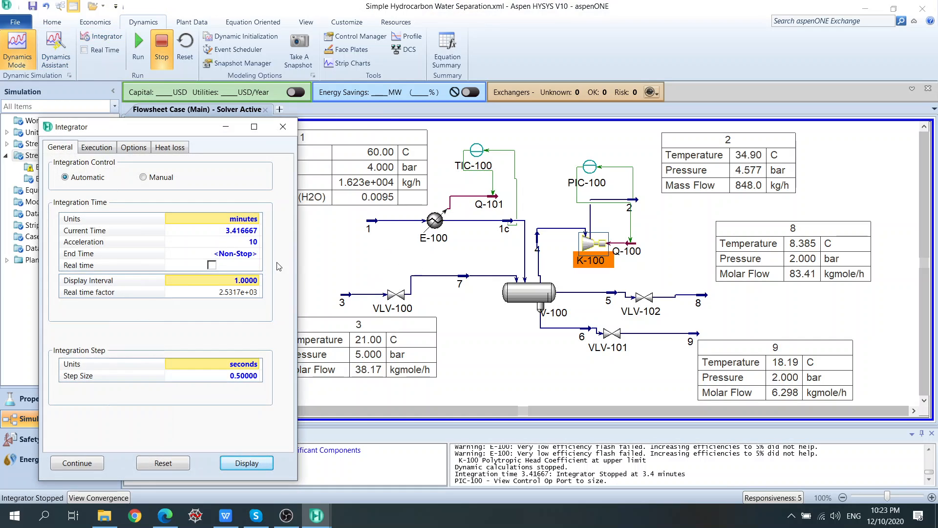
click(164, 463)
click(478, 307)
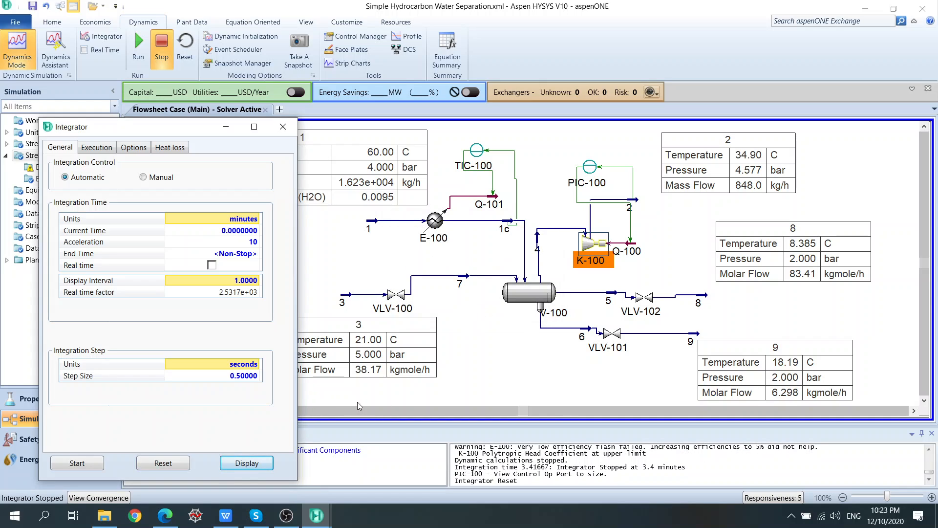
click(78, 463)
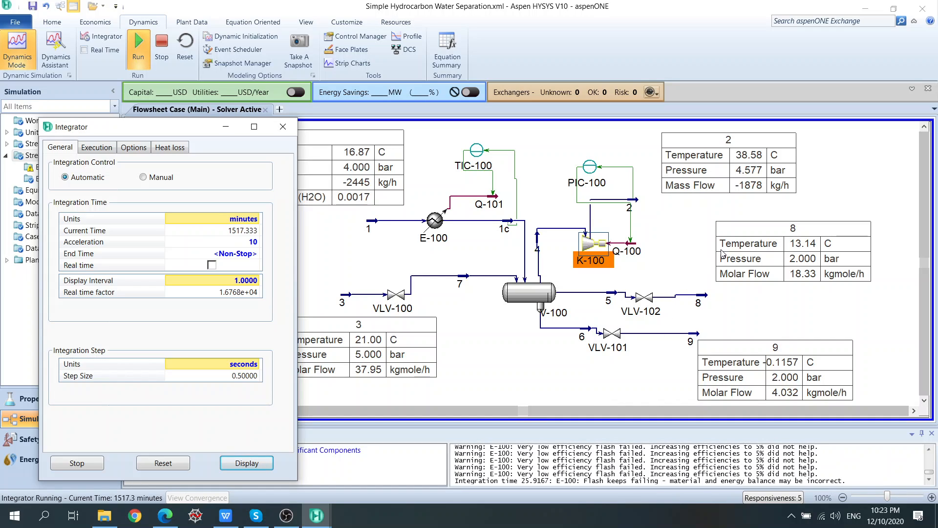
Show the property table of separator V-100 and place it on the flowsheet below the vessel
click(533, 299)
double_click(531, 295)
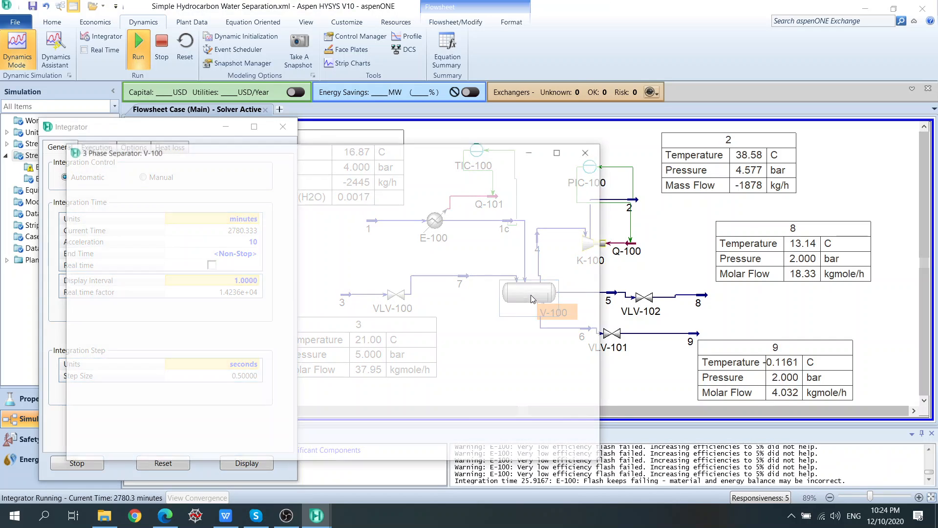
click(599, 145)
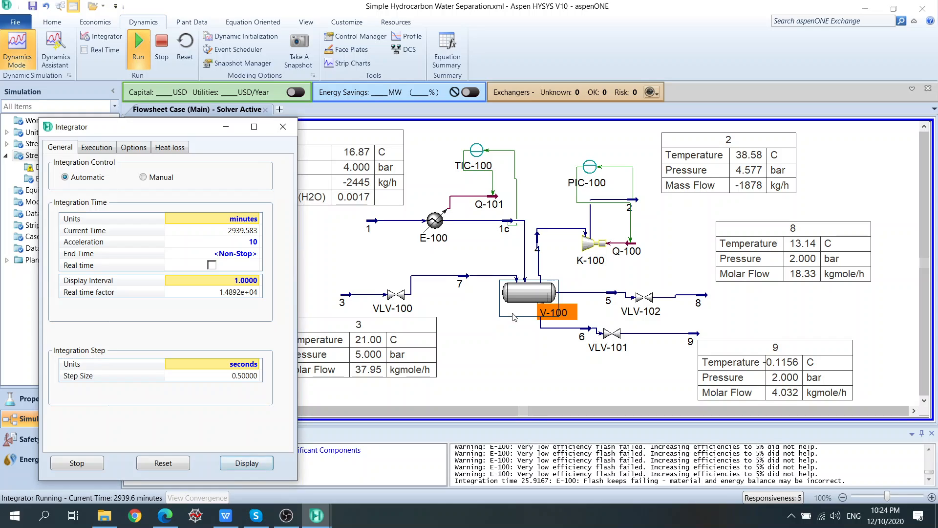
right_click(531, 293)
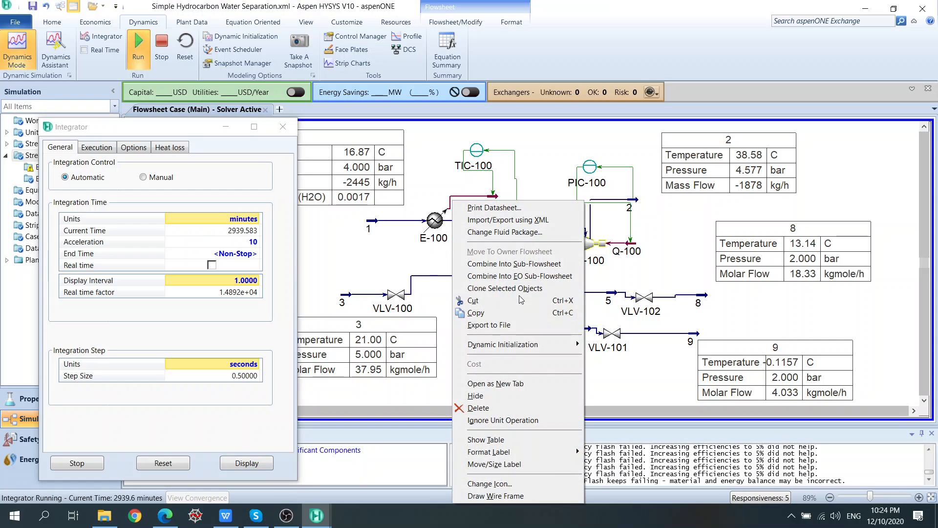
click(541, 438)
drag(525, 391, 471, 428)
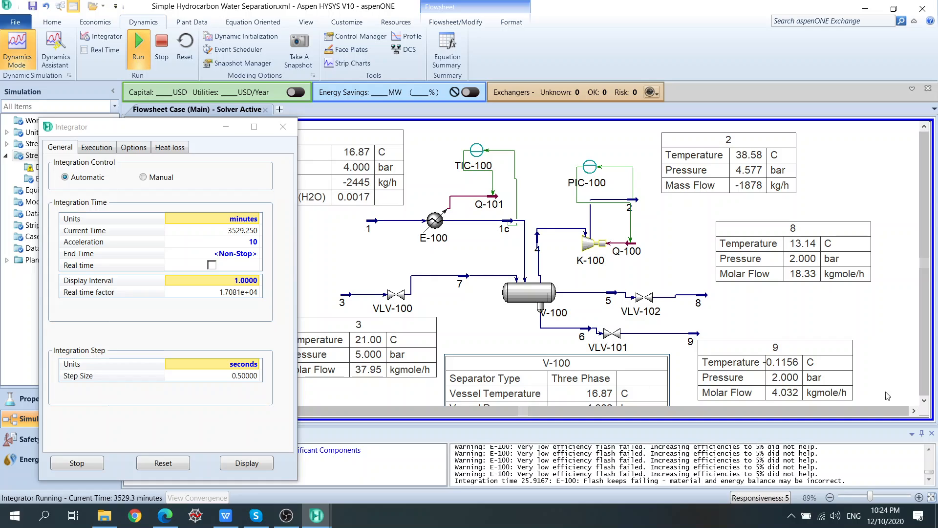
click(867, 350)
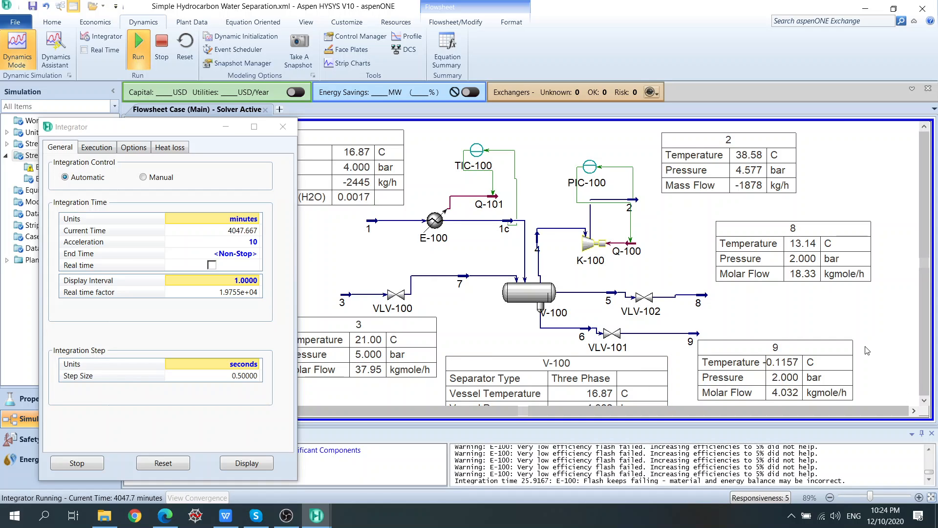
scroll(868, 350, down, 2)
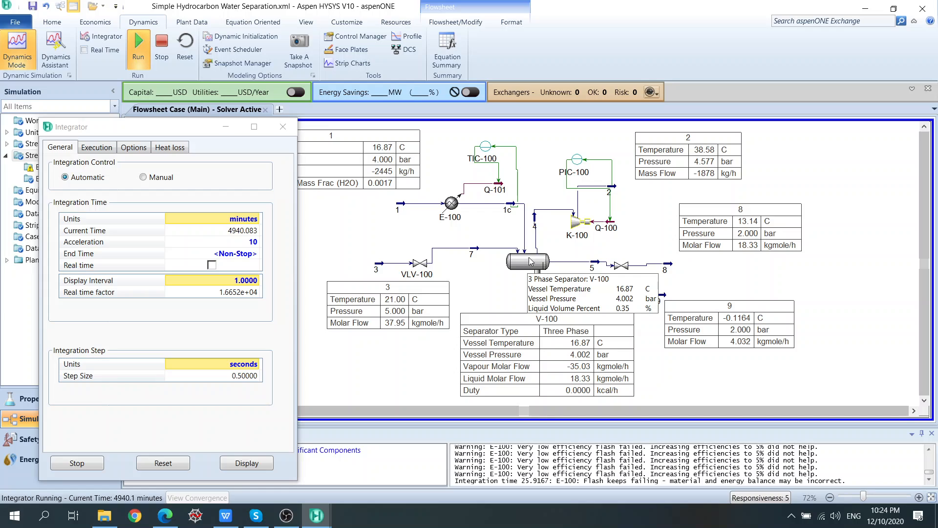
Examine K-100's pressure rise and flow during the run, and review stream 1's dynamic pressure and flow specifications
mouse_move(618, 193)
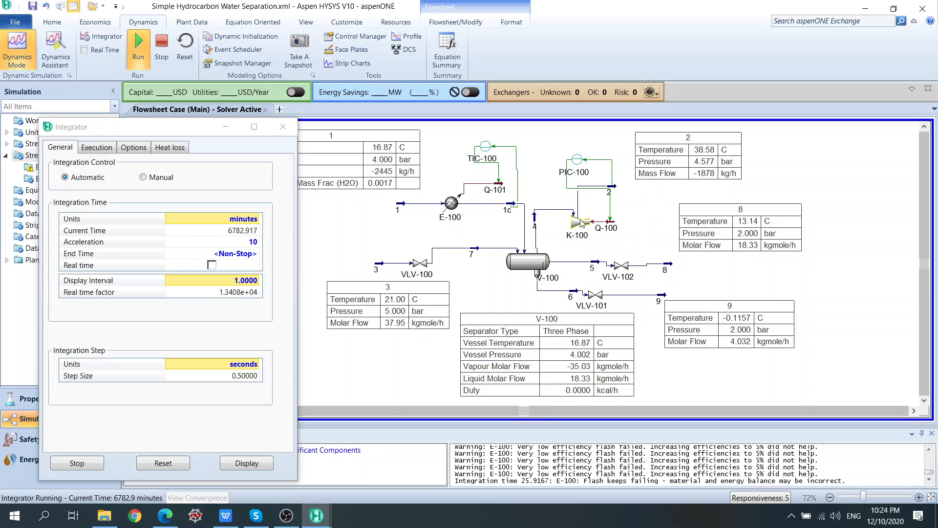
mouse_move(541, 212)
mouse_move(572, 216)
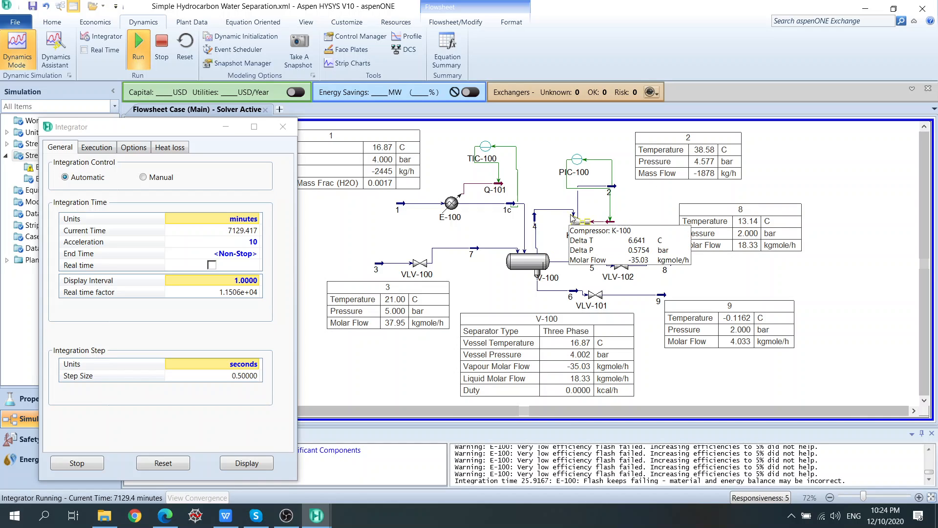
mouse_move(519, 268)
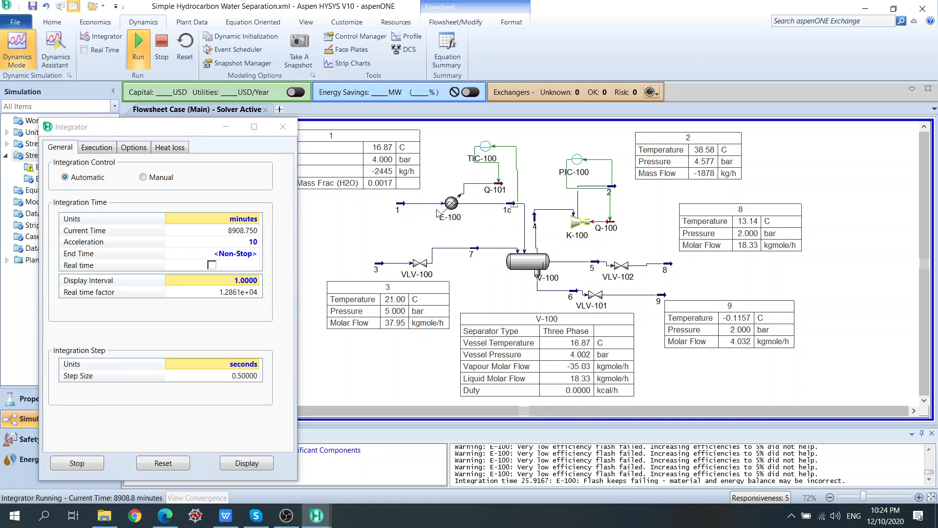
mouse_move(404, 208)
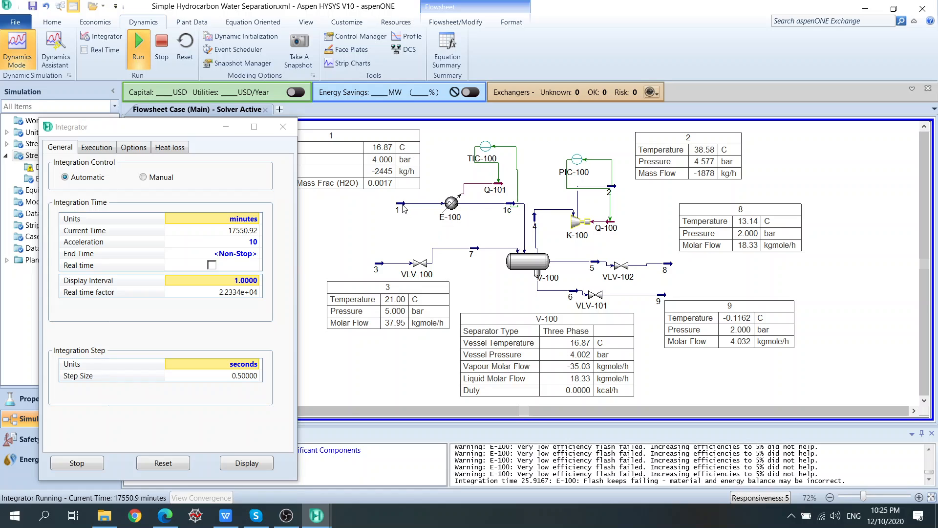
double_click(404, 208)
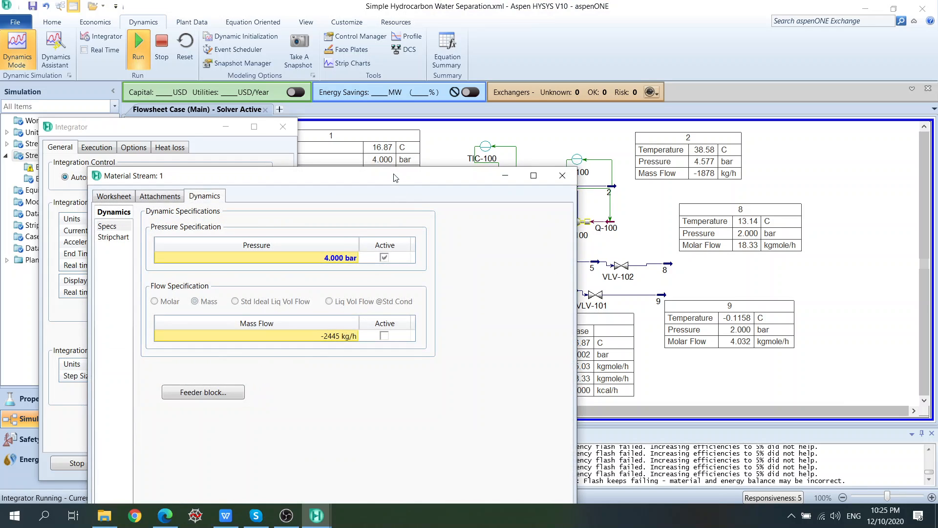
drag(394, 175, 323, 95)
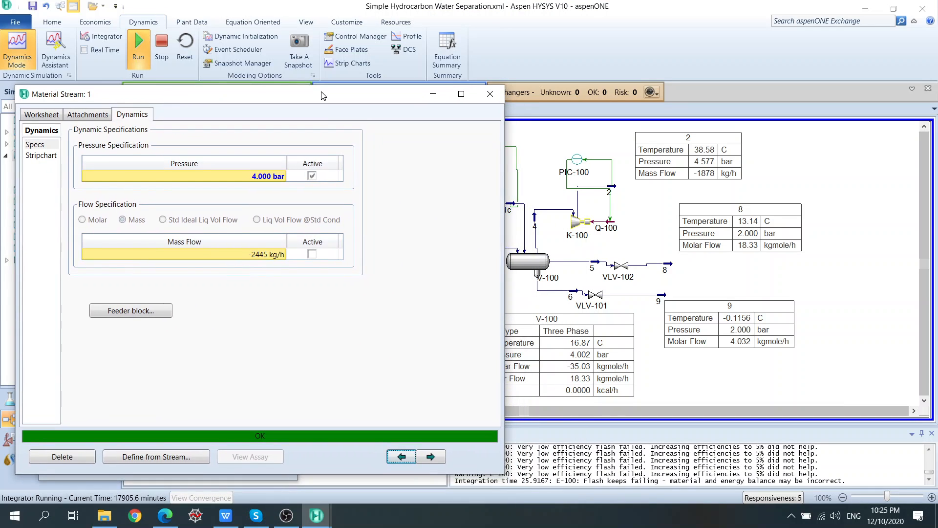
click(491, 94)
Set PIC-100's set point to 3 bar while the integrator runs and close the controller's window
click(578, 163)
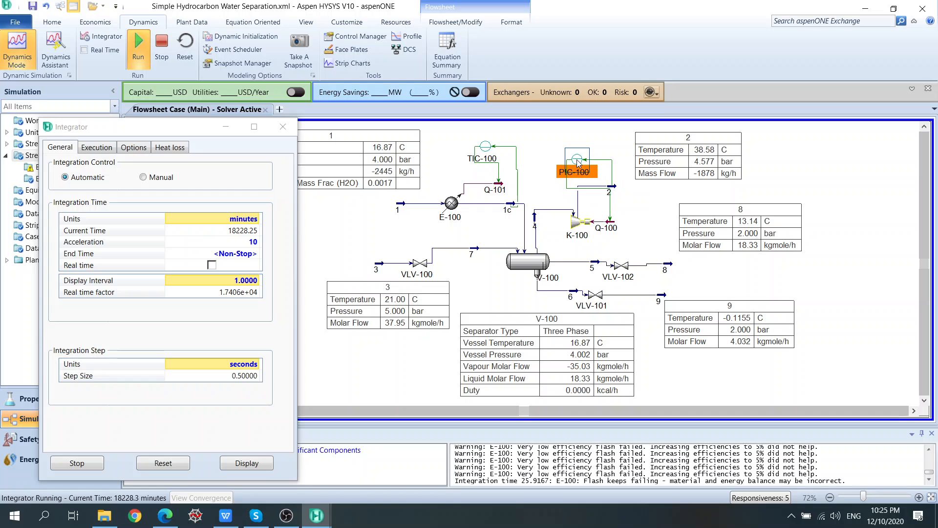
double_click(578, 163)
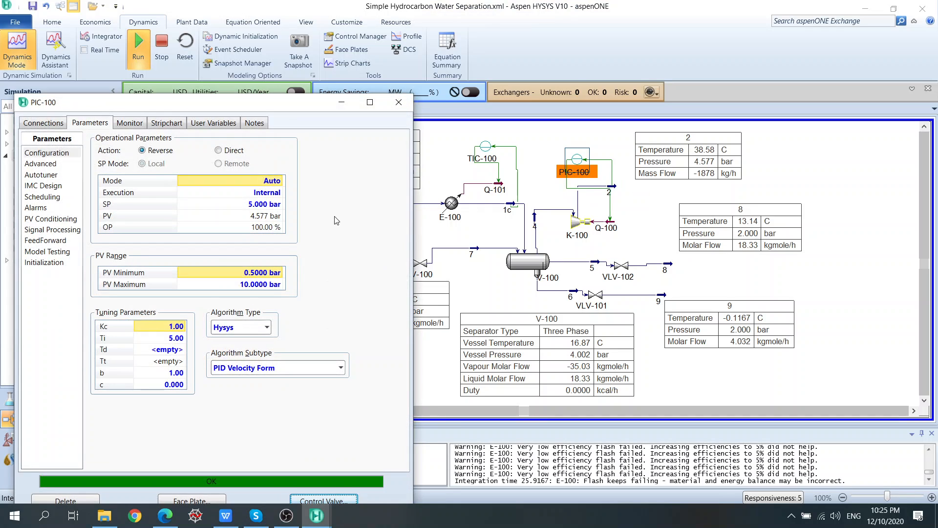
click(265, 205)
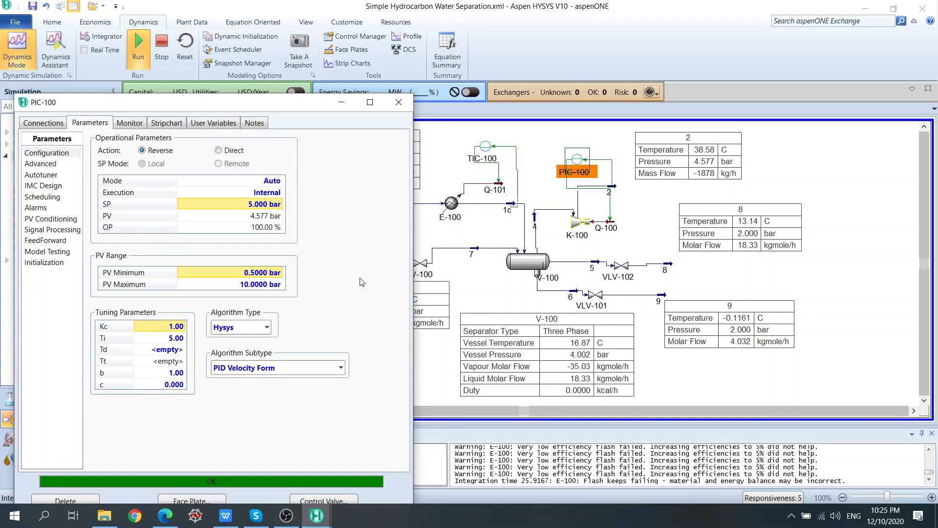
text(3)
key(Return)
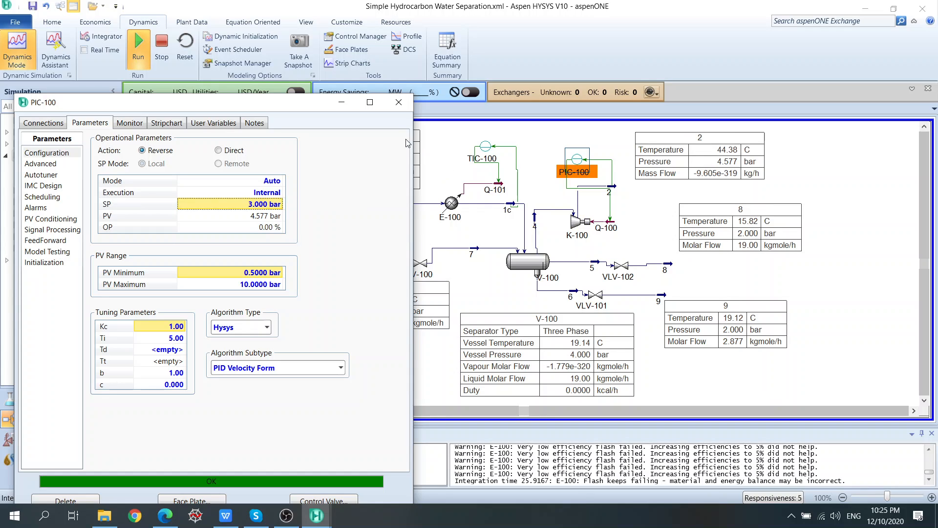
click(399, 105)
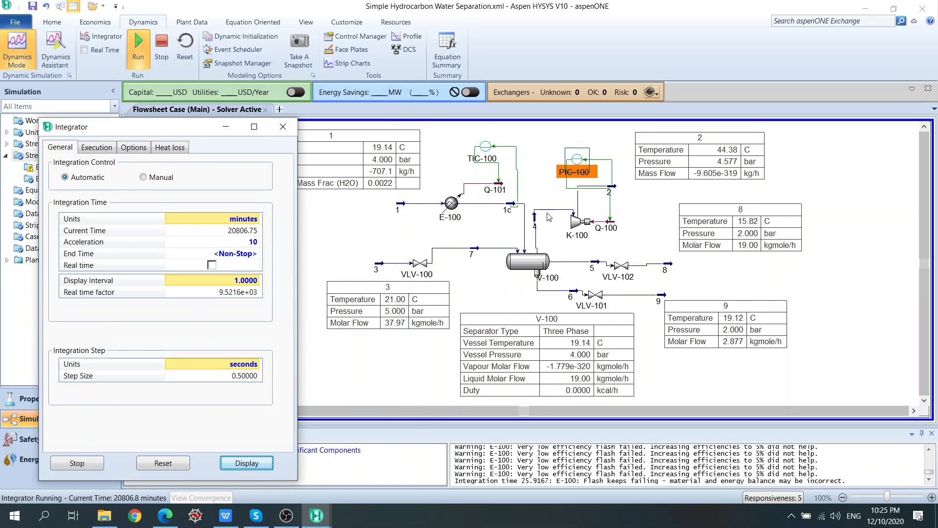
Open compressor K-100 and review the worksheet conditions of its connected streams
double_click(579, 171)
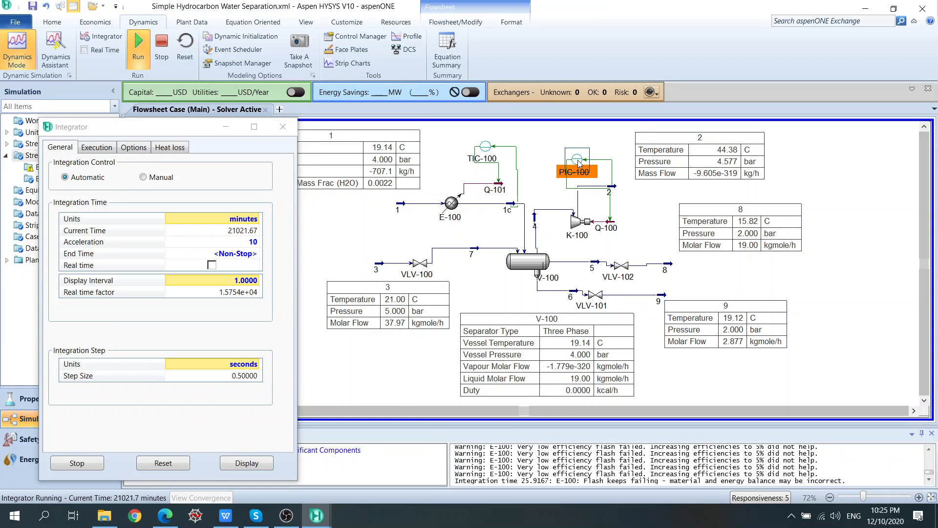
click(422, 126)
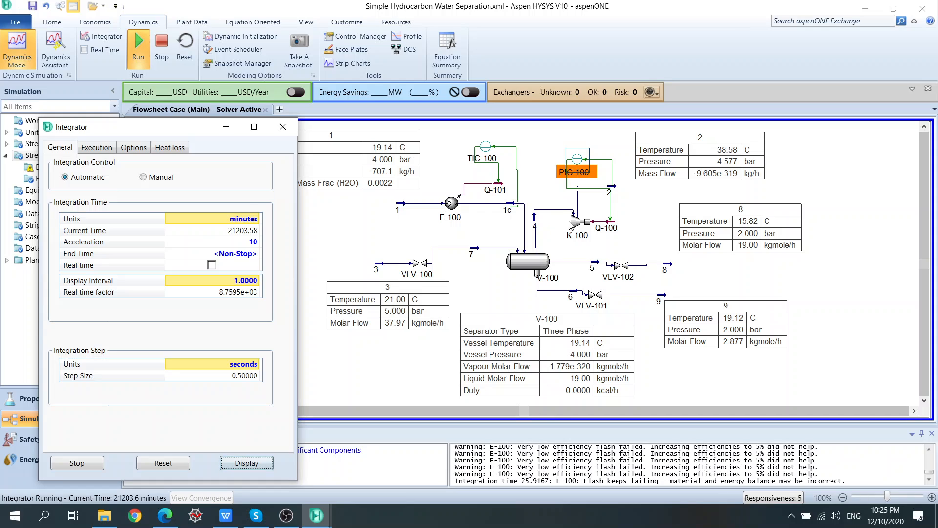
click(576, 223)
double_click(575, 222)
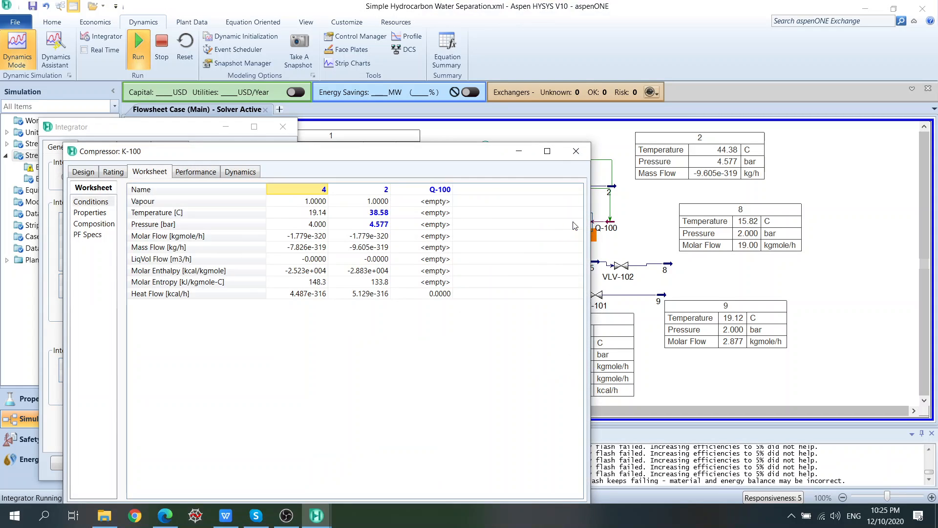
Close K-100's window and review the control valve duty limits for Q-100 from controller PIC-100
click(582, 157)
double_click(580, 164)
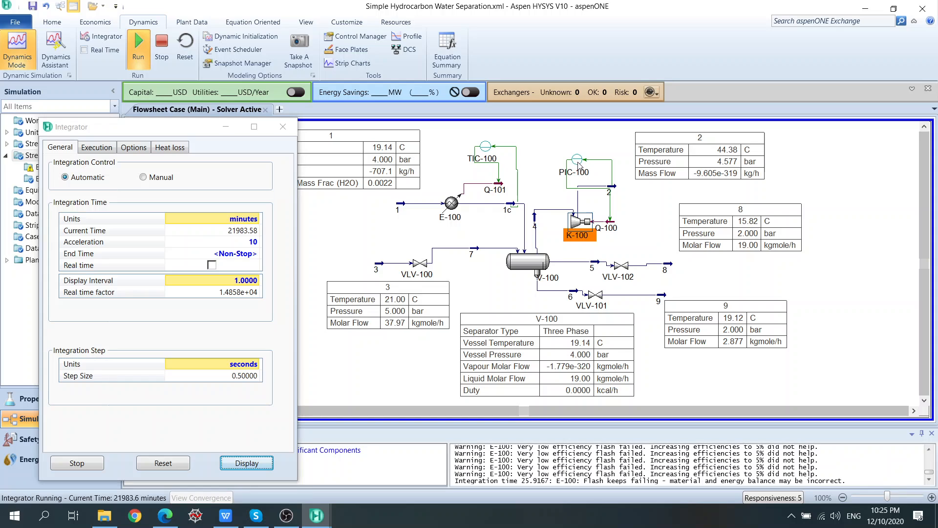
drag(316, 177, 228, 122)
click(41, 144)
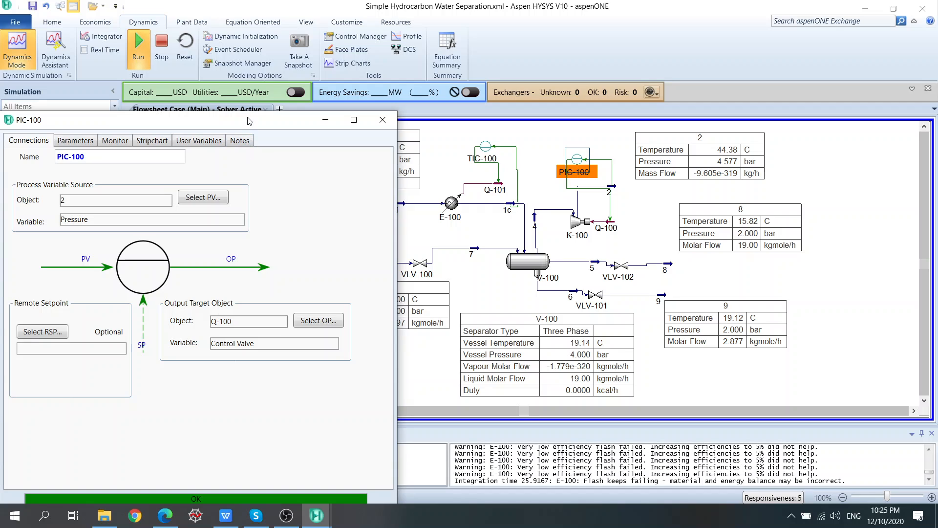
drag(257, 125, 274, 108)
click(326, 448)
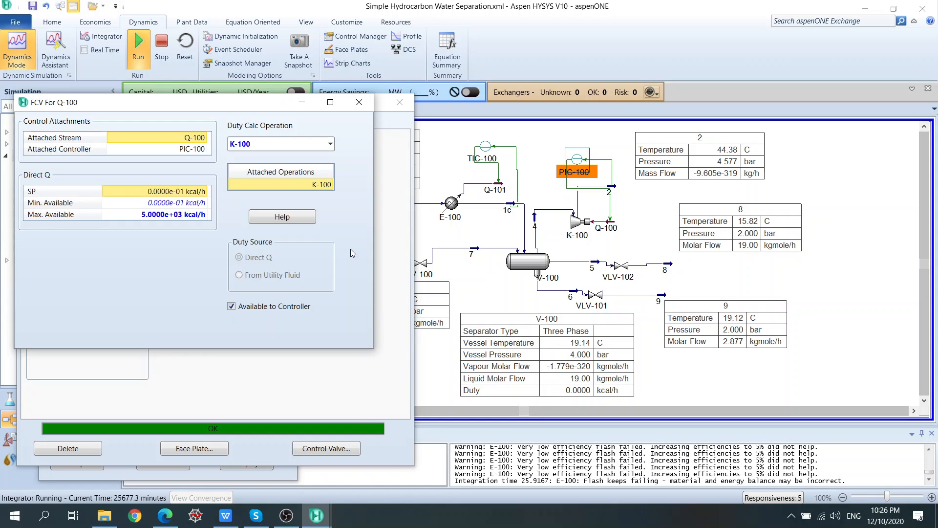
click(364, 108)
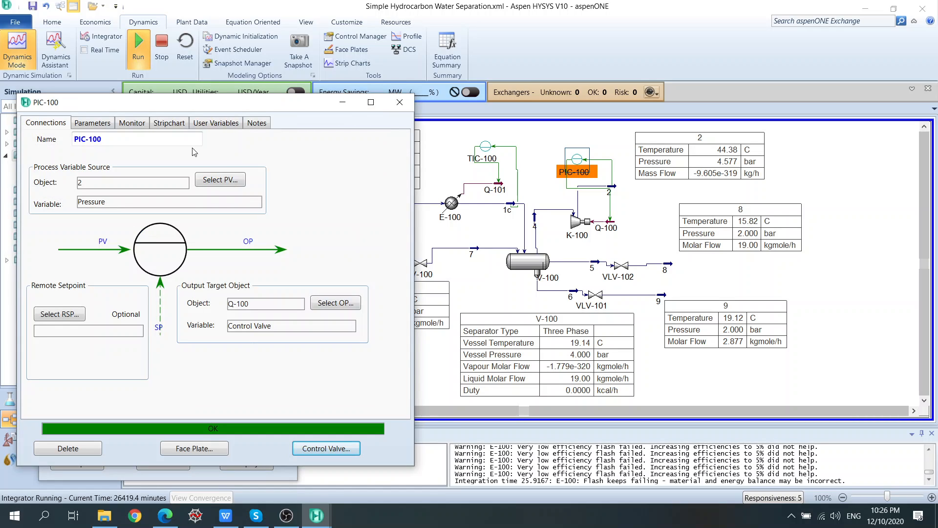
Set PIC-100's set point to 4.5 bar in its configuration parameters and close the controller's window
click(105, 123)
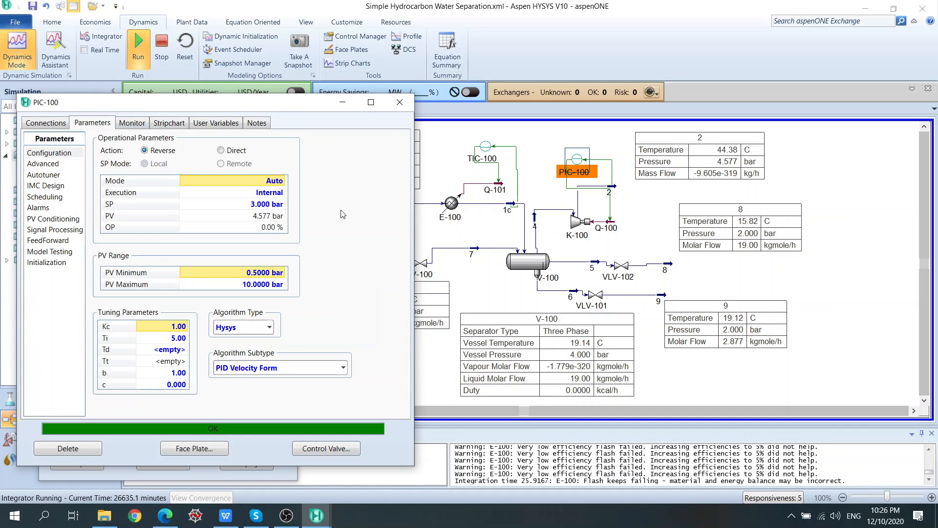
click(273, 196)
click(269, 205)
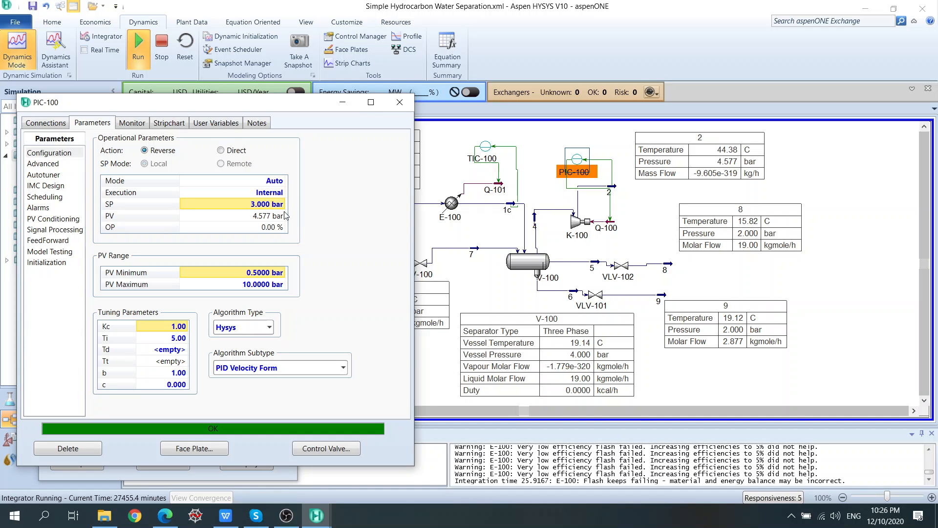
mouse_move(266, 207)
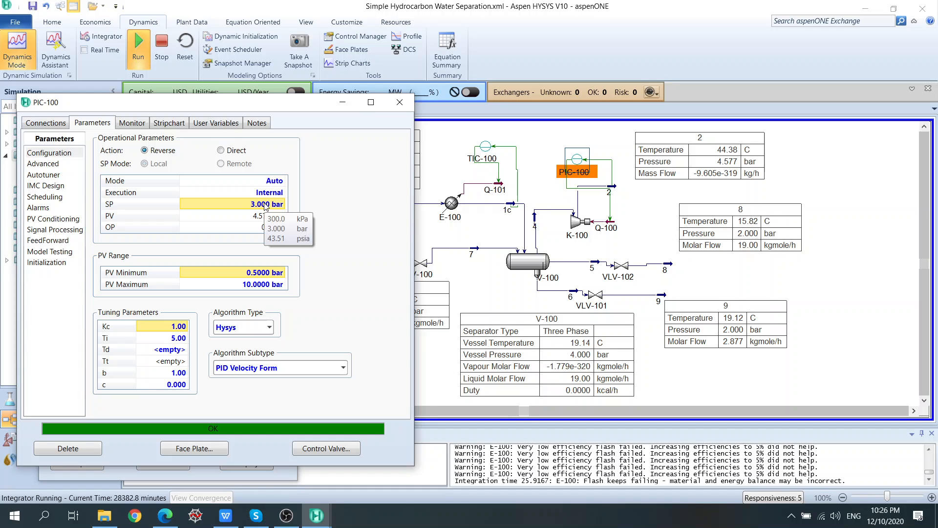
click(265, 204)
text(4)
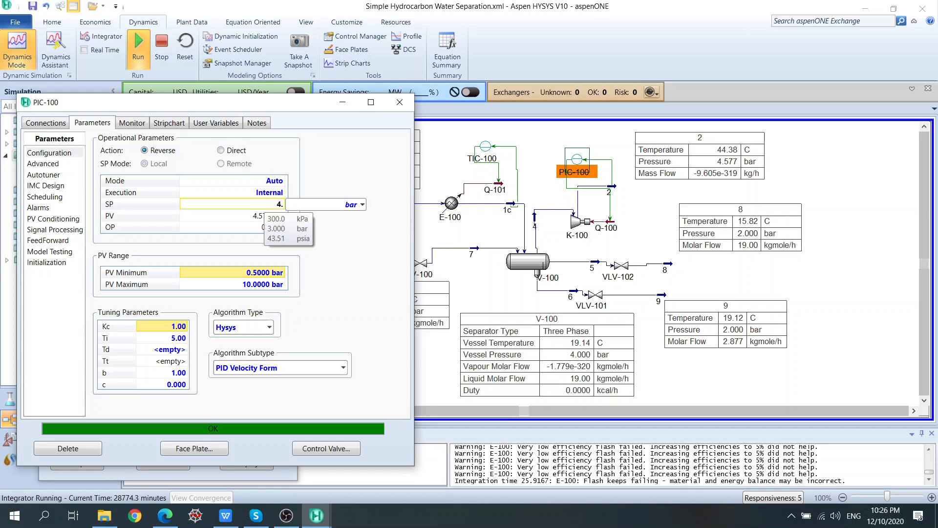
text(.5)
key(Return)
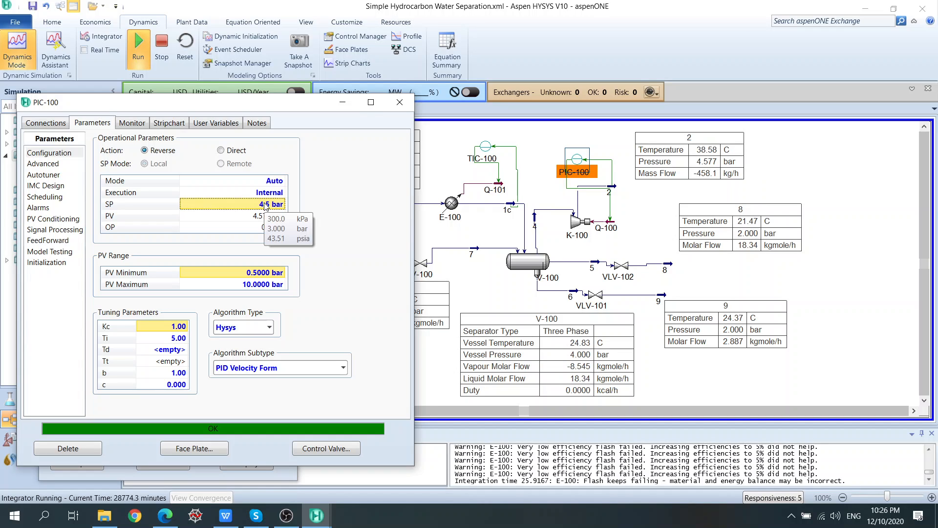
click(407, 105)
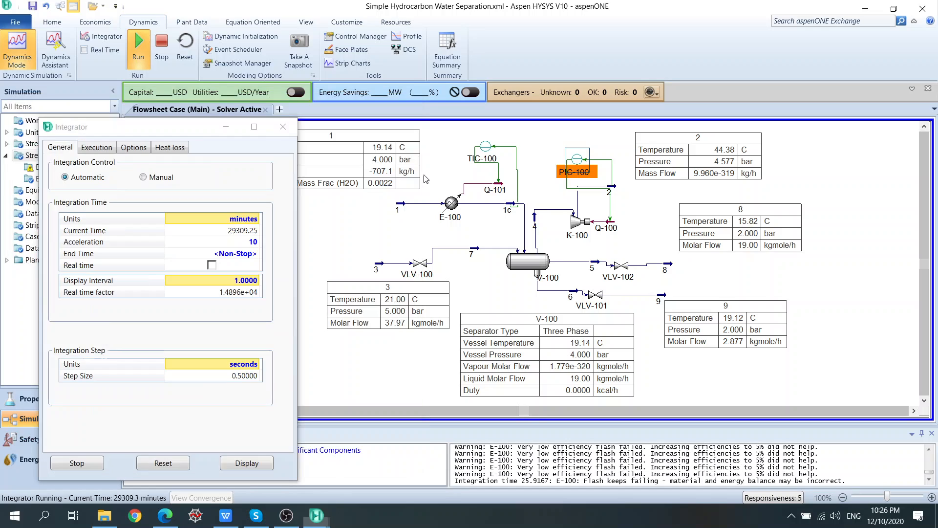
Set stream 1's dynamic pressure specification to 5 bar while the integrator runs and close the stream's window
click(401, 207)
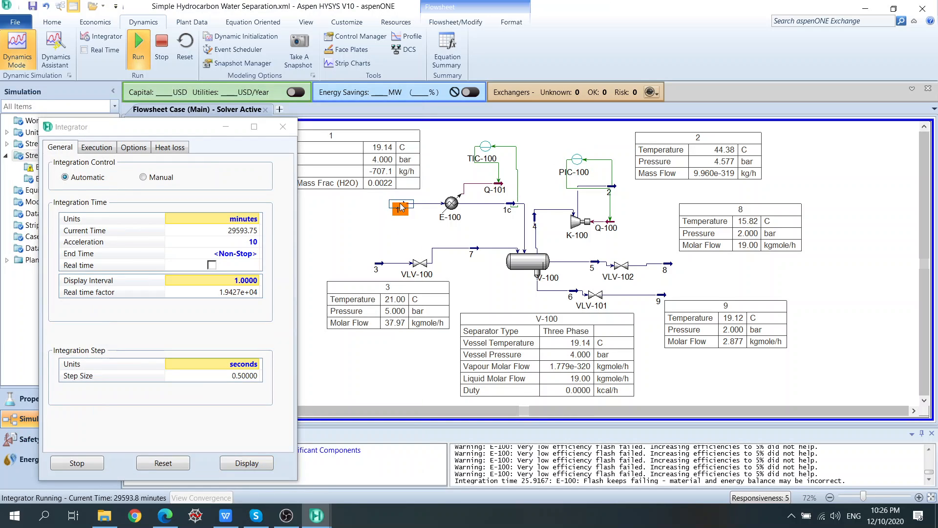
double_click(401, 208)
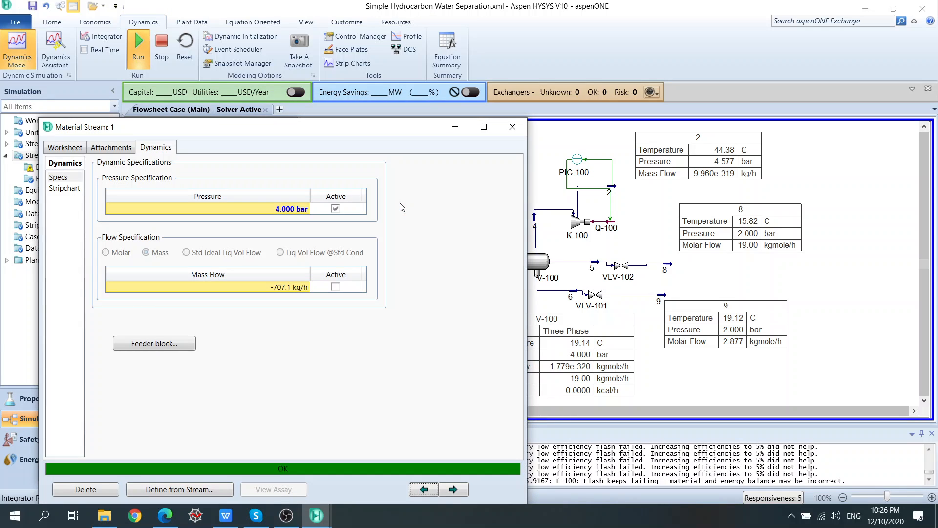
click(277, 214)
text(5)
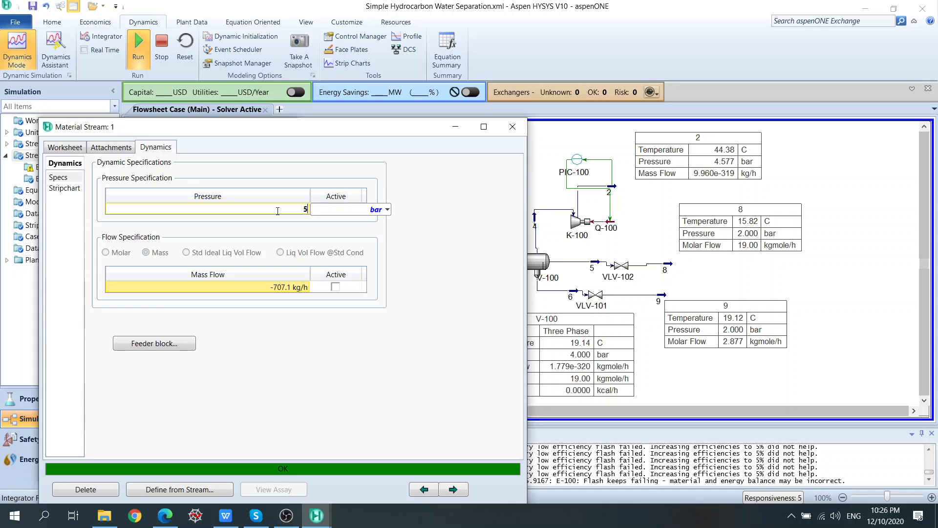
key(Return)
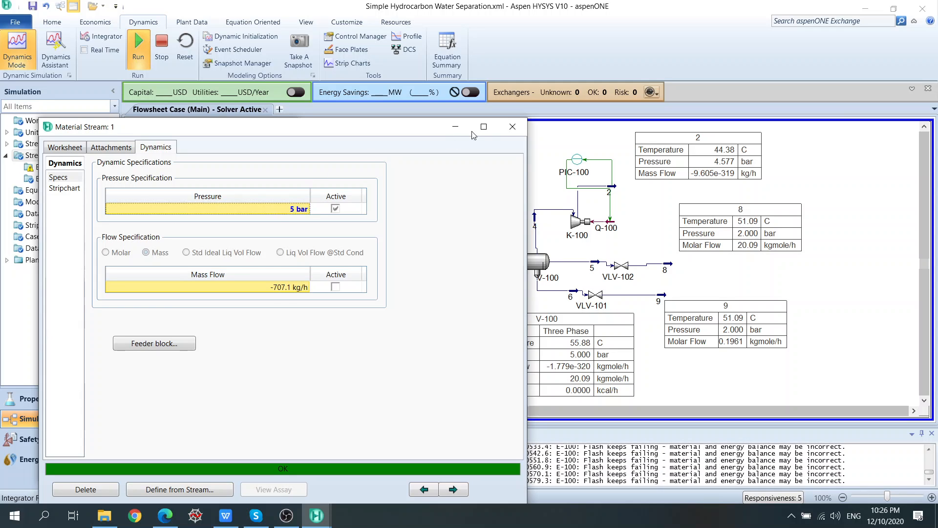
click(513, 127)
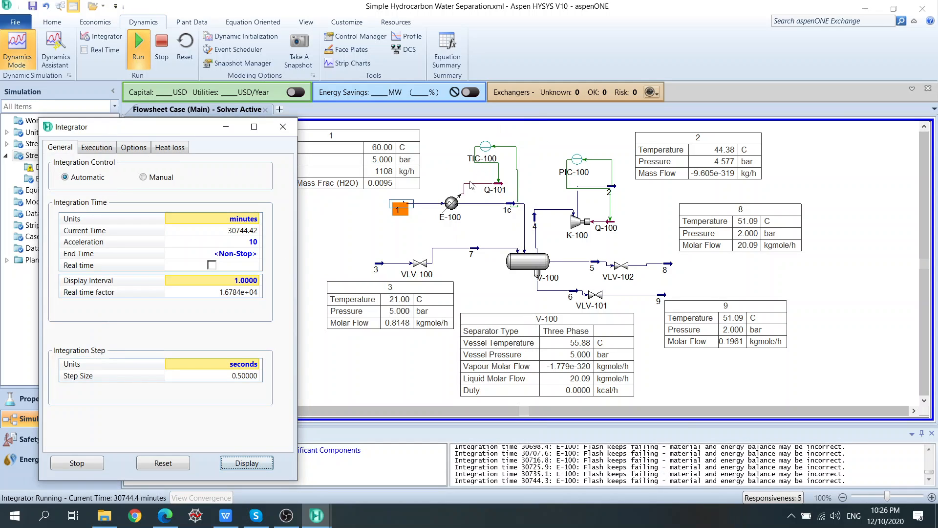
click(399, 243)
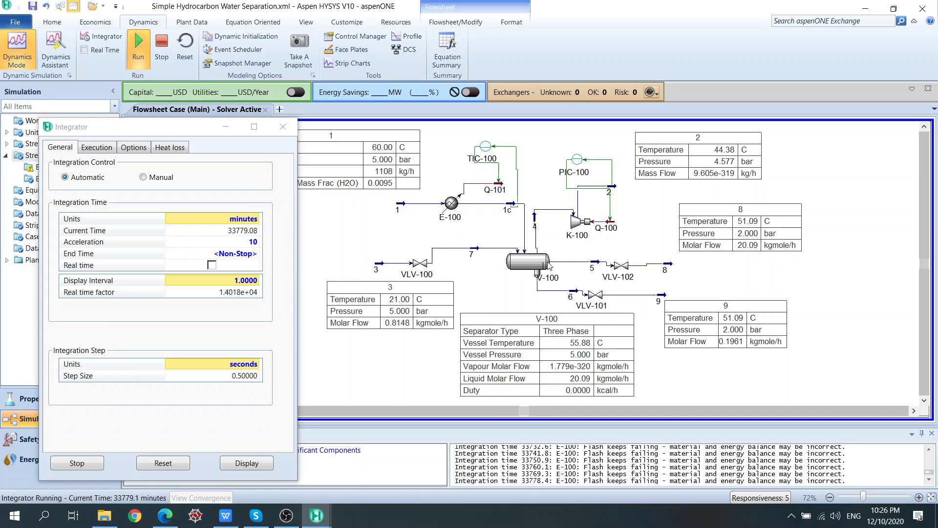
Review separator V-100's stream conditions, compositions and dynamic specifications, including its liquid volume percent
mouse_move(538, 271)
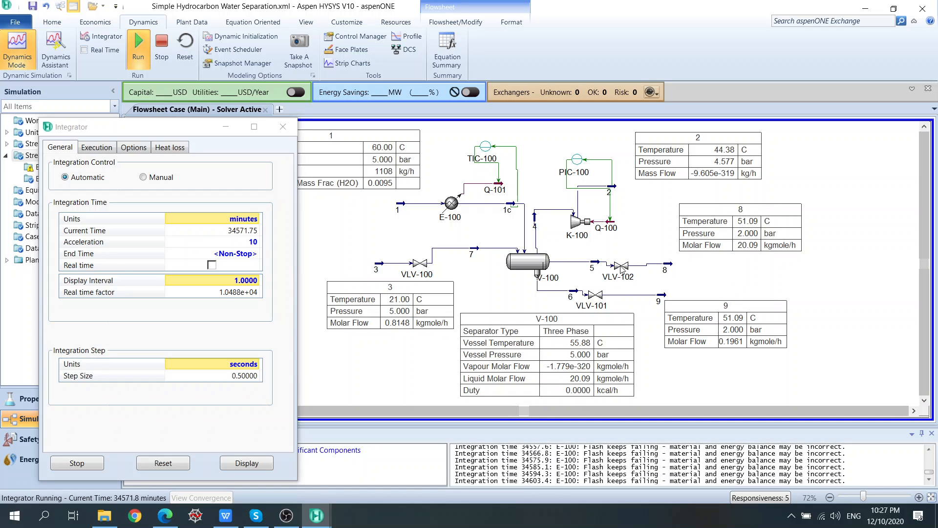
click(537, 264)
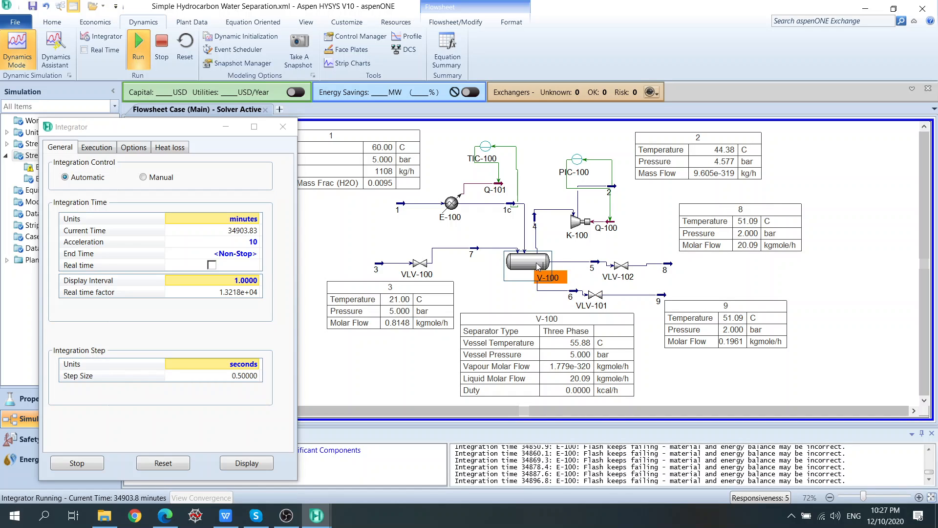
double_click(536, 263)
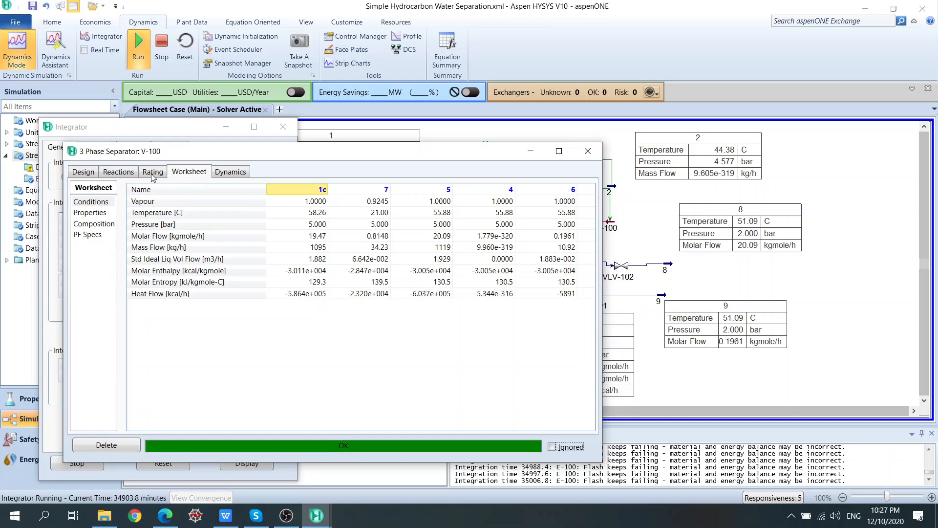
click(94, 224)
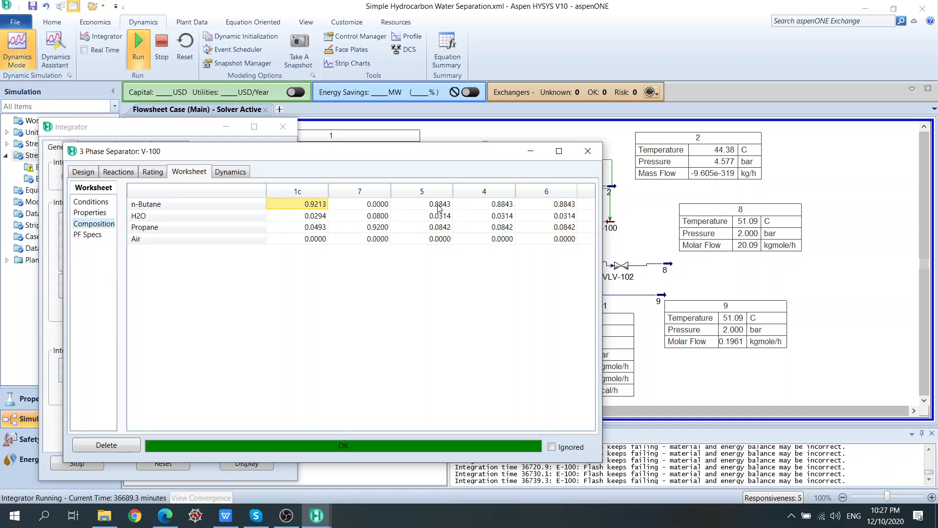
drag(478, 159, 429, 143)
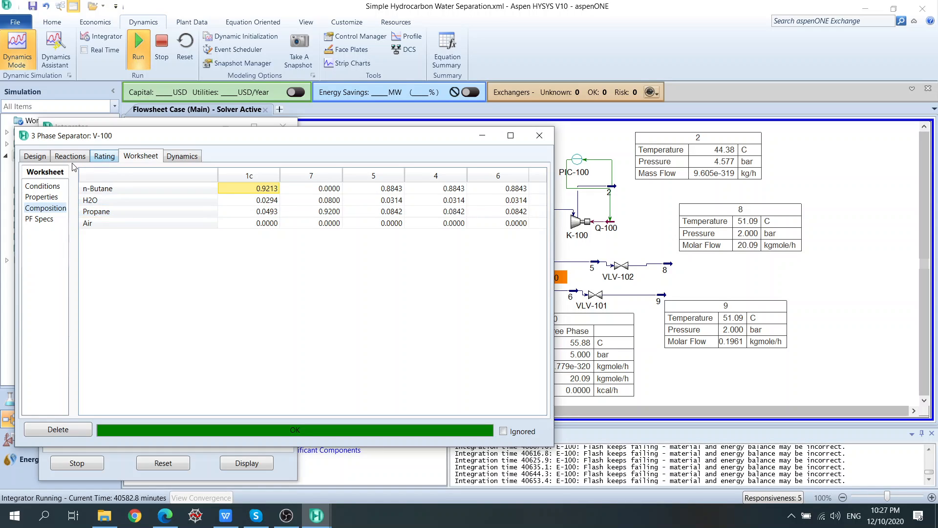
click(186, 156)
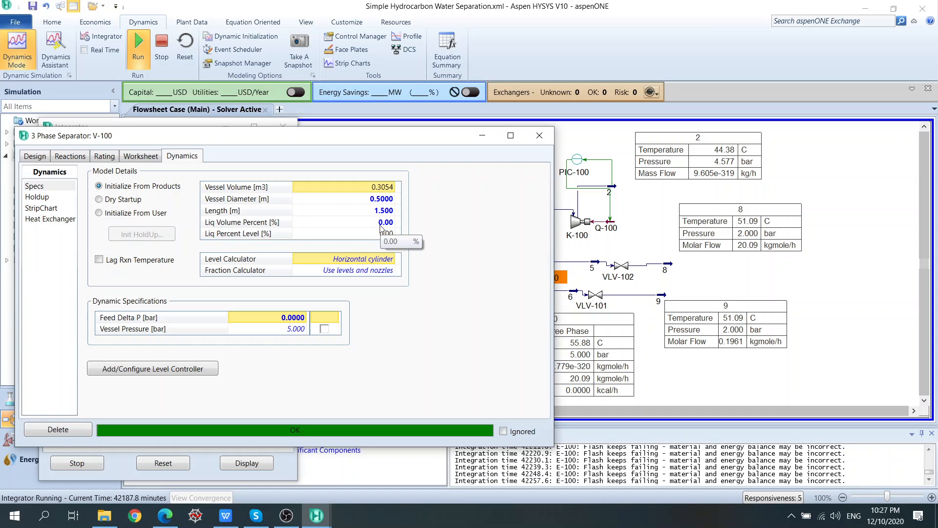
click(539, 136)
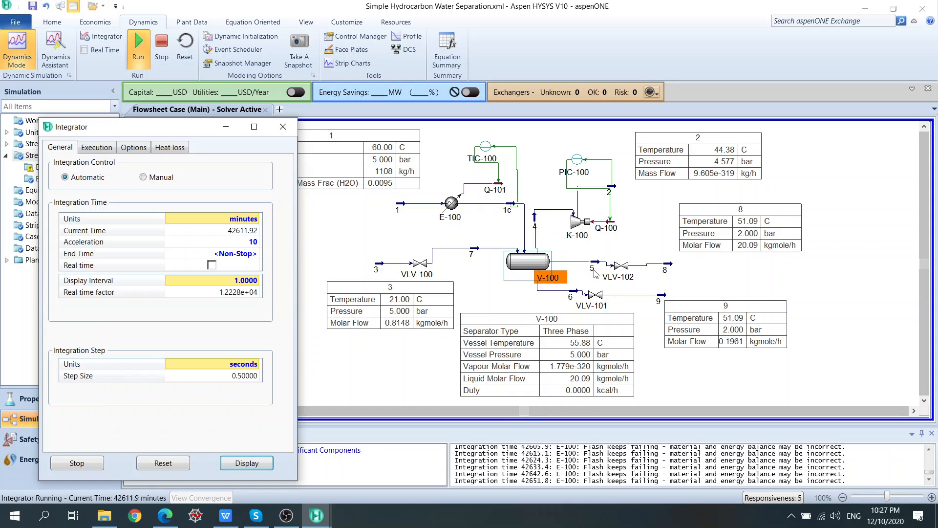
Reopen separator V-100 to check its stream conditions and the strip chart variable sets, leaving the set at None
double_click(538, 269)
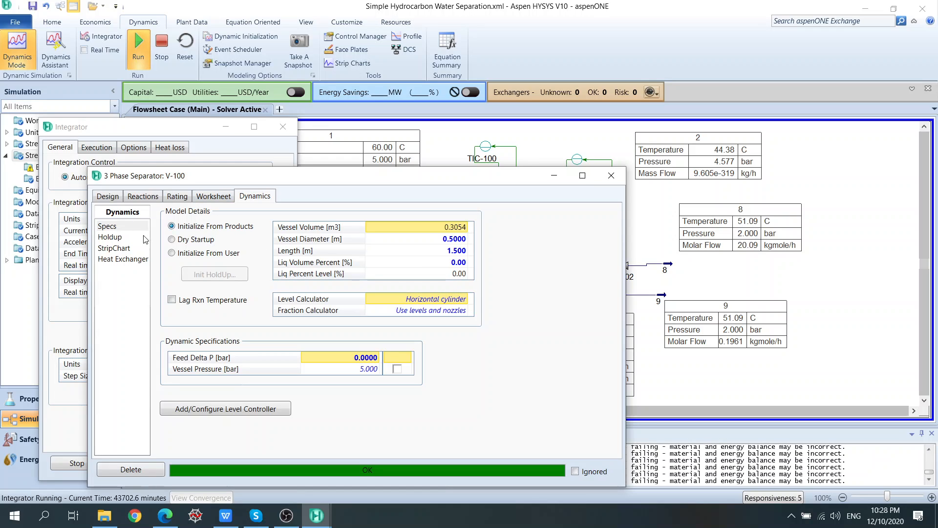
click(213, 196)
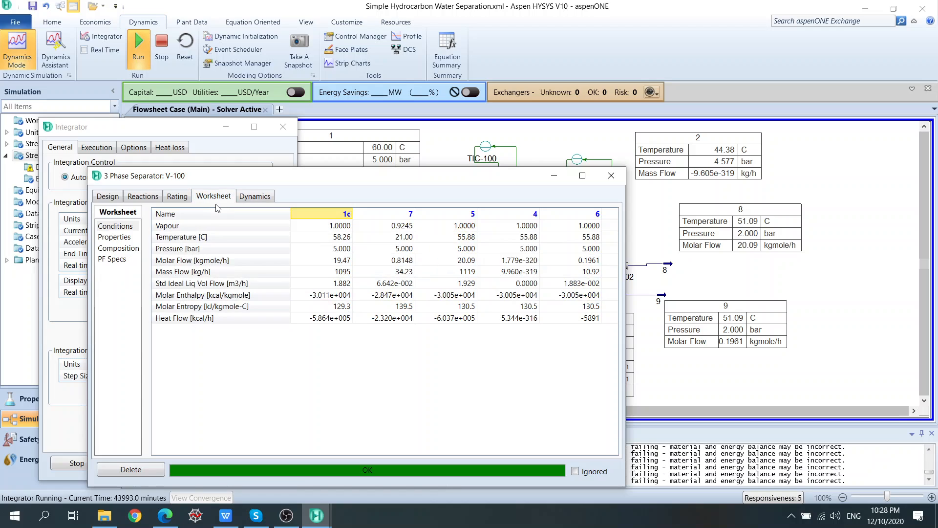
click(253, 199)
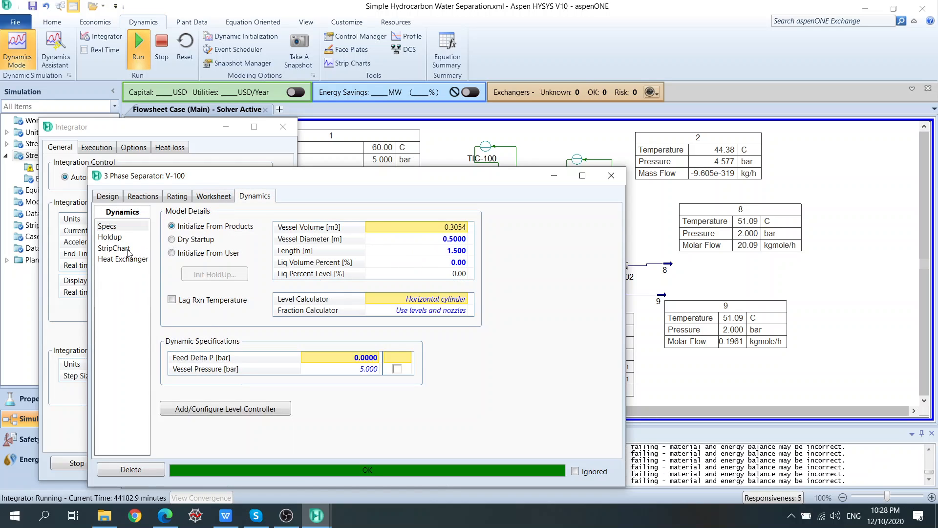
click(128, 252)
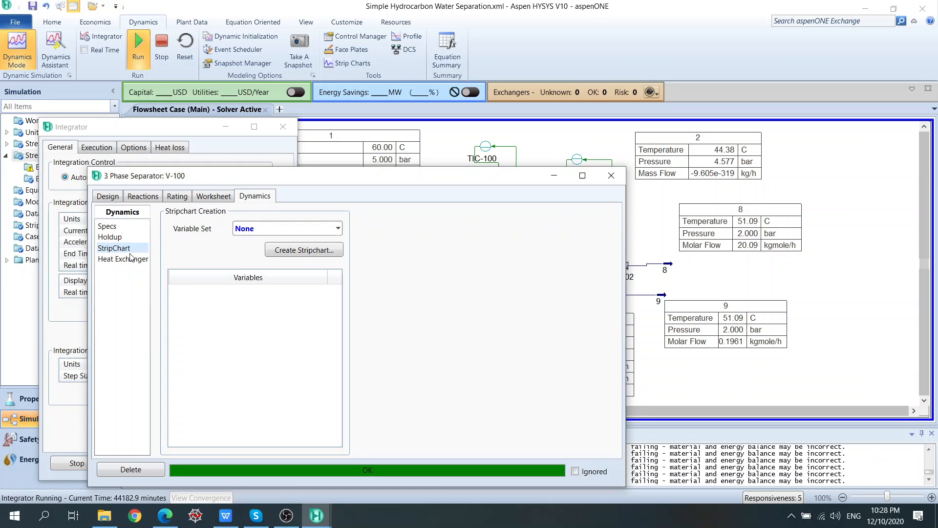
click(337, 229)
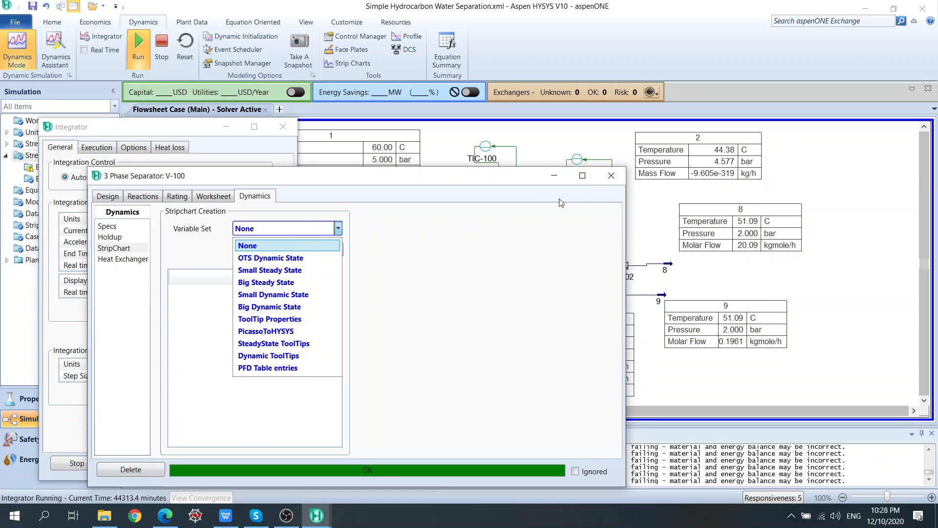
click(611, 176)
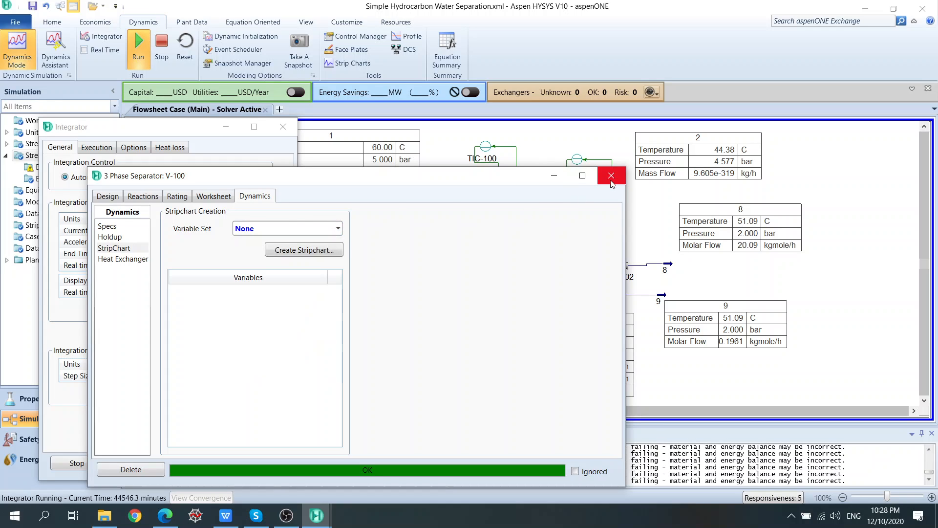
click(611, 176)
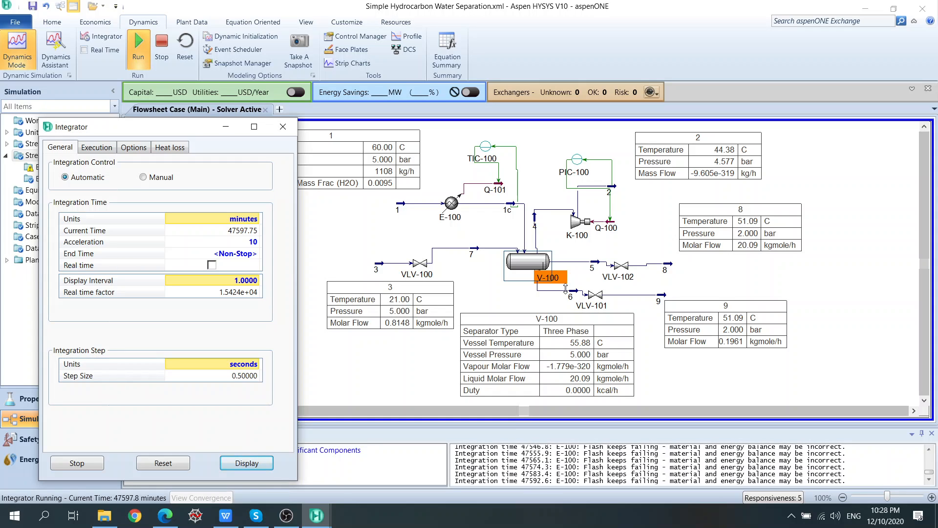
Stop the integrator, close its window and deselect separator V-100 on the flowsheet
click(78, 464)
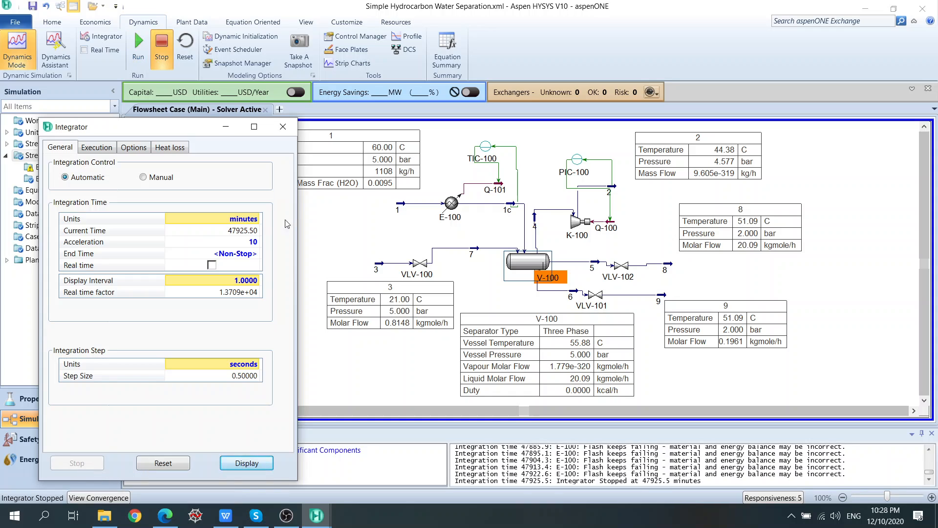
click(283, 127)
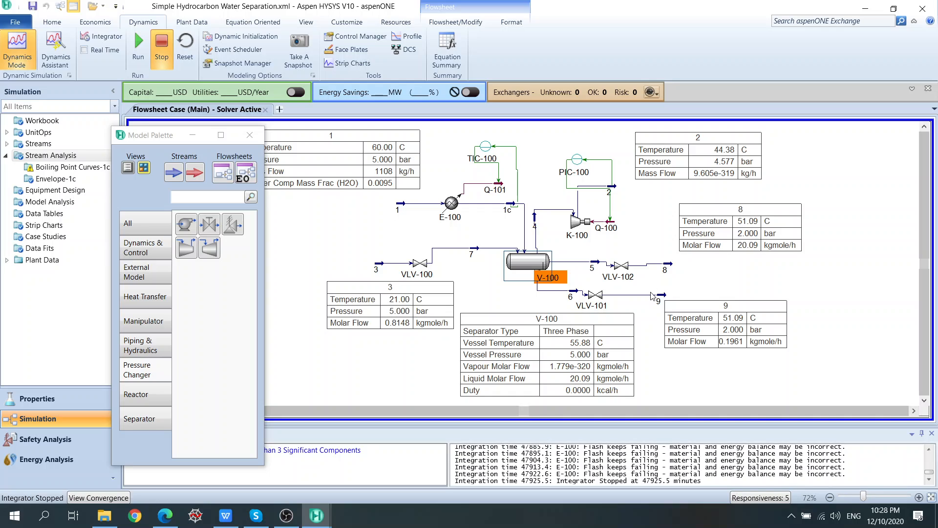
click(714, 280)
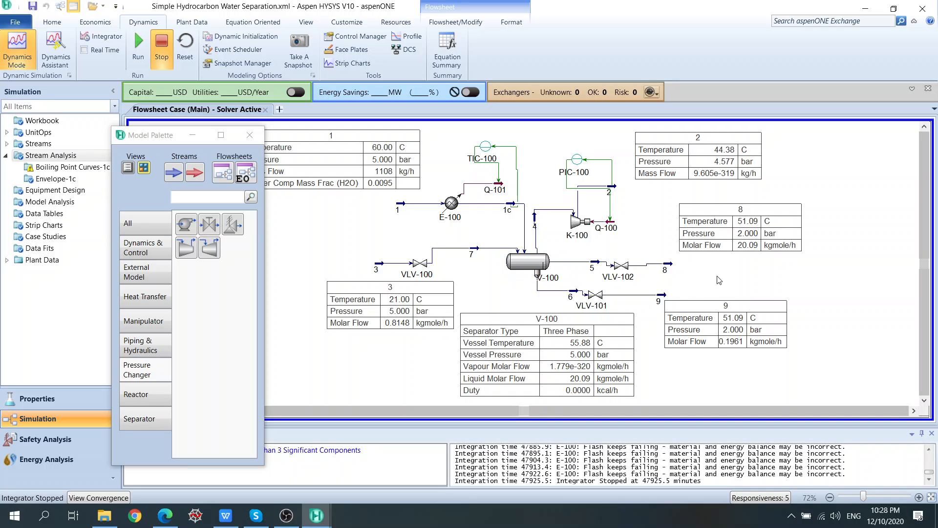
Save the case in Downloads as Simple Hydrocarbon Water Separation in the HYSYS Simulation Cases format instead of XML
click(33, 7)
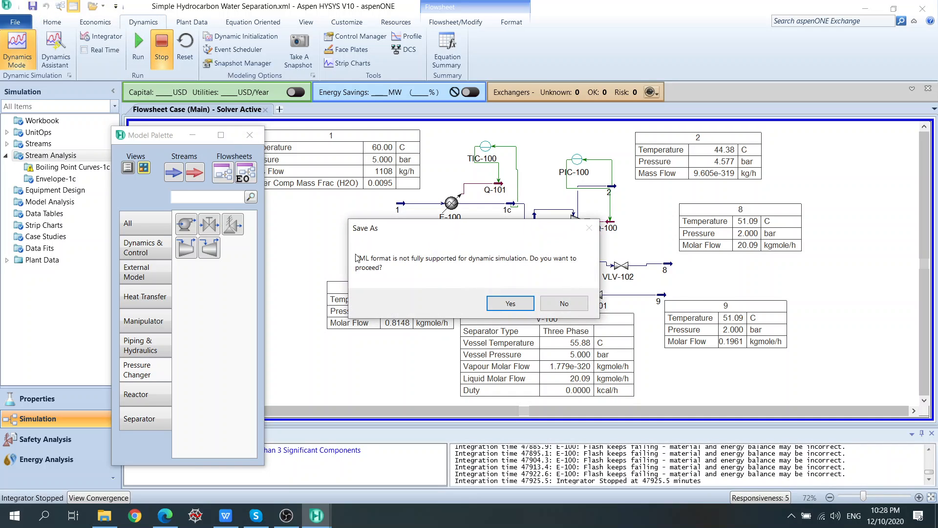
click(523, 308)
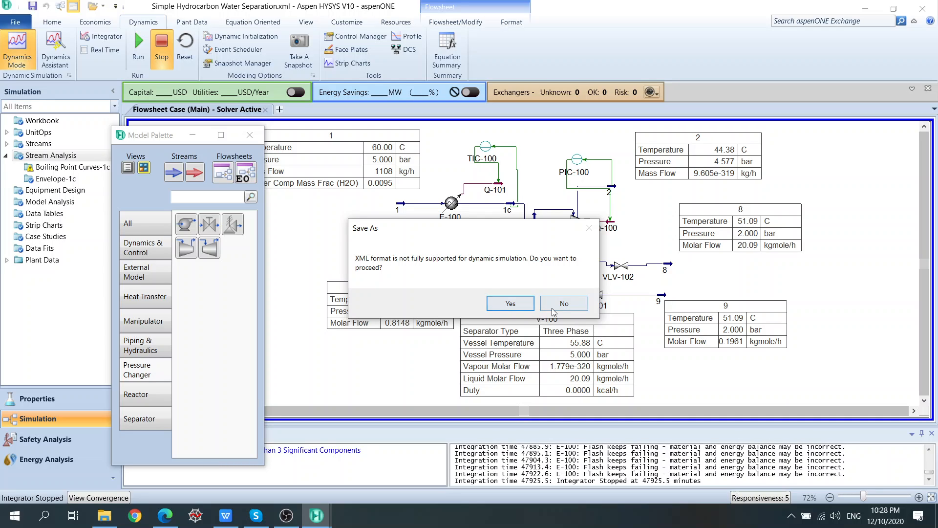
click(28, 25)
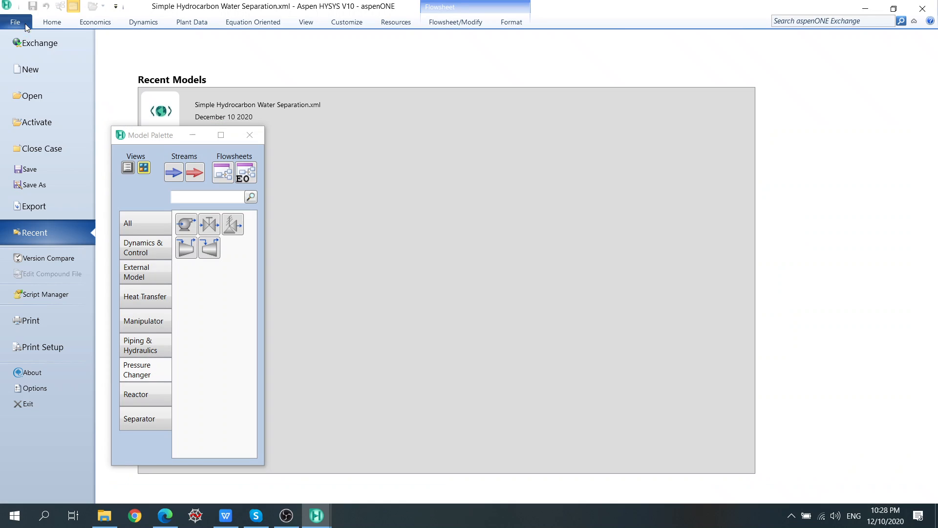
click(48, 185)
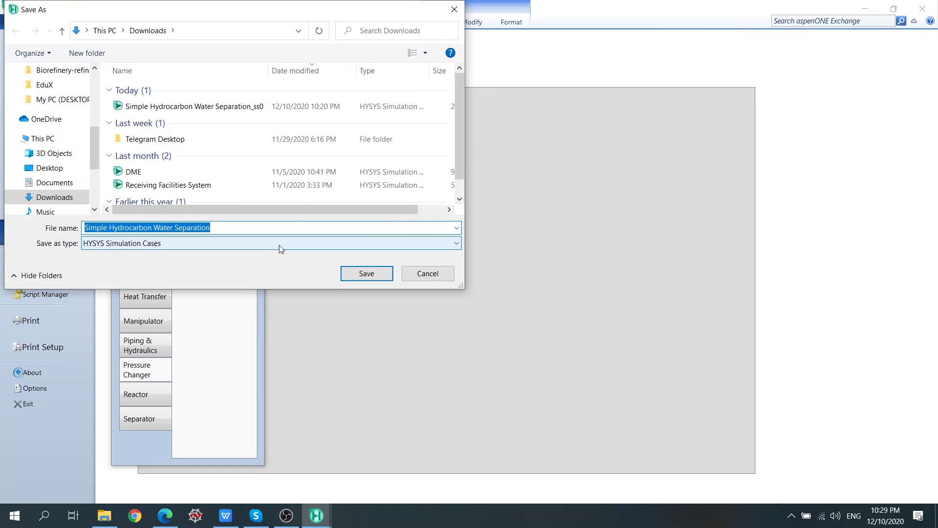
click(387, 274)
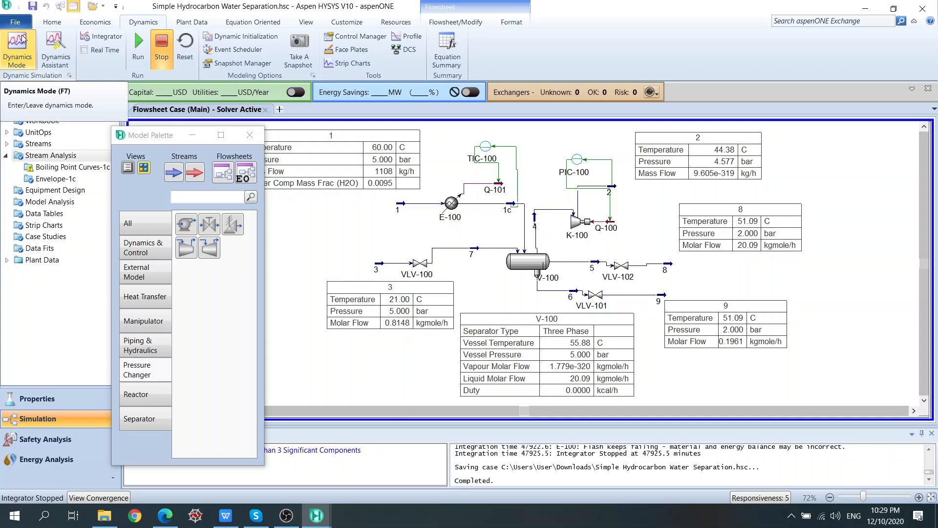
Sort Downloads by date modified in File Explorer and send the two newest HYSYS simulation files to the Skype call's chat
click(255, 522)
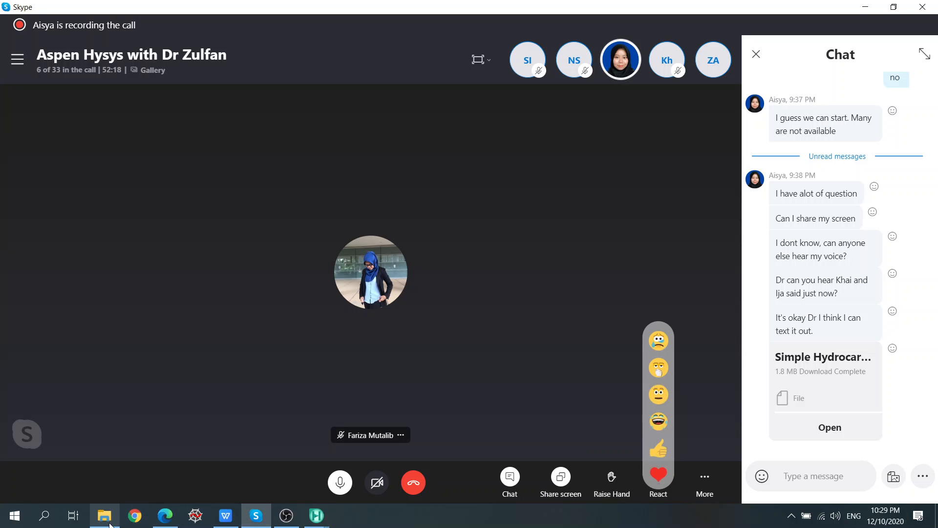
click(104, 516)
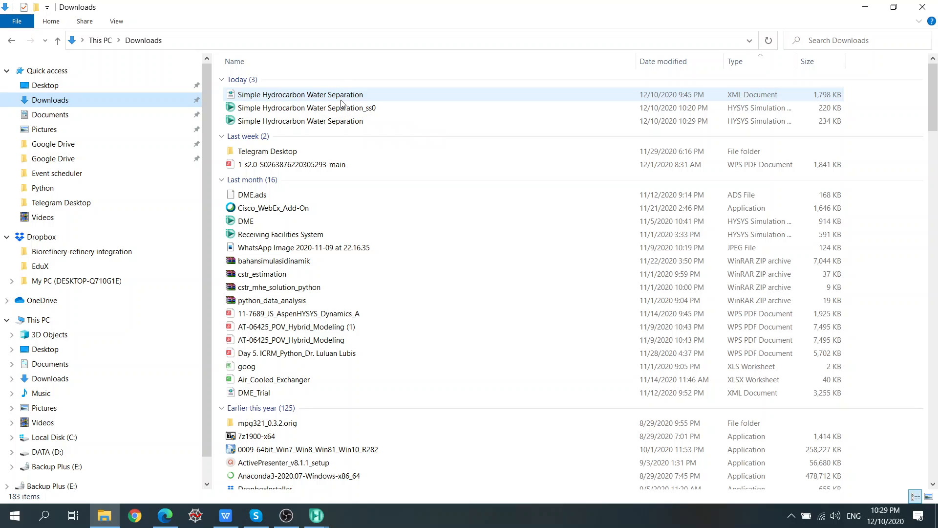
click(704, 64)
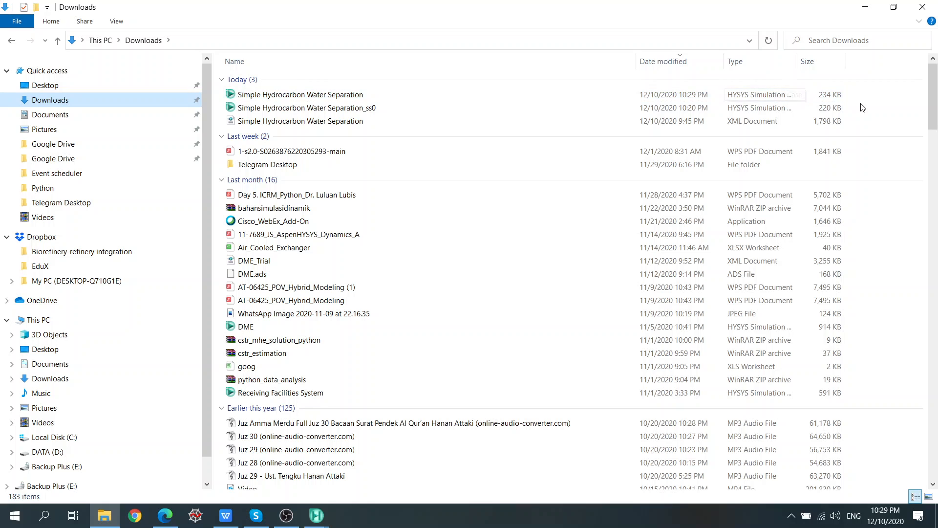
drag(864, 105, 821, 456)
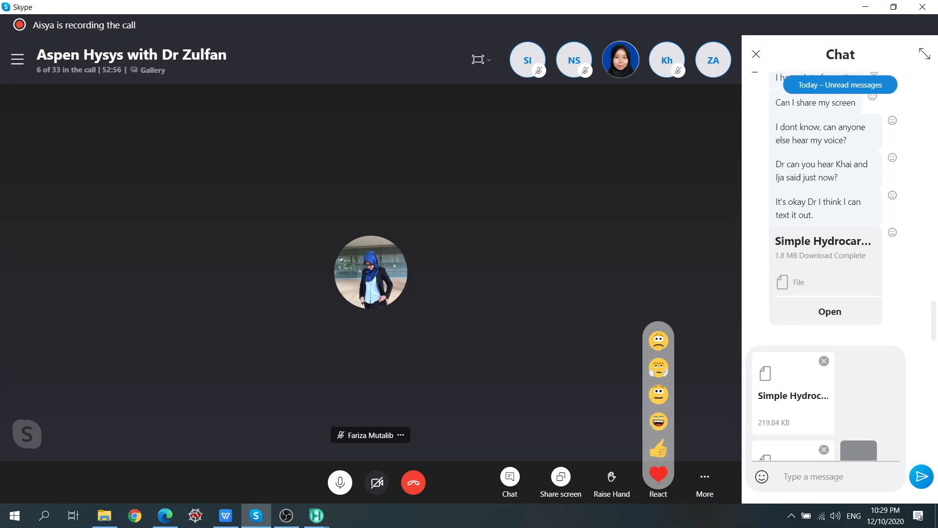
click(921, 481)
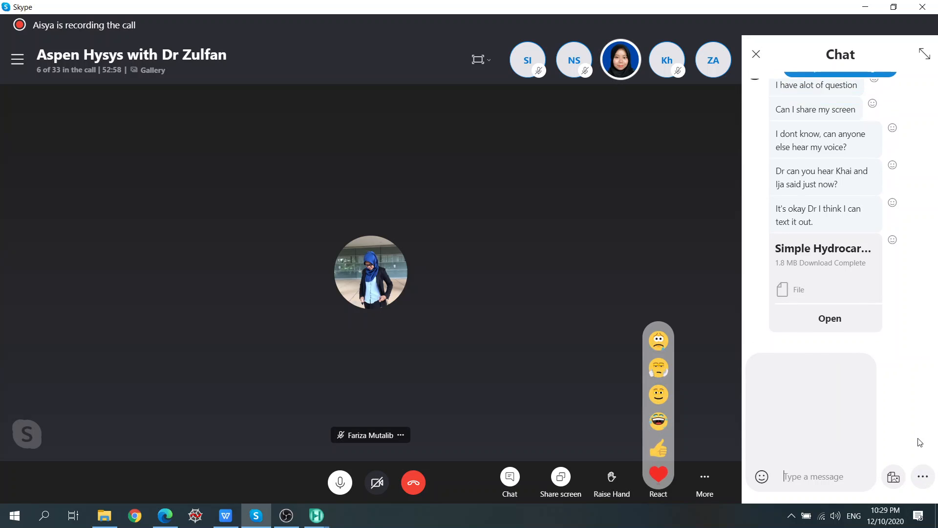